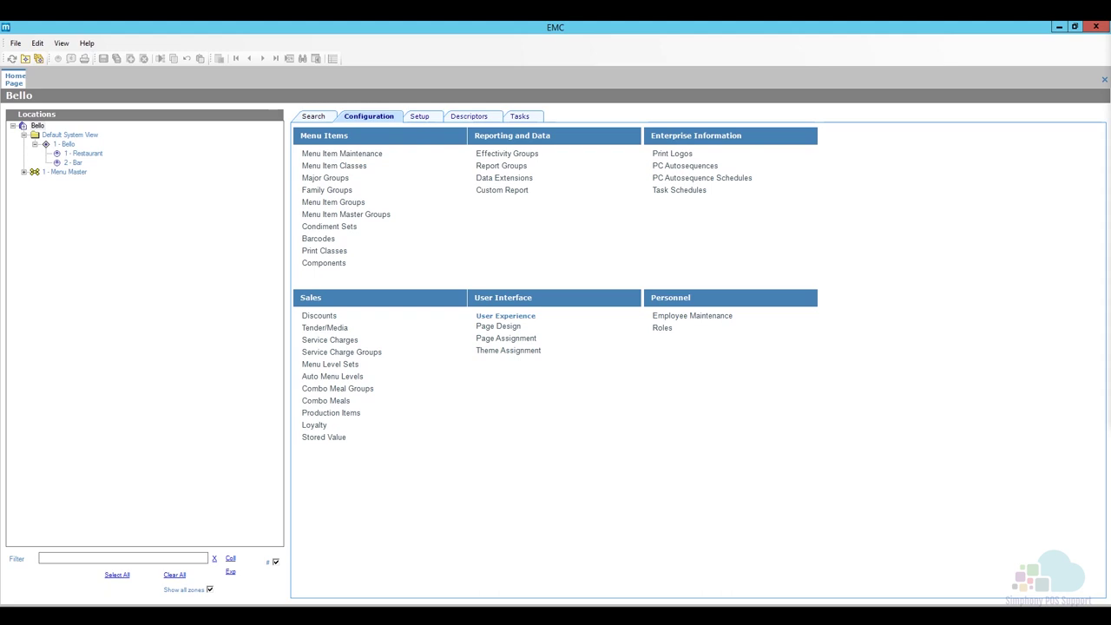
- Open the enterprise Control Parameters from Setup and view its Options tab
{"action": "left_click", "coordinate": [420, 116]}
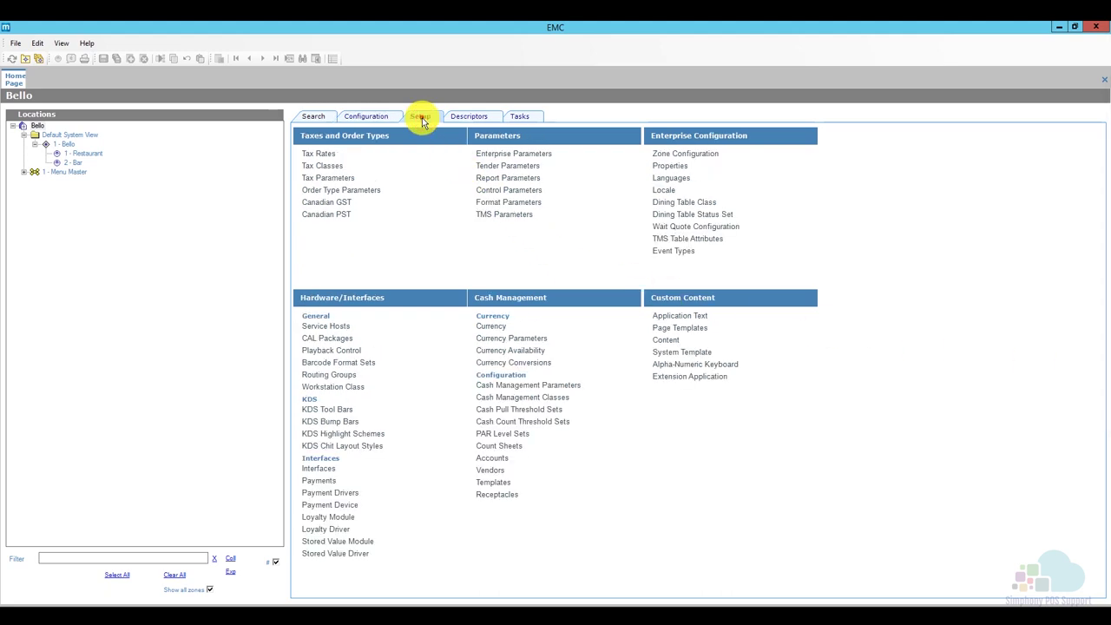
{"action": "left_click", "coordinate": [500, 190]}
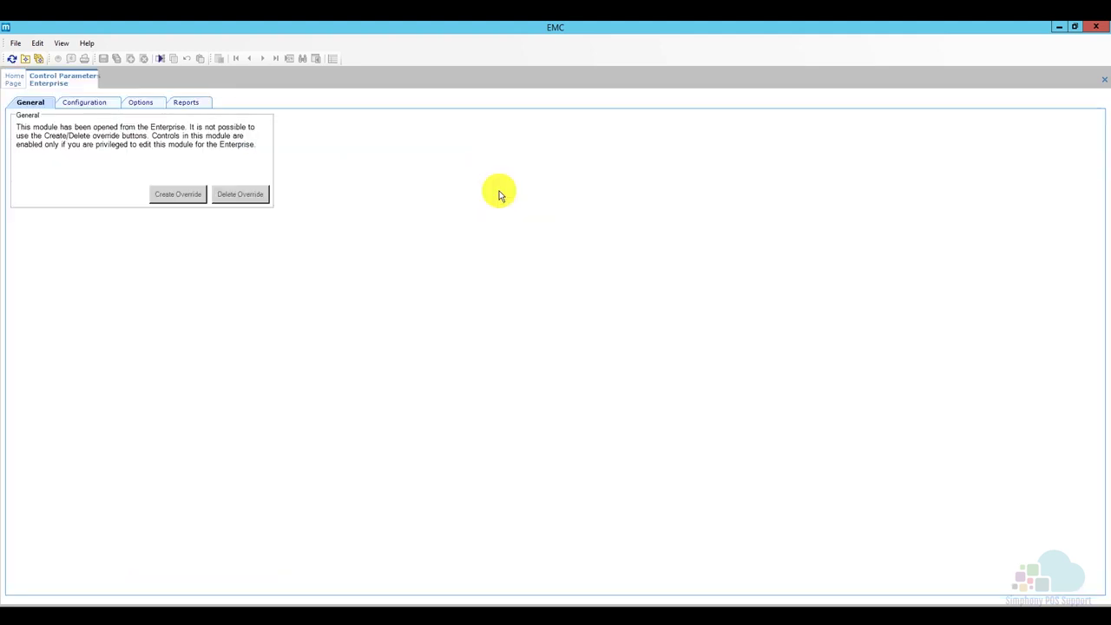
{"action": "left_click", "coordinate": [137, 104]}
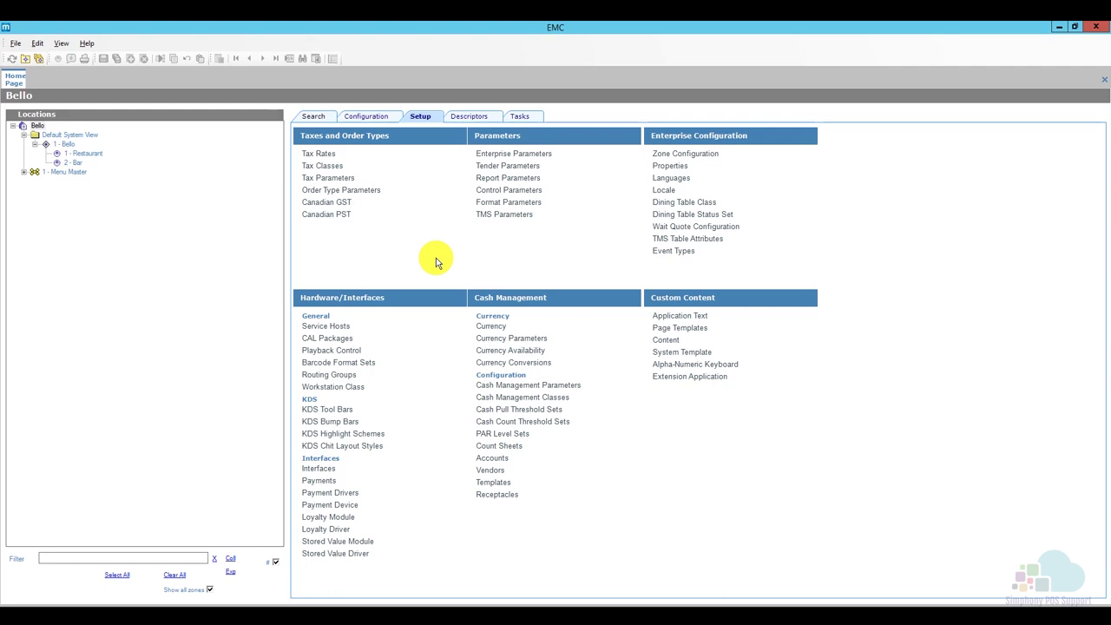
- Inspect the Discounts records, including 50% Off Beer on Wed, then close the Discounts module
{"action": "left_click", "coordinate": [364, 117]}
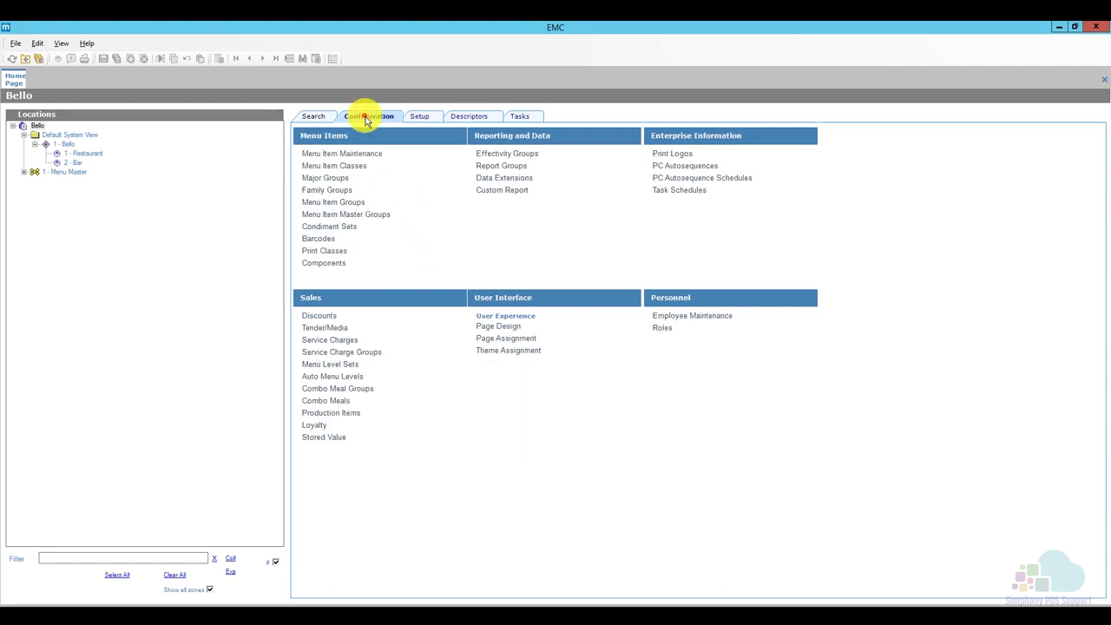
{"action": "left_click", "coordinate": [318, 319]}
{"action": "left_click", "coordinate": [24, 207]}
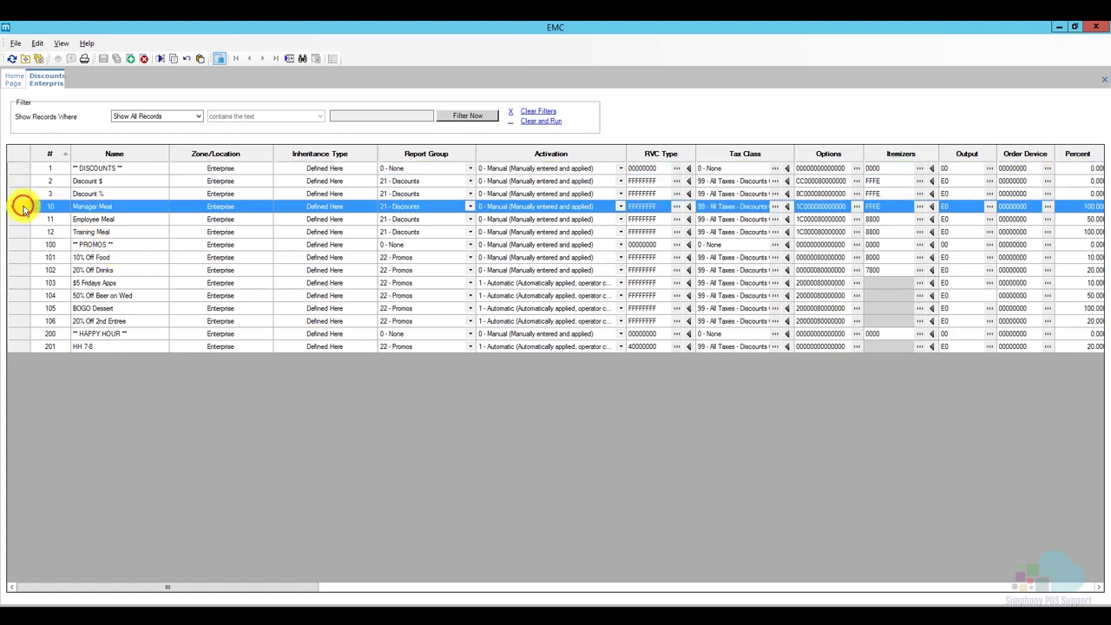
{"action": "double_click", "coordinate": [24, 207]}
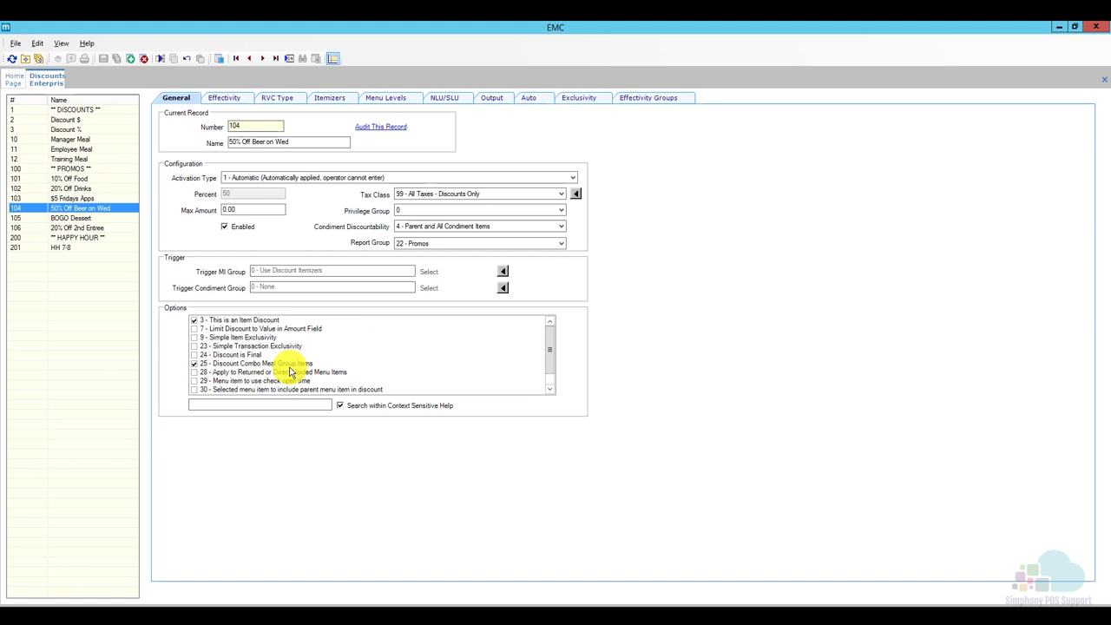
{"action": "right_click", "coordinate": [49, 79]}
{"action": "left_click", "coordinate": [63, 85]}
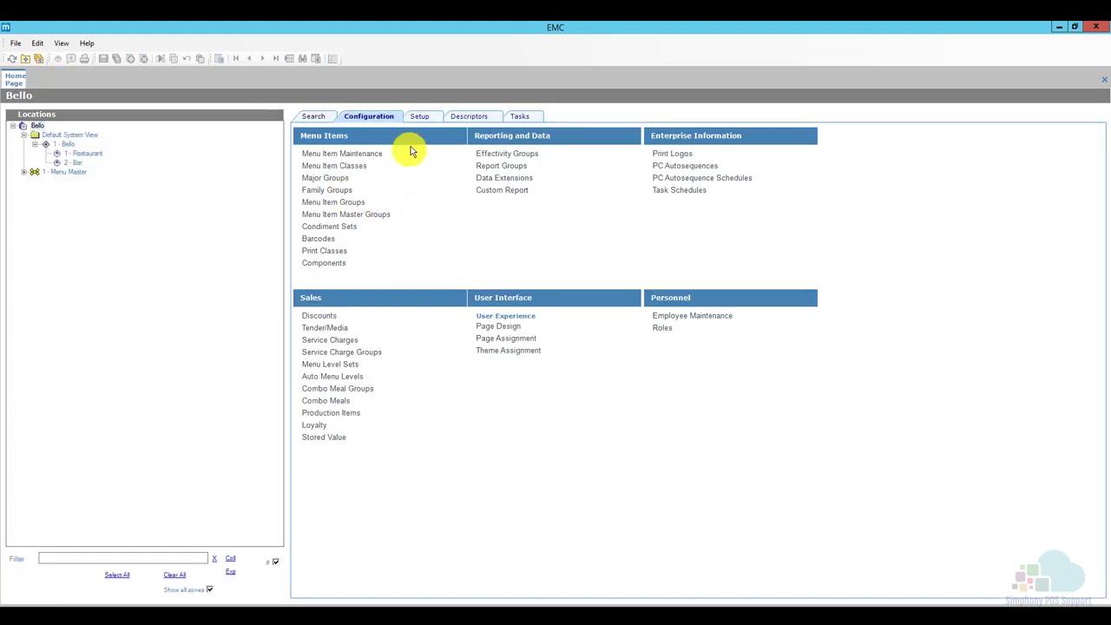
- Check that Dine In's order type options enable Auto Combo Recognition, then close Order Type Parameters
{"action": "left_click", "coordinate": [421, 118]}
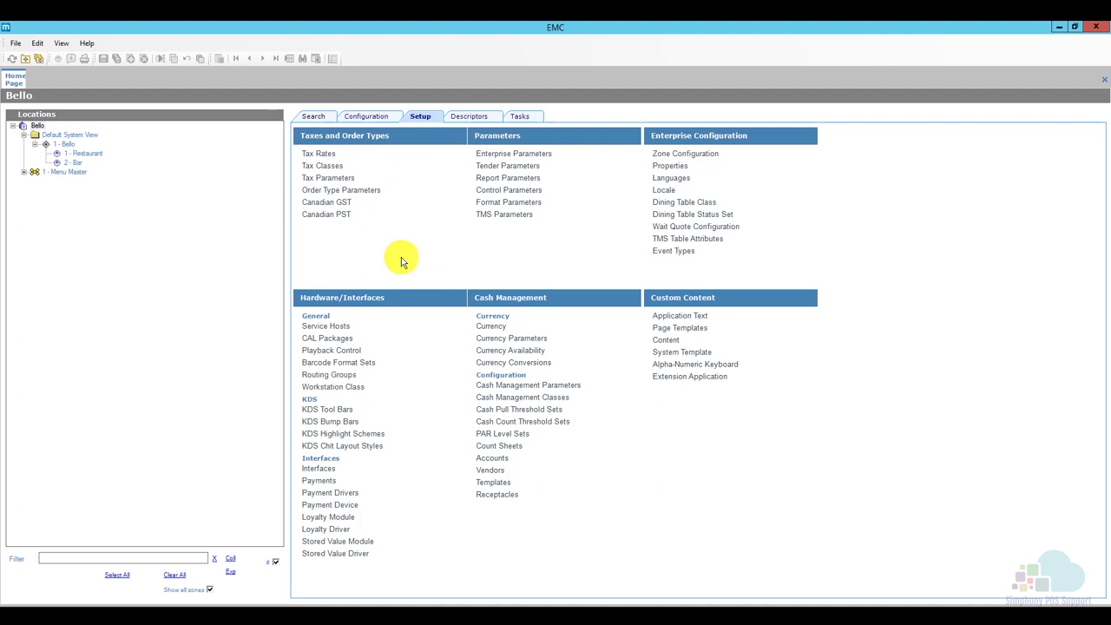
{"action": "left_click", "coordinate": [365, 193]}
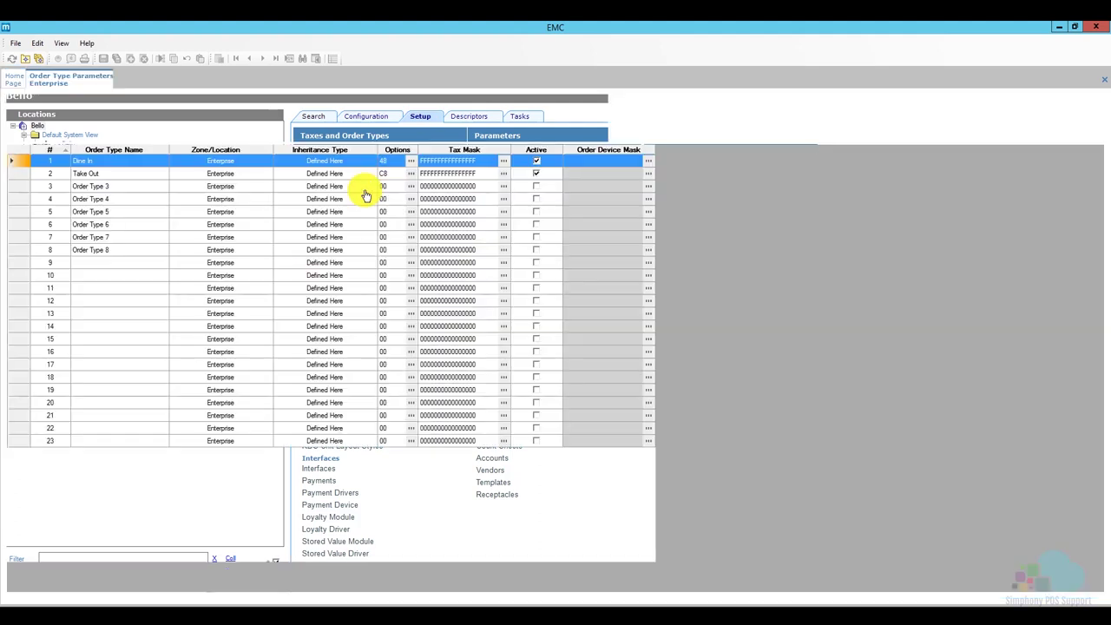
{"action": "left_click", "coordinate": [411, 160]}
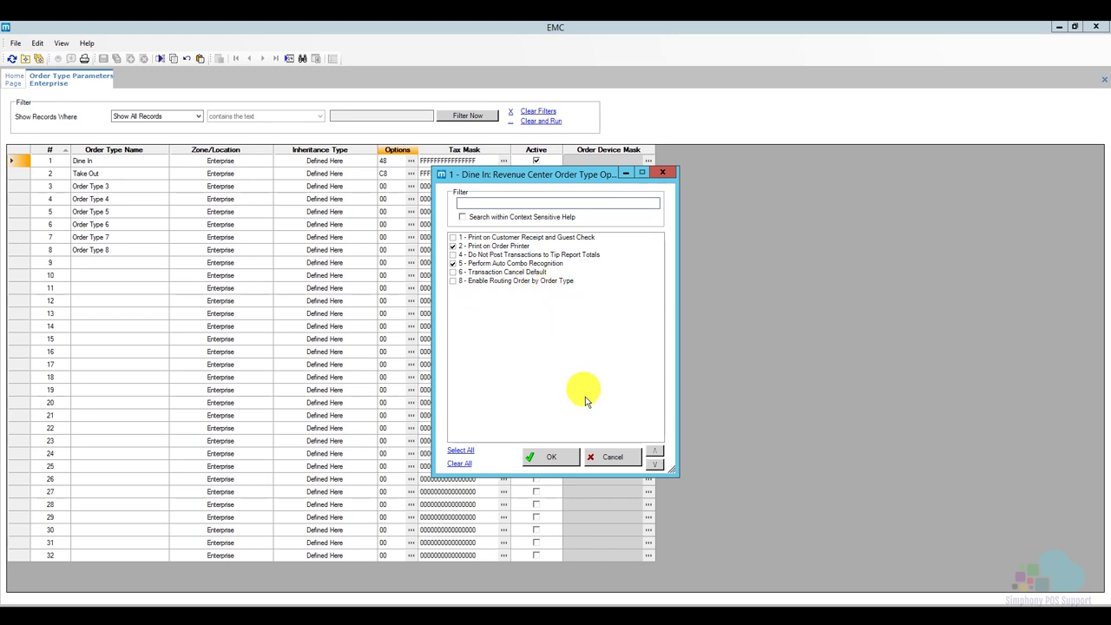
{"action": "left_click", "coordinate": [612, 455]}
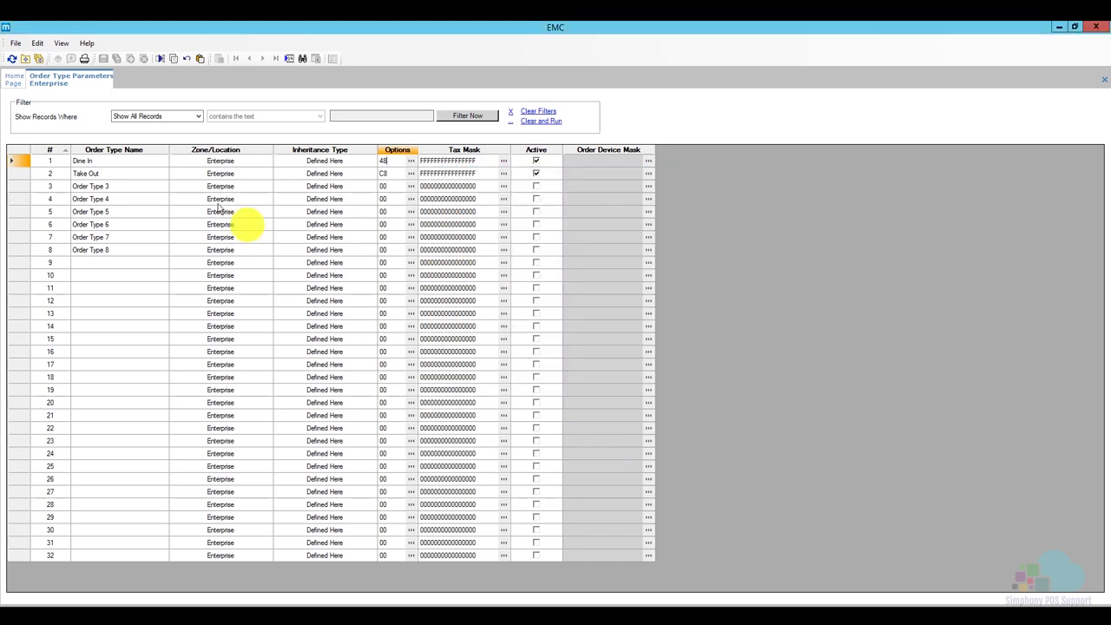
{"action": "right_click", "coordinate": [92, 79]}
{"action": "left_click", "coordinate": [109, 87]}
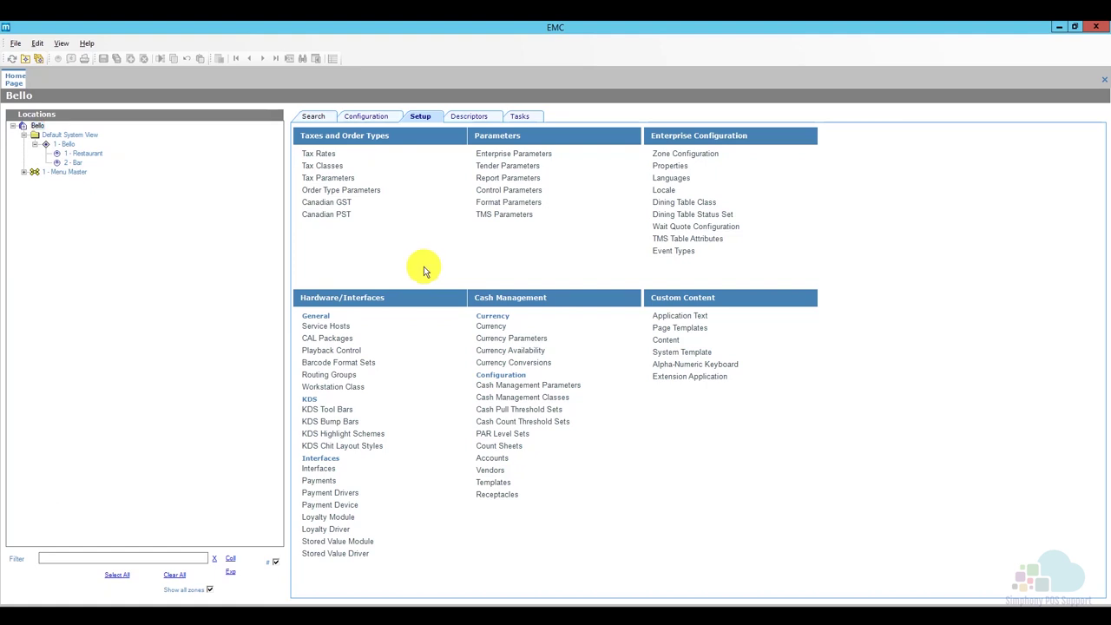
- Find option 155 in SuperRole's Operations privileges to confirm it's enabled, then close Roles
{"action": "left_click", "coordinate": [369, 118]}
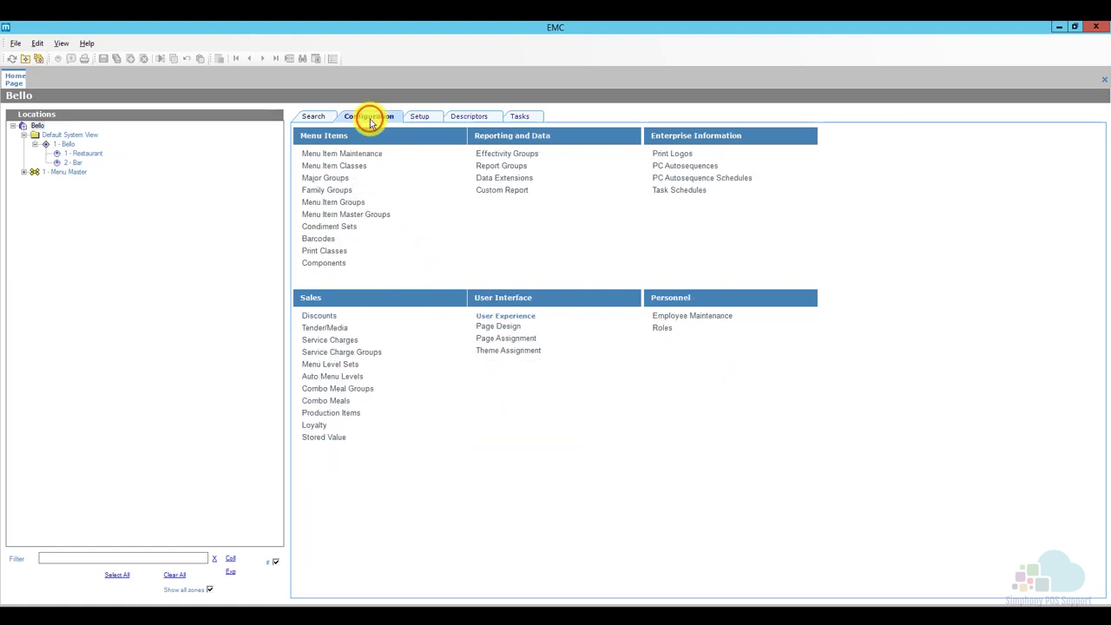
{"action": "left_click", "coordinate": [663, 329]}
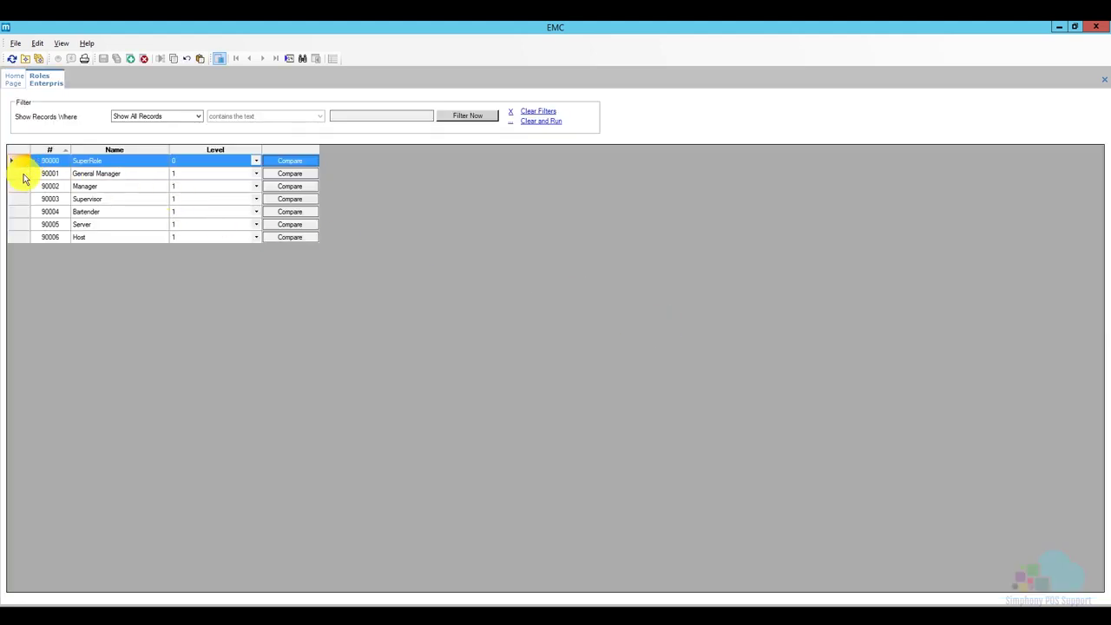
{"action": "double_click", "coordinate": [19, 161]}
{"action": "left_click", "coordinate": [351, 99]}
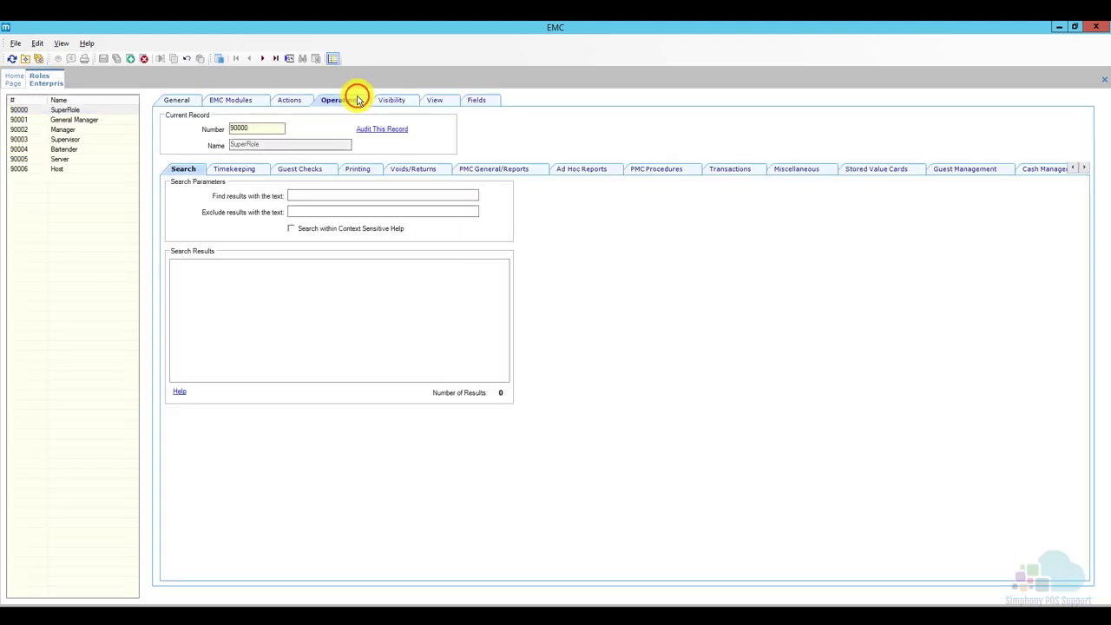
{"action": "left_click", "coordinate": [328, 196]}
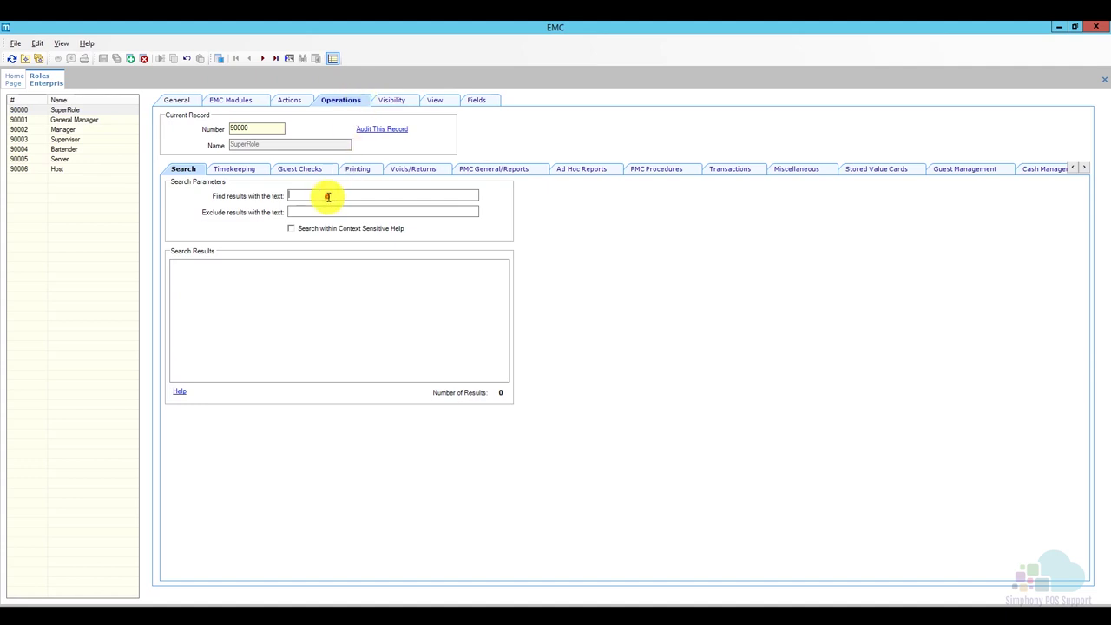
{"action": "type", "text": "155"}
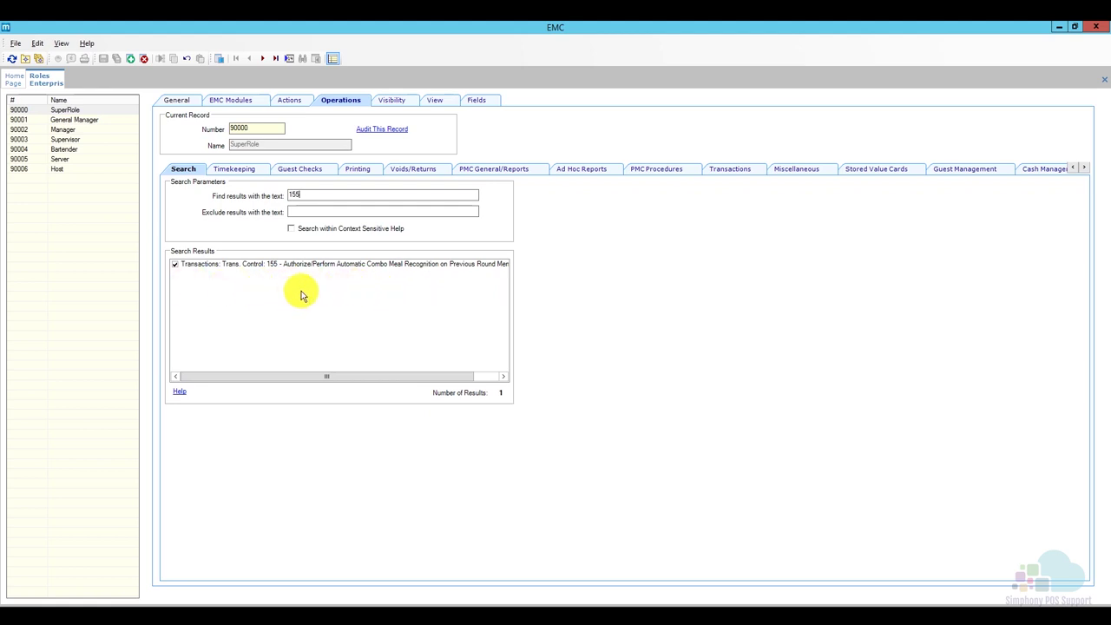
{"action": "right_click", "coordinate": [50, 81]}
{"action": "left_click", "coordinate": [62, 90]}
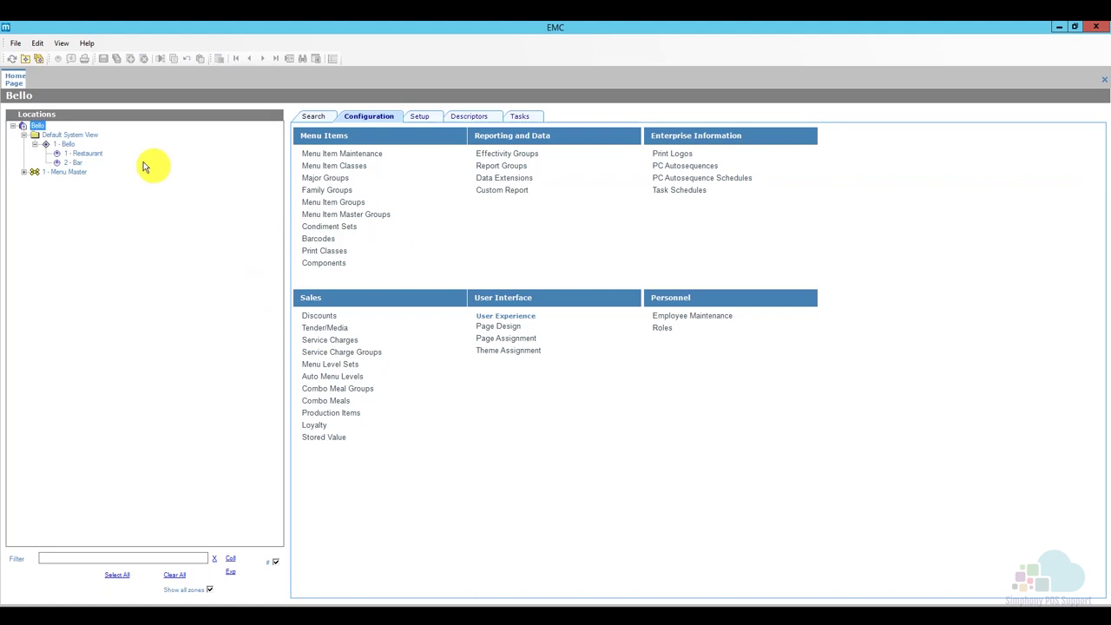
- At property 1 - Bello, confirm workstation 101's option 46 is off, then close Workstations
{"action": "left_click", "coordinate": [68, 145]}
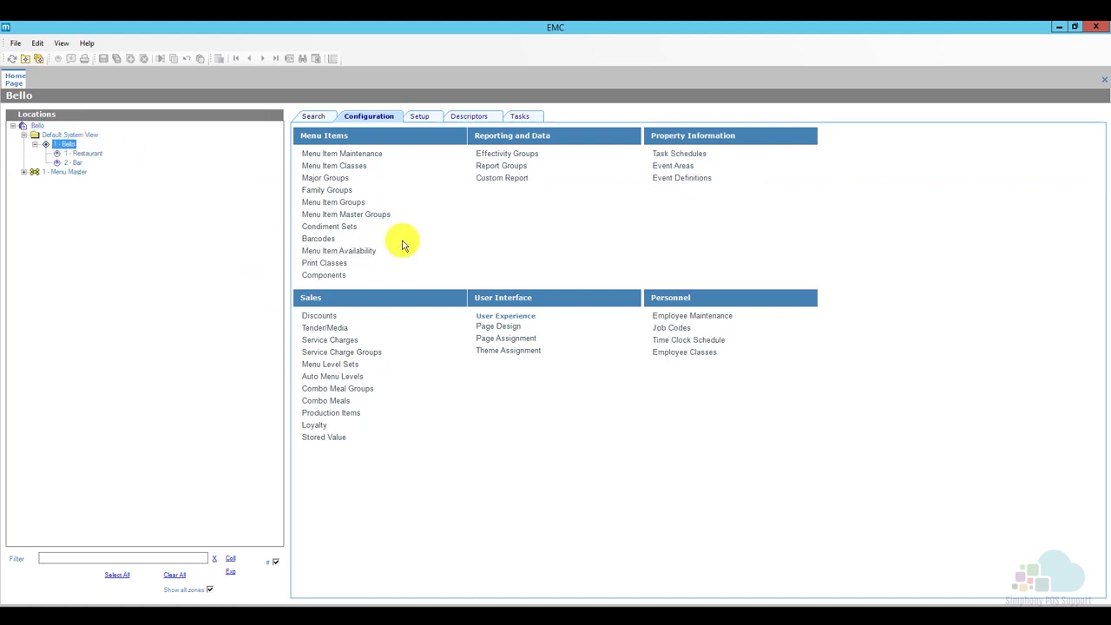
{"action": "left_click", "coordinate": [418, 119]}
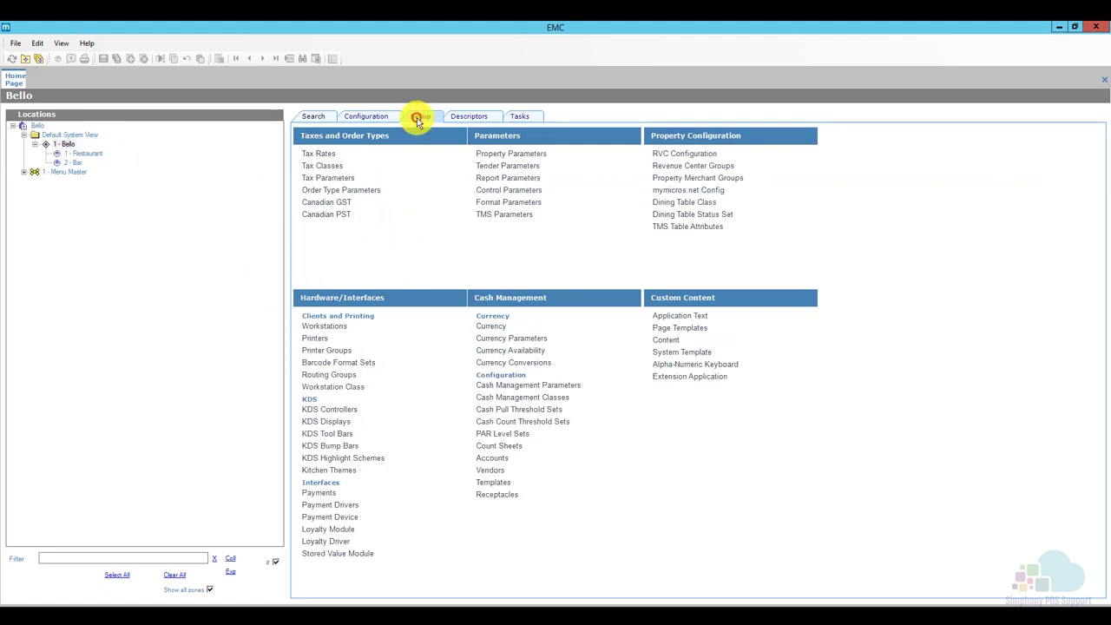
{"action": "left_click", "coordinate": [324, 328]}
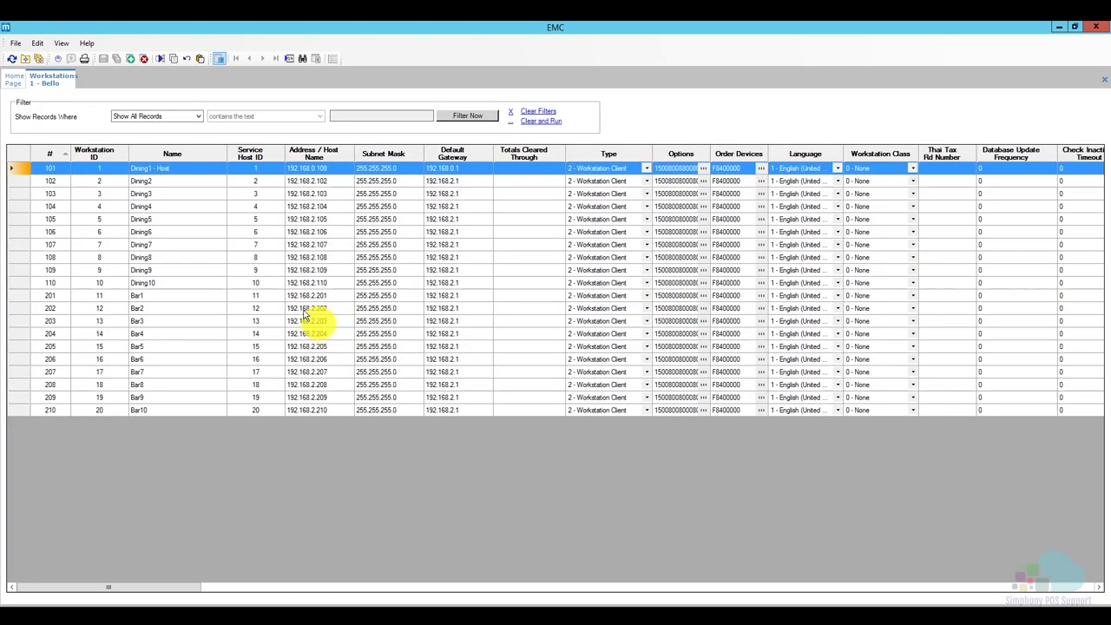
{"action": "left_click", "coordinate": [21, 168]}
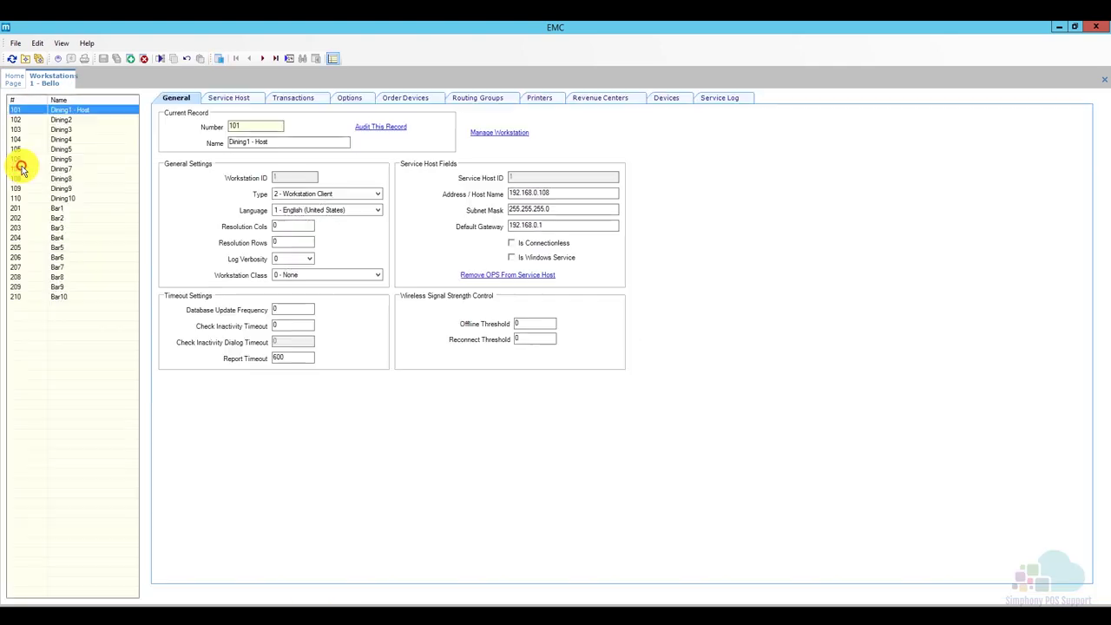
{"action": "left_click", "coordinate": [349, 98]}
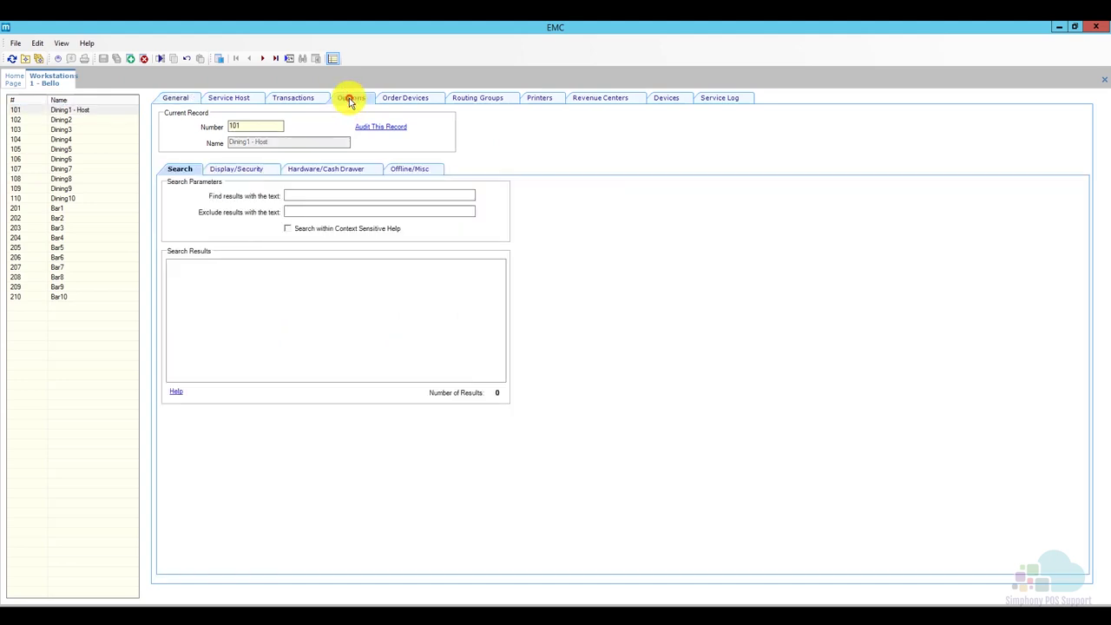
{"action": "type", "text": "46"}
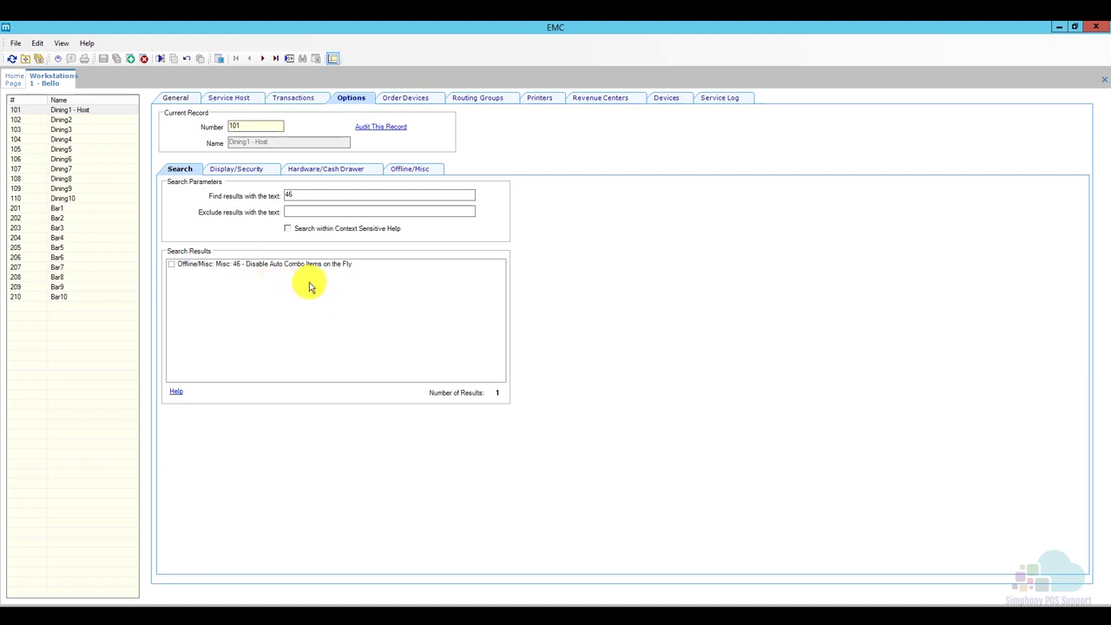
{"action": "right_click", "coordinate": [51, 81]}
{"action": "left_click", "coordinate": [75, 87]}
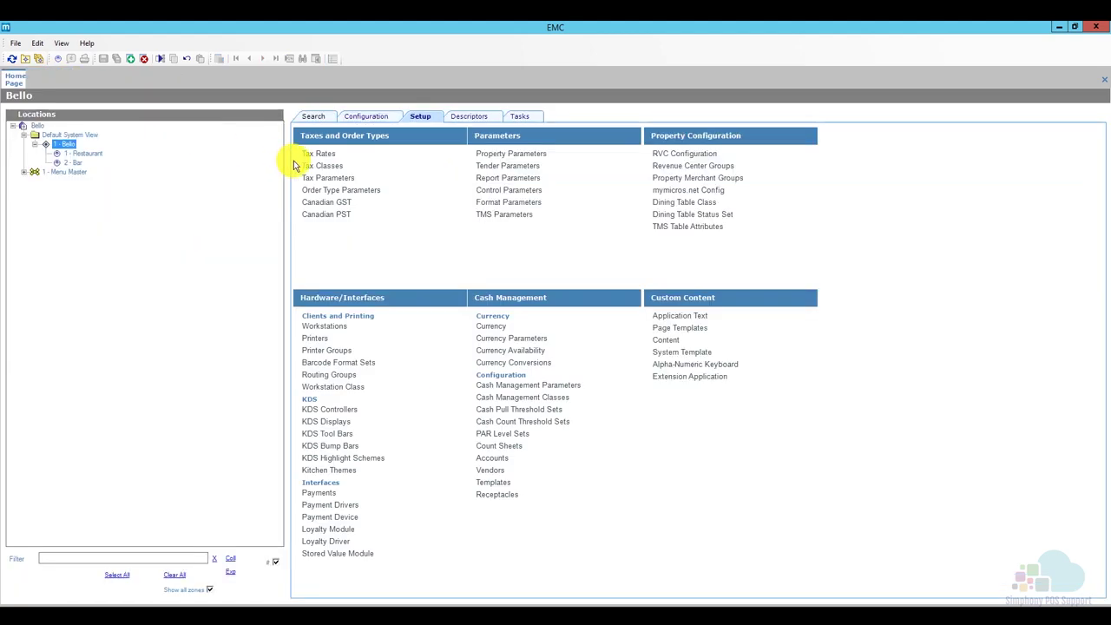
- Search the Restaurant RVC Parameters for 'comb' to review combo options 51–69, then close them
{"action": "left_click", "coordinate": [83, 155]}
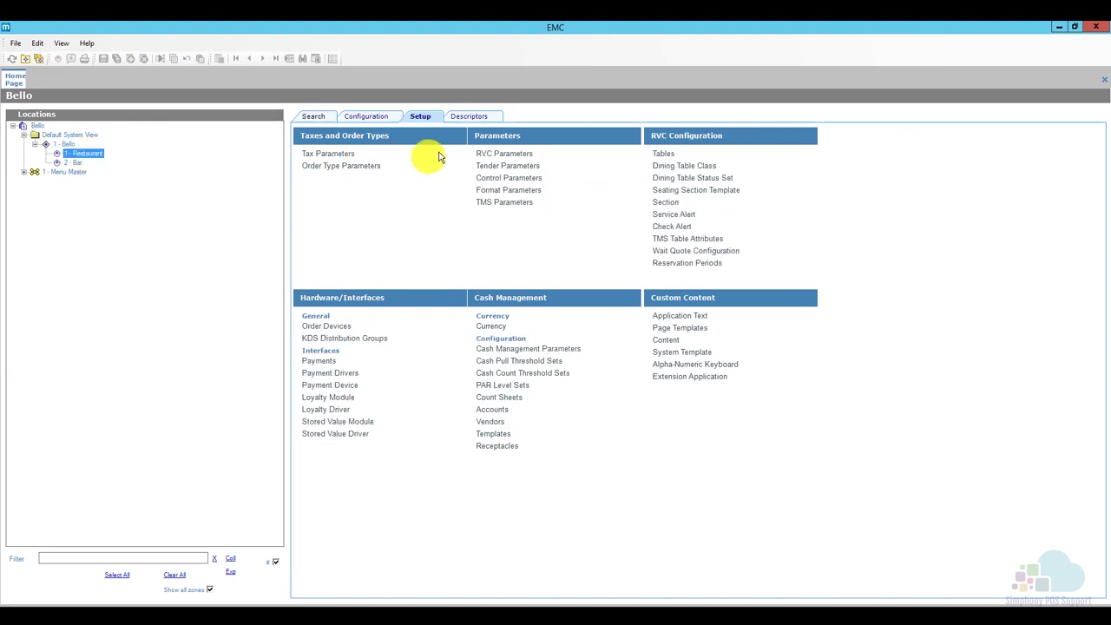
{"action": "left_click", "coordinate": [504, 154]}
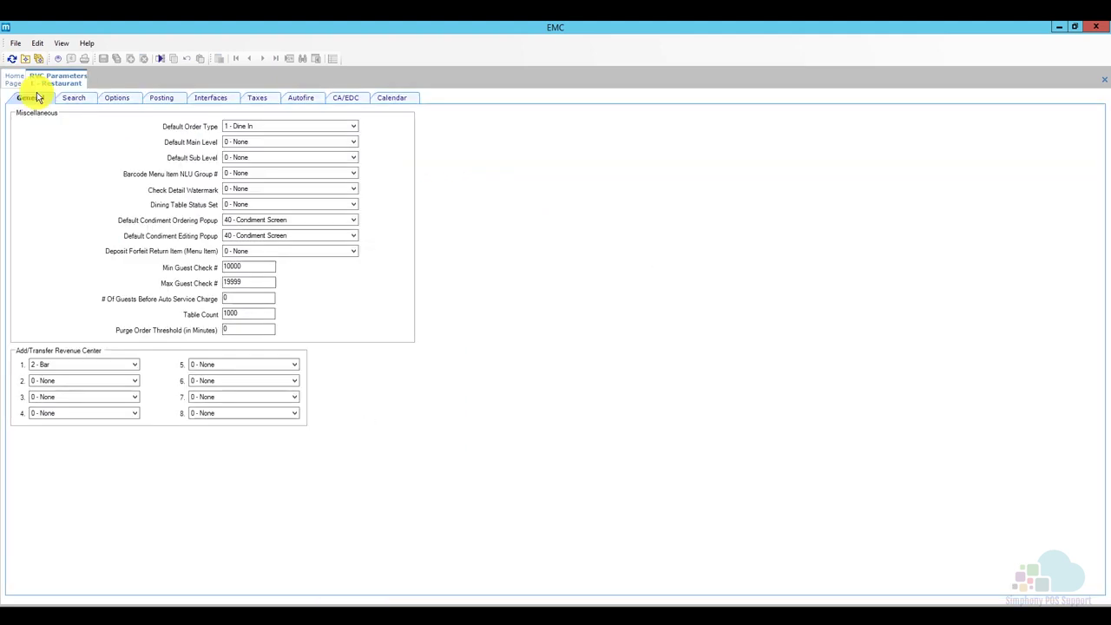
{"action": "left_click", "coordinate": [75, 98]}
{"action": "left_click", "coordinate": [165, 131]}
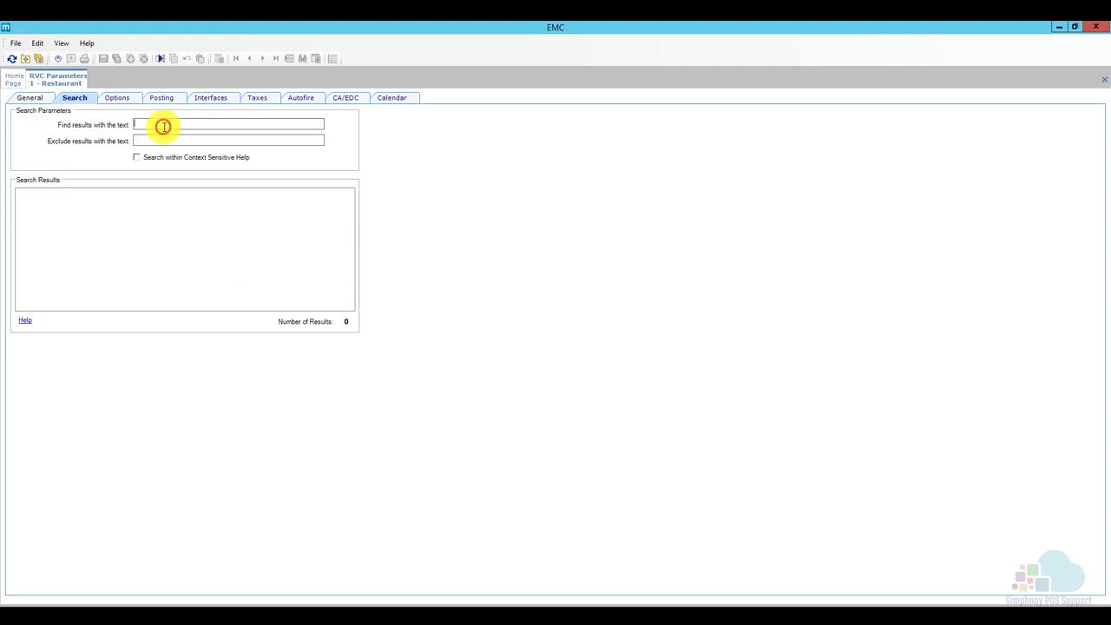
{"action": "type", "text": "combo"}
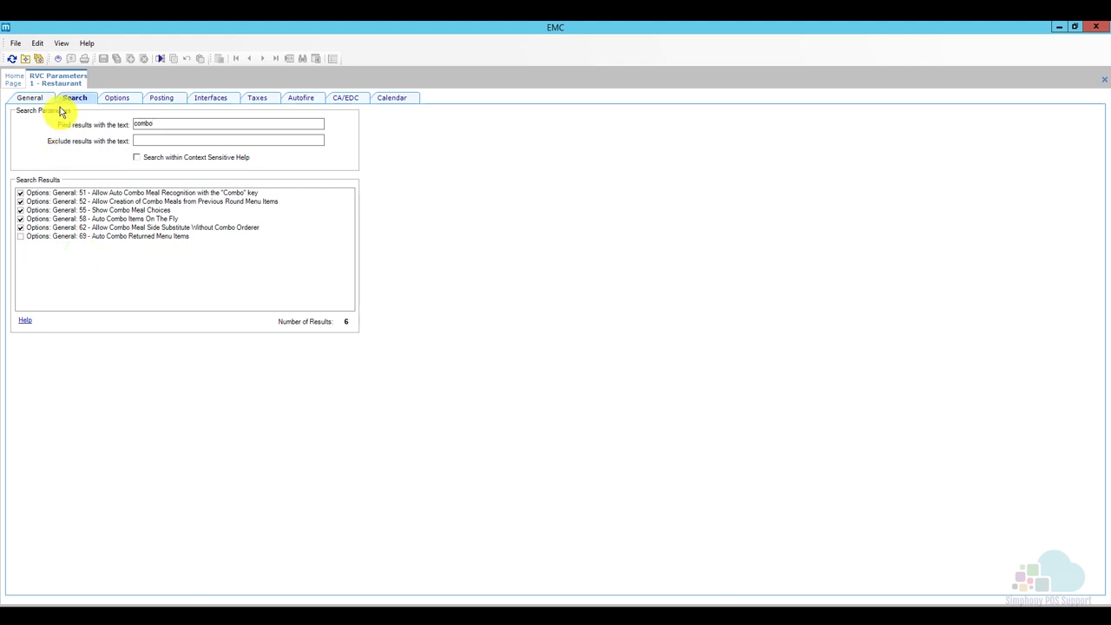
{"action": "left_click", "coordinate": [60, 80]}
{"action": "left_click", "coordinate": [433, 247]}
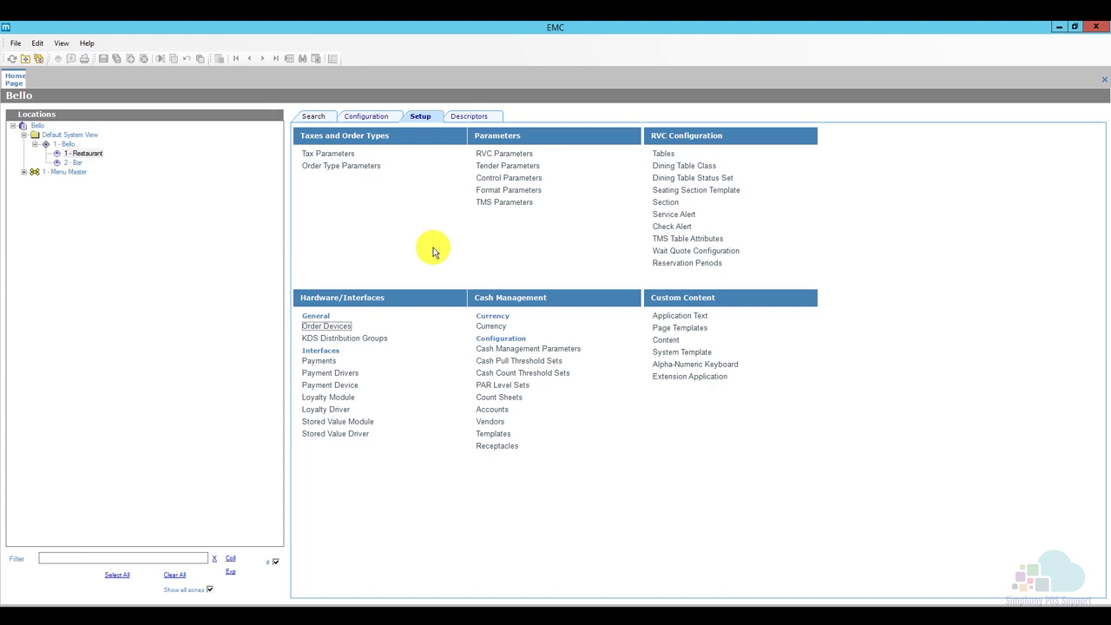
- Open enterprise Menu Item Classes, select COMBO MEALS and MAIN ITEMS, and open MAIN ITEMS (1500)
{"action": "left_click", "coordinate": [36, 126]}
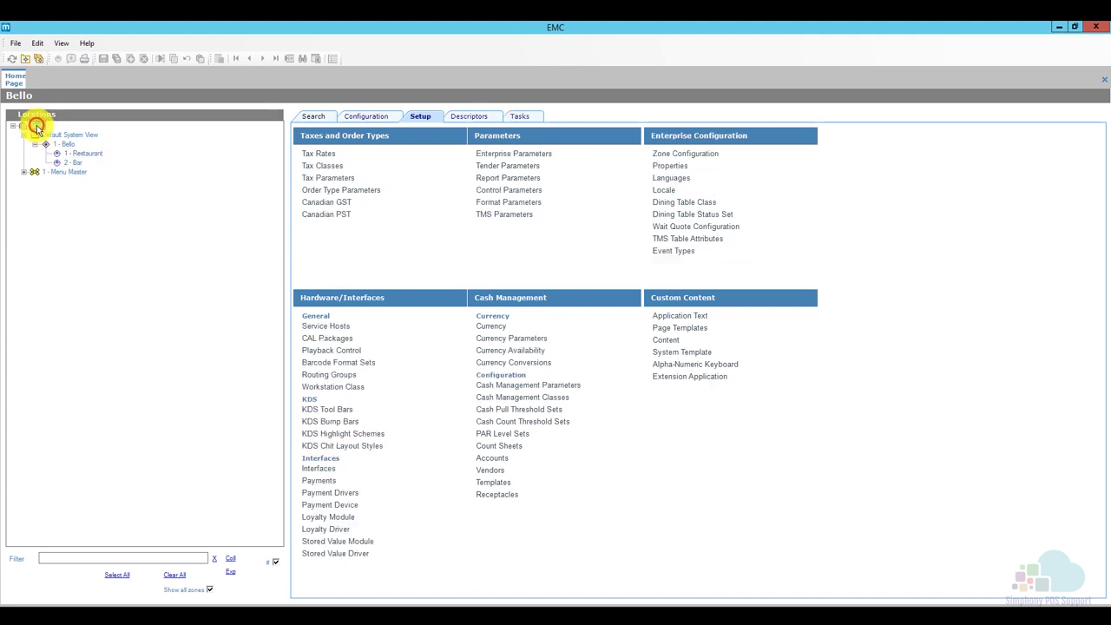
{"action": "left_click", "coordinate": [371, 119]}
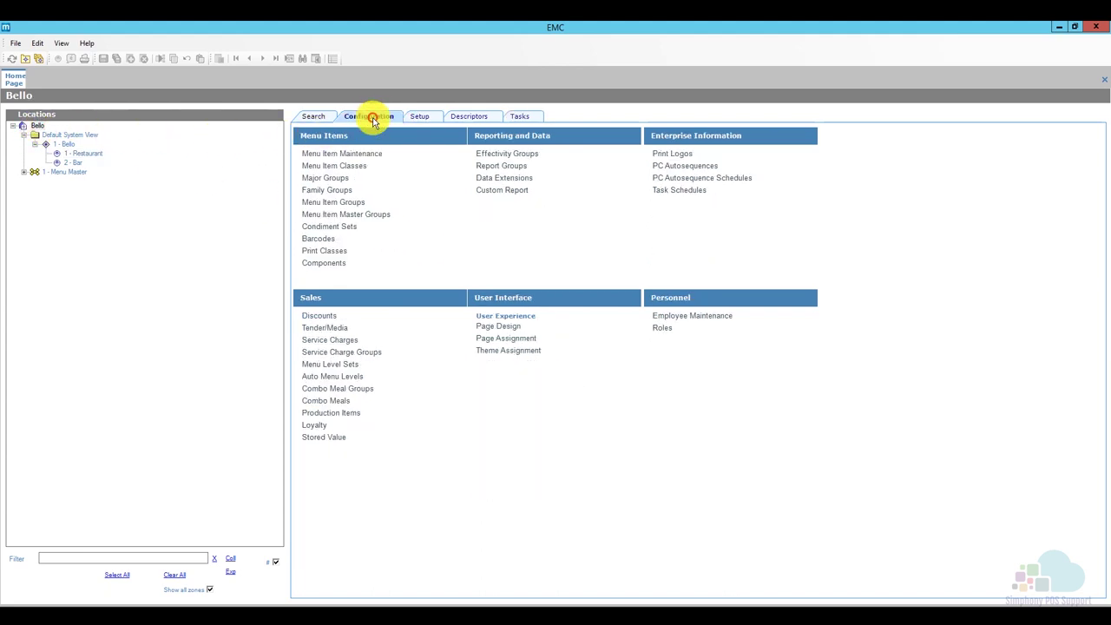
{"action": "left_click", "coordinate": [358, 170]}
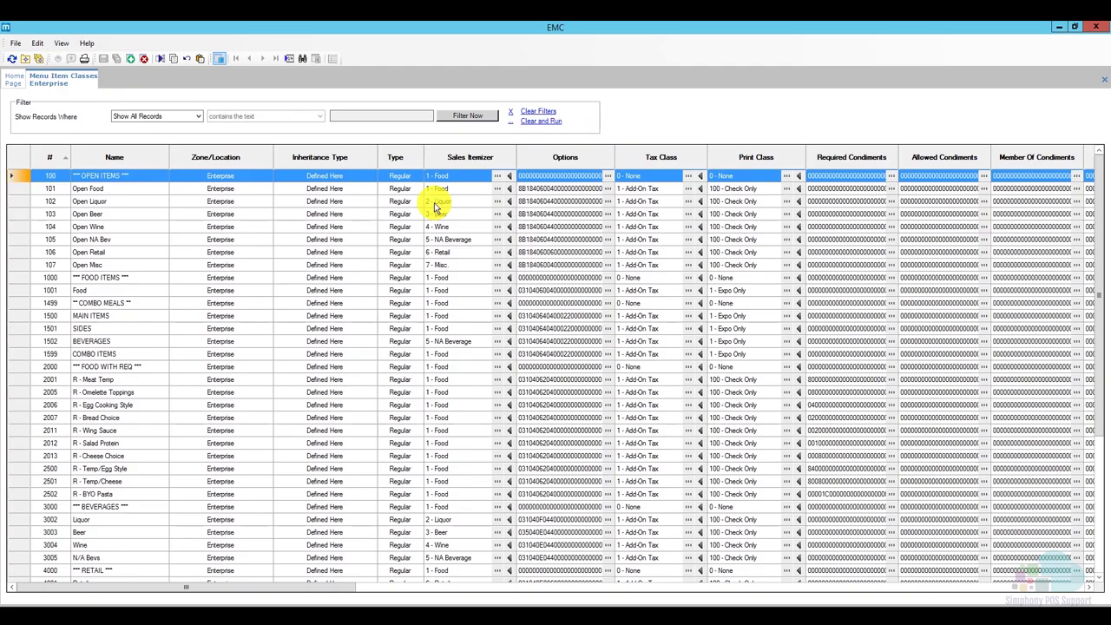
{"action": "left_click", "coordinate": [23, 303]}
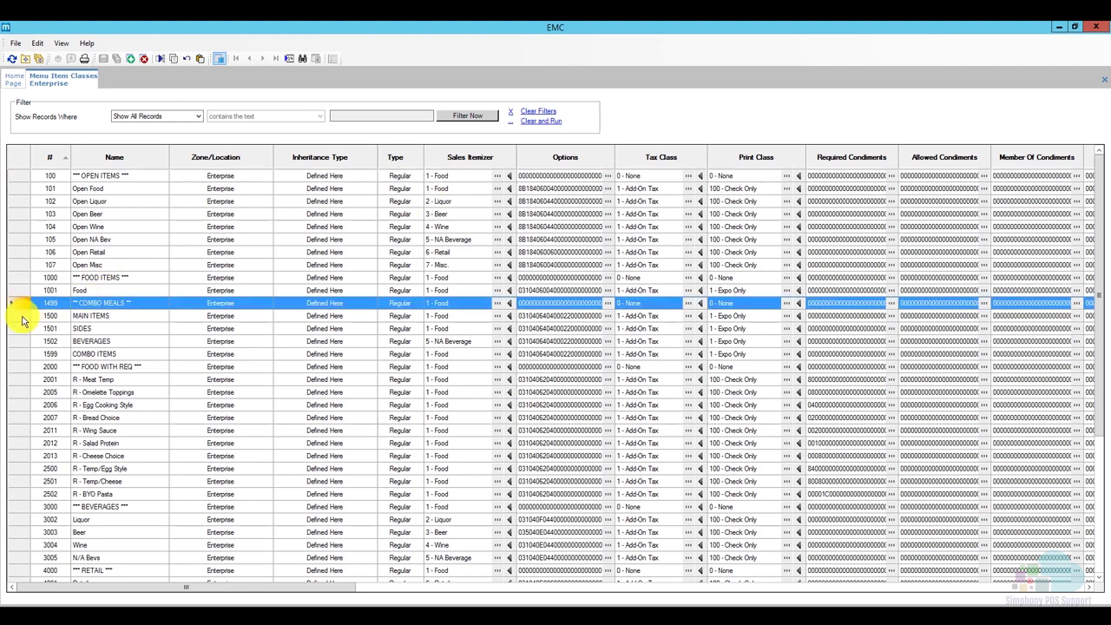
{"action": "left_click", "coordinate": [23, 318]}
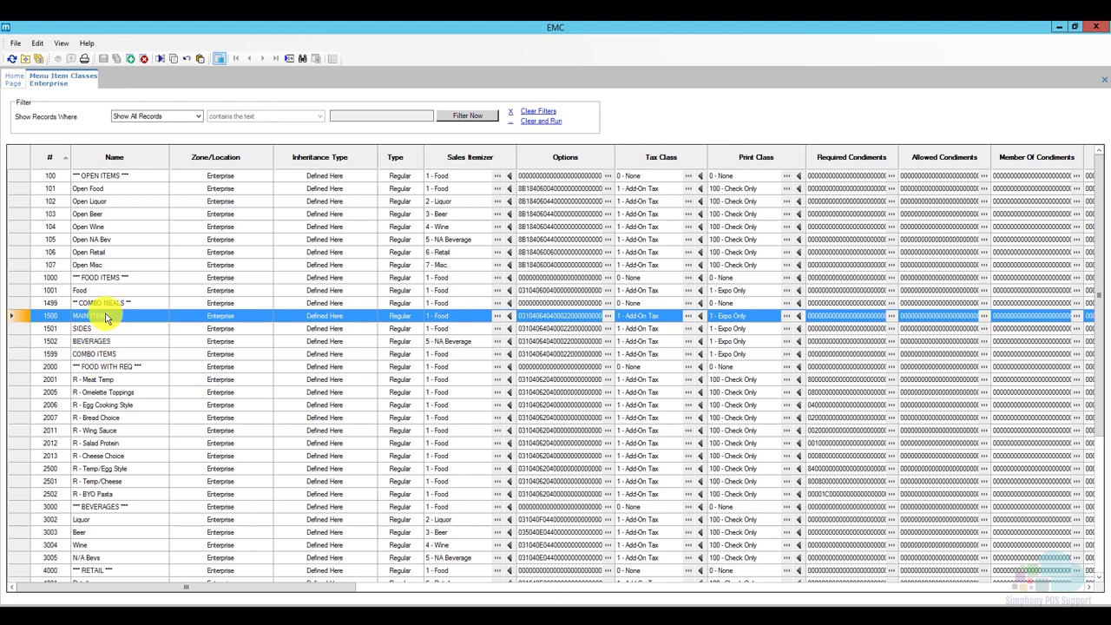
{"action": "double_click", "coordinate": [12, 315]}
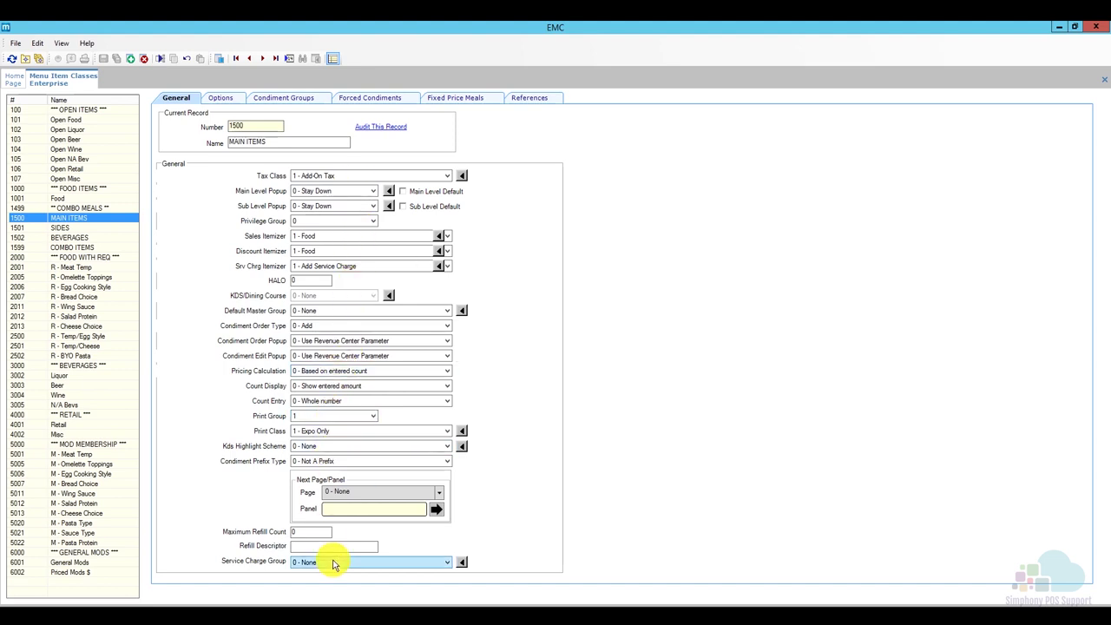
- Review the MAIN ITEMS Options list, then its Condiment Groups settings
{"action": "left_click", "coordinate": [221, 97]}
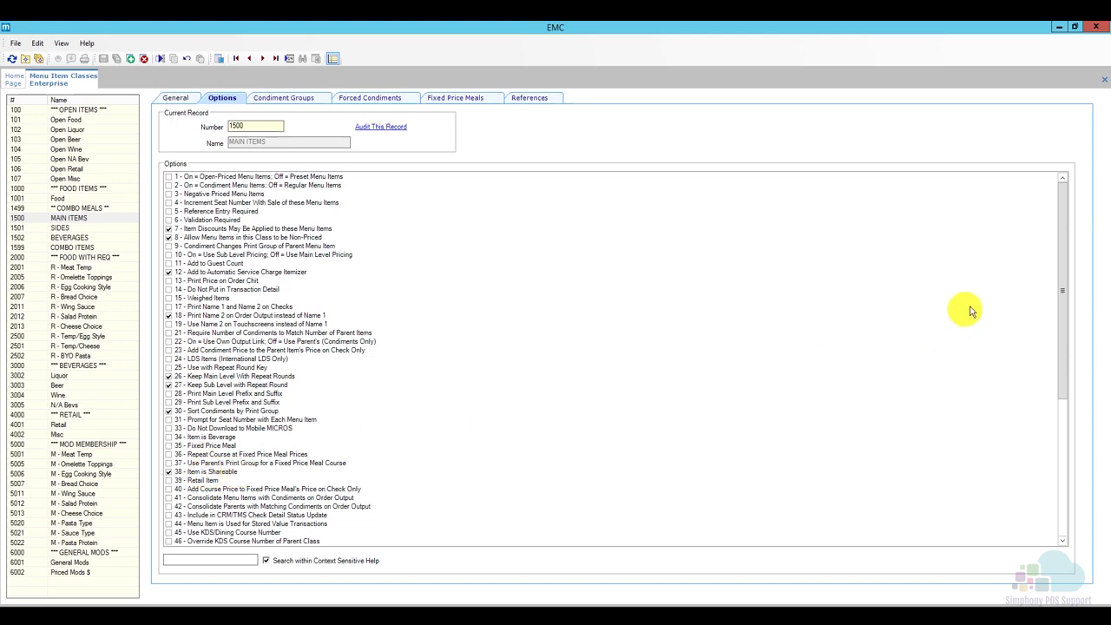
{"action": "left_click_drag", "start_coordinate": [1065, 256], "coordinate": [1067, 417]}
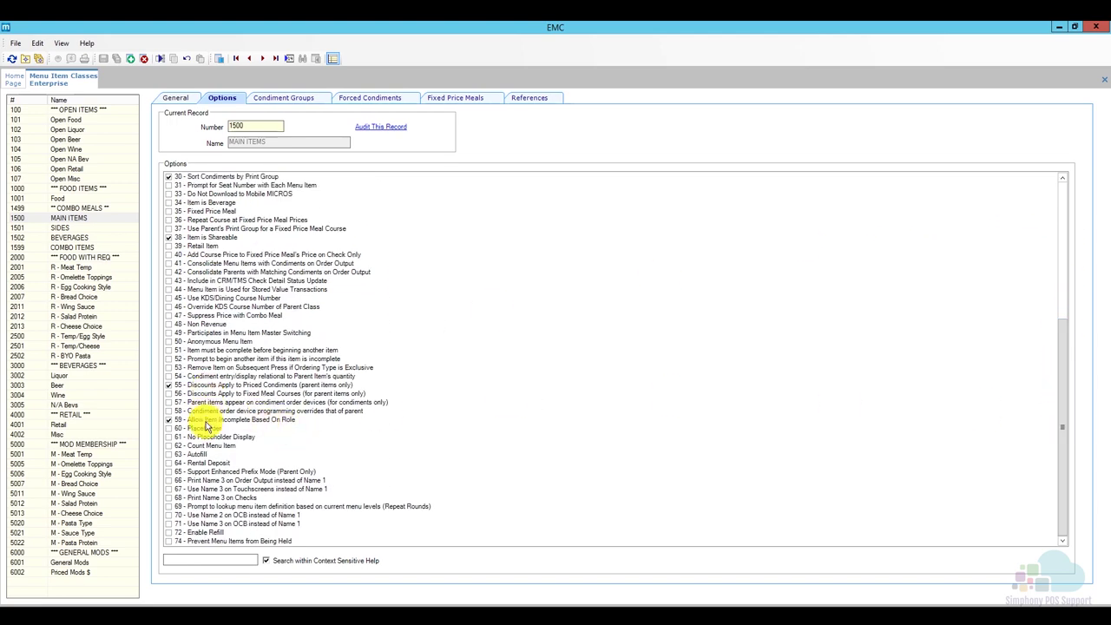
{"action": "left_click", "coordinate": [290, 96]}
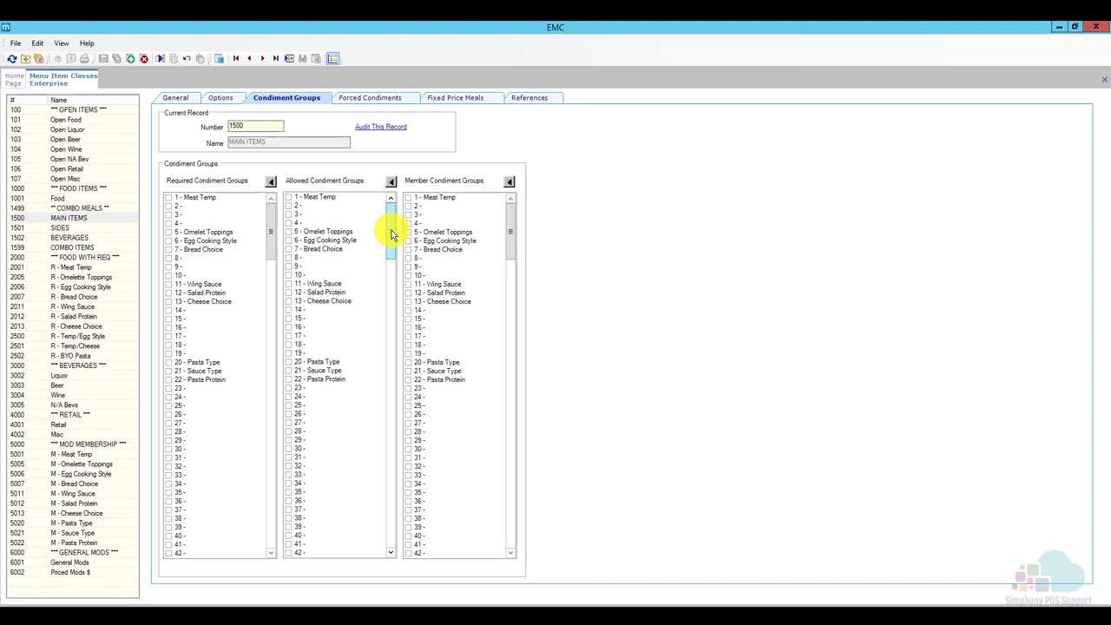
- Browse the SIDES and BEVERAGES class records, then open COMBO ITEMS (1599) on General settings
{"action": "left_click_drag", "start_coordinate": [391, 230], "coordinate": [402, 547]}
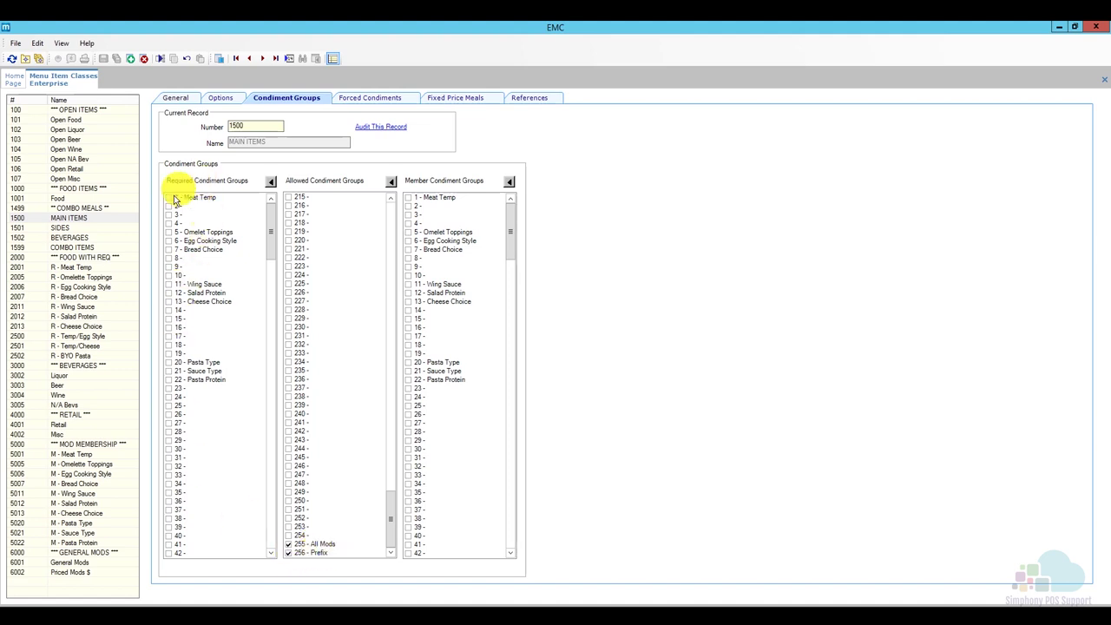
{"action": "left_click_drag", "start_coordinate": [390, 515], "coordinate": [390, 191]}
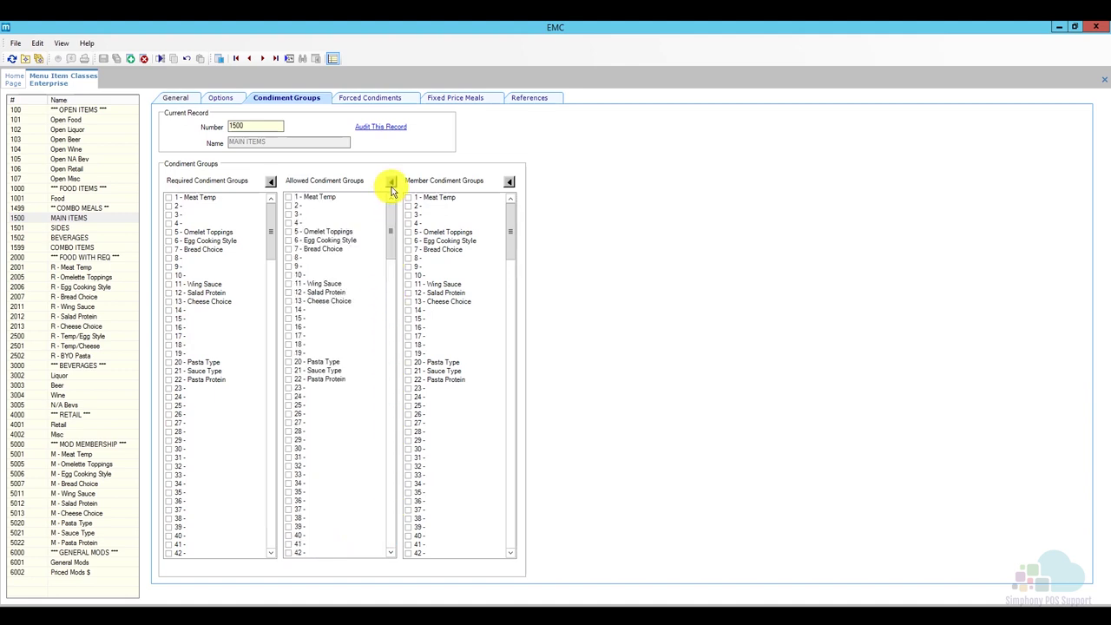
{"action": "left_click", "coordinate": [62, 227]}
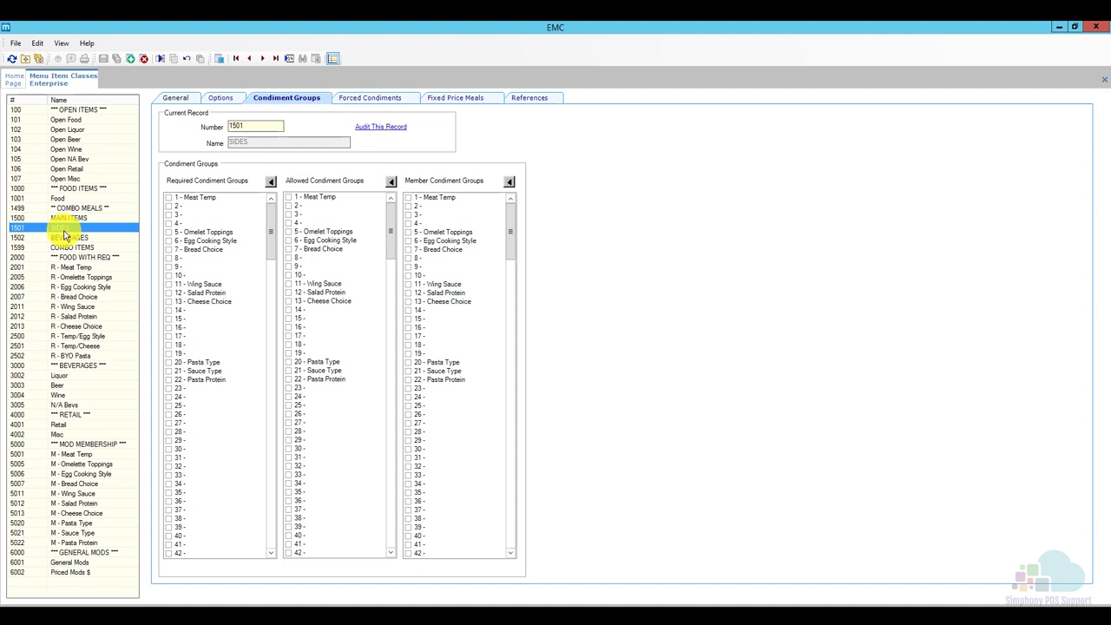
{"action": "left_click", "coordinate": [71, 237]}
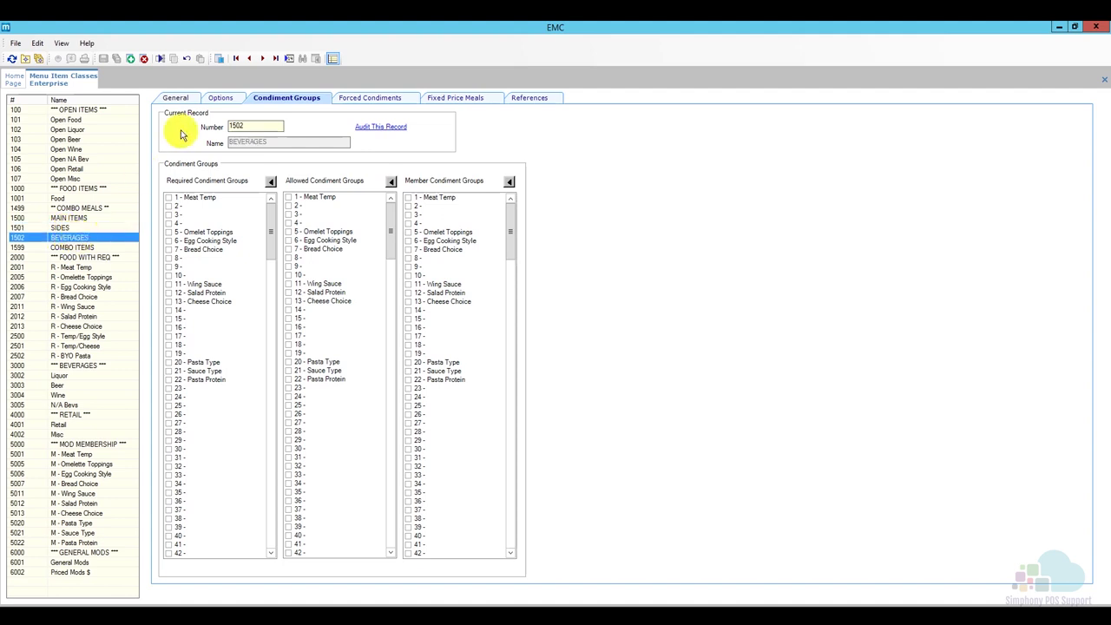
{"action": "left_click", "coordinate": [176, 97]}
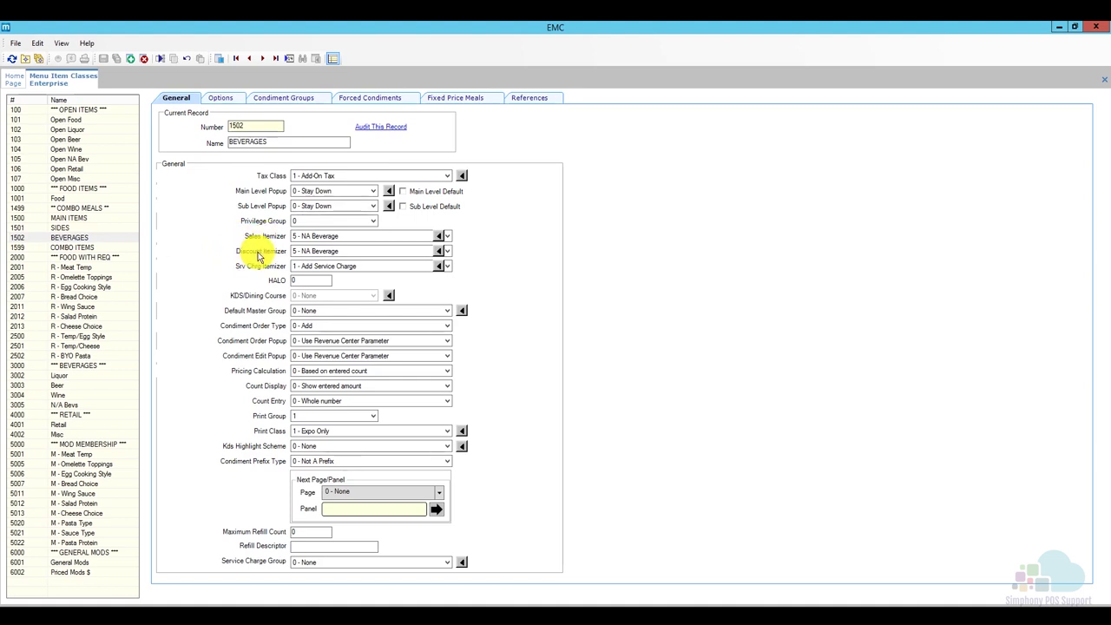
{"action": "left_click", "coordinate": [80, 247]}
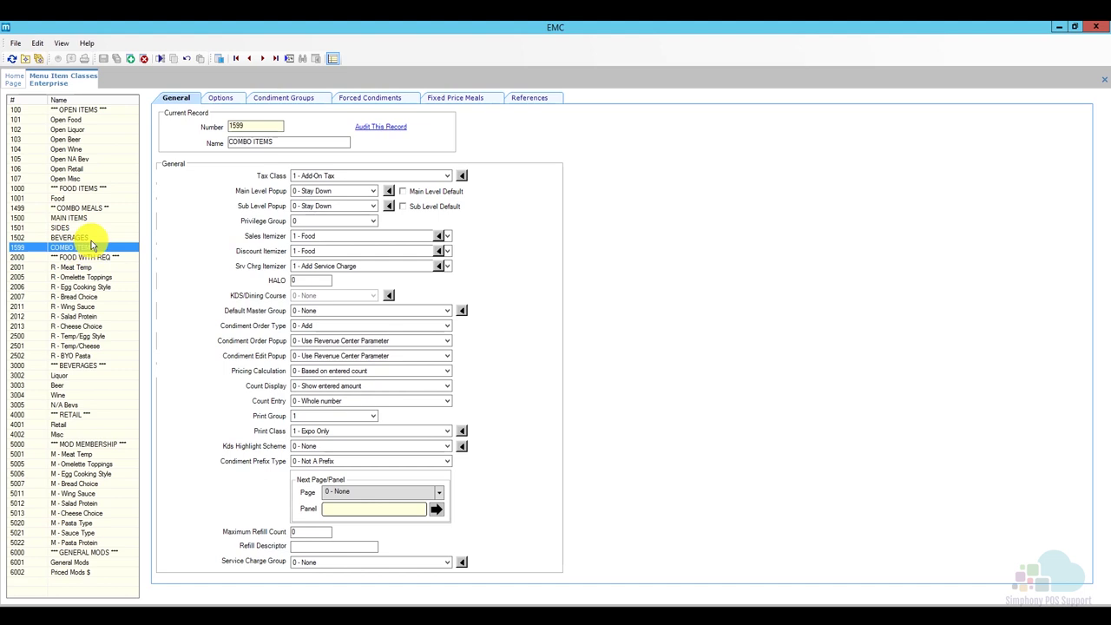
- Close Menu Item Classes and list all master records in Menu Item Maintenance
{"action": "right_click", "coordinate": [72, 80]}
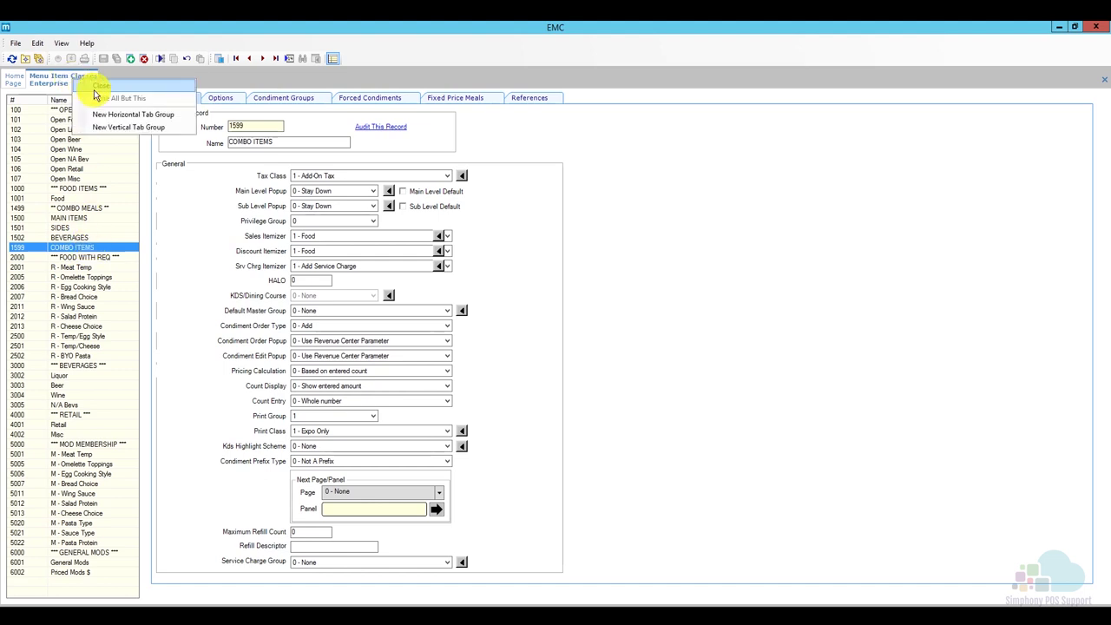
{"action": "left_click", "coordinate": [96, 95]}
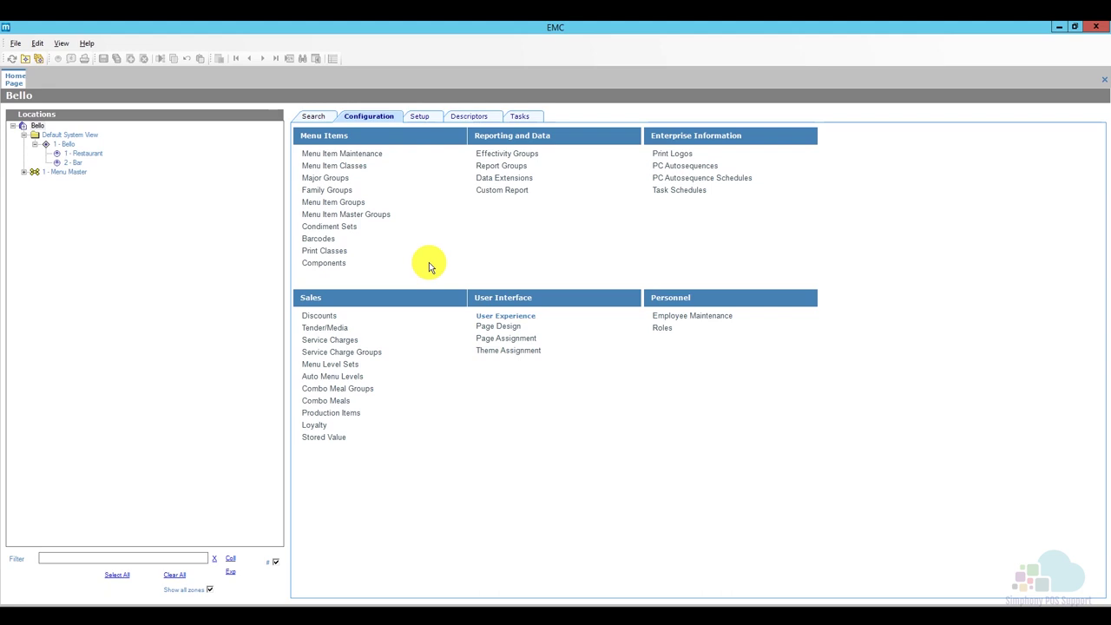
{"action": "left_click", "coordinate": [372, 154]}
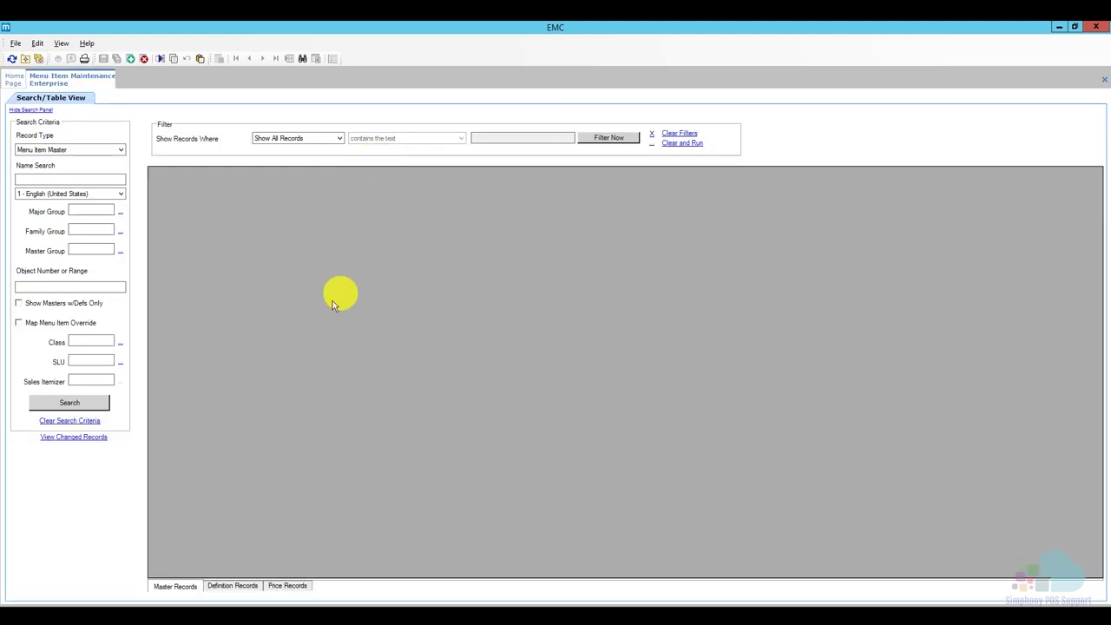
{"action": "left_click", "coordinate": [74, 402]}
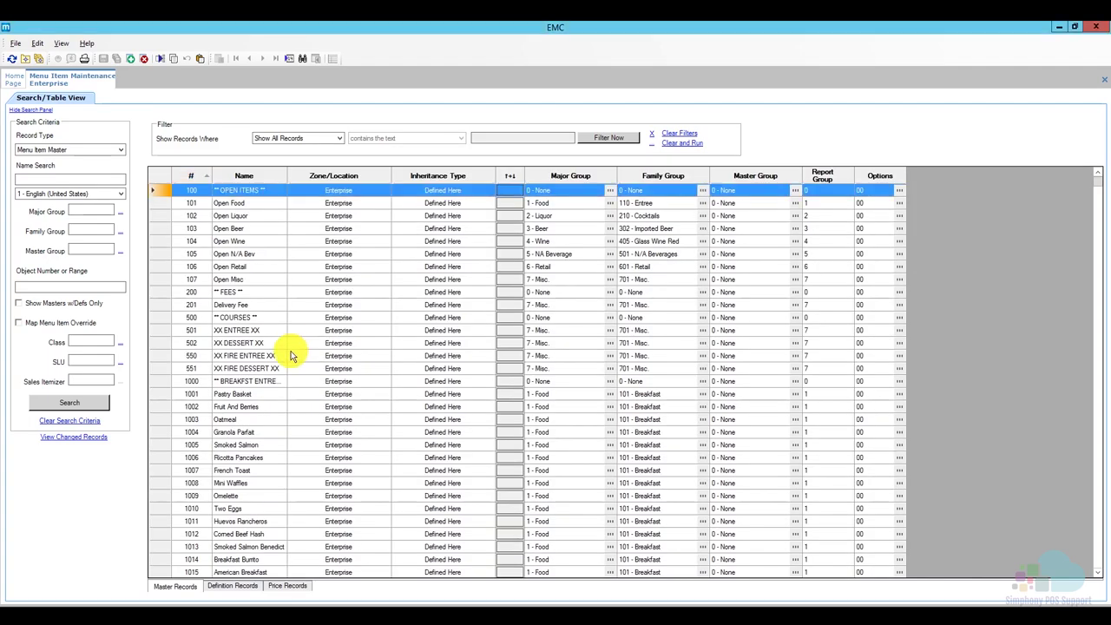
- Scroll the master records to select COMBO MEALS 13000 and MAIN ITEMS 13001
{"action": "left_click", "coordinate": [154, 367]}
{"action": "scroll", "coordinate": [305, 418], "scroll_direction": "down", "scroll_amount": 6}
{"action": "scroll", "coordinate": [305, 418], "scroll_direction": "down", "scroll_amount": 20}
{"action": "scroll", "coordinate": [305, 429], "scroll_direction": "down", "scroll_amount": 9}
{"action": "scroll", "coordinate": [306, 428], "scroll_direction": "down", "scroll_amount": 8}
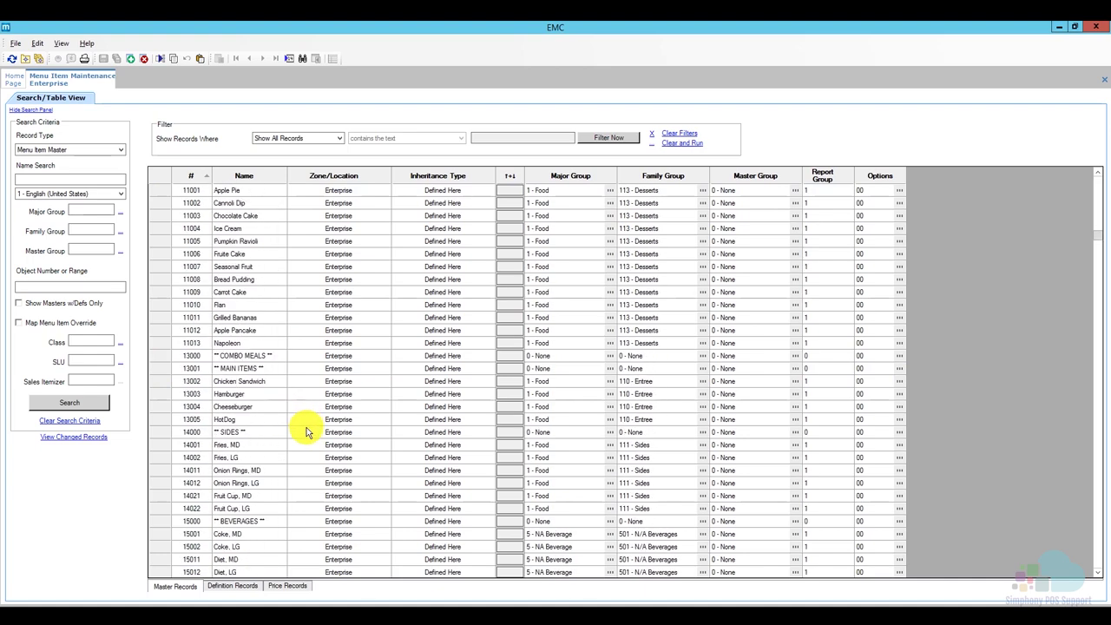
{"action": "left_click", "coordinate": [178, 356]}
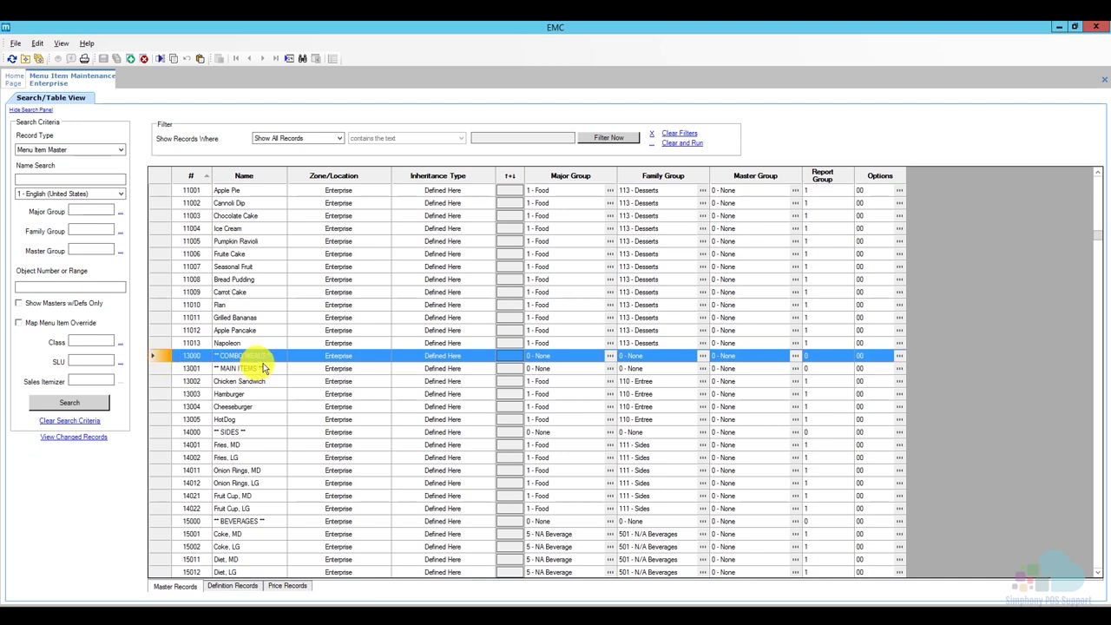
{"action": "scroll", "coordinate": [291, 358], "scroll_direction": "down", "scroll_amount": 3}
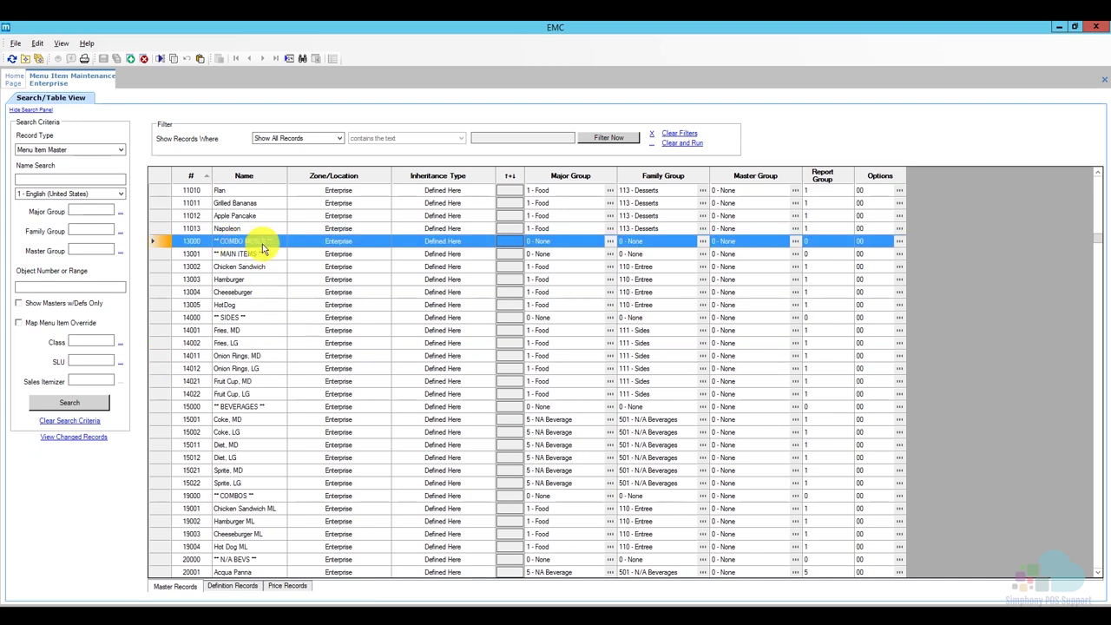
{"action": "left_click", "coordinate": [162, 254]}
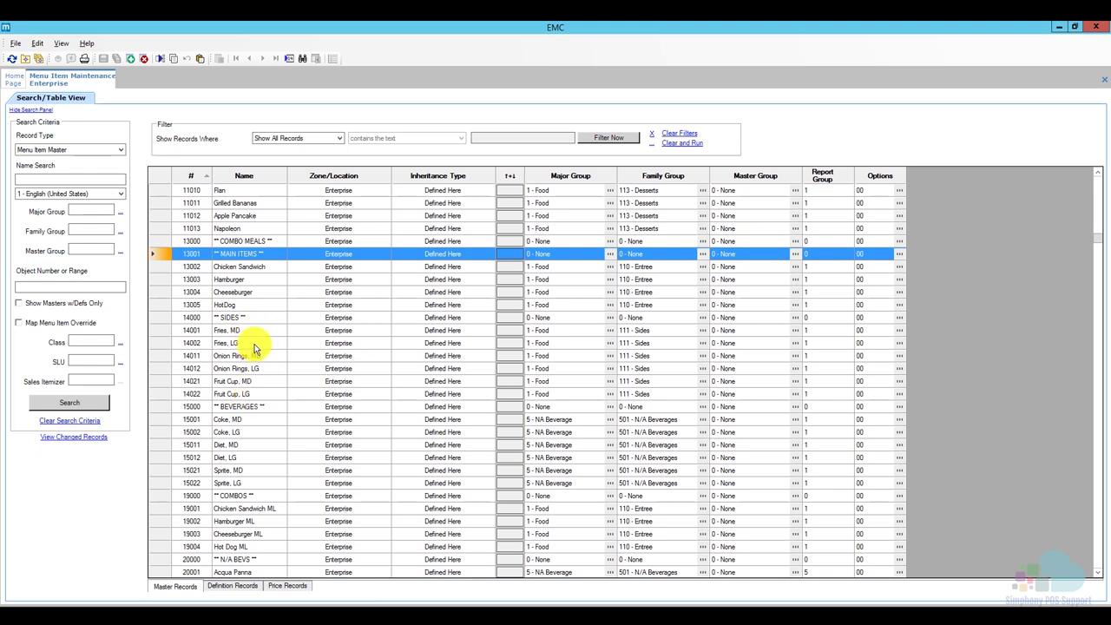
{"action": "scroll", "coordinate": [262, 393], "scroll_direction": "down", "scroll_amount": 1}
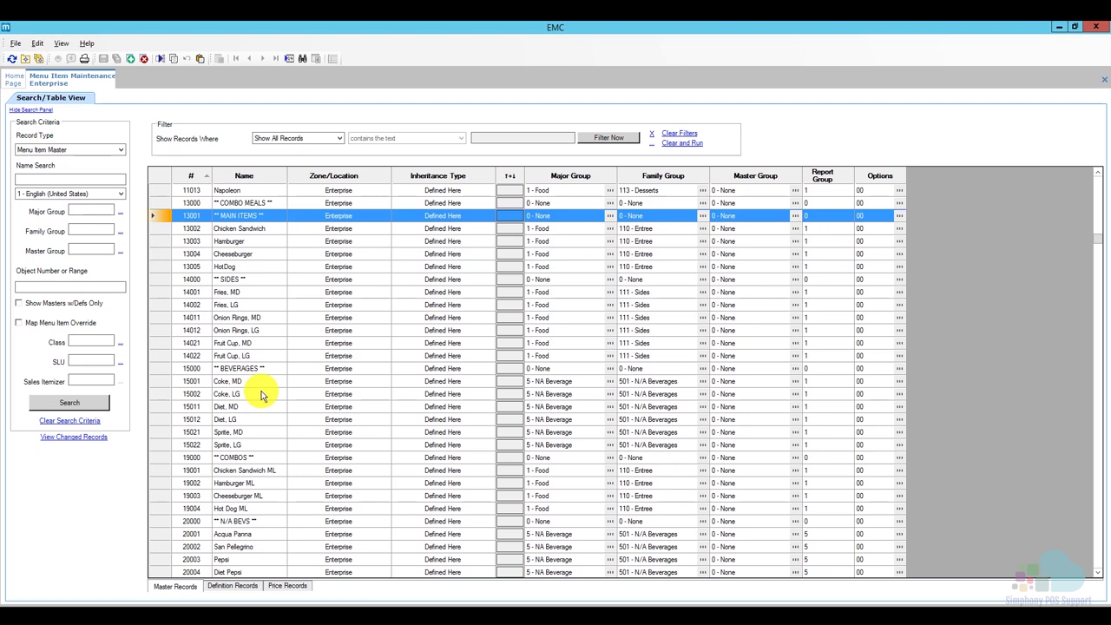
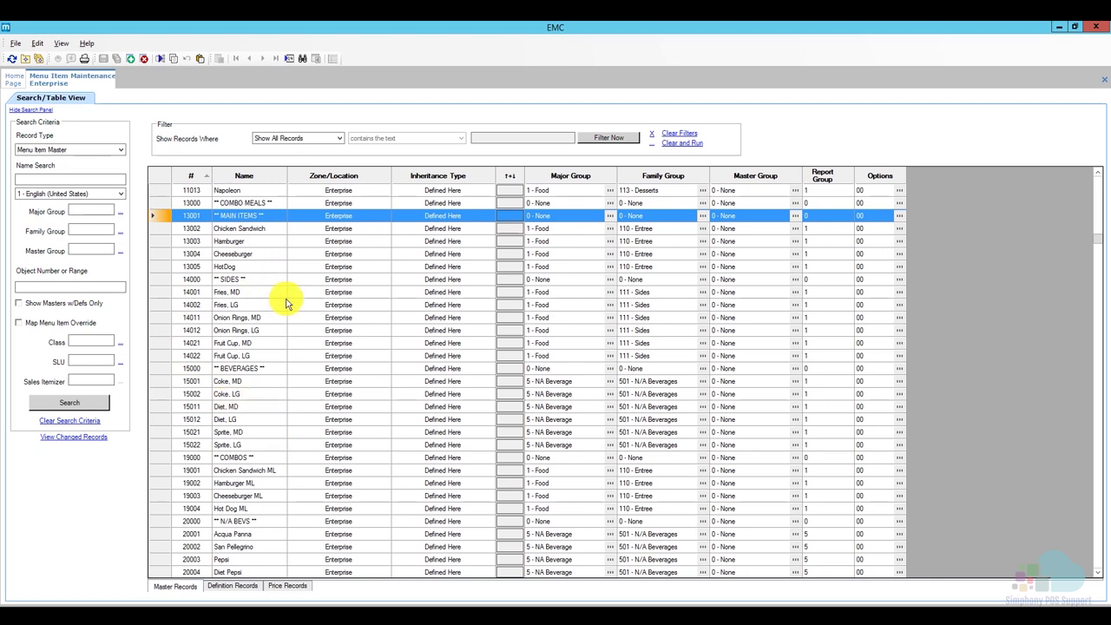
- Select the Chicken Sandwich ML combo item and switch the grid to Definition Records
{"action": "scroll", "coordinate": [286, 313], "scroll_direction": "down", "scroll_amount": 1}
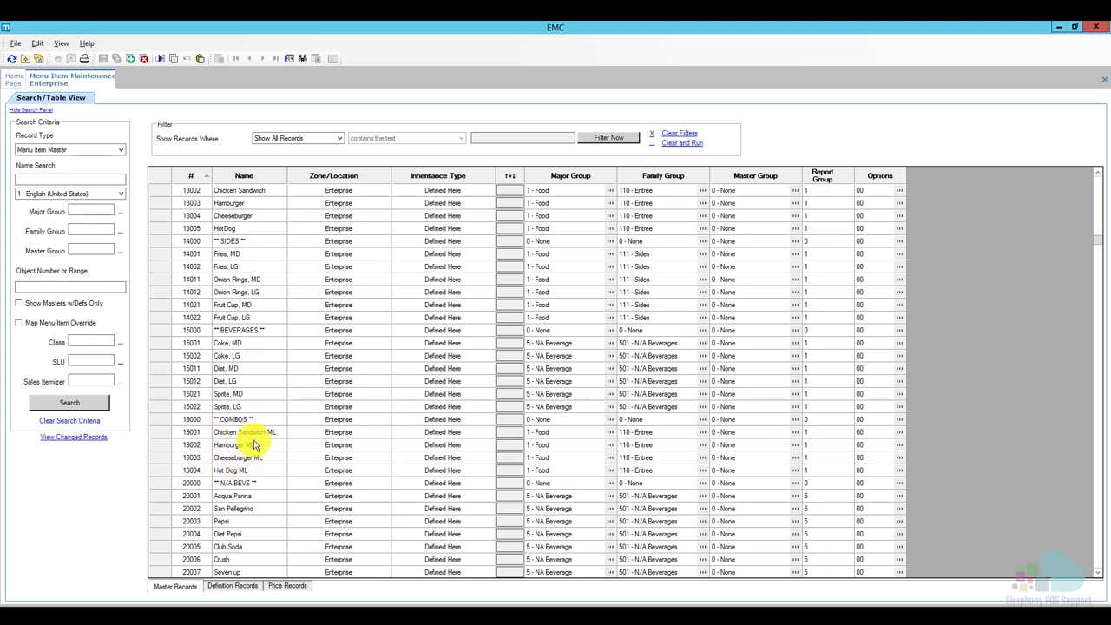
{"action": "scroll", "coordinate": [242, 270], "scroll_direction": "up", "scroll_amount": 1}
{"action": "left_click", "coordinate": [233, 218]}
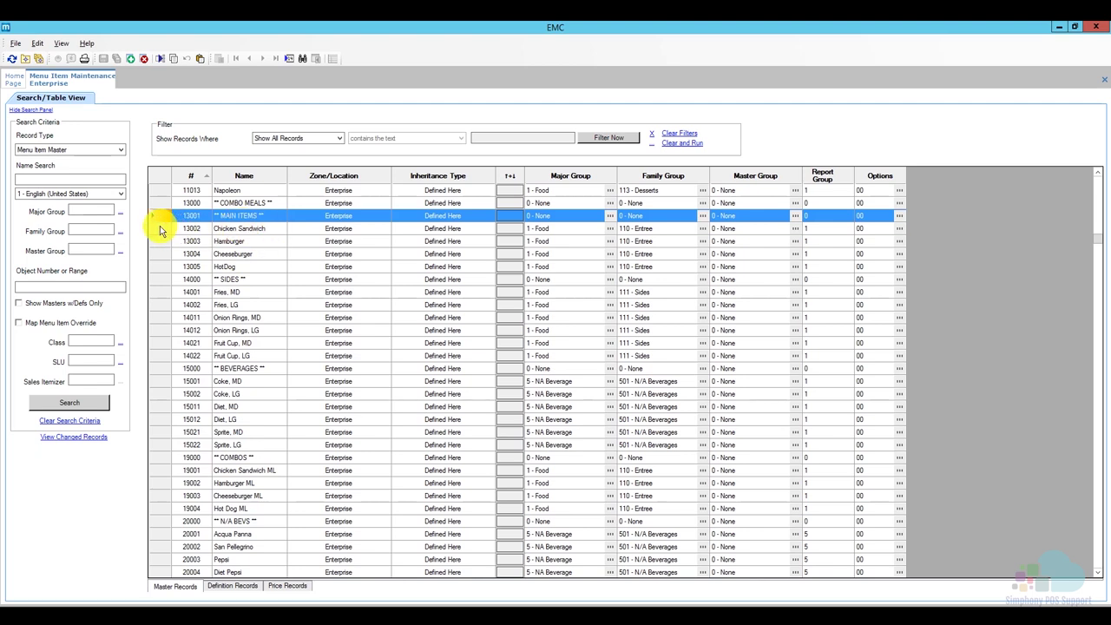
{"action": "left_click", "coordinate": [160, 470]}
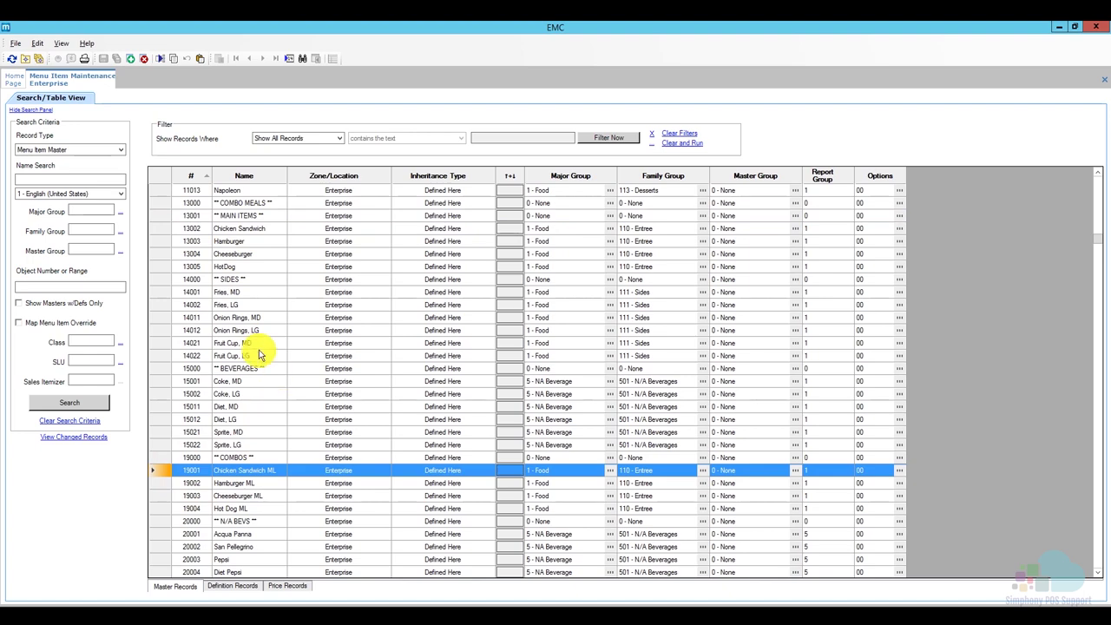
{"action": "left_click", "coordinate": [244, 588]}
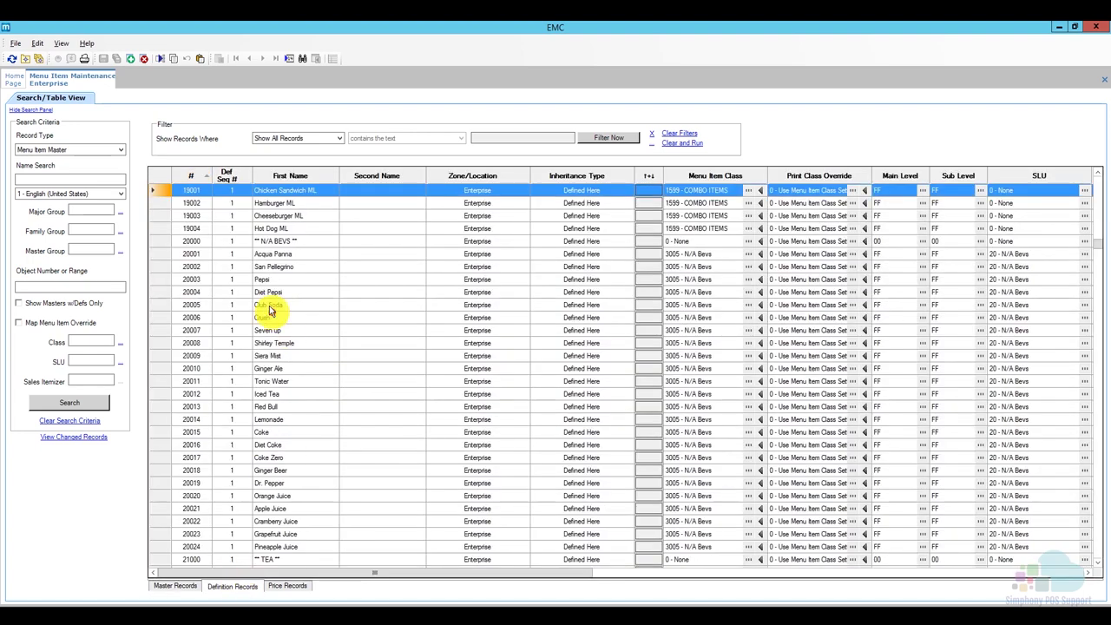
- Check 13002 Chicken Sandwich's main menu levels without changes, then show the Price Records
{"action": "scroll", "coordinate": [260, 250], "scroll_direction": "up", "scroll_amount": 6}
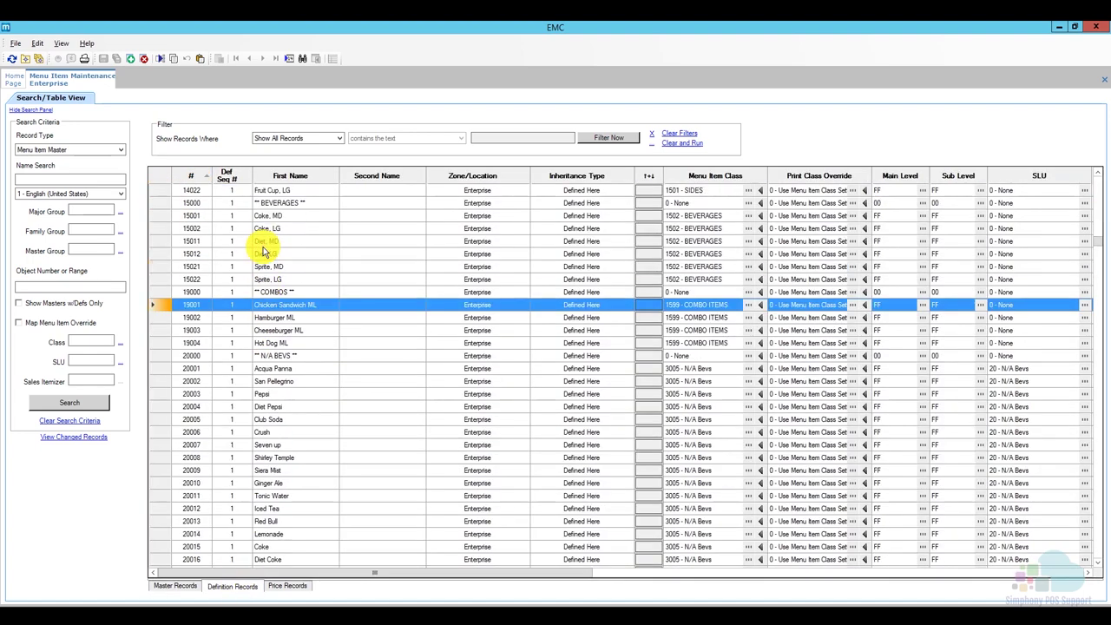
{"action": "scroll", "coordinate": [263, 250], "scroll_direction": "up", "scroll_amount": 2}
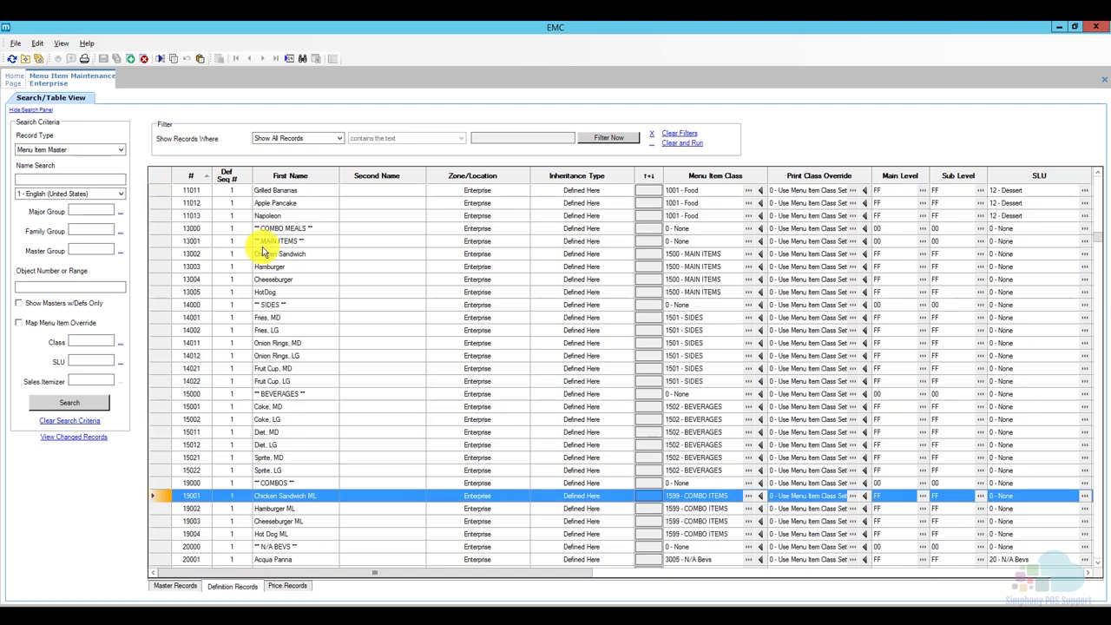
{"action": "left_click", "coordinate": [163, 257]}
{"action": "left_click", "coordinate": [314, 259]}
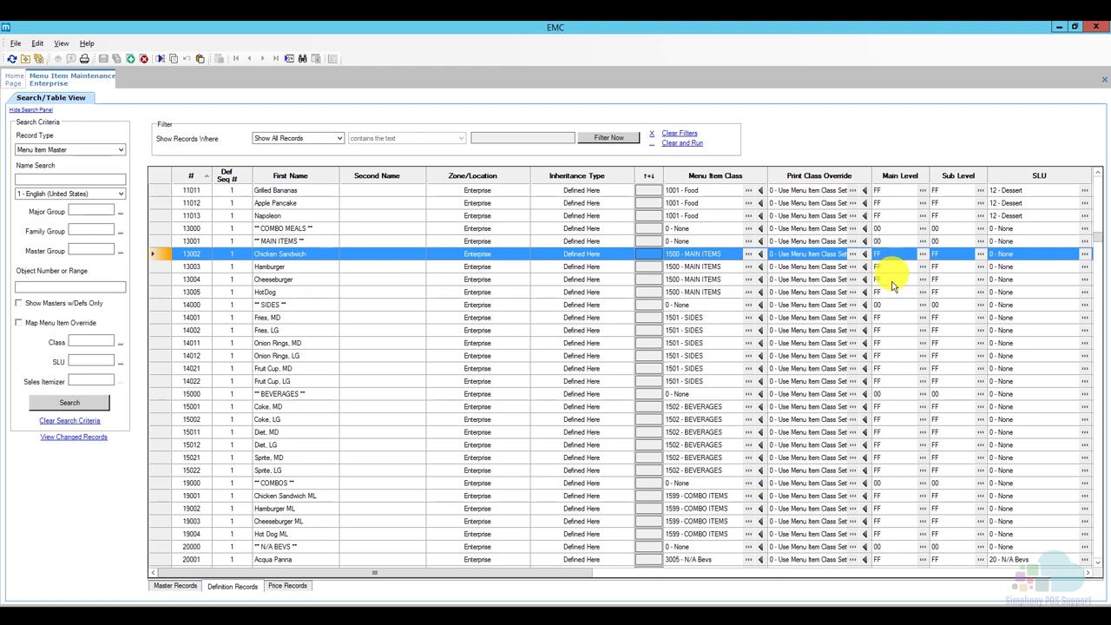
{"action": "left_click", "coordinate": [923, 256]}
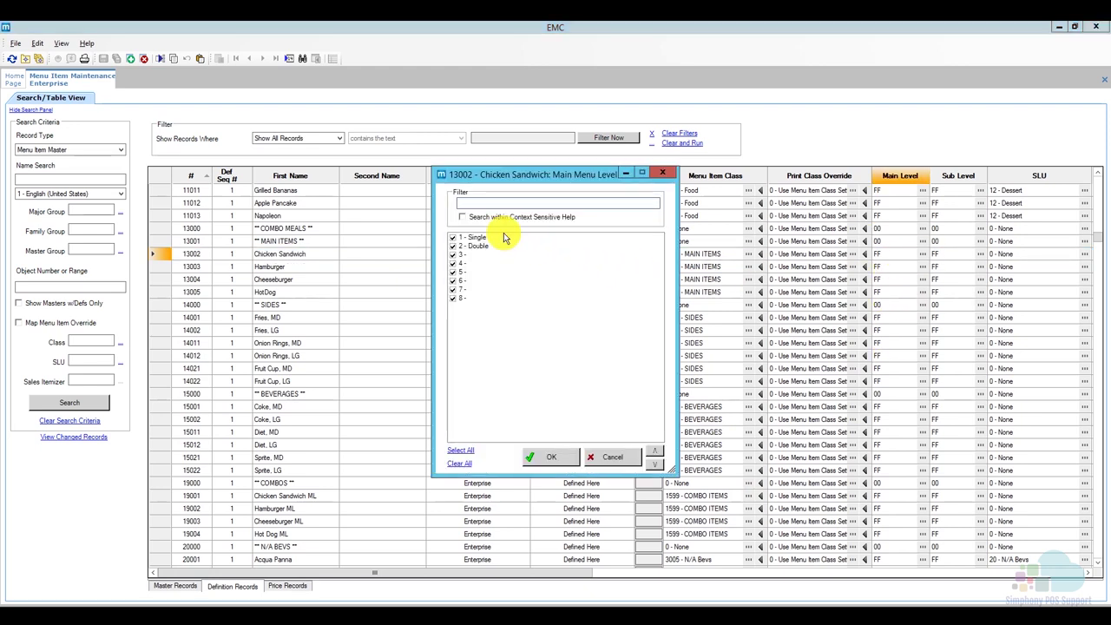
{"action": "left_click", "coordinate": [603, 458]}
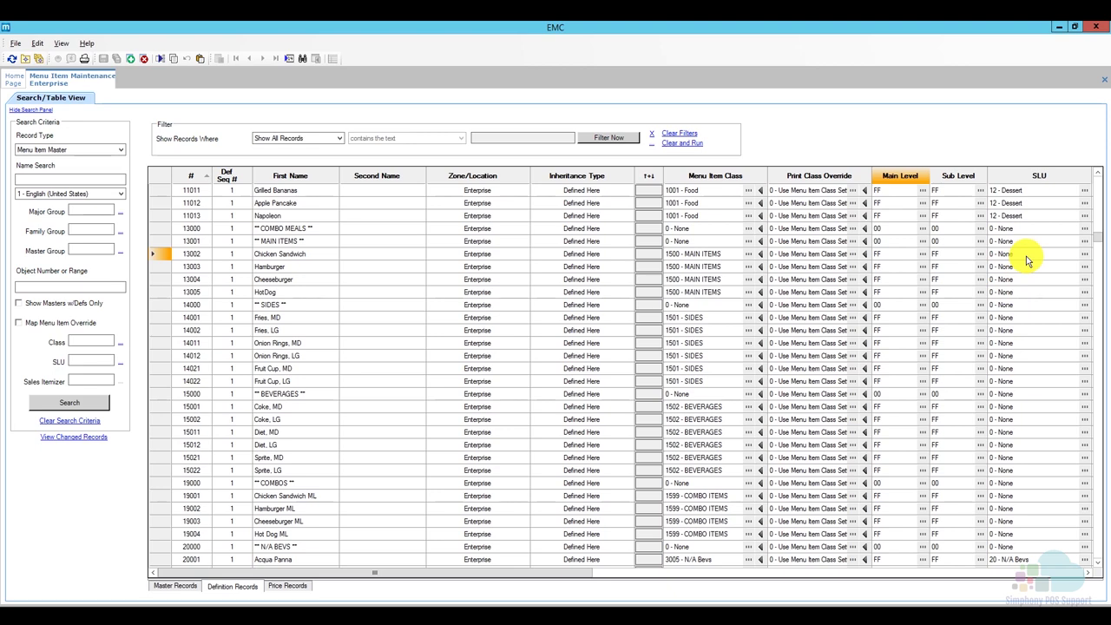
{"action": "left_click_drag", "start_coordinate": [533, 578], "coordinate": [458, 569]}
{"action": "left_click", "coordinate": [287, 586]}
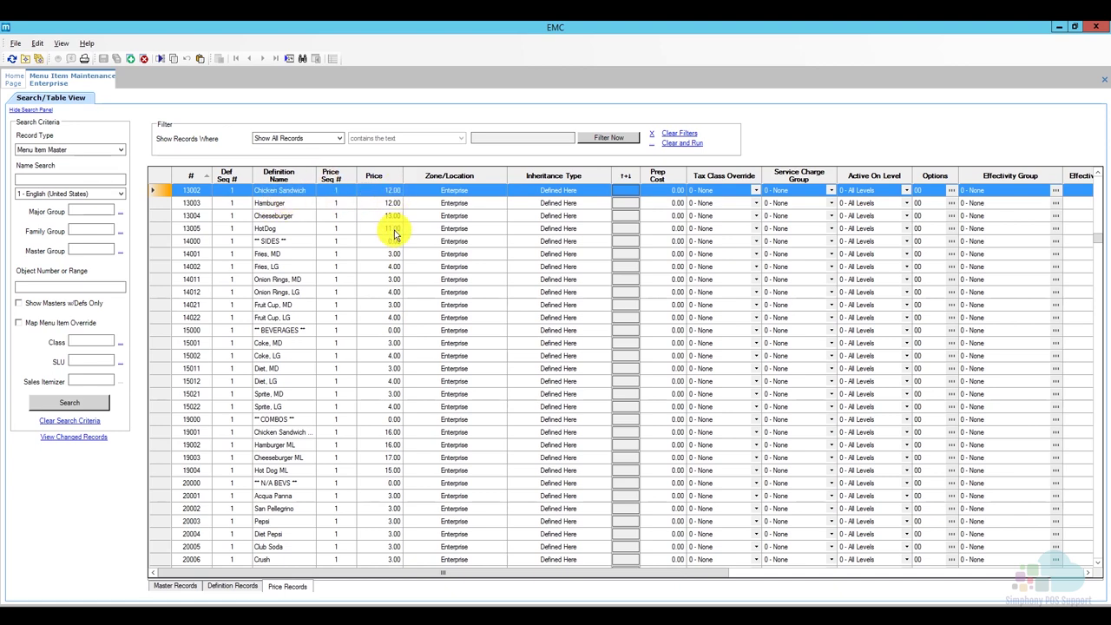
{"action": "left_click", "coordinate": [167, 253]}
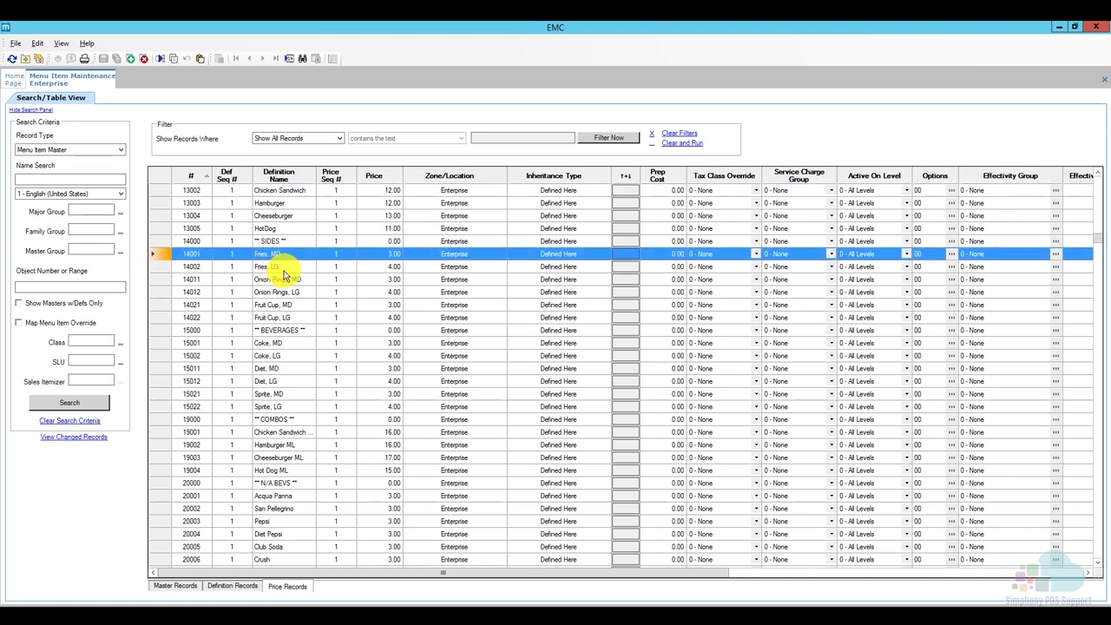
{"action": "left_click", "coordinate": [165, 431]}
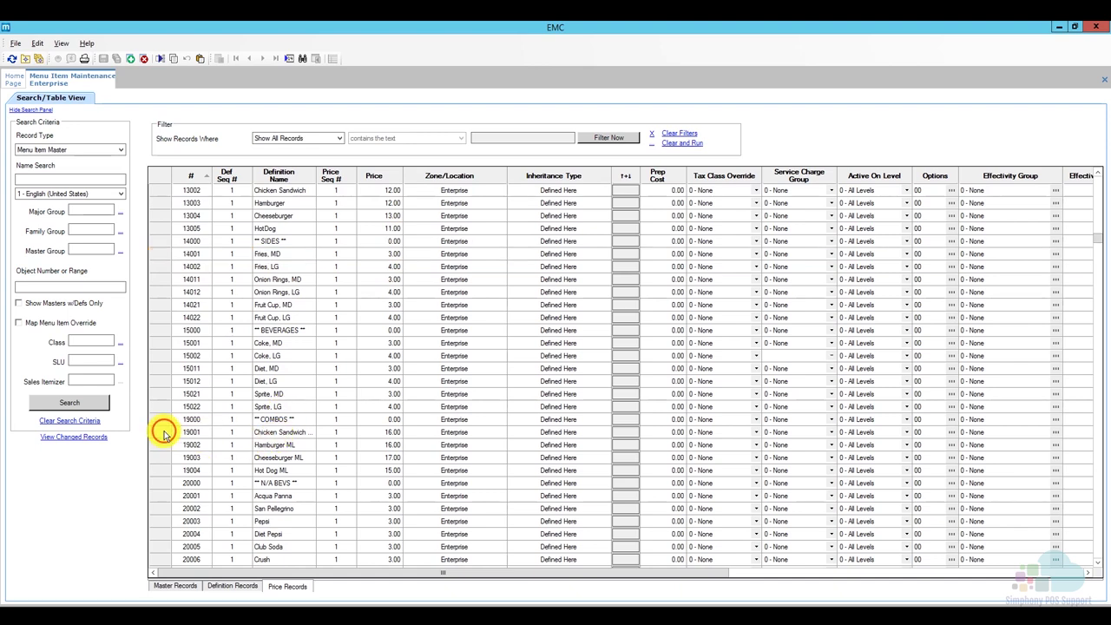
{"action": "left_click", "coordinate": [391, 432]}
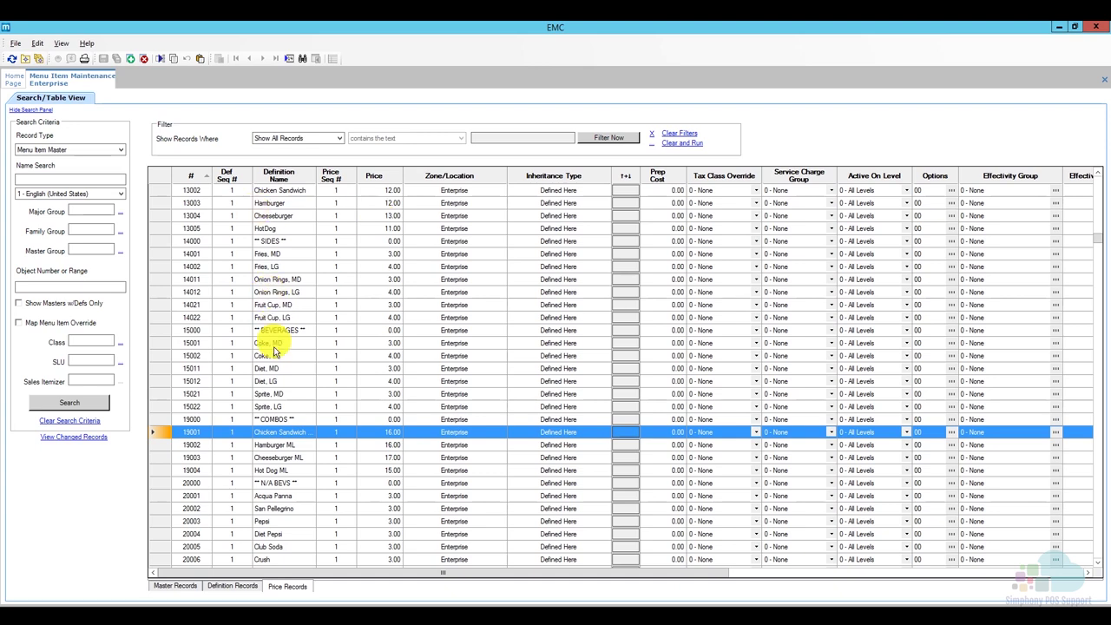
- Close Menu Item Maintenance and open Combo Meal Groups from the Configuration page
{"action": "right_click", "coordinate": [87, 78]}
{"action": "left_click", "coordinate": [108, 84]}
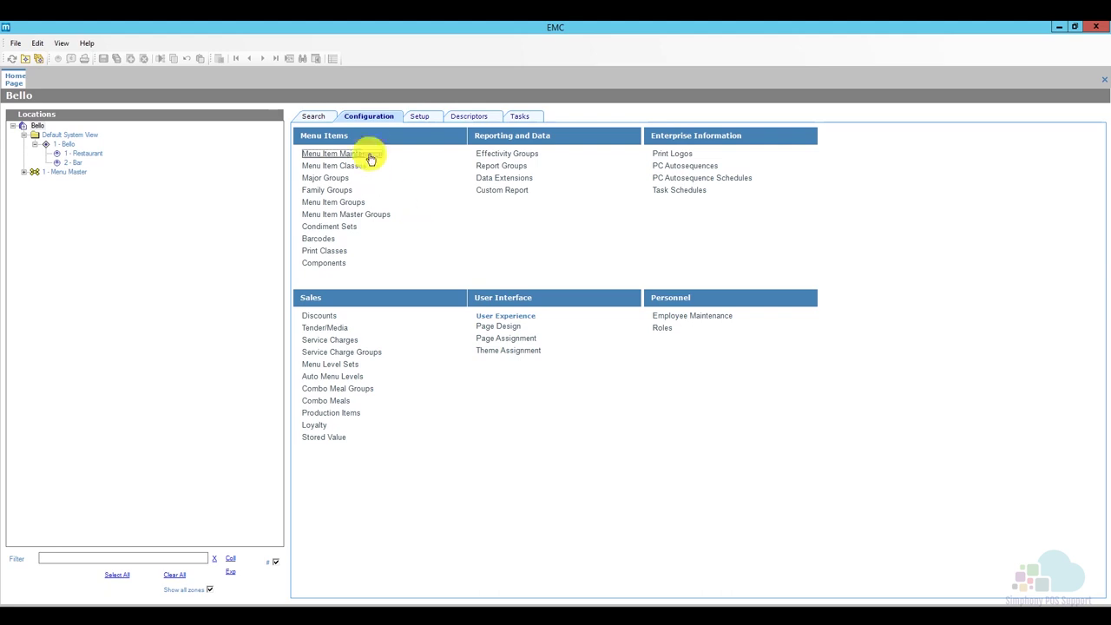
{"action": "left_click", "coordinate": [365, 116]}
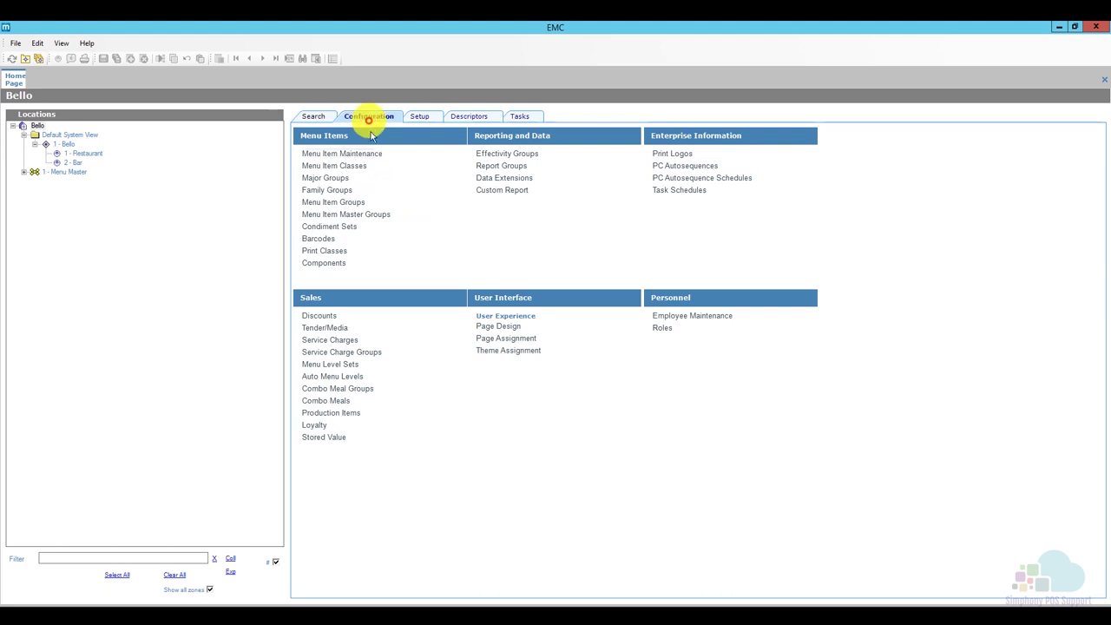
{"action": "left_click", "coordinate": [354, 391]}
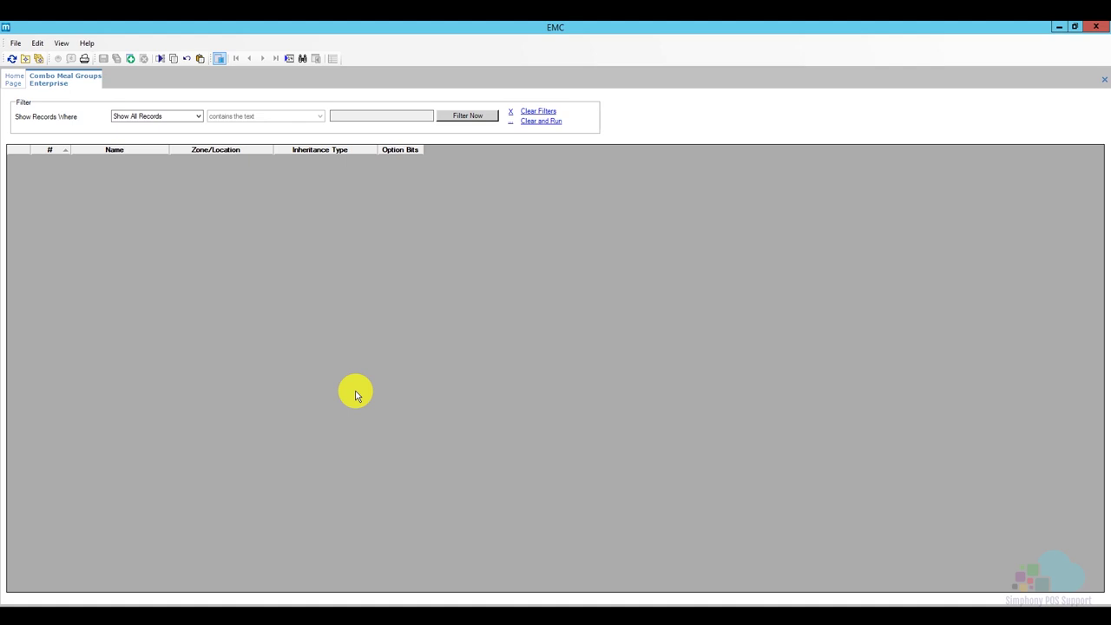
- Insert combo meal group record number 100 named Sides
{"action": "left_click", "coordinate": [130, 58]}
{"action": "left_click", "coordinate": [520, 283]}
{"action": "left_click", "coordinate": [608, 281]}
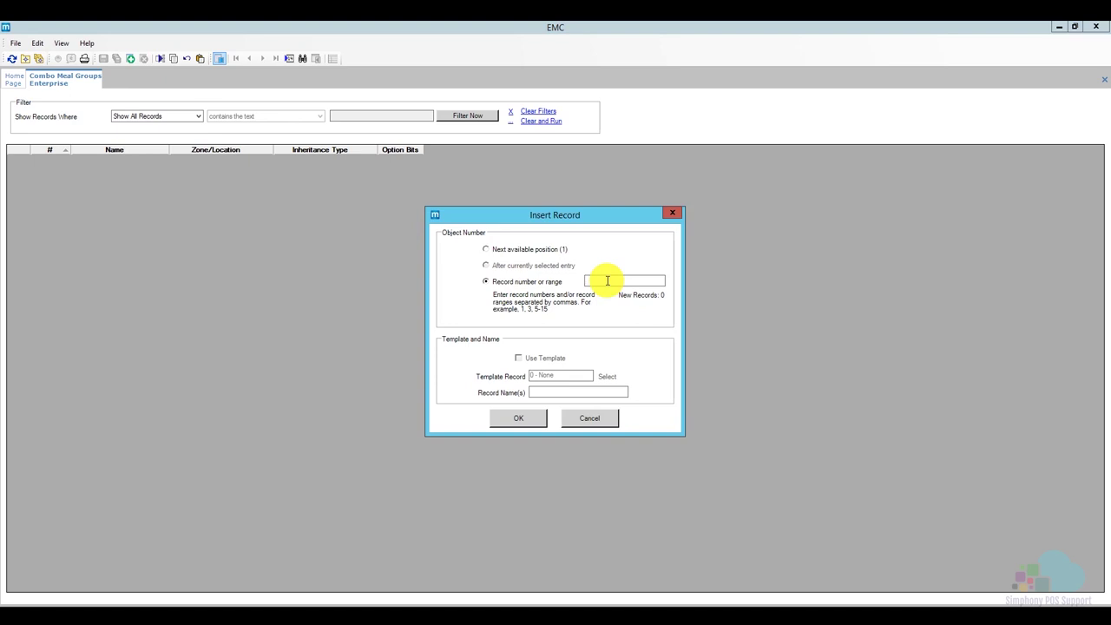
{"action": "type", "text": "100"}
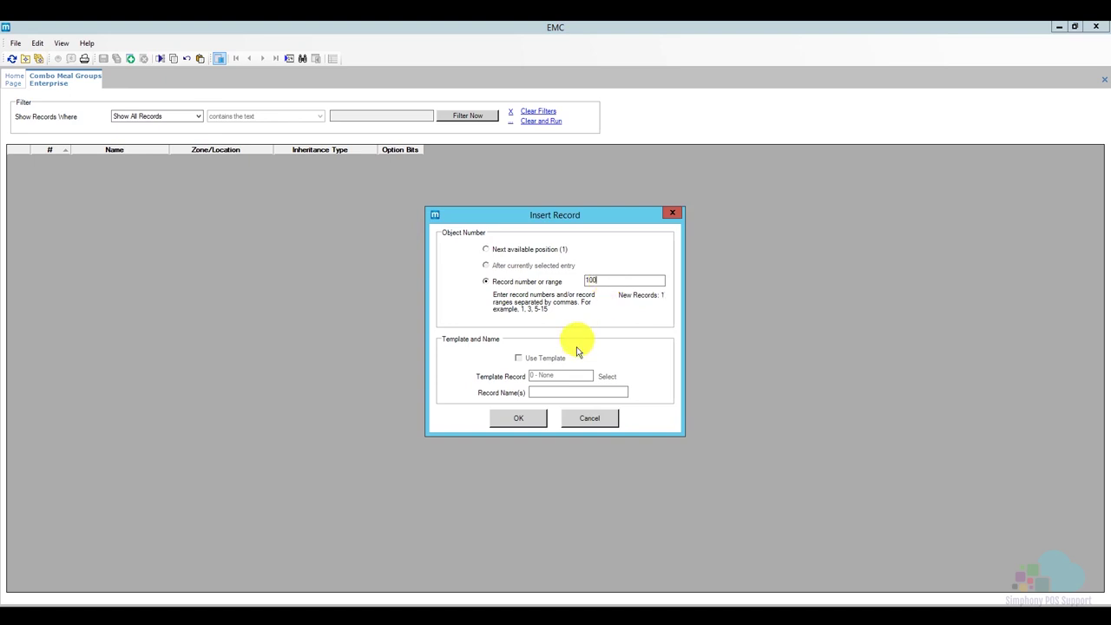
{"action": "left_click", "coordinate": [575, 393]}
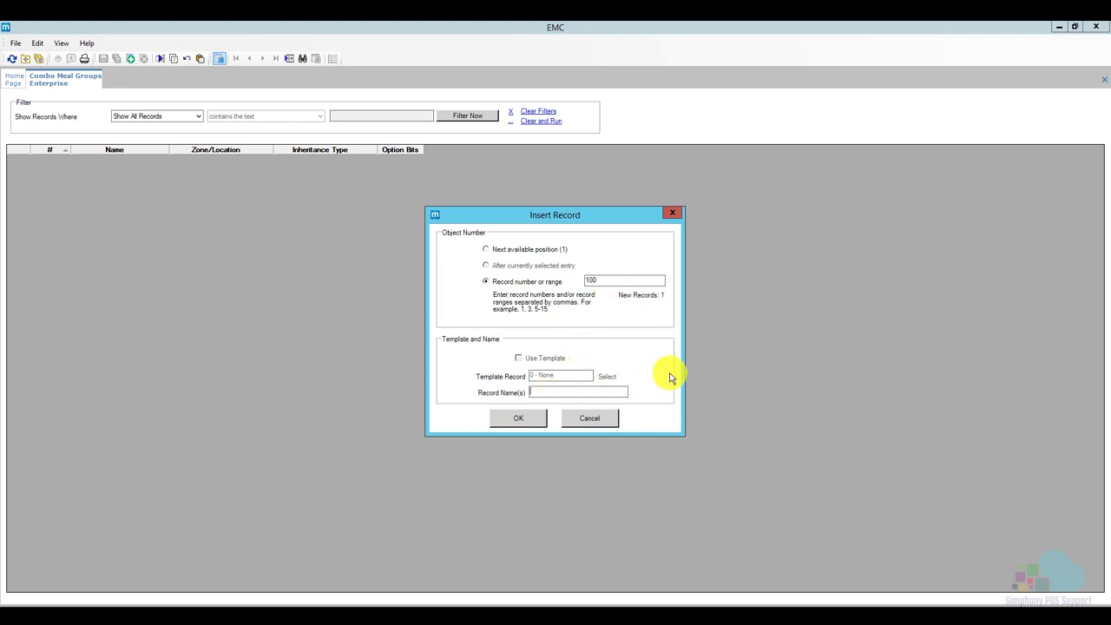
{"action": "type", "text": "Sides"}
{"action": "left_click", "coordinate": [521, 418]}
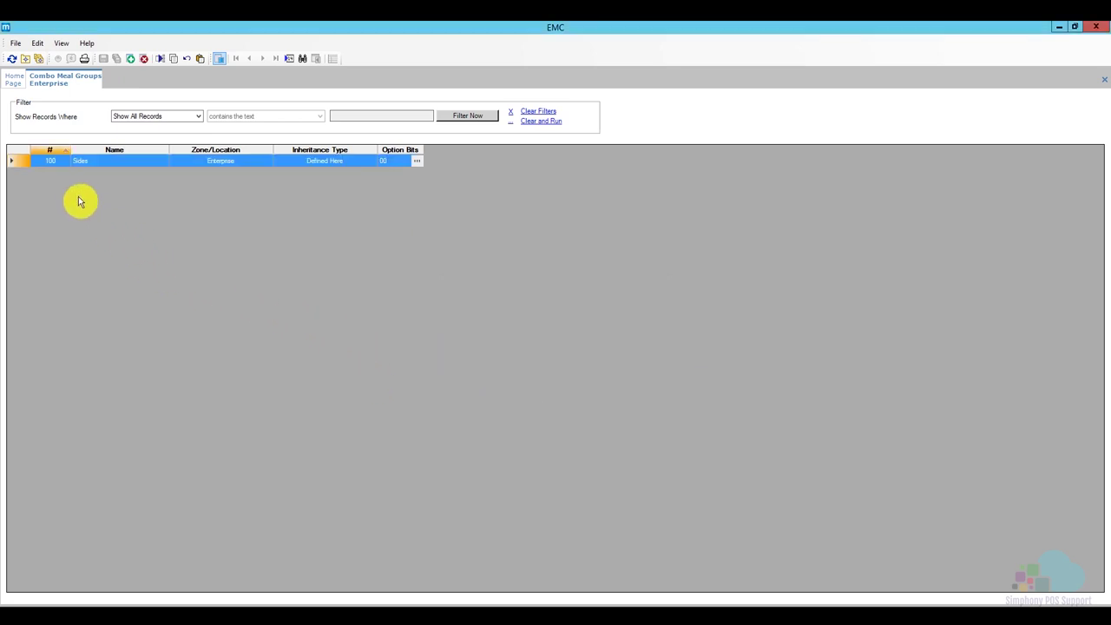
- Enable option bit 1 Allow Discounts on Sides and bring up its Items list
{"action": "double_click", "coordinate": [22, 166]}
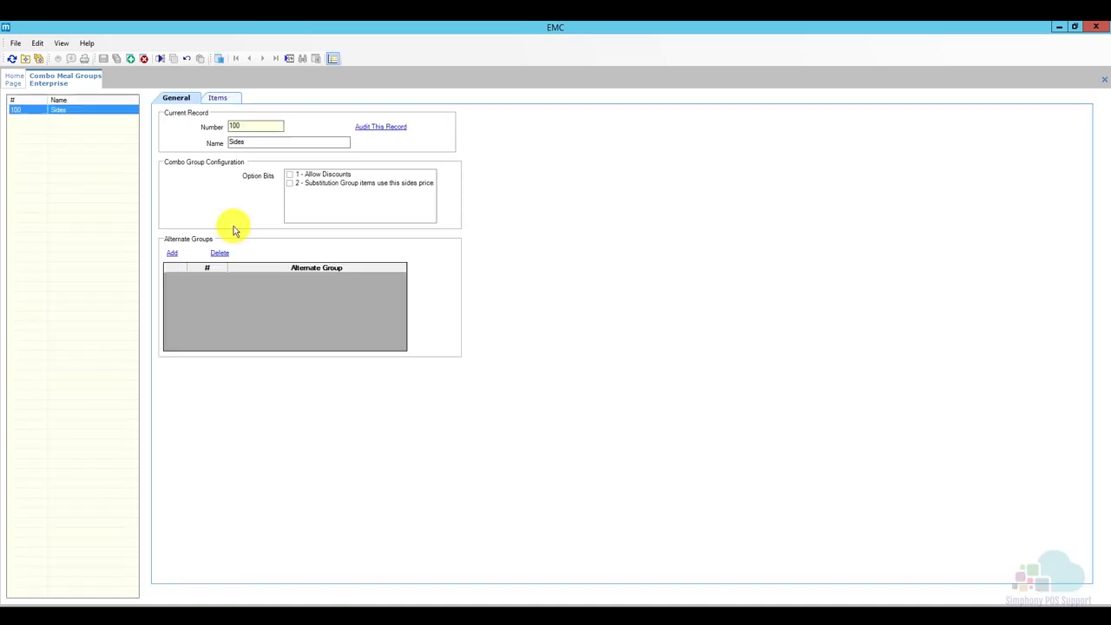
{"action": "left_click", "coordinate": [289, 178]}
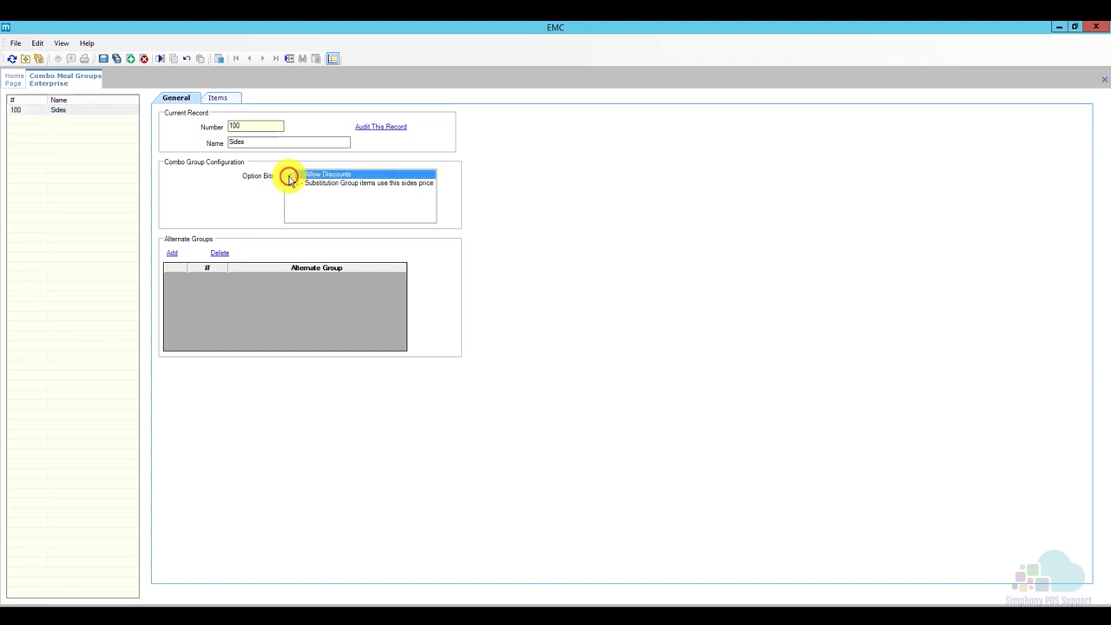
{"action": "left_click", "coordinate": [223, 99]}
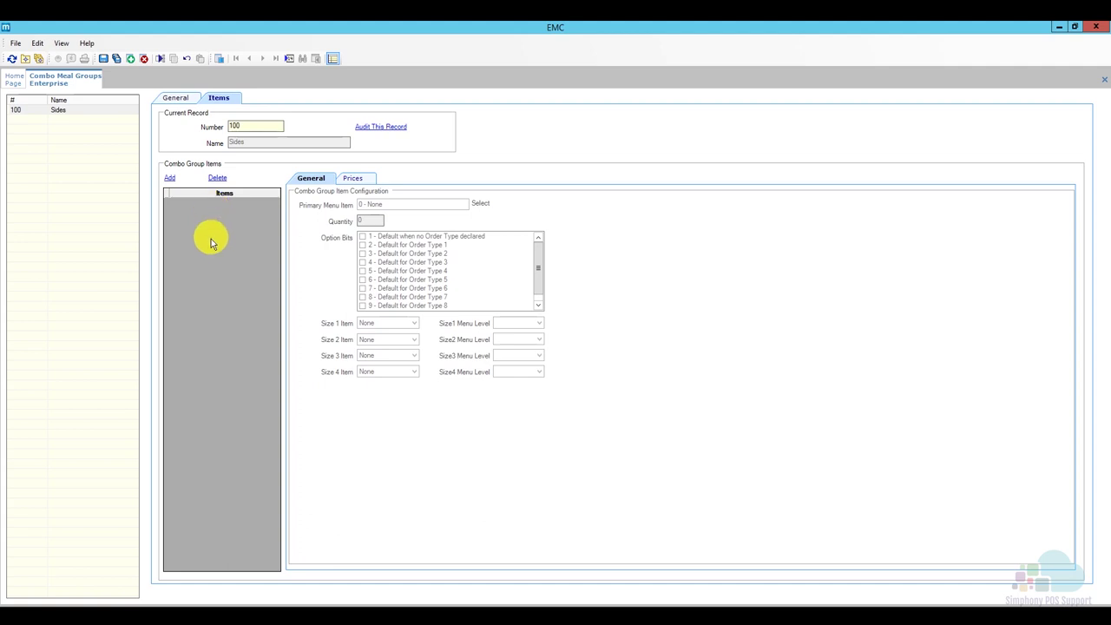
- Add Fries, MD as the primary menu item, found by filtering names for 'md'
{"action": "left_click", "coordinate": [170, 178]}
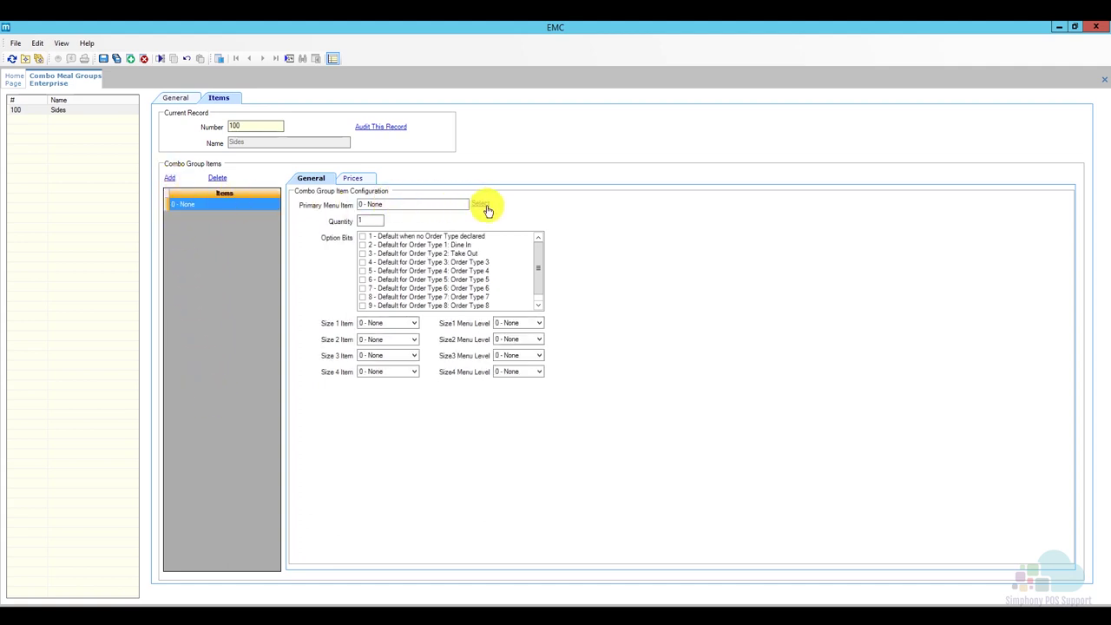
{"action": "left_click", "coordinate": [483, 207]}
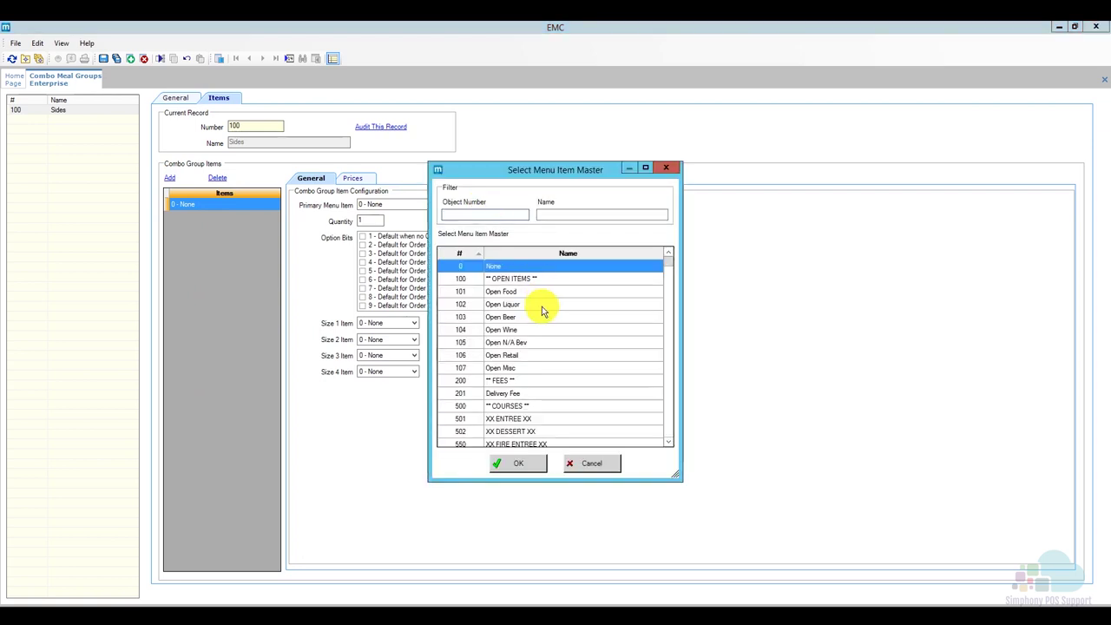
{"action": "left_click", "coordinate": [642, 215]}
{"action": "type", "text": "md"}
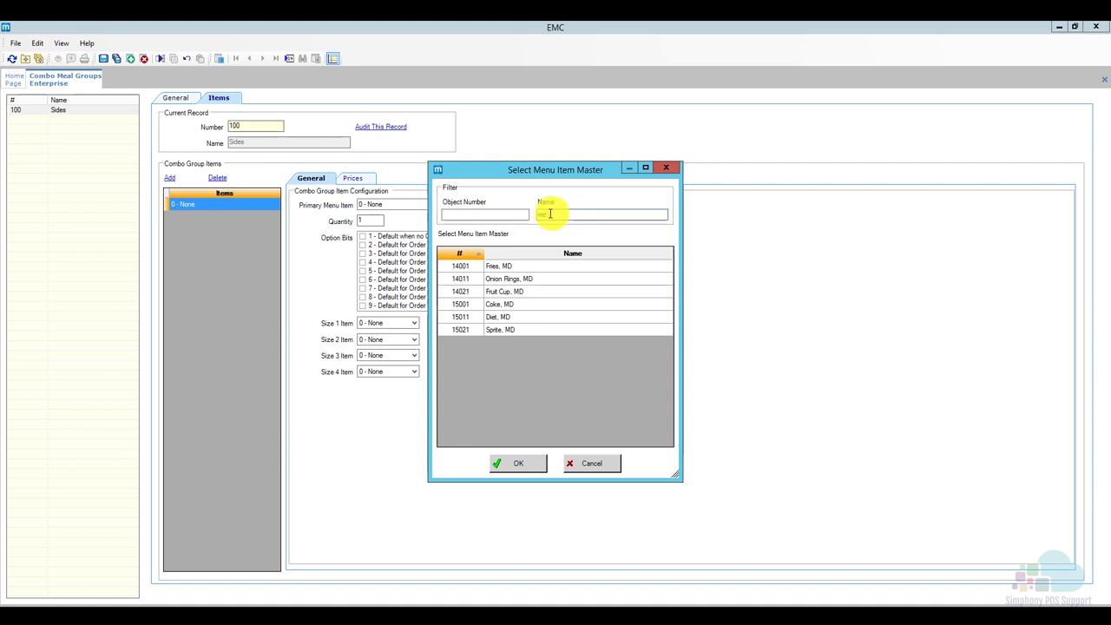
{"action": "left_click", "coordinate": [517, 267]}
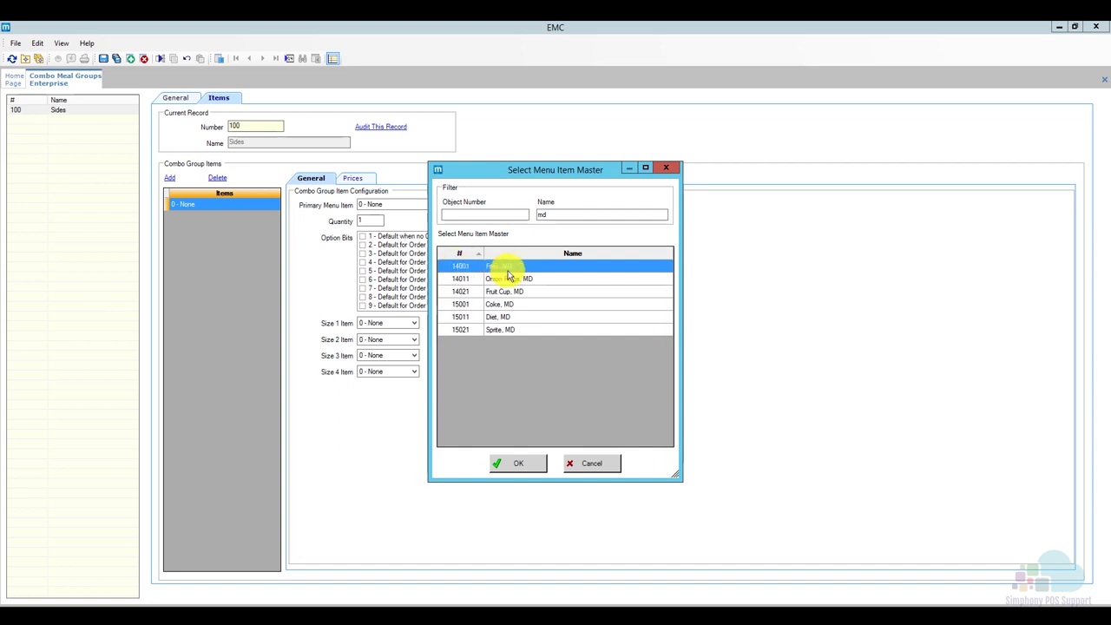
{"action": "left_click", "coordinate": [527, 462]}
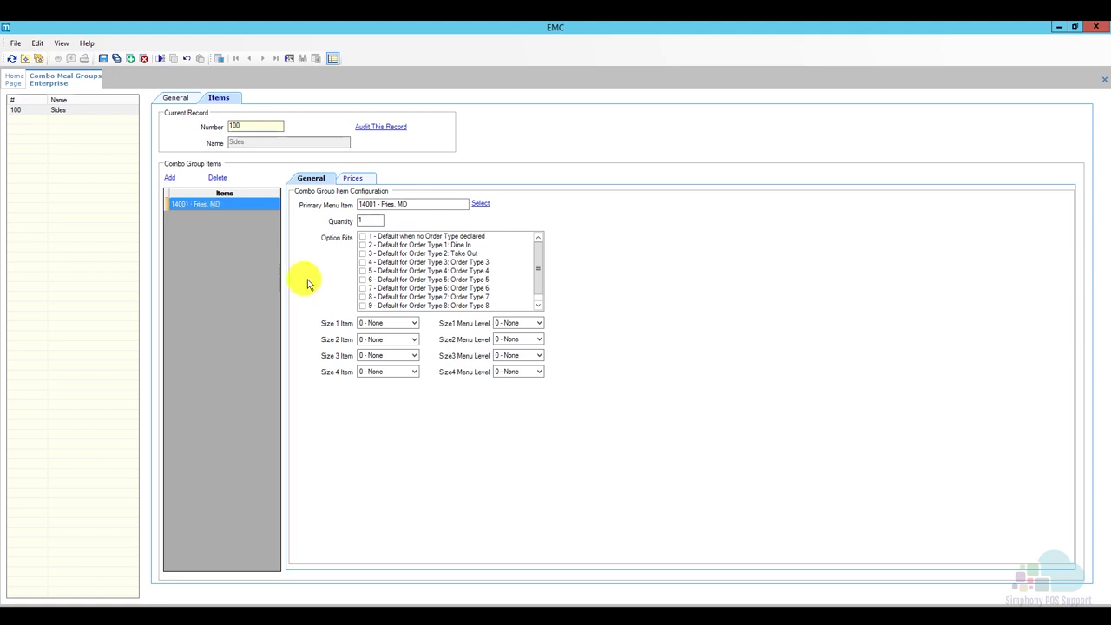
- Make Fries, MD the default for no order type, Dine In and Take Out
{"action": "left_click", "coordinate": [363, 237]}
{"action": "left_click", "coordinate": [363, 246]}
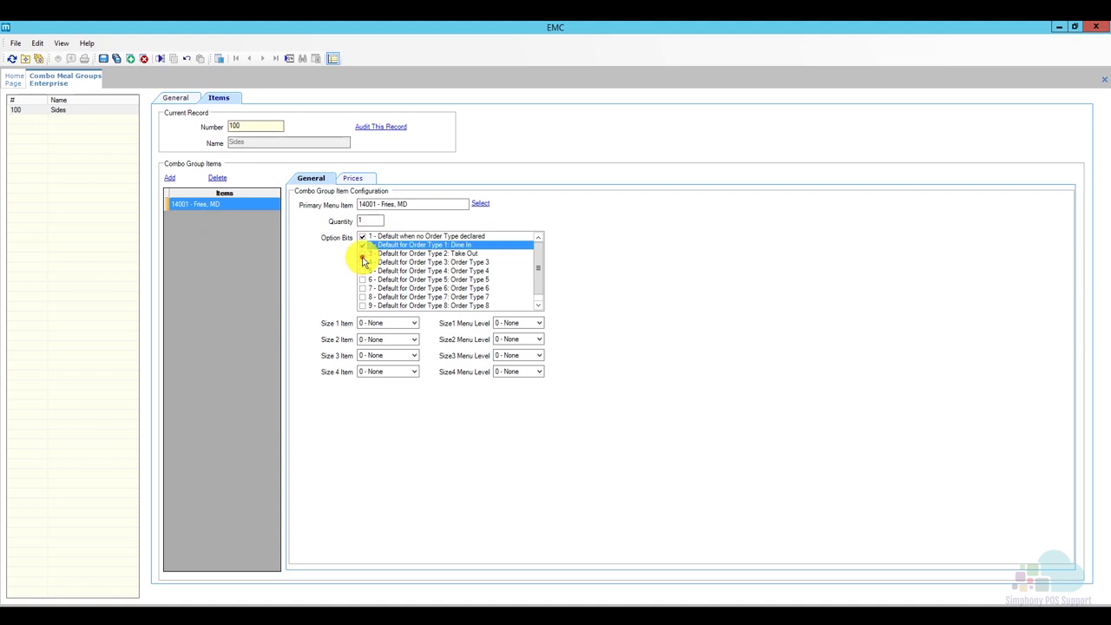
{"action": "left_click", "coordinate": [362, 253]}
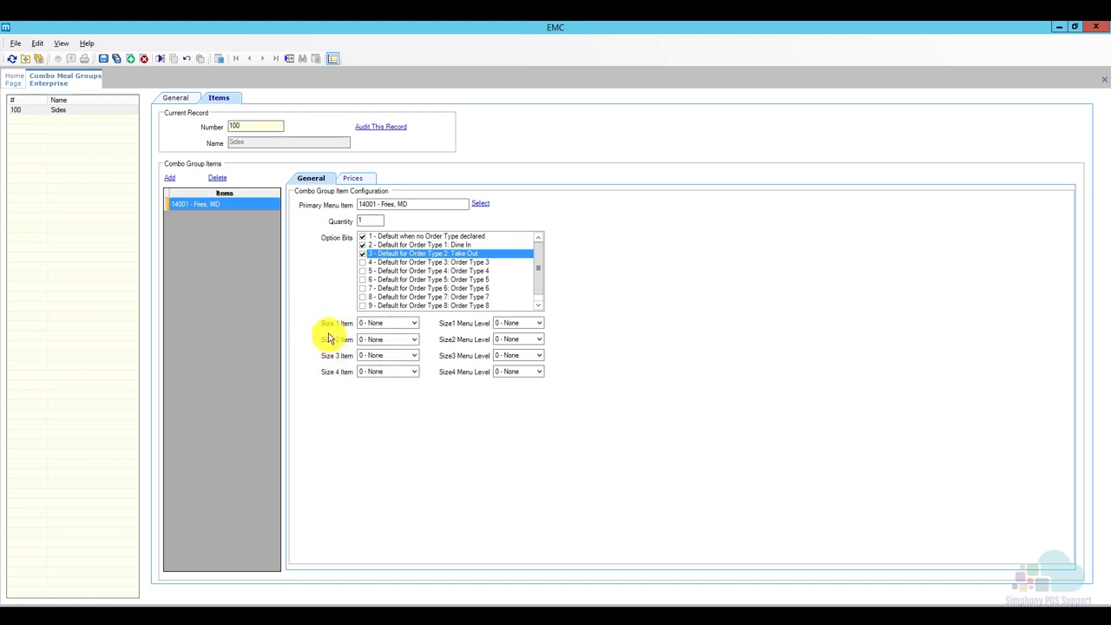
- Add 14002 Fries, LG to the Sides group by object number
{"action": "left_click", "coordinate": [170, 181]}
{"action": "left_click", "coordinate": [476, 205]}
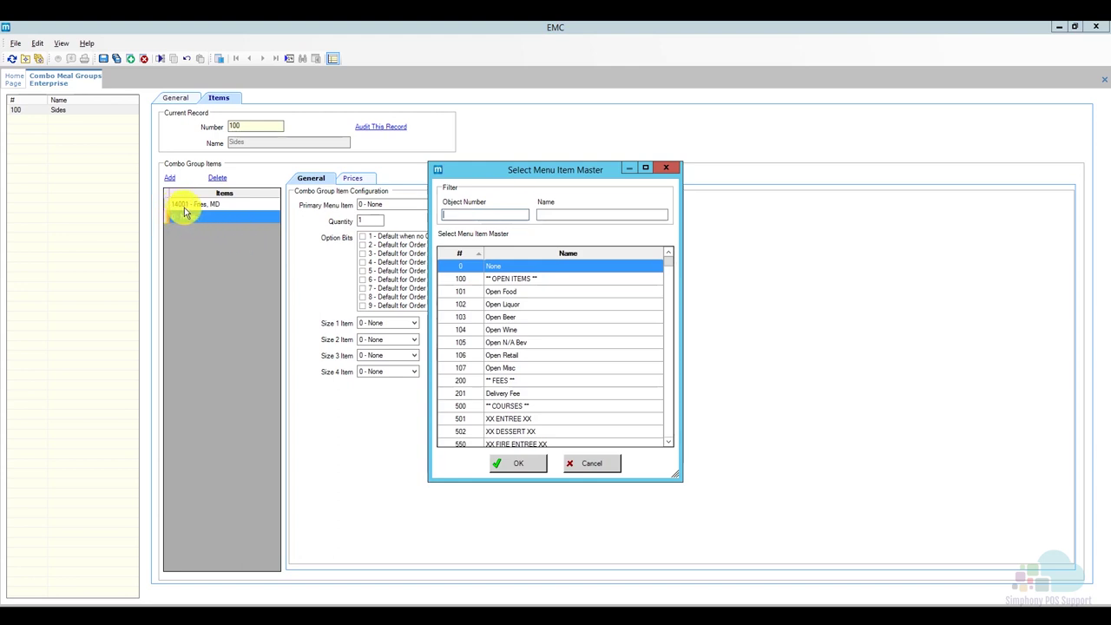
{"action": "left_click", "coordinate": [468, 215]}
{"action": "type", "text": "14002"}
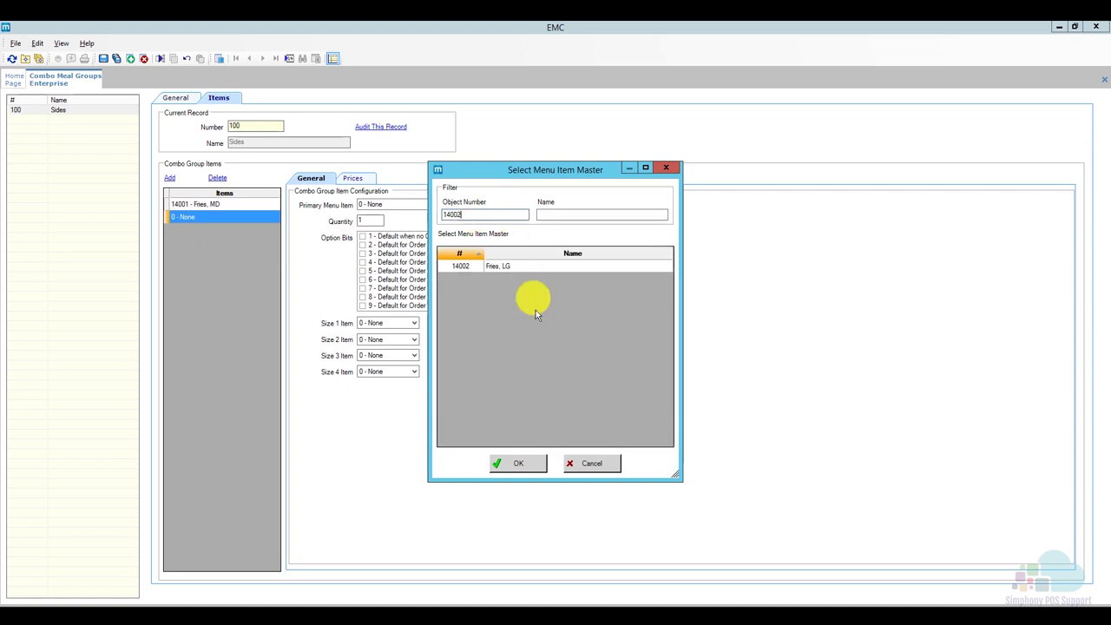
{"action": "left_click", "coordinate": [508, 266]}
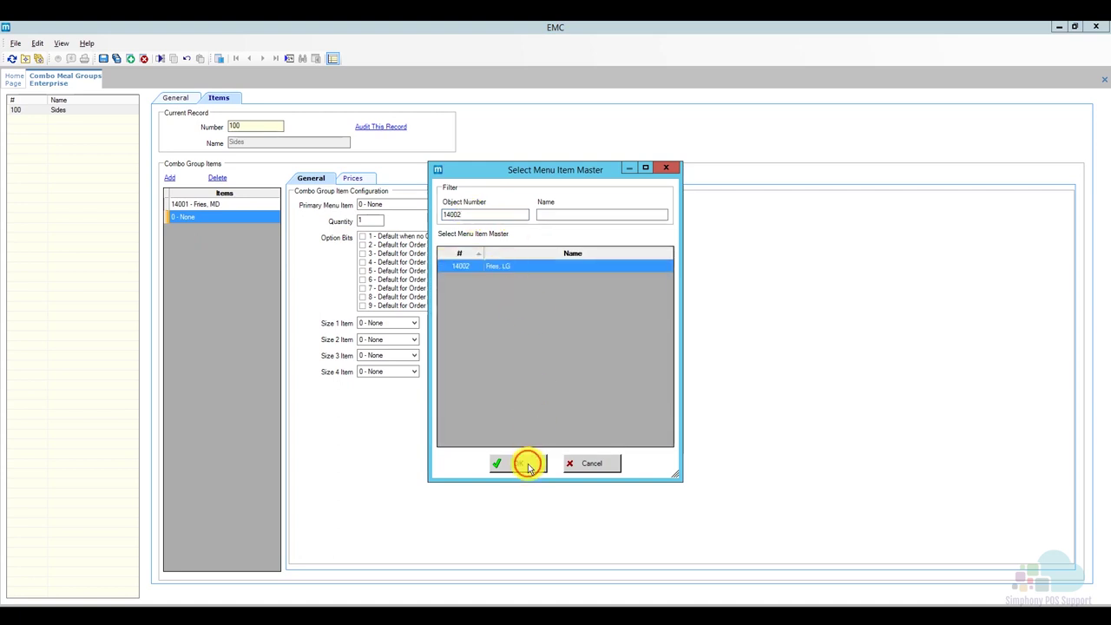
{"action": "left_click", "coordinate": [520, 463]}
- Add 14011 Onion Rings, MD and 14012 Onion Rings, LG to the group
{"action": "left_click", "coordinate": [172, 178]}
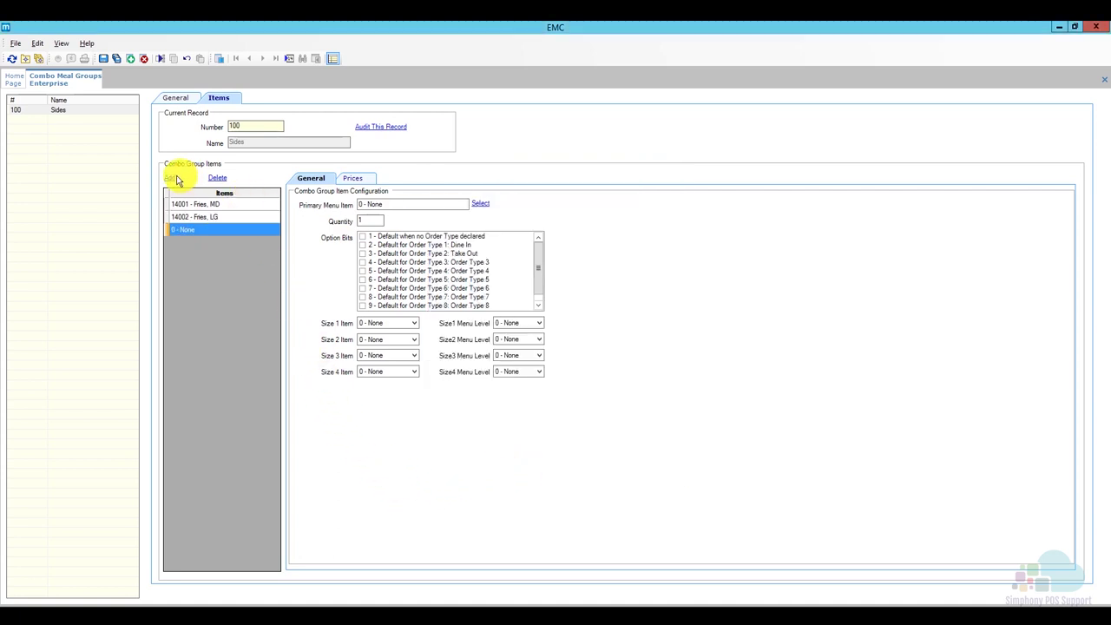
{"action": "left_click", "coordinate": [480, 210]}
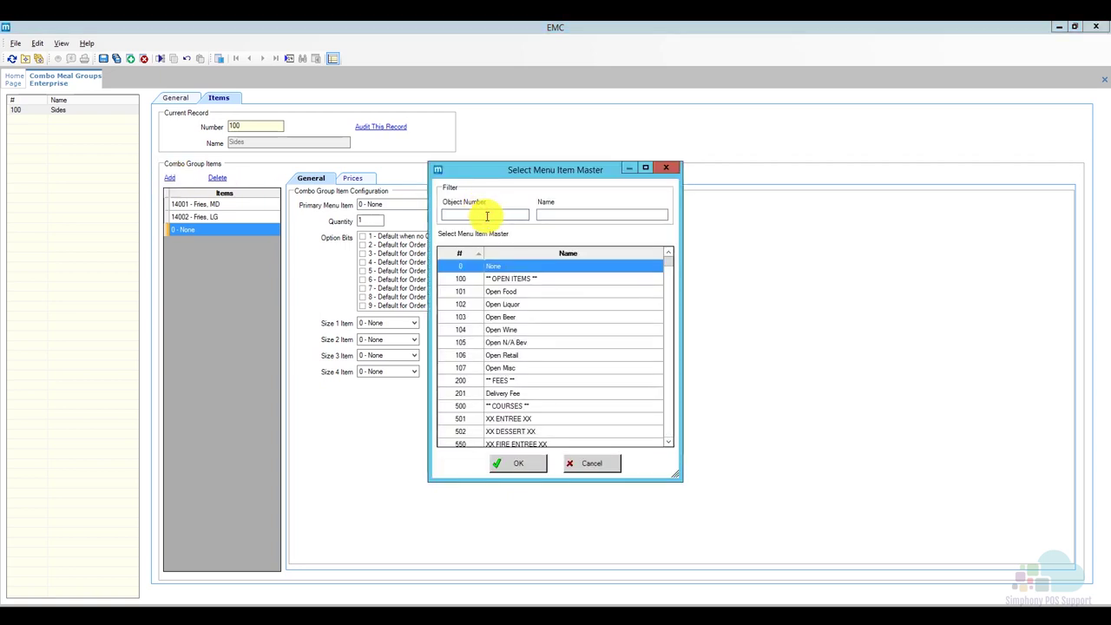
{"action": "type", "text": "14"}
{"action": "left_click", "coordinate": [529, 300]}
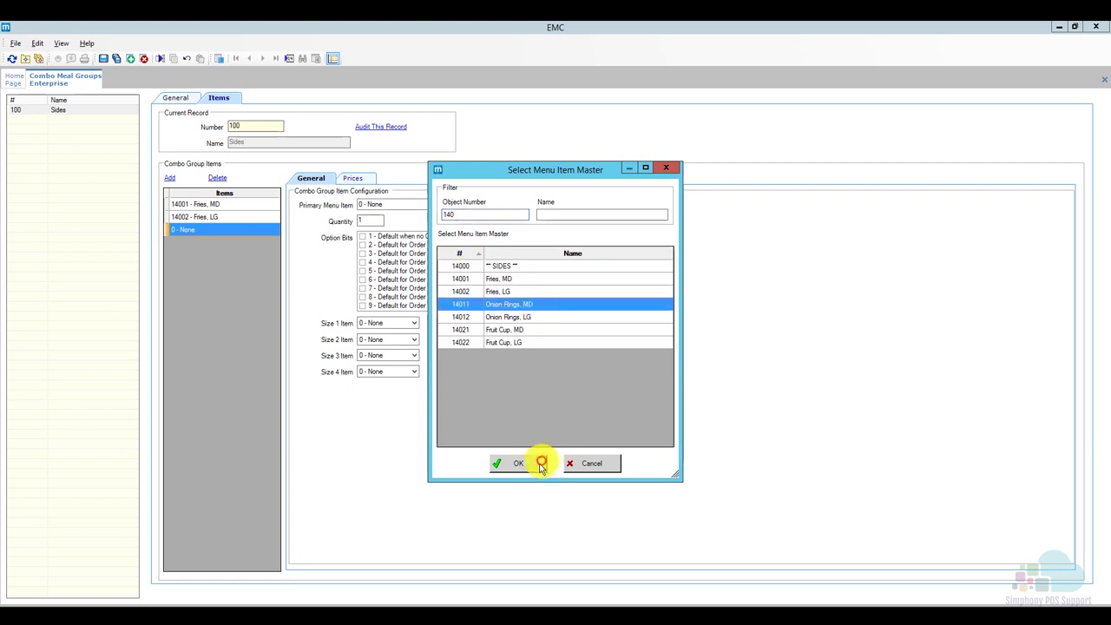
{"action": "left_click", "coordinate": [518, 463]}
{"action": "left_click", "coordinate": [169, 178]}
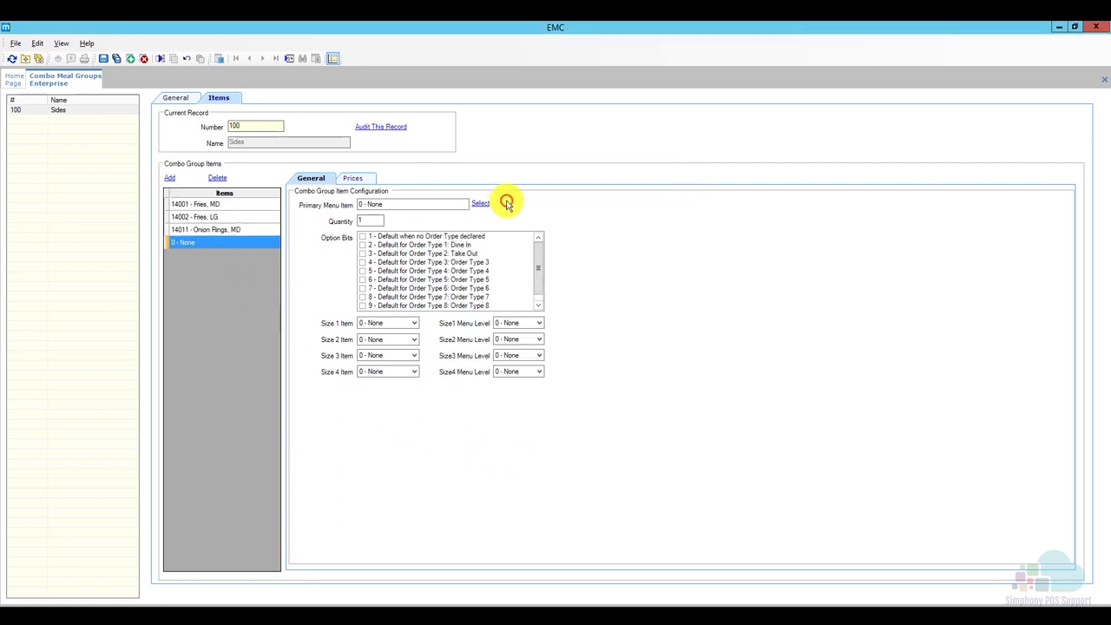
{"action": "left_click", "coordinate": [482, 206]}
{"action": "type", "text": "14"}
{"action": "double_click", "coordinate": [528, 316]}
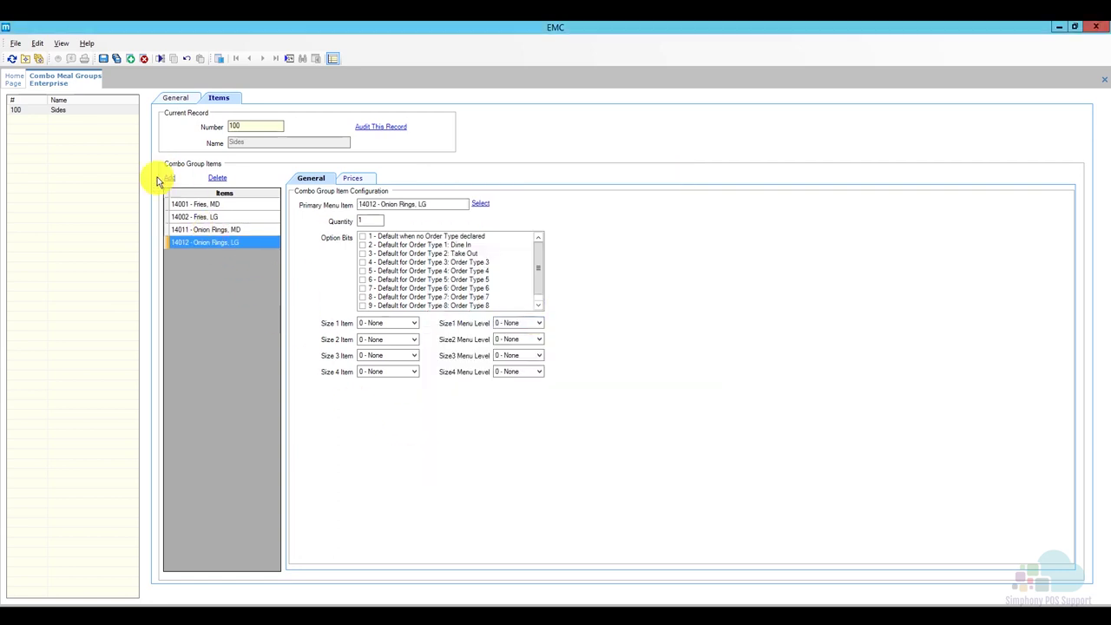
- Add the Fruit Cup MD and LG items and save the Sides group
{"action": "left_click", "coordinate": [170, 182]}
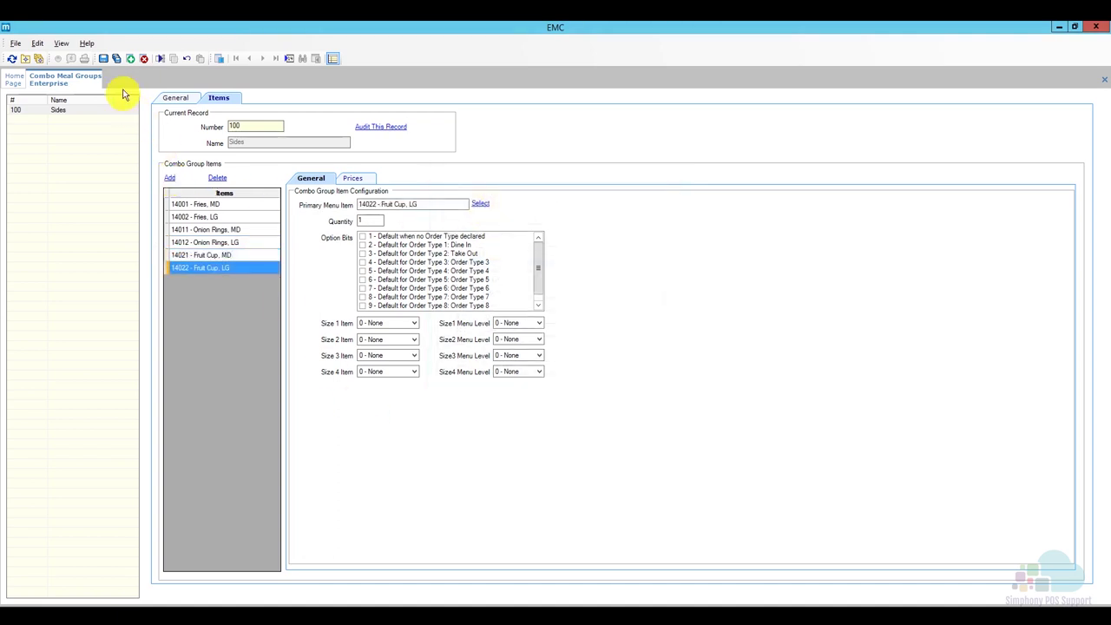
{"action": "left_click", "coordinate": [103, 58]}
{"action": "left_click", "coordinate": [11, 58]}
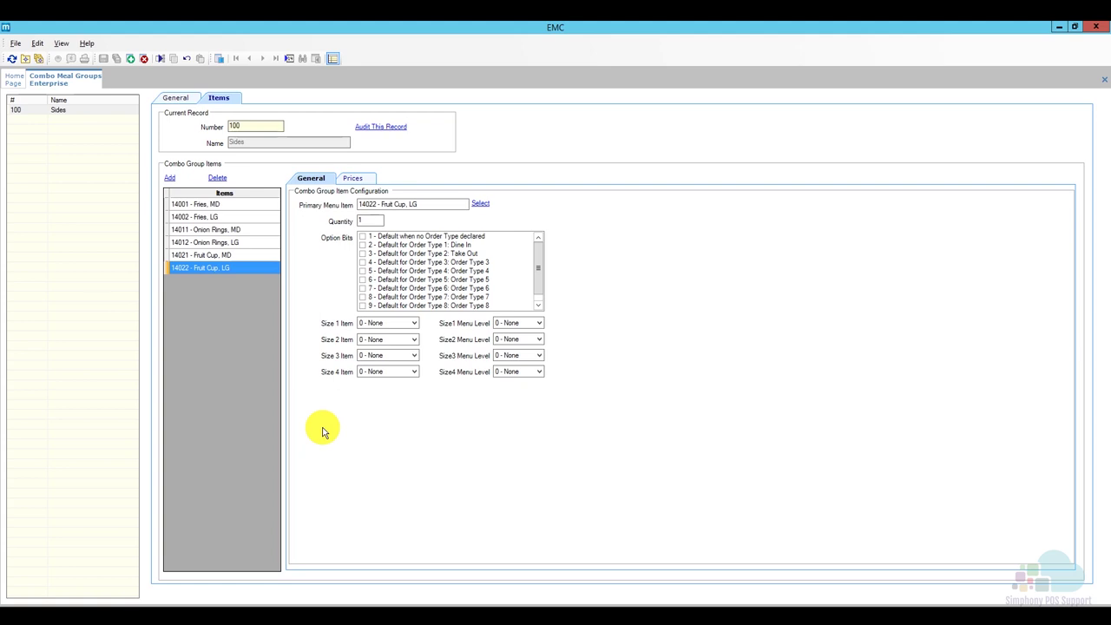
{"action": "left_click", "coordinate": [227, 206]}
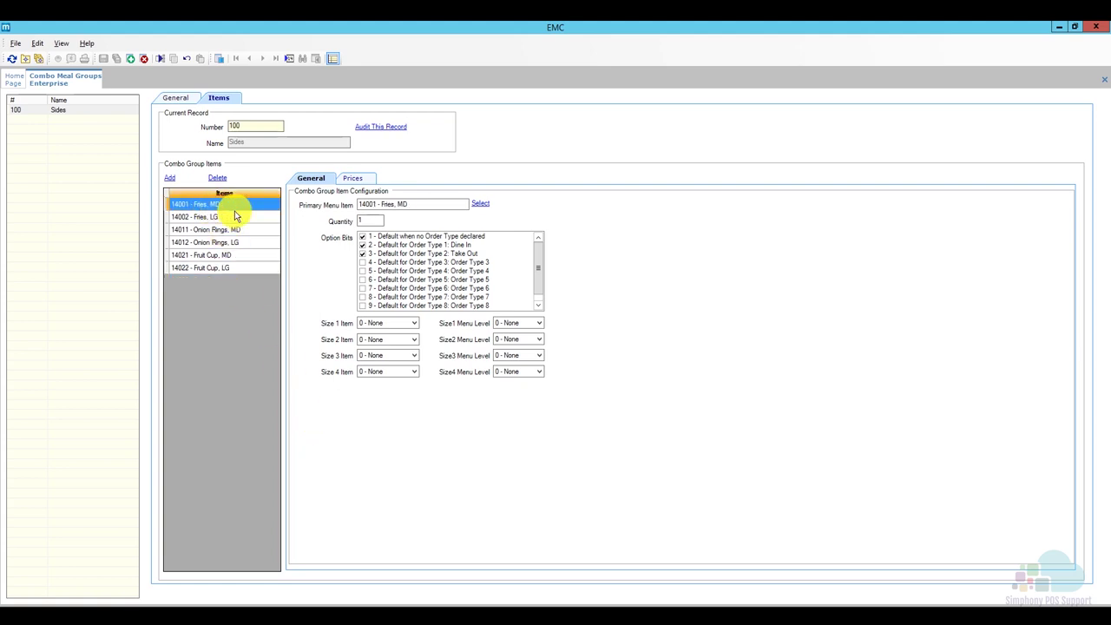
{"action": "left_click", "coordinate": [378, 341]}
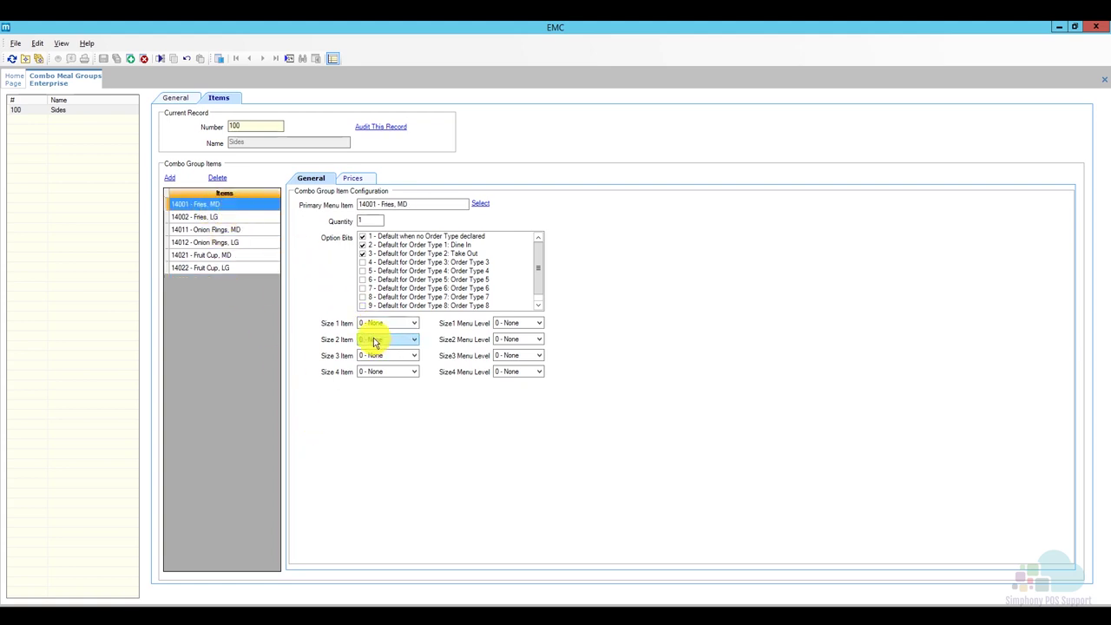
- Set Size 2 and Size 3 for both Fries items to 14001 Fries, MD and 14002 Fries, LG
{"action": "left_click", "coordinate": [374, 340]}
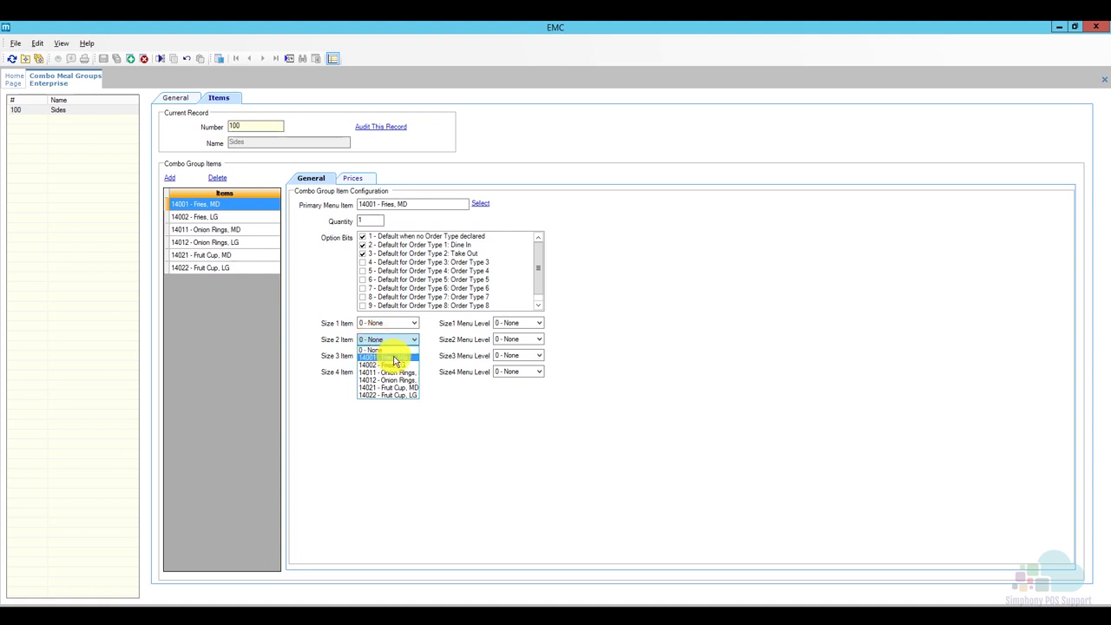
{"action": "left_click", "coordinate": [393, 358]}
{"action": "left_click", "coordinate": [391, 359]}
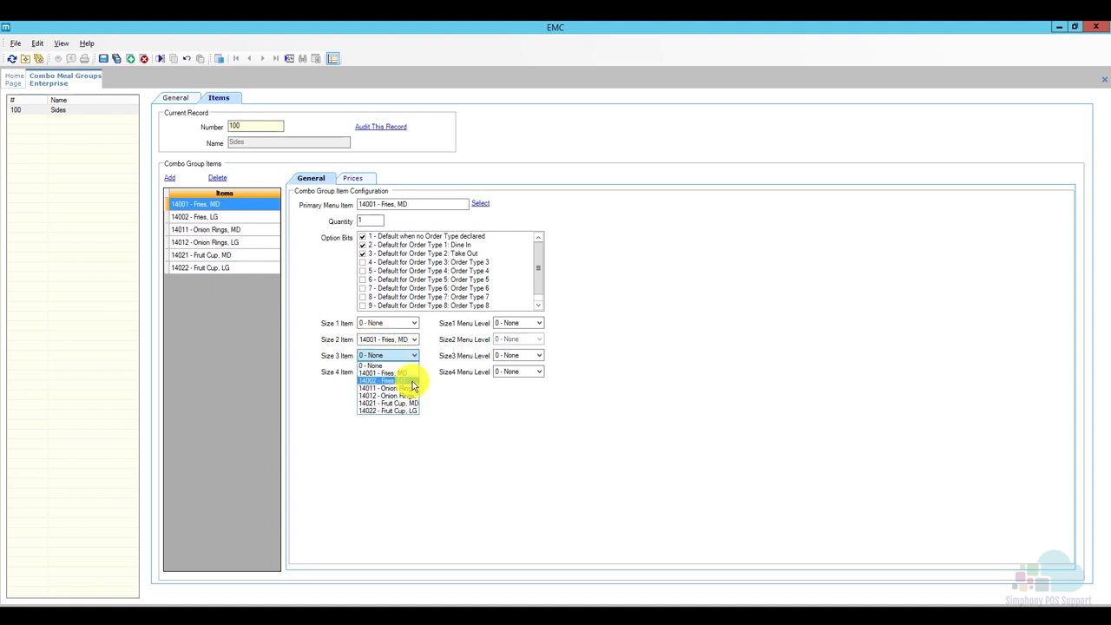
{"action": "left_click", "coordinate": [412, 381]}
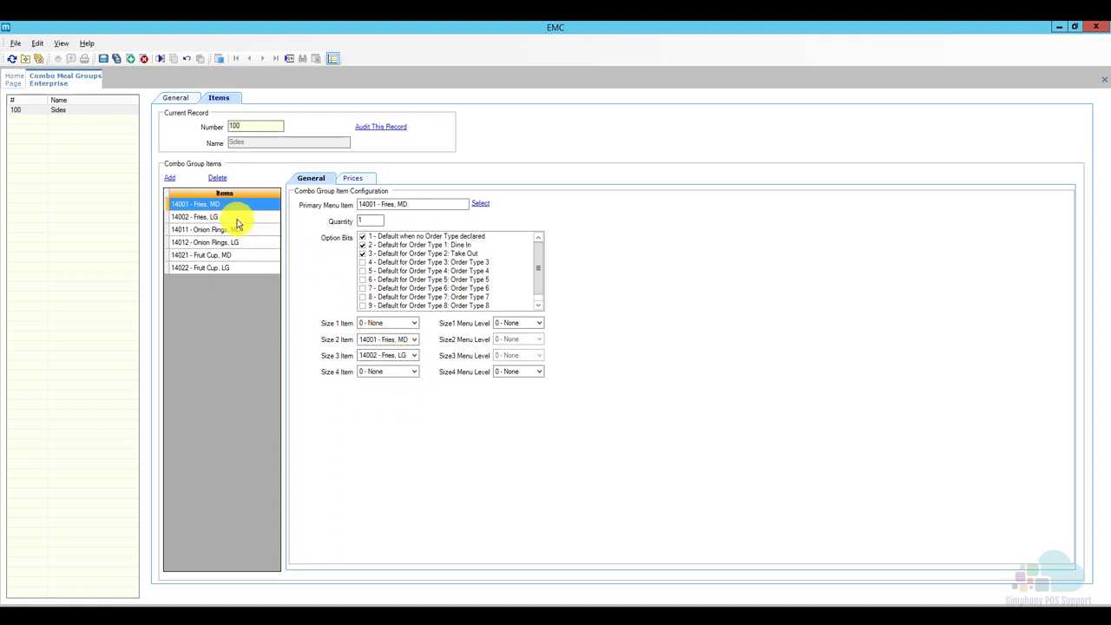
{"action": "left_click", "coordinate": [237, 221]}
{"action": "left_click", "coordinate": [372, 339]}
{"action": "left_click", "coordinate": [393, 358]}
{"action": "left_click", "coordinate": [391, 360]}
{"action": "left_click", "coordinate": [398, 382]}
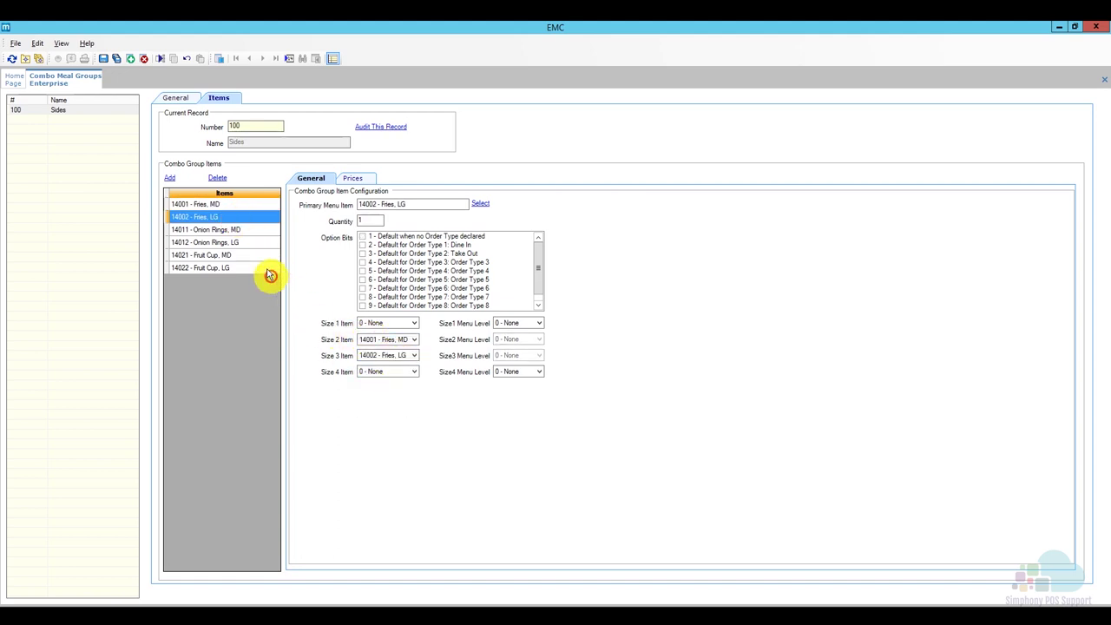
- Set Onion Rings, MD's Size 2 and Size 3 items to 14011 and 14012 Onion Rings
{"action": "left_click", "coordinate": [240, 230]}
{"action": "left_click", "coordinate": [382, 340]}
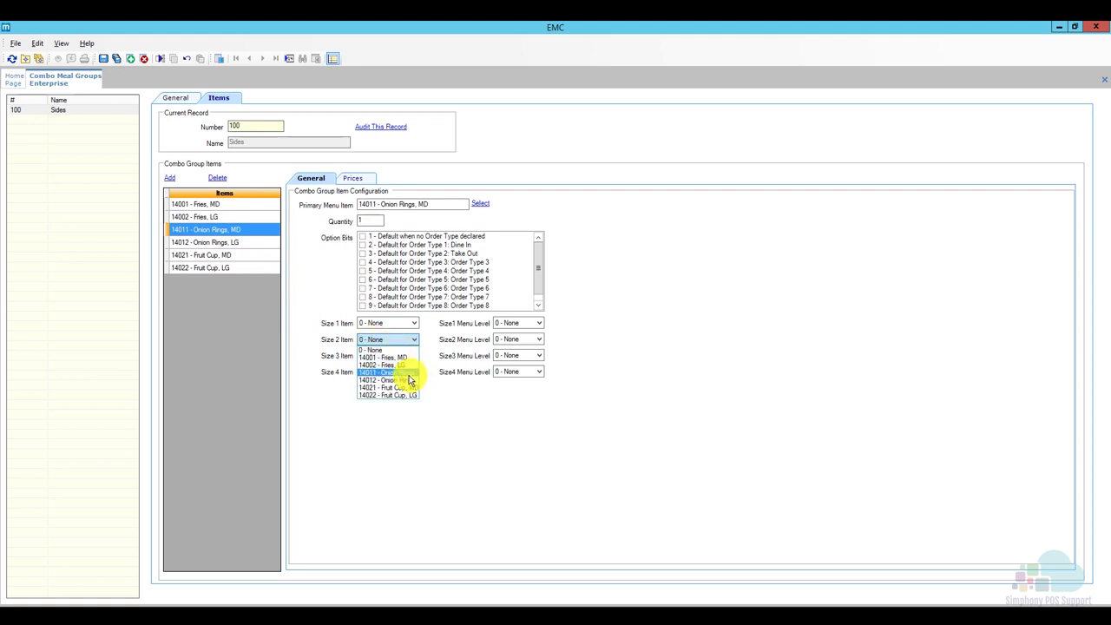
{"action": "left_click", "coordinate": [405, 374]}
{"action": "left_click", "coordinate": [390, 357]}
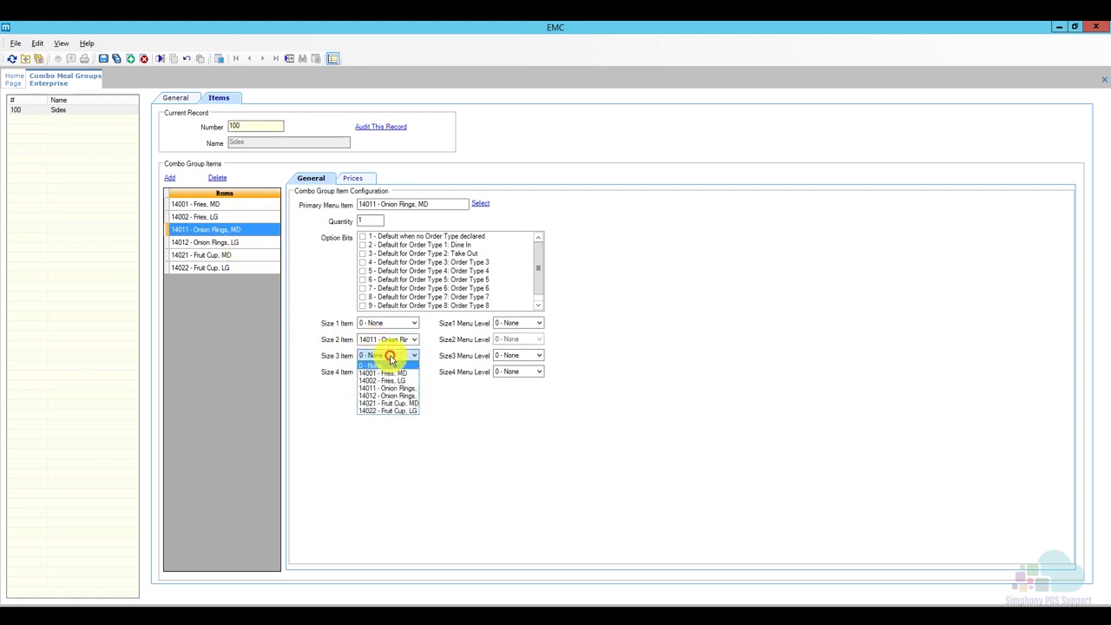
{"action": "left_click", "coordinate": [408, 397]}
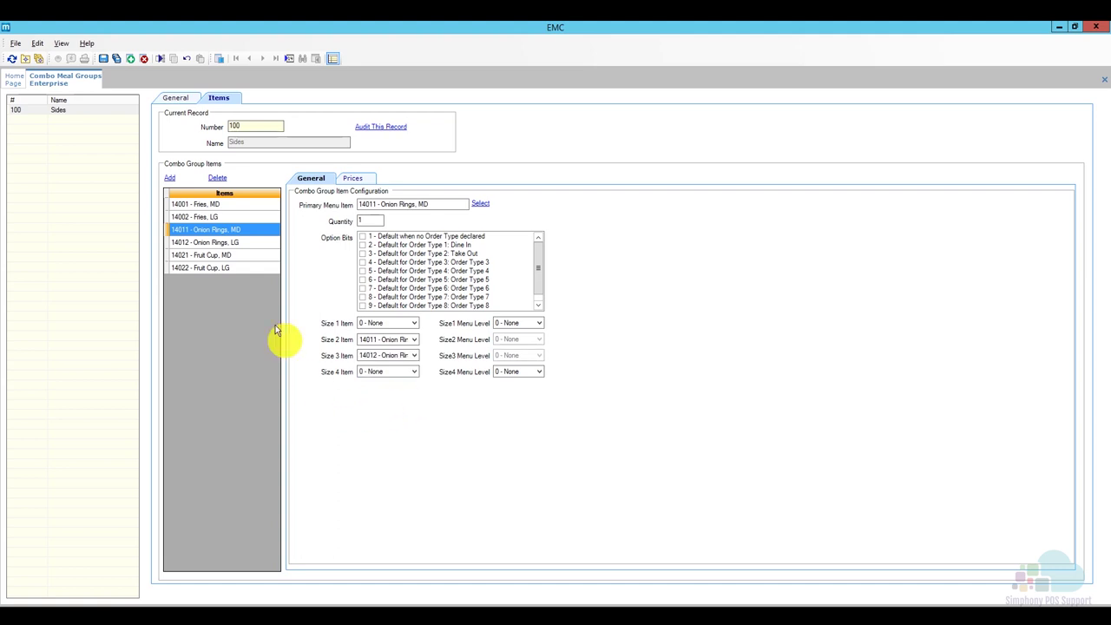
- Save the size assignments and show the Fries, LG item's prices
{"action": "left_click", "coordinate": [252, 267]}
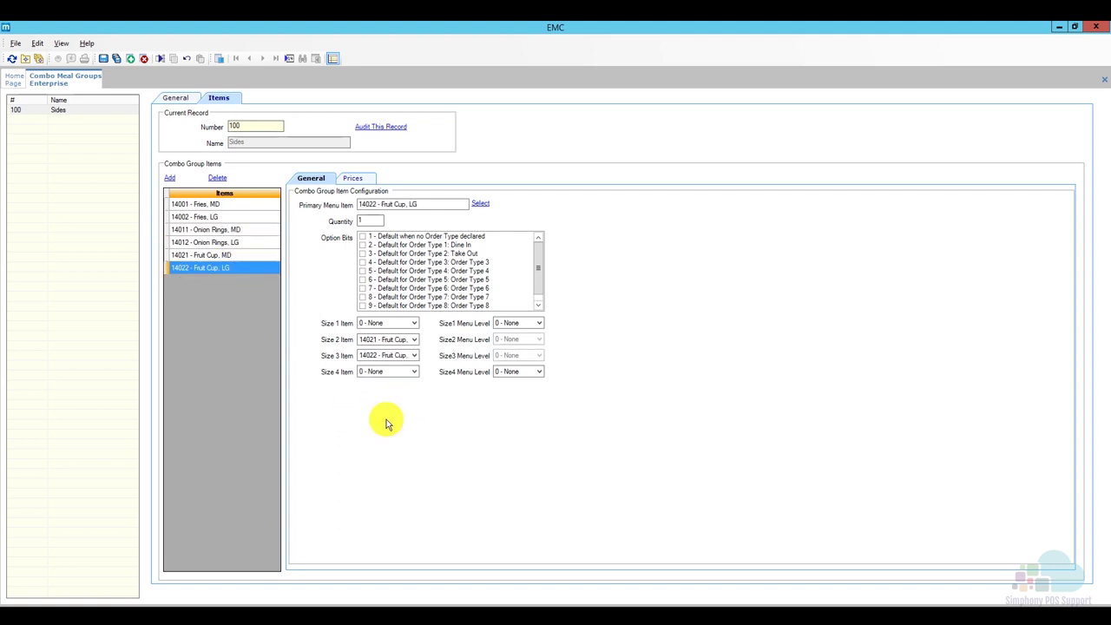
{"action": "left_click", "coordinate": [105, 61]}
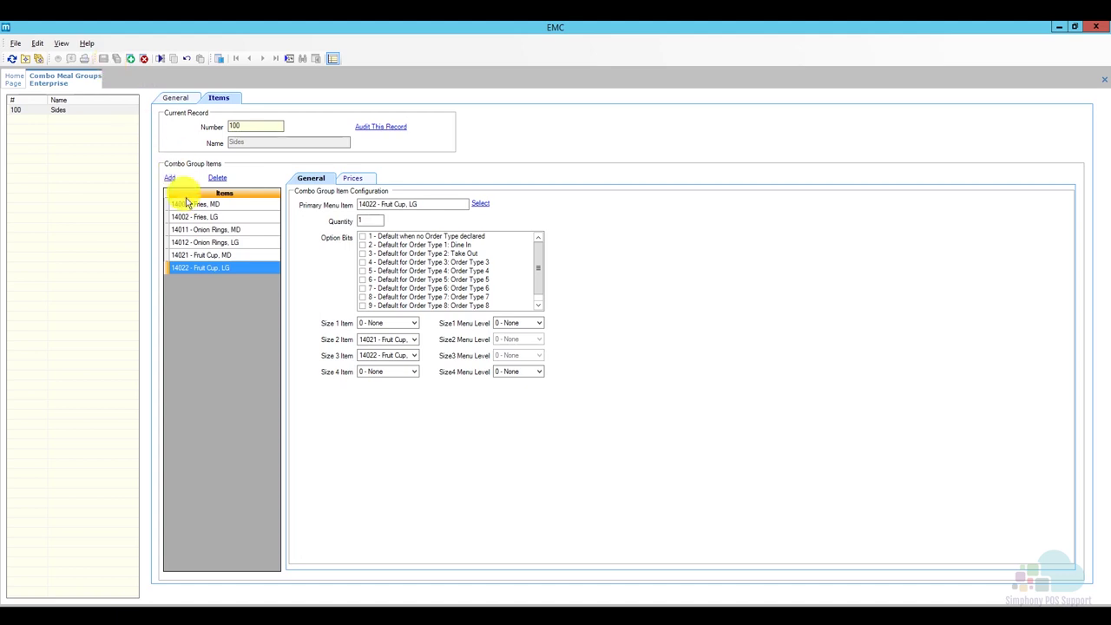
{"action": "left_click", "coordinate": [225, 220]}
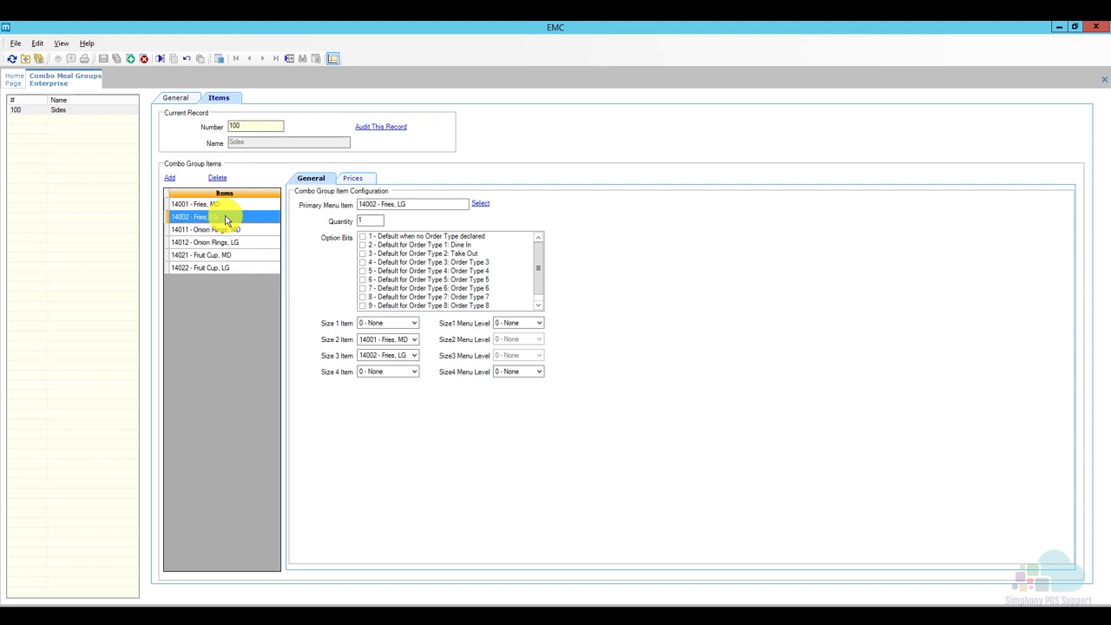
{"action": "left_click", "coordinate": [359, 177]}
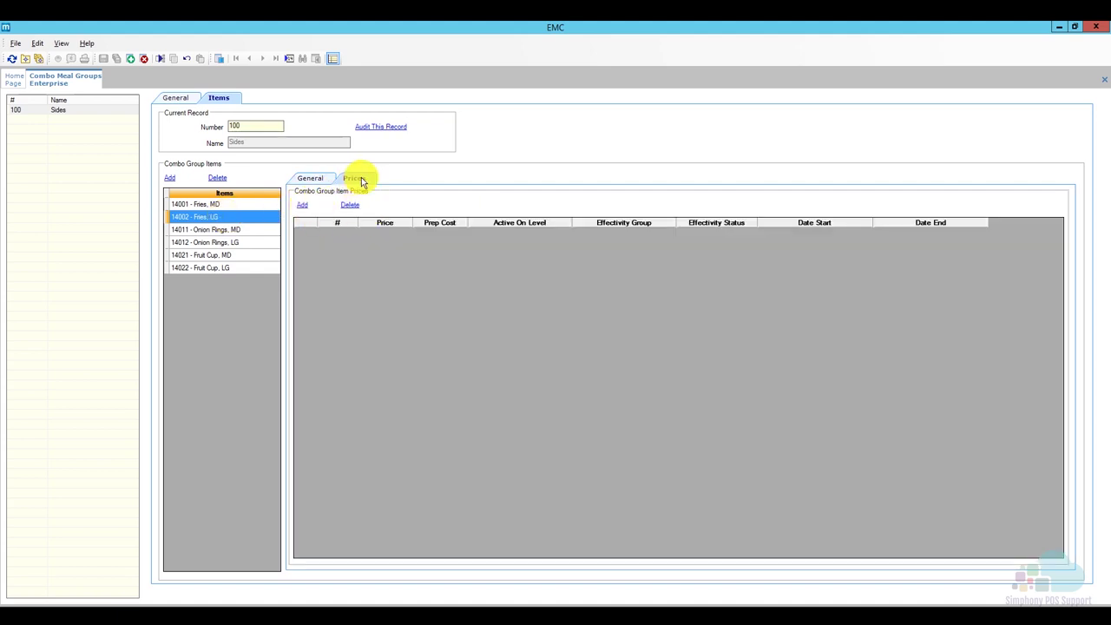
- Give Fries, LG a combo price of 0.50 and save
{"action": "left_click", "coordinate": [303, 204]}
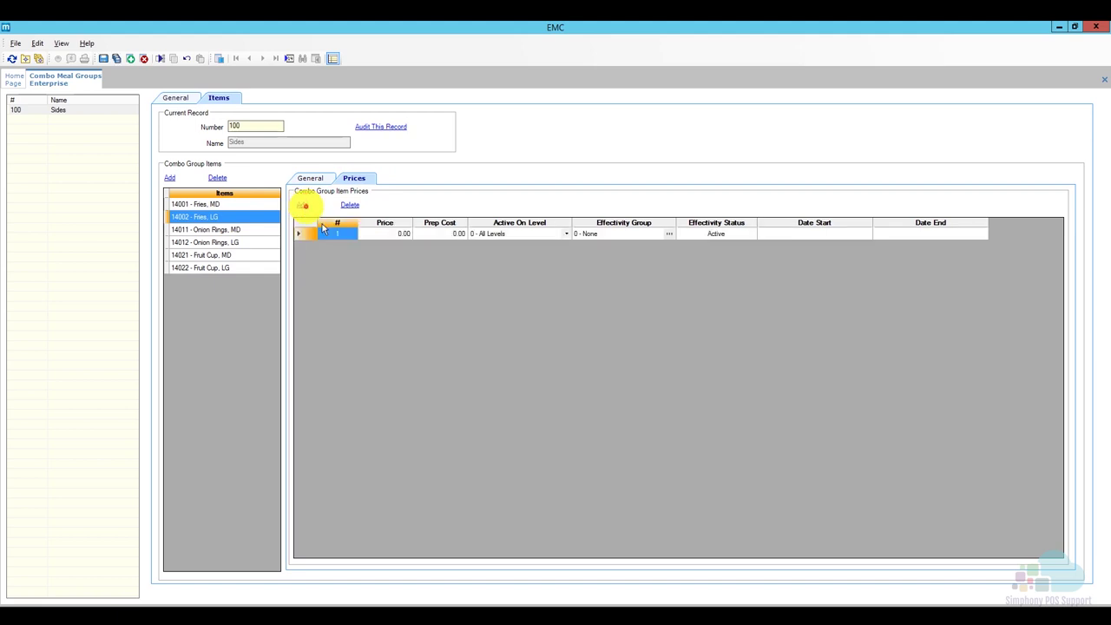
{"action": "left_click", "coordinate": [388, 237]}
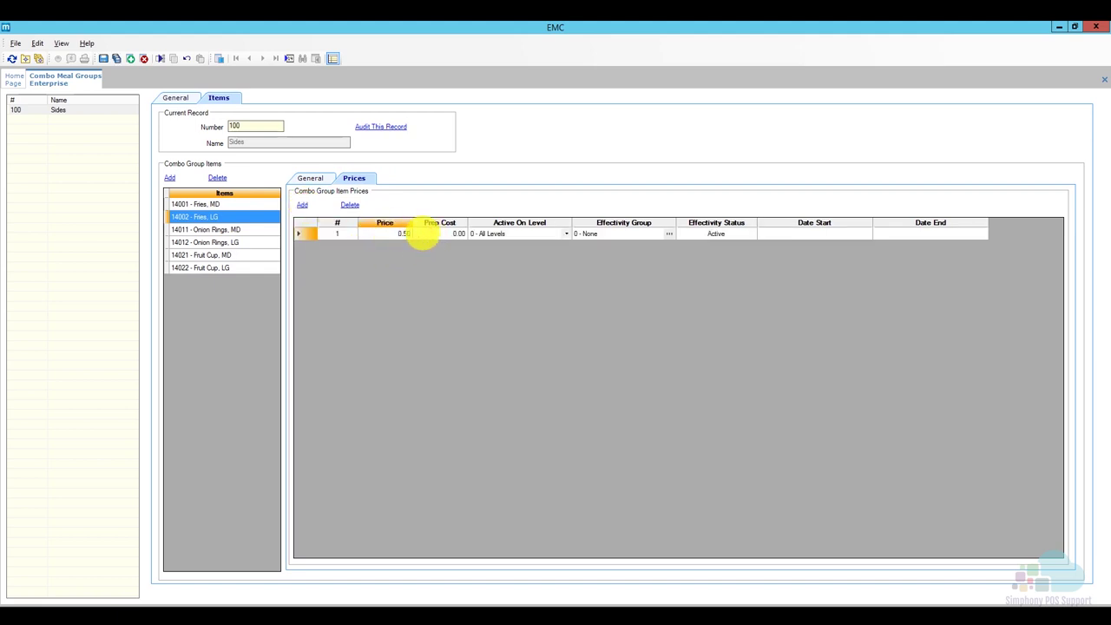
{"action": "type", "text": "0.50"}
{"action": "left_click", "coordinate": [103, 58]}
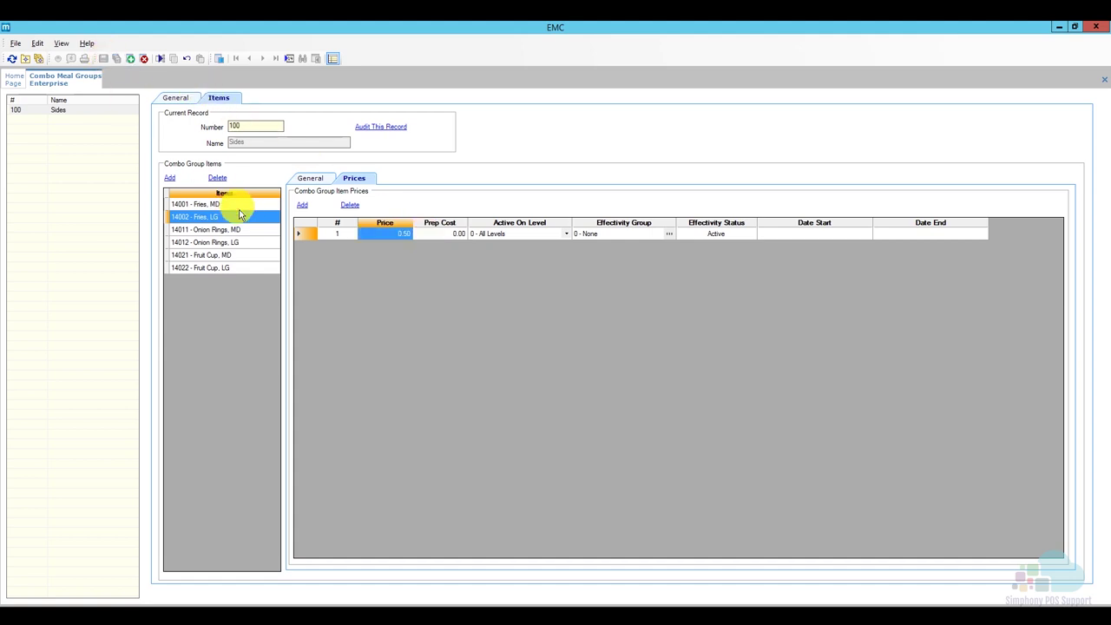
- Add a new price entry for Onion Rings, LG and start editing its price
{"action": "left_click", "coordinate": [243, 244]}
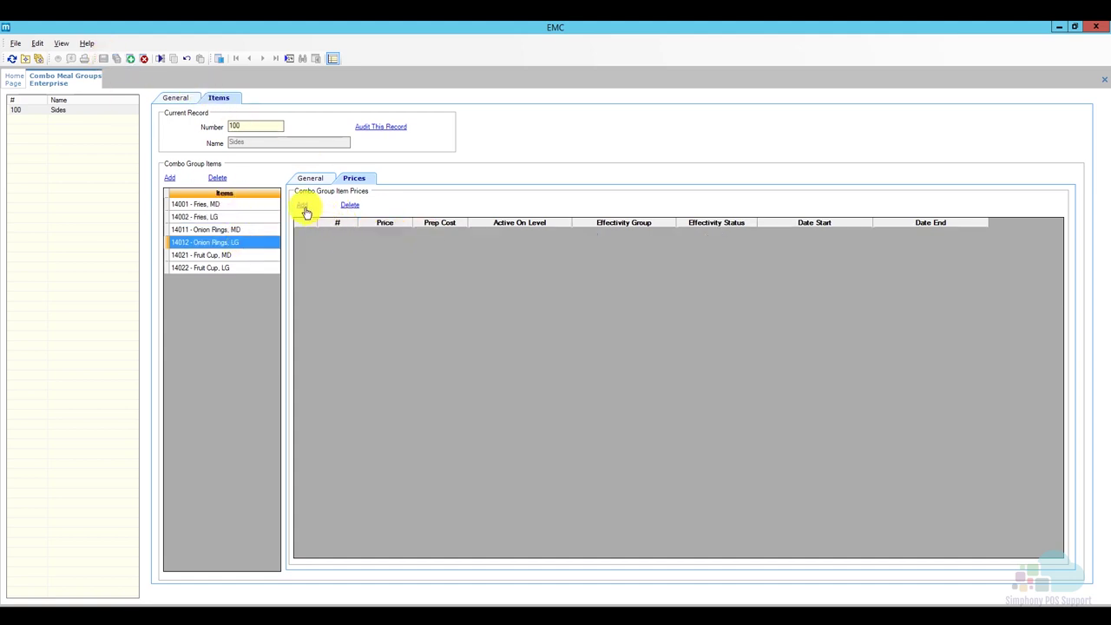
{"action": "left_click", "coordinate": [302, 206]}
{"action": "left_click", "coordinate": [393, 238]}
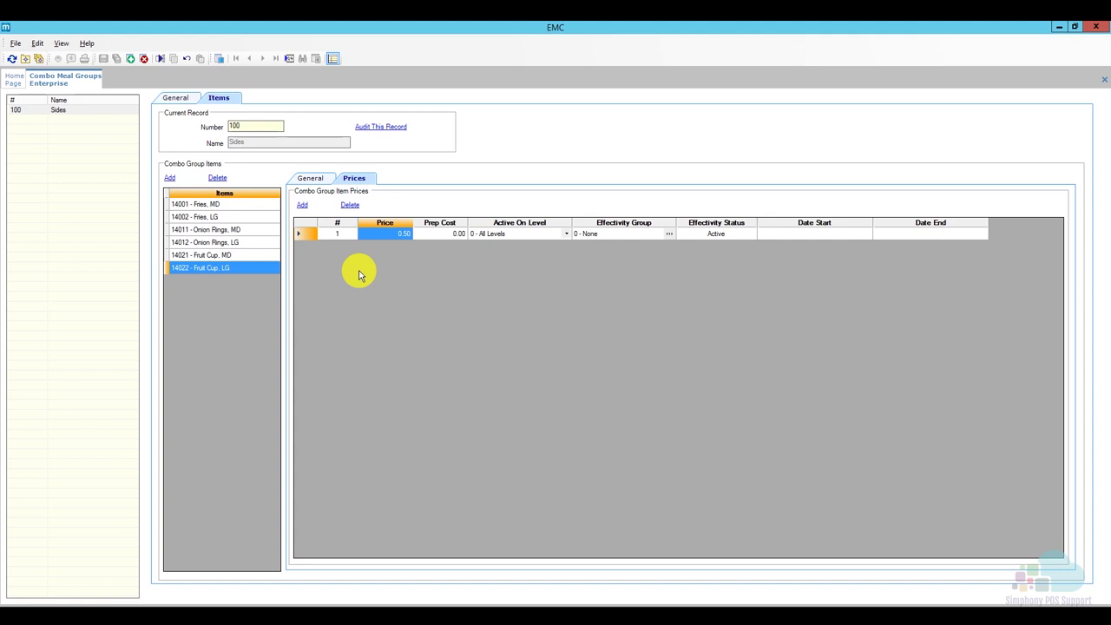
- Insert combo group record 200 named Beverages and open its General settings
{"action": "left_click", "coordinate": [131, 60]}
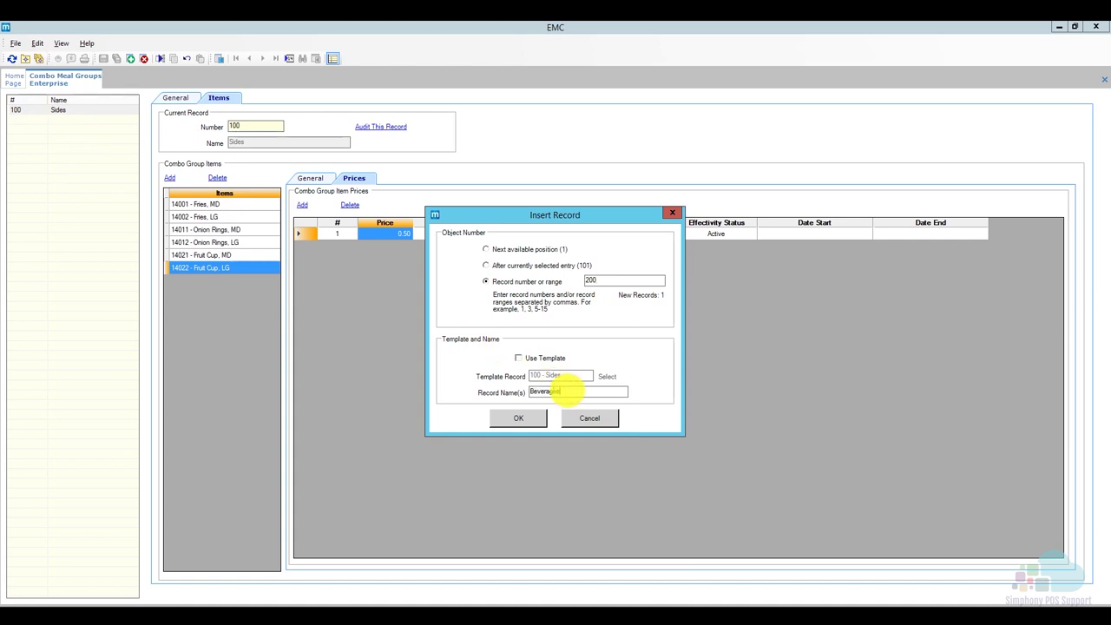
{"action": "left_click", "coordinate": [519, 418]}
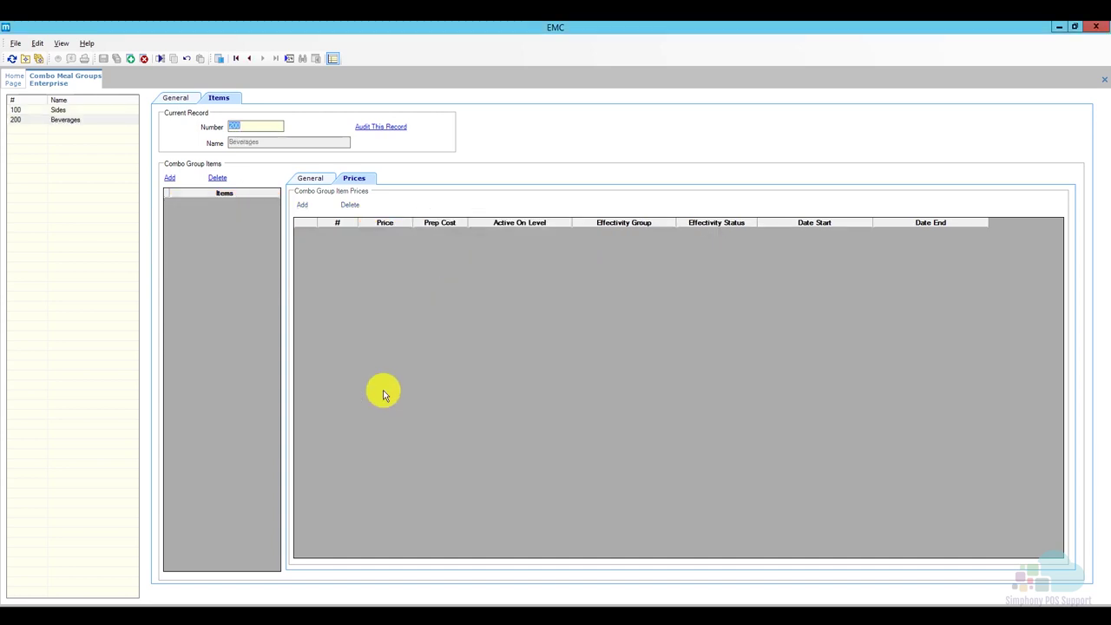
{"action": "left_click", "coordinate": [176, 98]}
- Allow discounts on Beverages, then add Coke, Diet and Sprite MD/LG items and save
{"action": "left_click", "coordinate": [290, 175]}
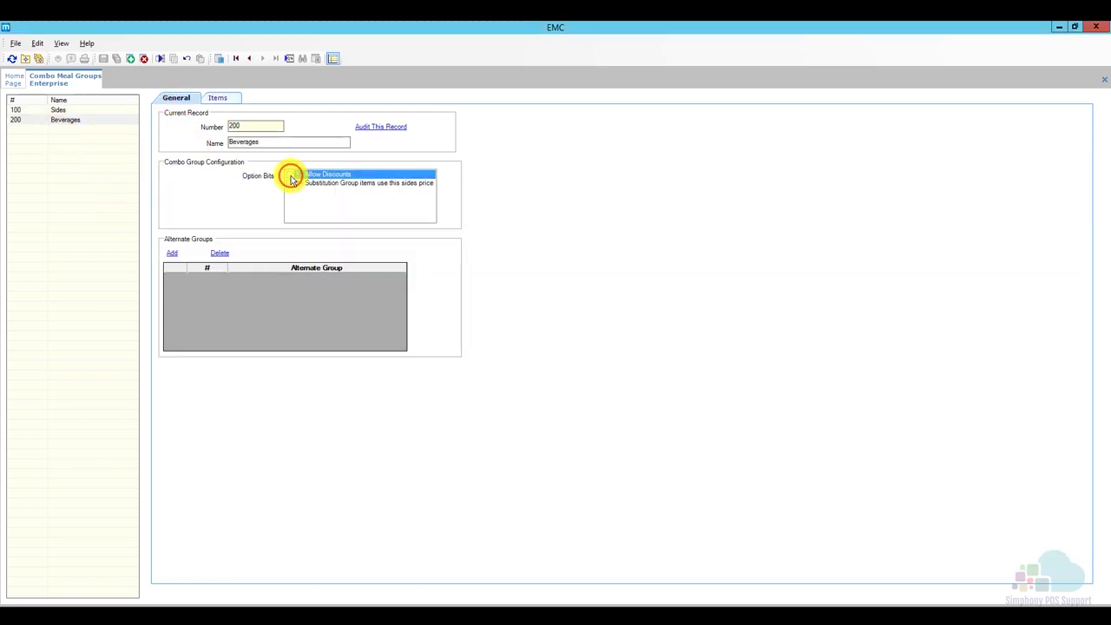
{"action": "left_click", "coordinate": [105, 59]}
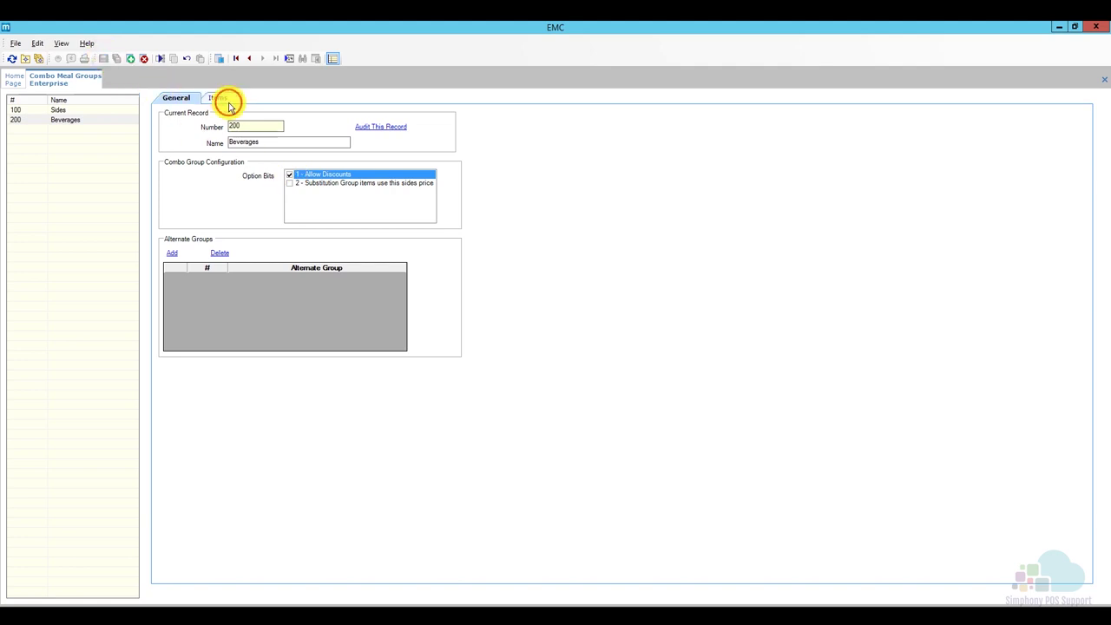
{"action": "left_click", "coordinate": [222, 97]}
{"action": "left_click", "coordinate": [168, 177]}
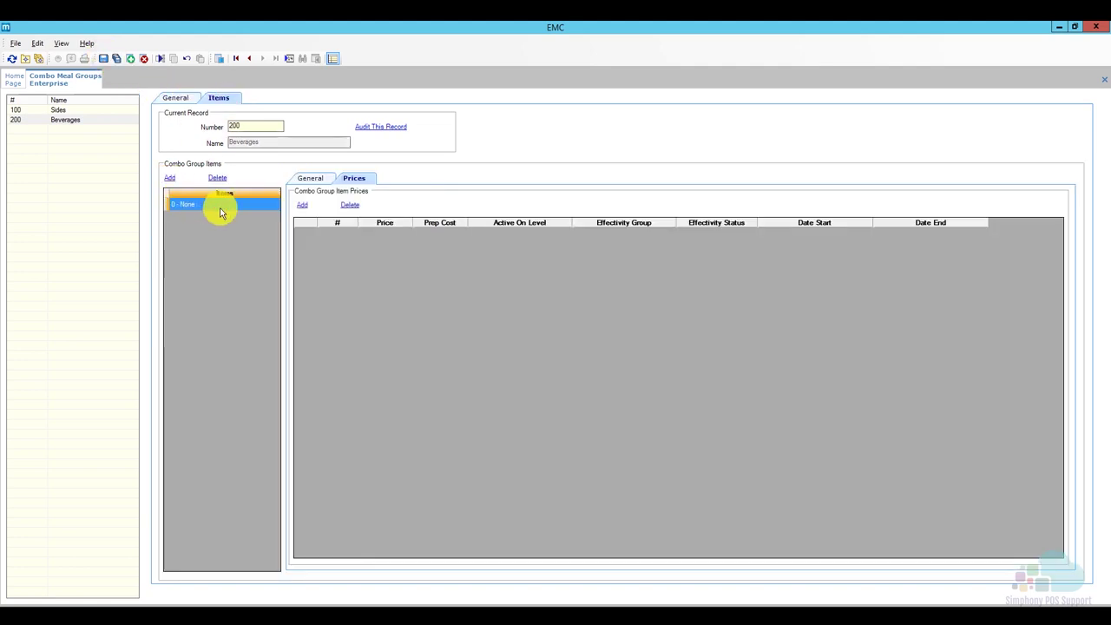
{"action": "left_click", "coordinate": [310, 180]}
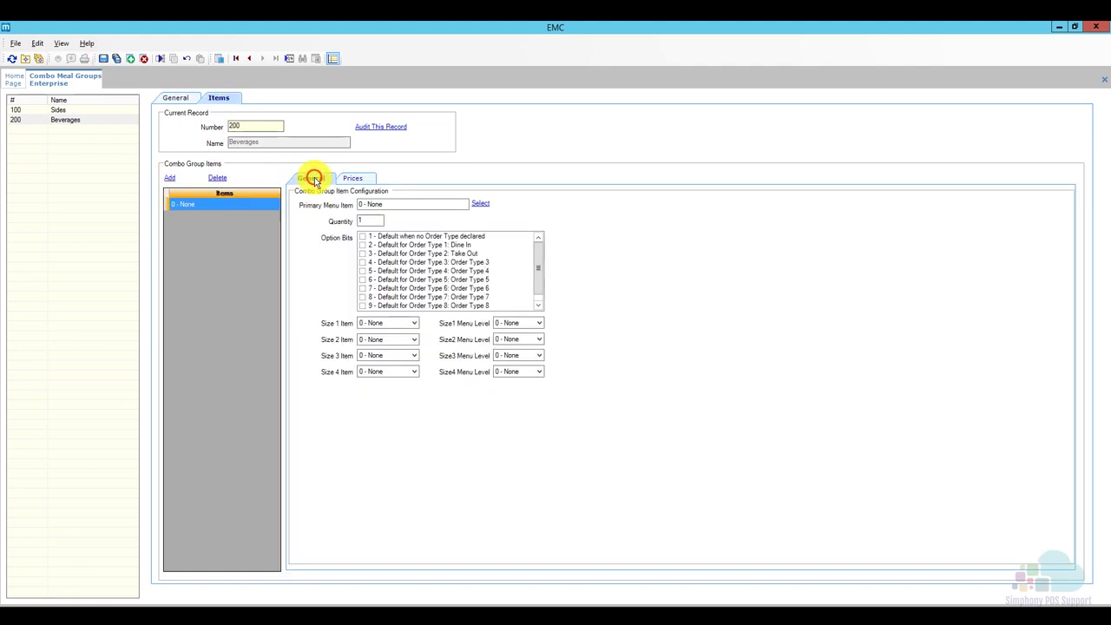
{"action": "left_click", "coordinate": [481, 206]}
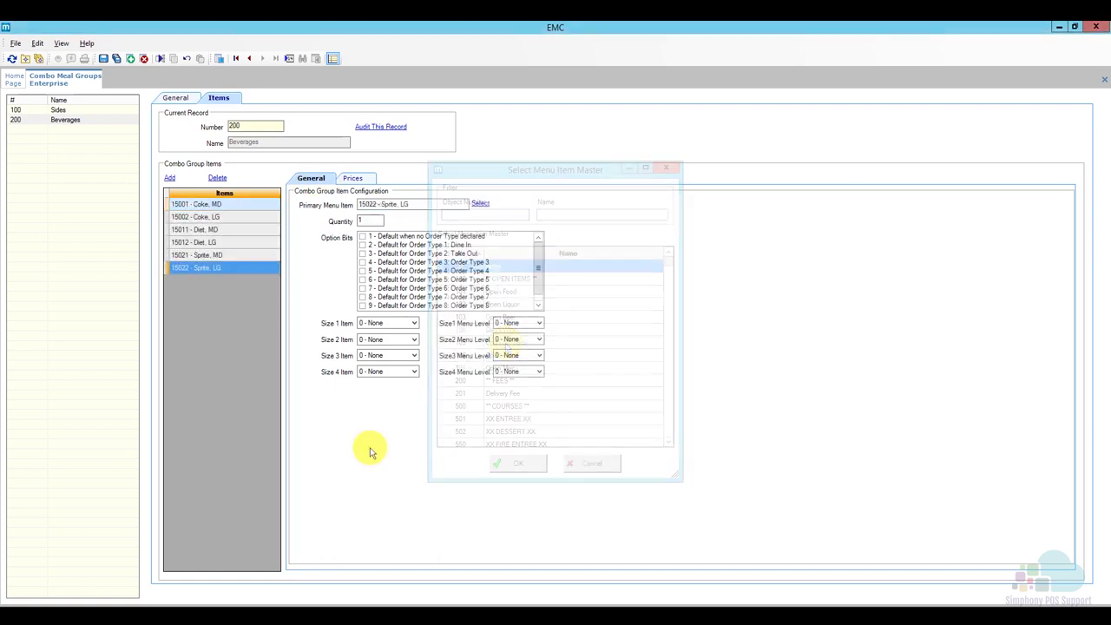
{"action": "left_click", "coordinate": [105, 59]}
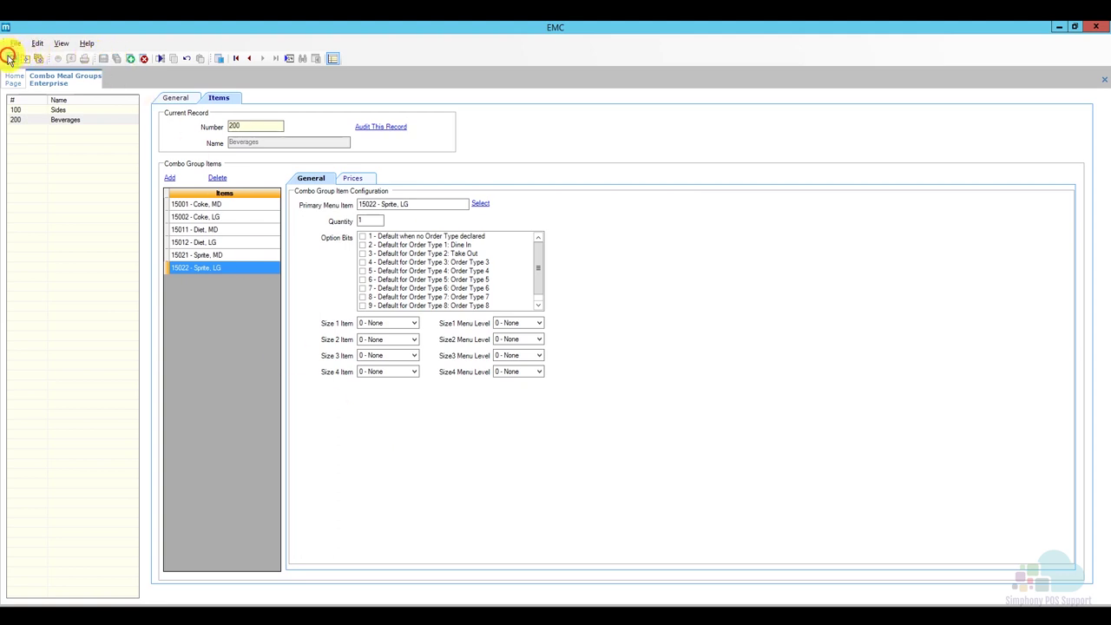
- Make Coke, MD the default drink for no order type, Dine In and Take Out, and save
{"action": "left_click", "coordinate": [216, 205]}
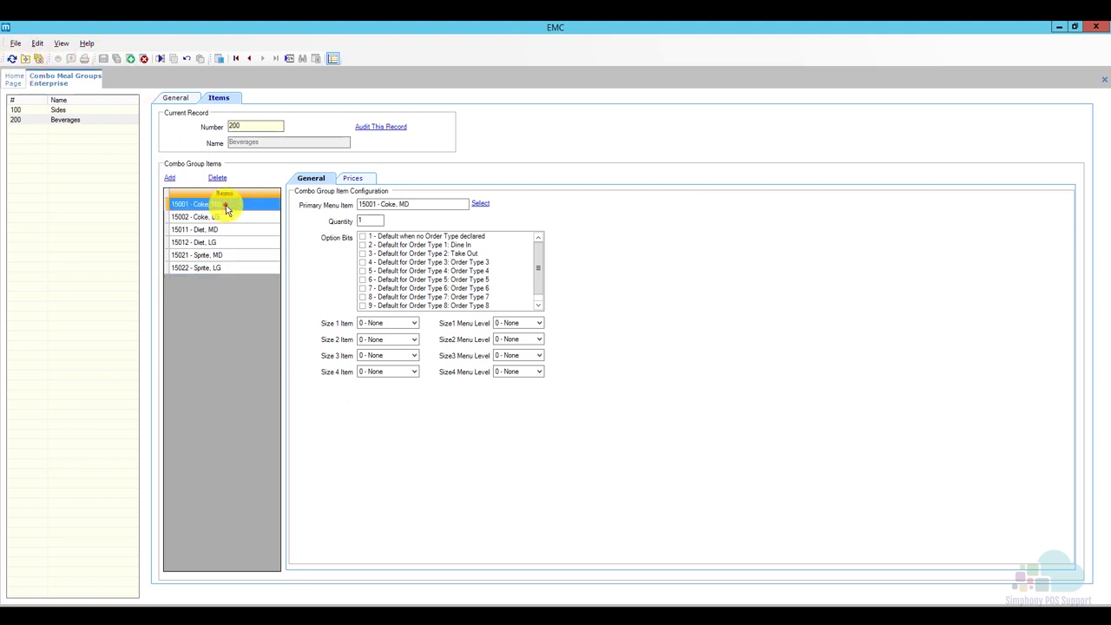
{"action": "left_click", "coordinate": [379, 239]}
{"action": "left_click", "coordinate": [387, 246]}
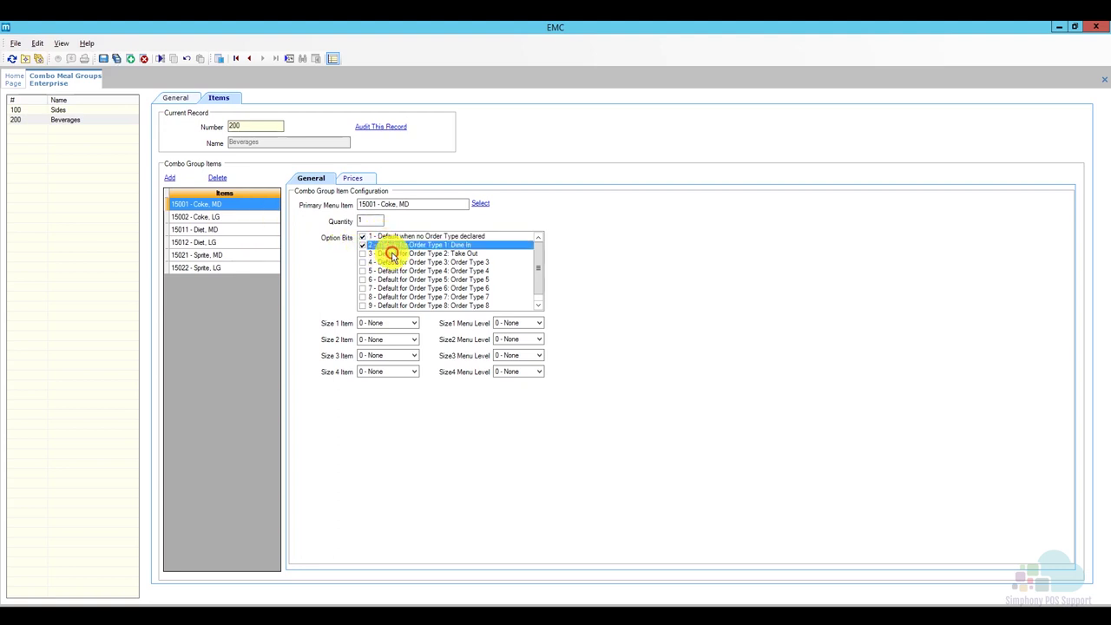
{"action": "left_click", "coordinate": [392, 253]}
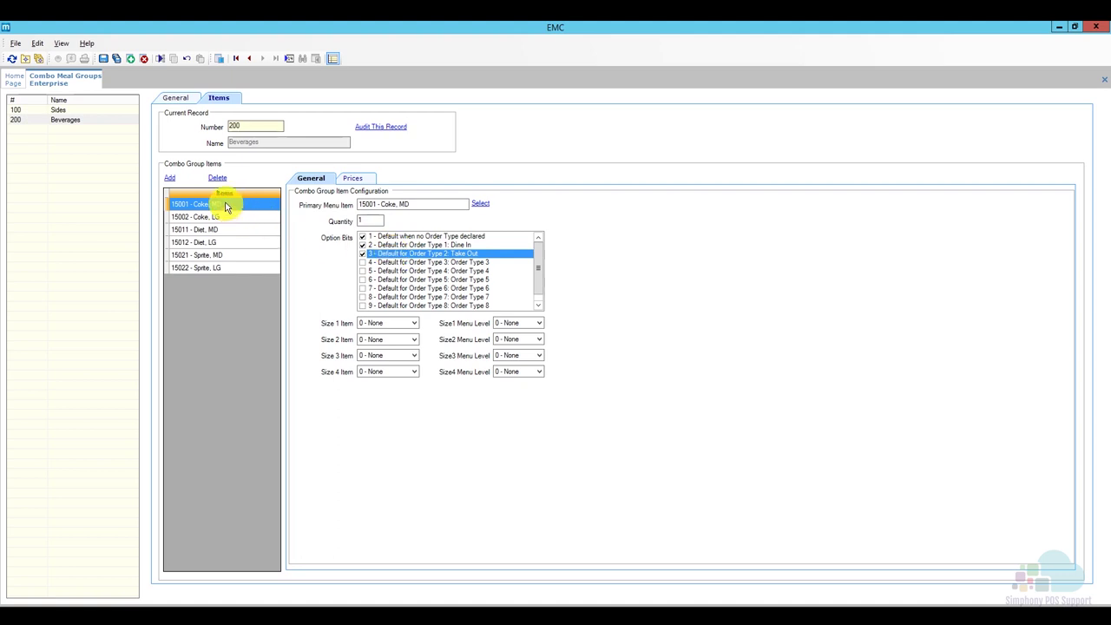
{"action": "left_click", "coordinate": [103, 59]}
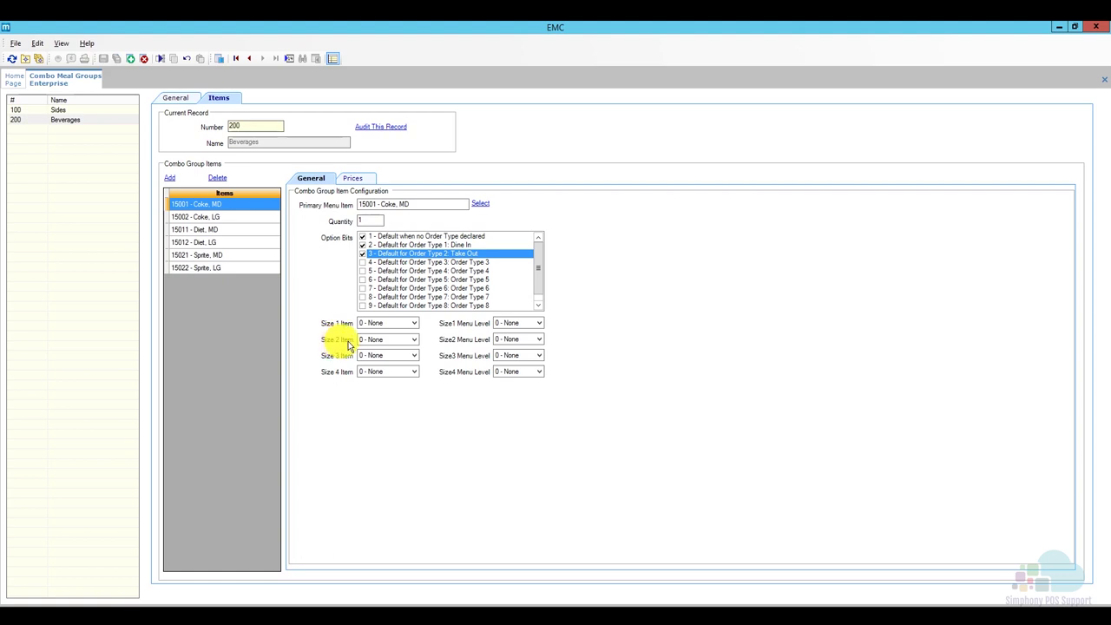
- Set Coke, MD's Size 2 item to 15001 - Coke, MD and Size 3 to 15002 - Coke, LG
{"action": "left_click", "coordinate": [404, 344]}
{"action": "left_click", "coordinate": [404, 344]}
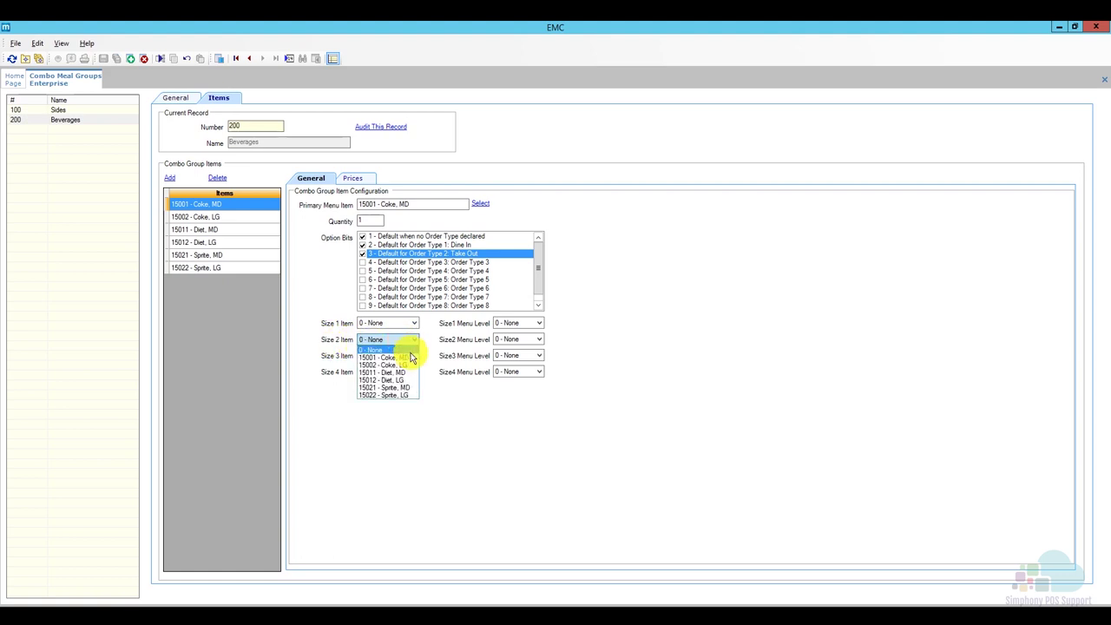
{"action": "left_click", "coordinate": [408, 358]}
{"action": "left_click", "coordinate": [410, 356]}
{"action": "left_click", "coordinate": [409, 357]}
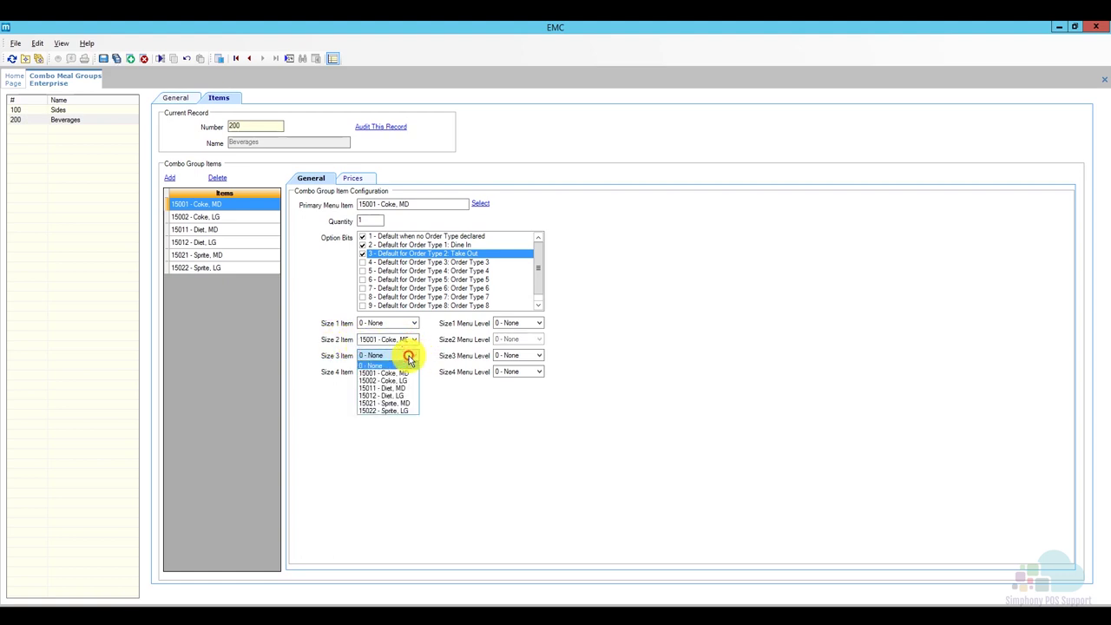
{"action": "left_click", "coordinate": [407, 380]}
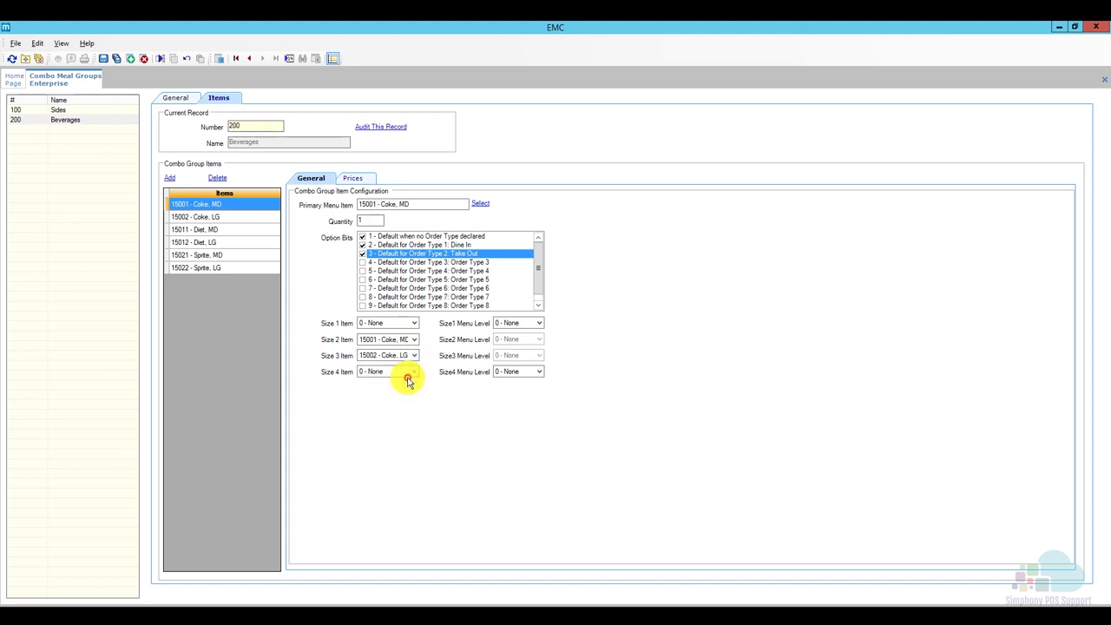
- Give Coke, LG the same sizes: Size 2 15001 - Coke, MD and Size 3 15002 - Coke, LG
{"action": "left_click", "coordinate": [232, 216]}
{"action": "left_click", "coordinate": [388, 341]}
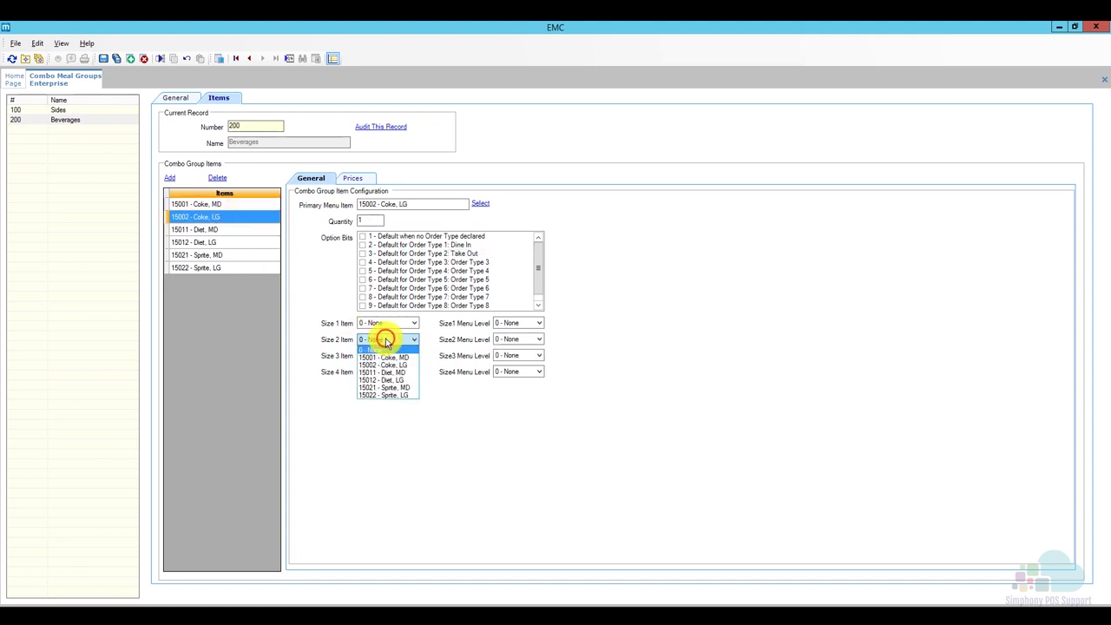
{"action": "left_click", "coordinate": [403, 358]}
{"action": "left_click", "coordinate": [405, 355]}
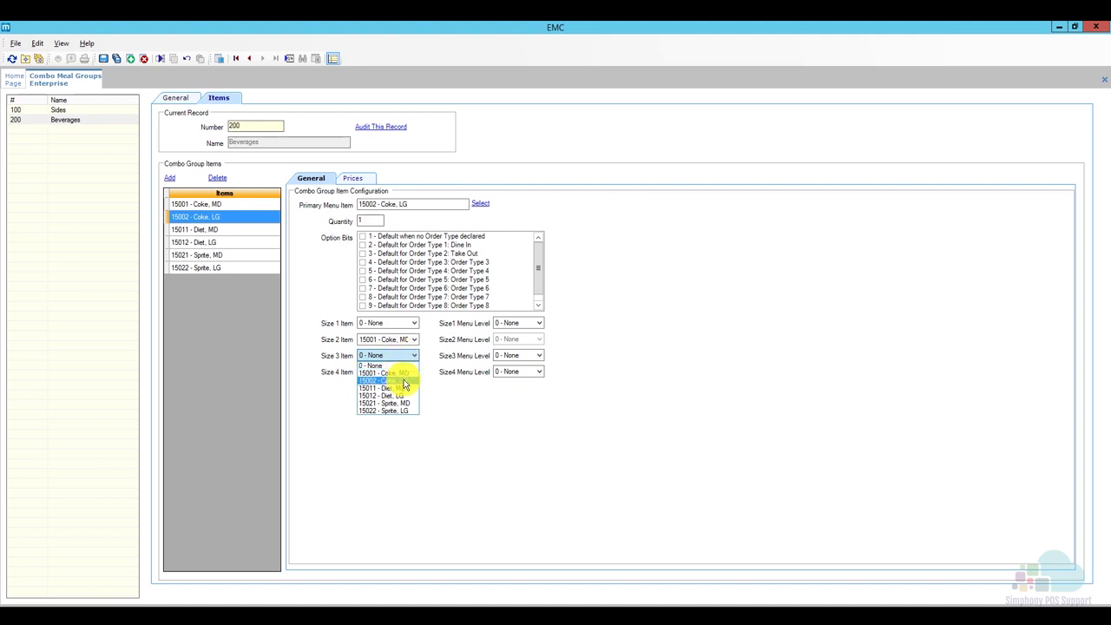
{"action": "left_click", "coordinate": [404, 379]}
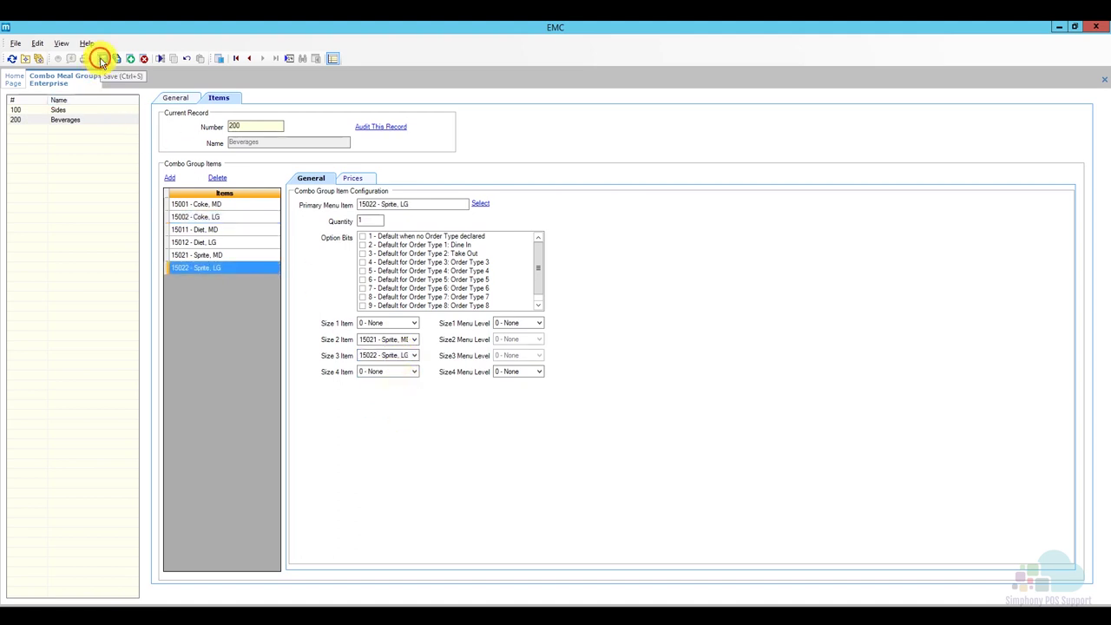
{"action": "left_click", "coordinate": [227, 217]}
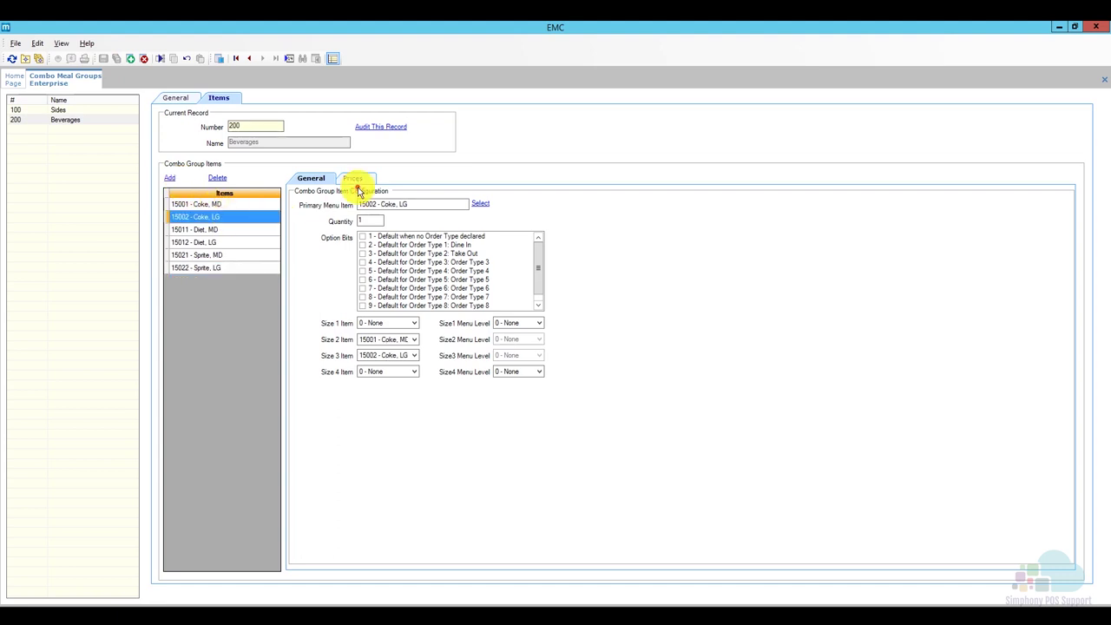
- Add a 0.50 combo price row to Coke, LG and Diet, LG
{"action": "left_click", "coordinate": [356, 179]}
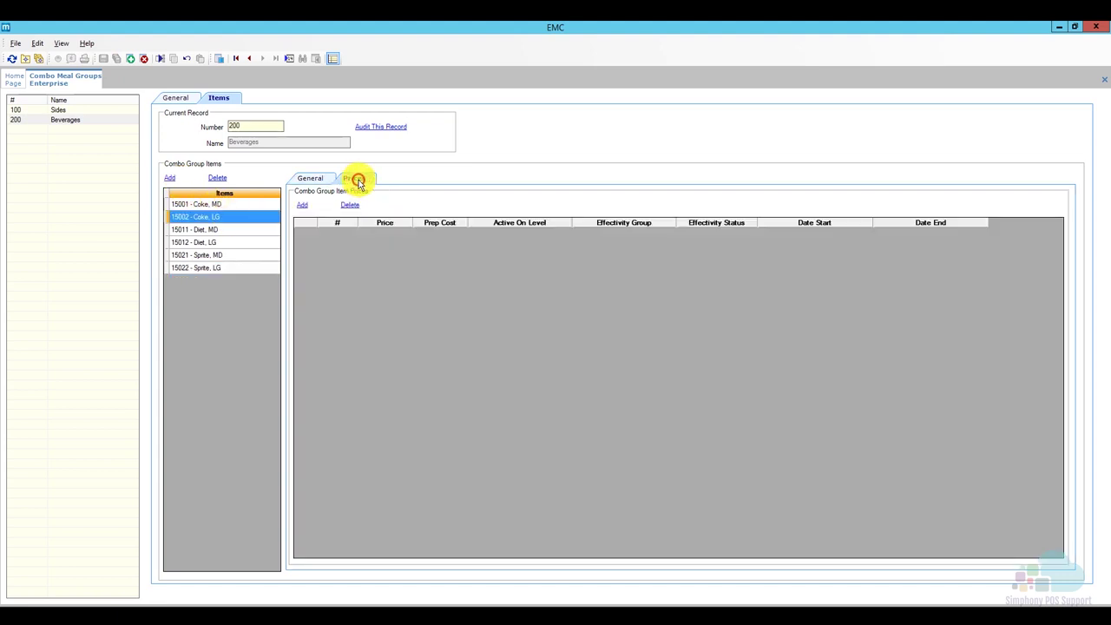
{"action": "left_click", "coordinate": [302, 206]}
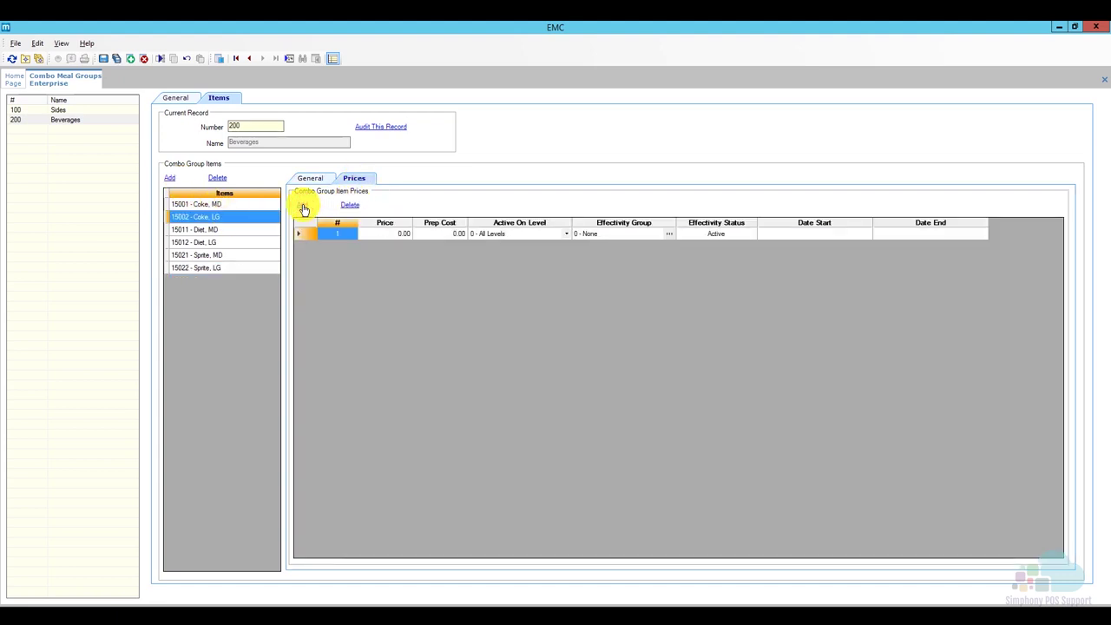
{"action": "left_click", "coordinate": [382, 233]}
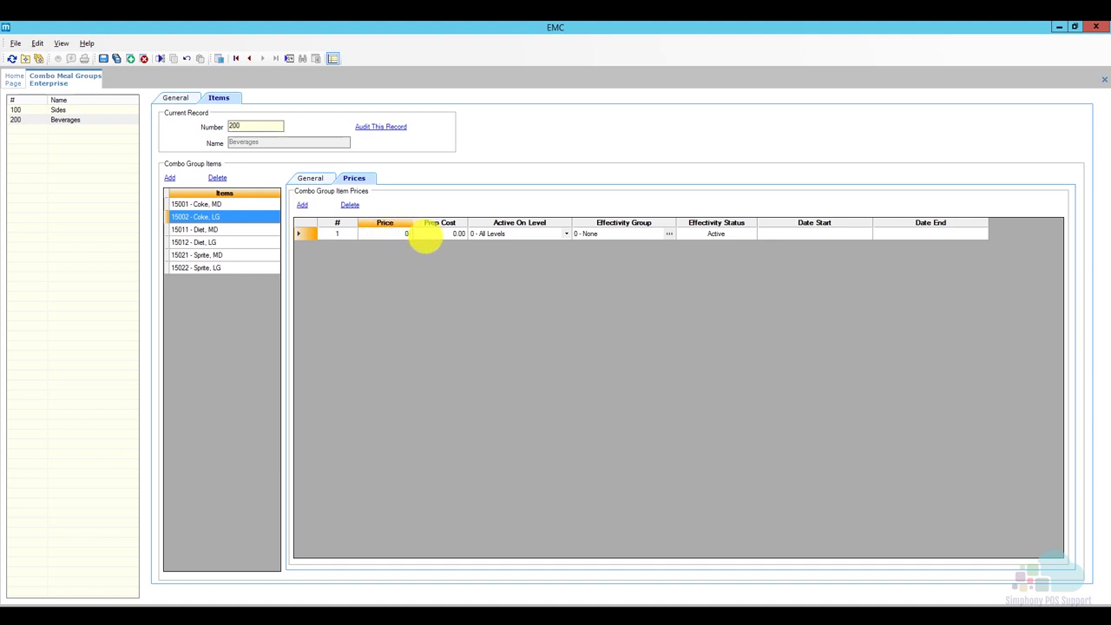
{"action": "left_click", "coordinate": [230, 231]}
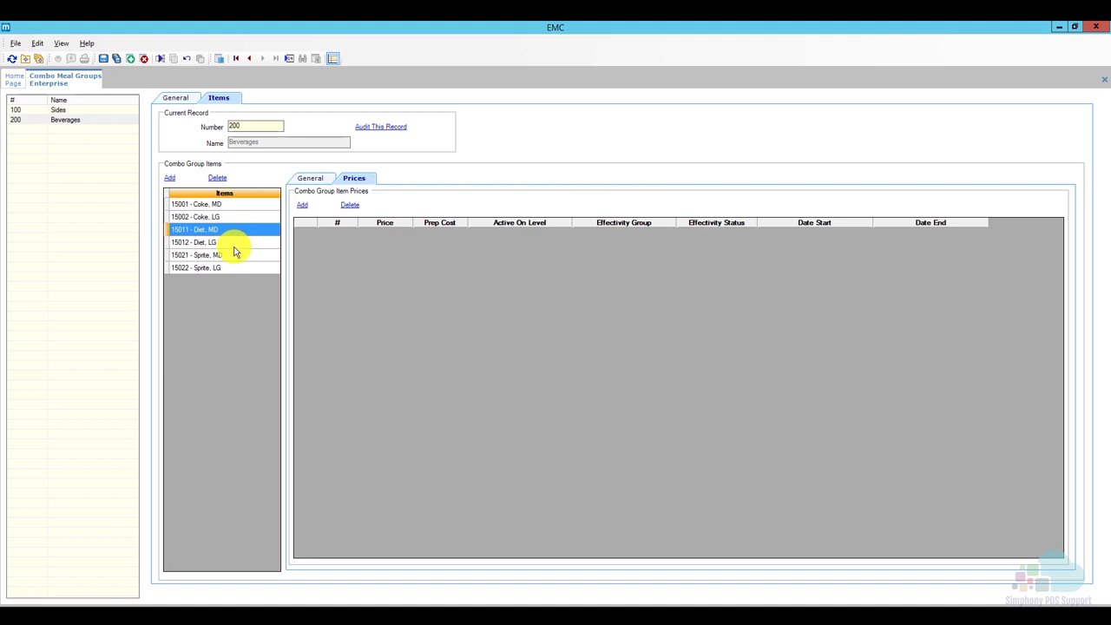
{"action": "left_click", "coordinate": [231, 242]}
{"action": "left_click", "coordinate": [303, 205]}
{"action": "left_click", "coordinate": [392, 234]}
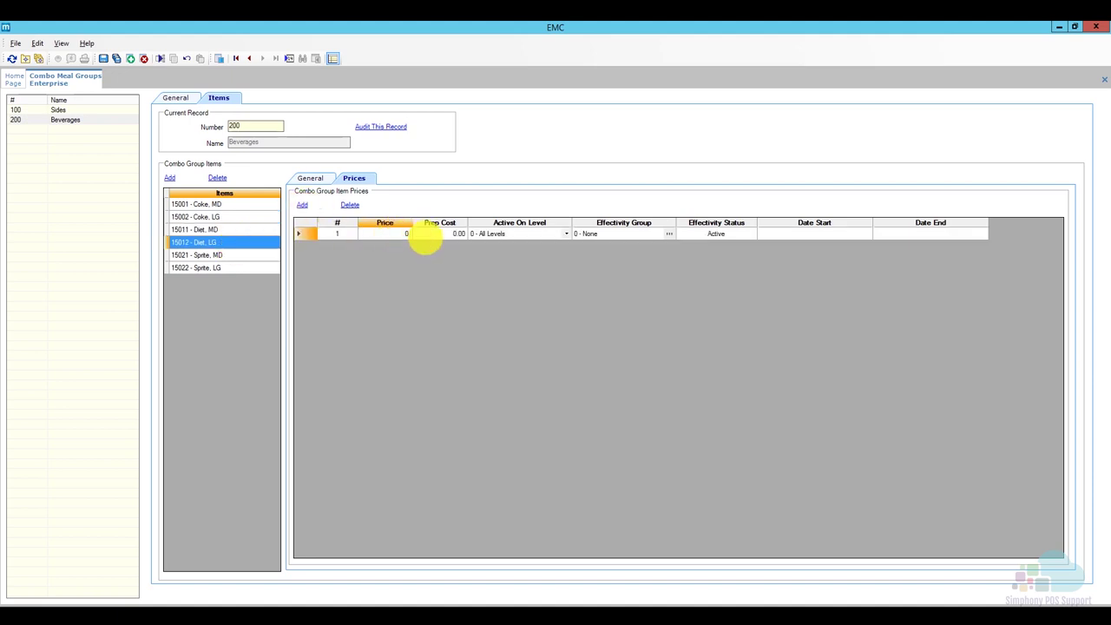
- Add a 0.50 combo price to Sprite, LG and save the Beverages group
{"action": "left_click", "coordinate": [221, 266]}
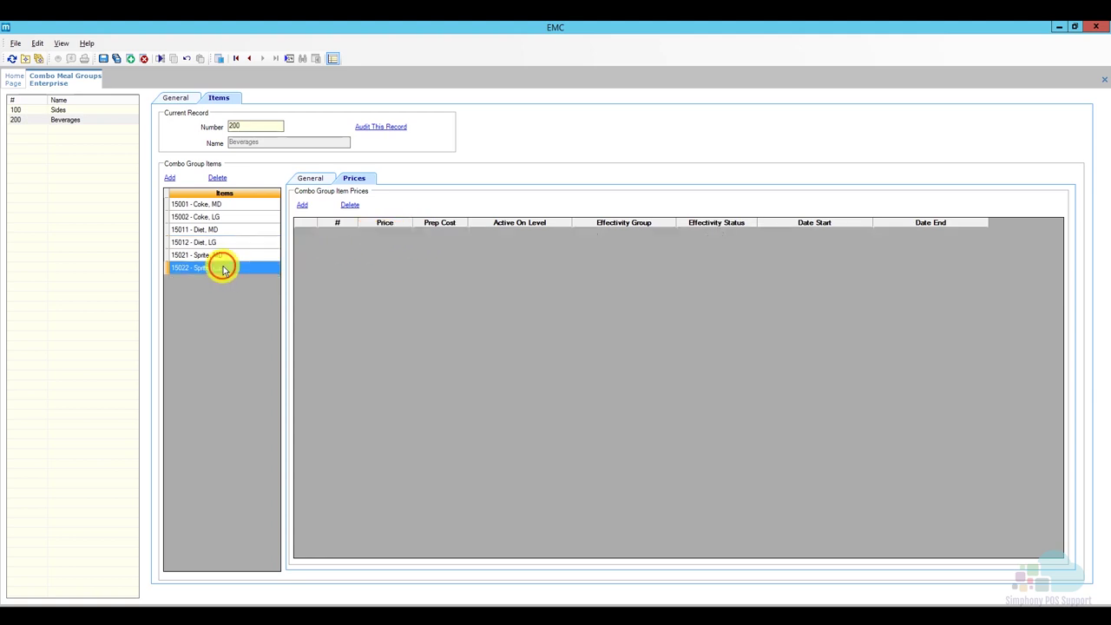
{"action": "left_click", "coordinate": [302, 205]}
{"action": "type", "text": "0.50"}
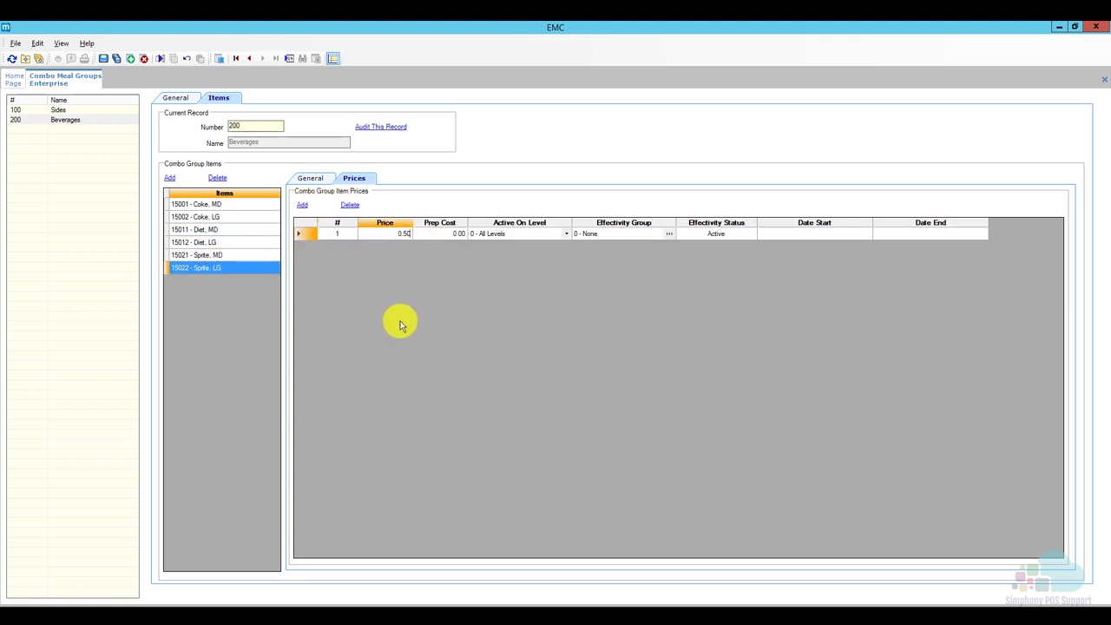
{"action": "left_click", "coordinate": [103, 58]}
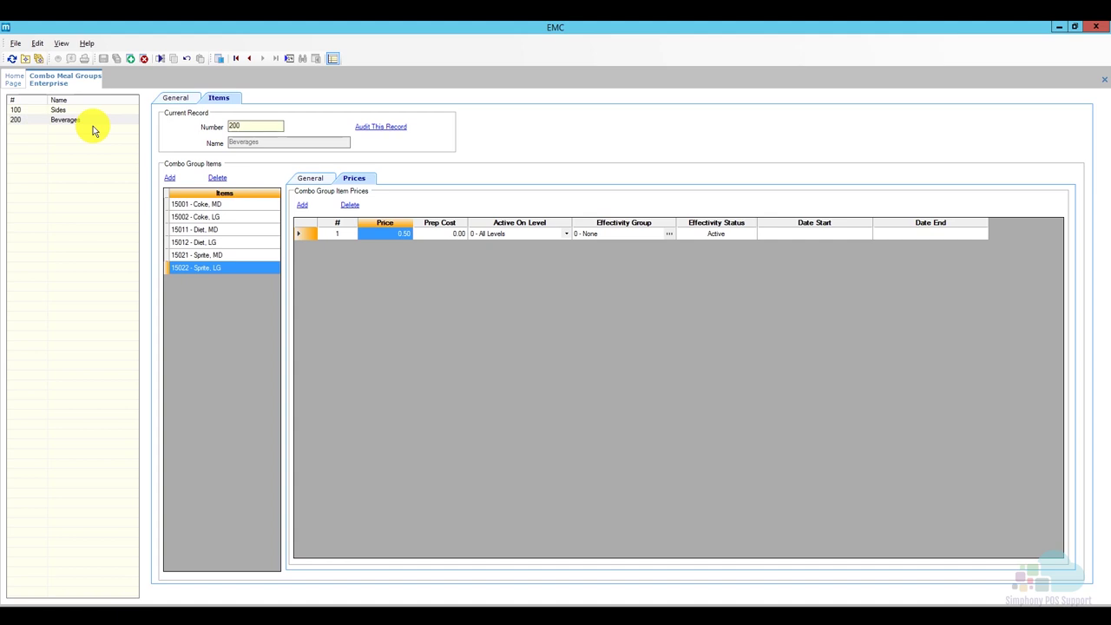
{"action": "left_click", "coordinate": [131, 61]}
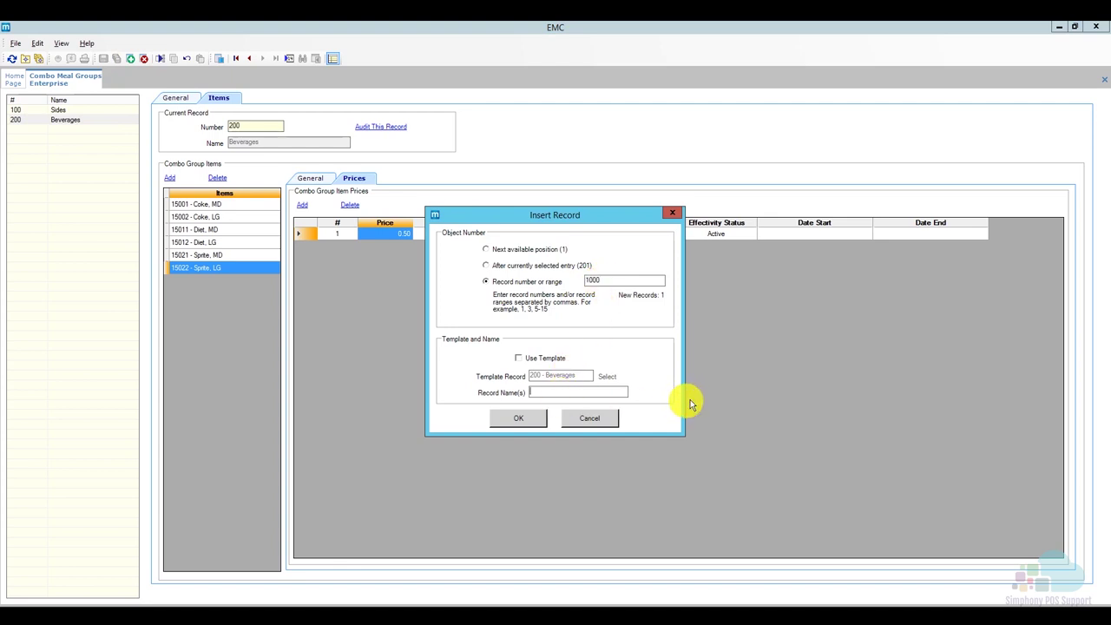
- Create combo group 1000 Chicken Sandwich and turn on its Allow Discounts option bit
{"action": "type", "text": "CN"}
{"action": "left_click", "coordinate": [530, 418]}
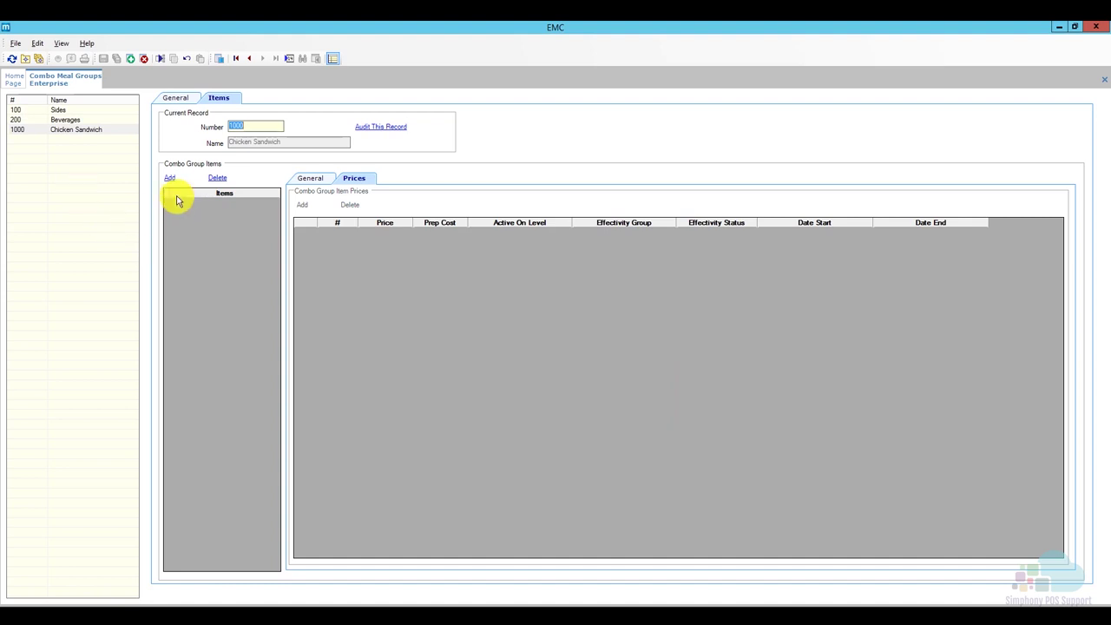
{"action": "left_click", "coordinate": [177, 97]}
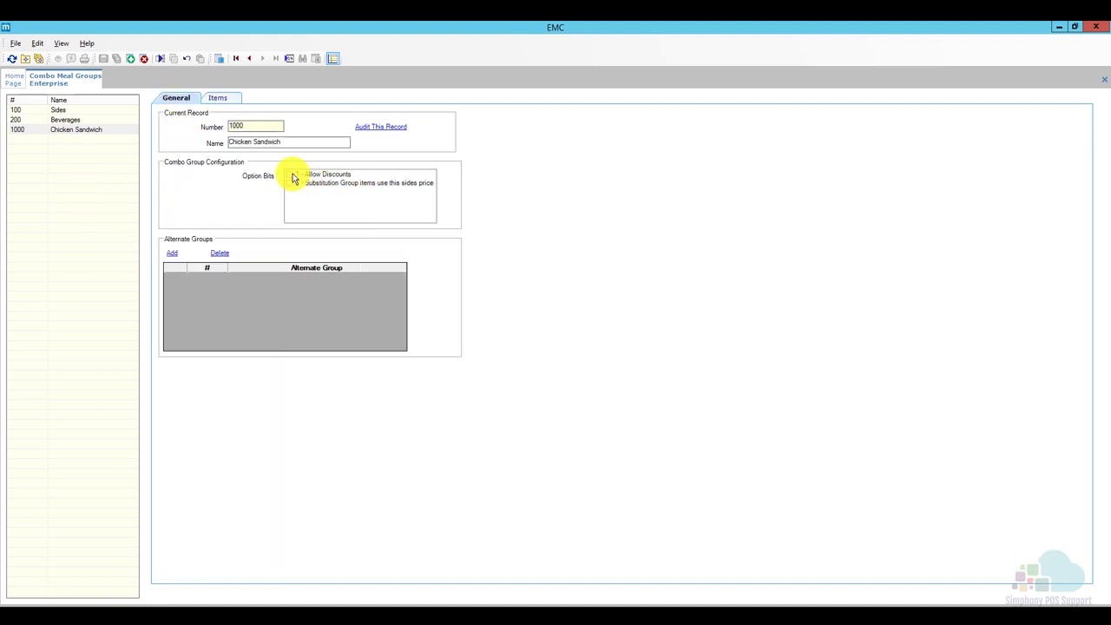
{"action": "left_click", "coordinate": [289, 177]}
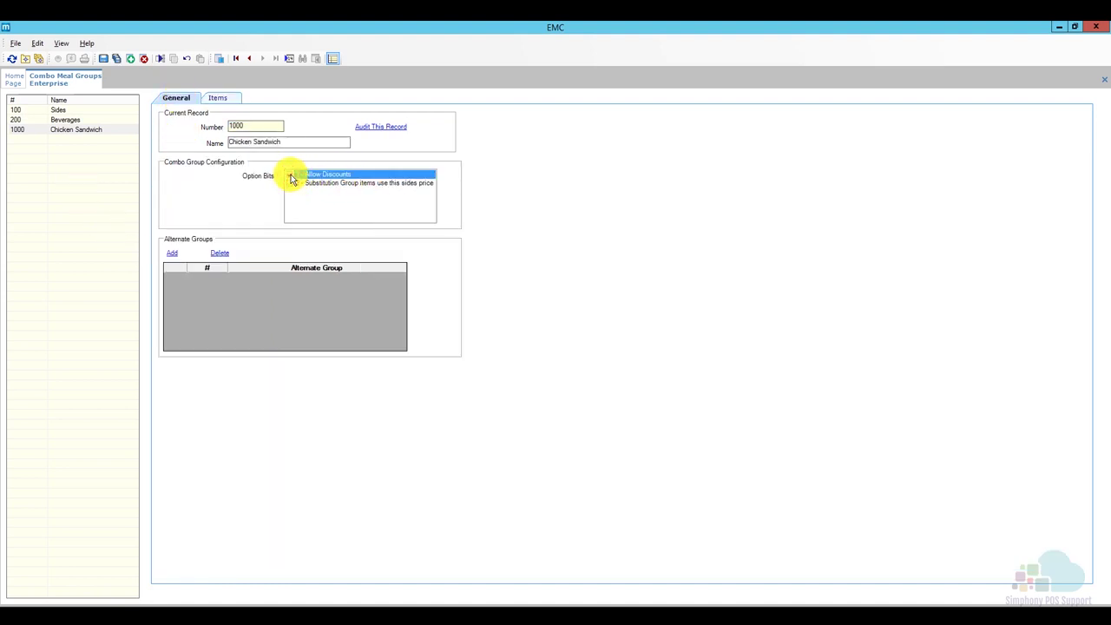
- Add 13002 - Chicken Sandwich as the group's primary menu item at quantity 1
{"action": "left_click", "coordinate": [220, 100]}
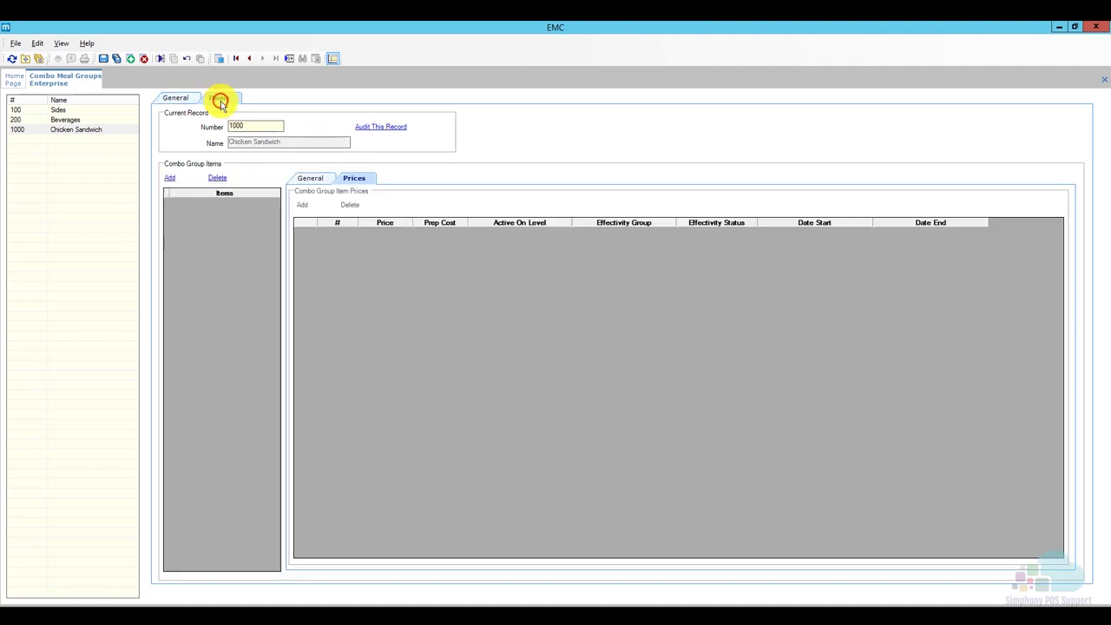
{"action": "left_click", "coordinate": [171, 178]}
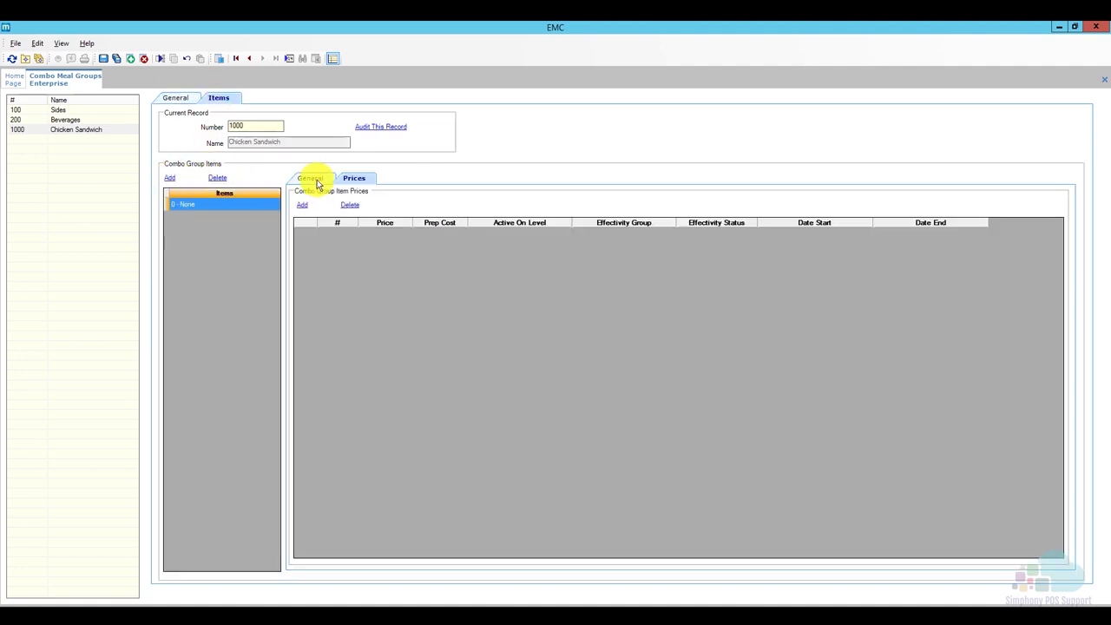
{"action": "left_click", "coordinate": [314, 179]}
{"action": "left_click", "coordinate": [484, 204]}
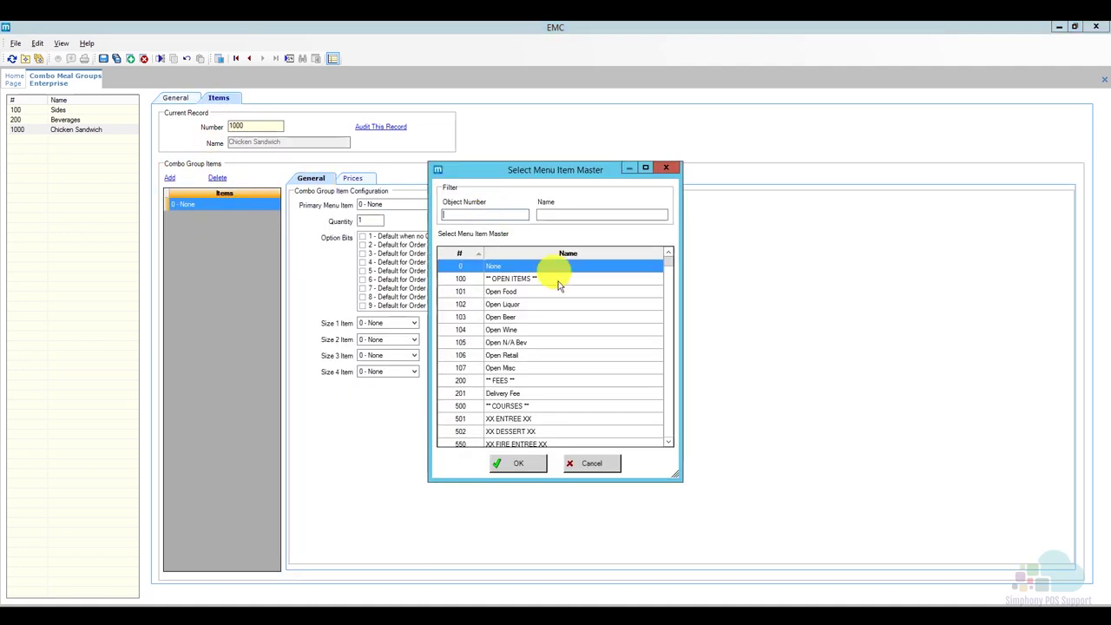
{"action": "left_click_drag", "start_coordinate": [668, 267], "coordinate": [668, 287]}
{"action": "left_click", "coordinate": [536, 368]}
{"action": "scroll", "coordinate": [534, 368], "scroll_direction": "down", "scroll_amount": 2}
{"action": "scroll", "coordinate": [555, 301], "scroll_direction": "down", "scroll_amount": 2}
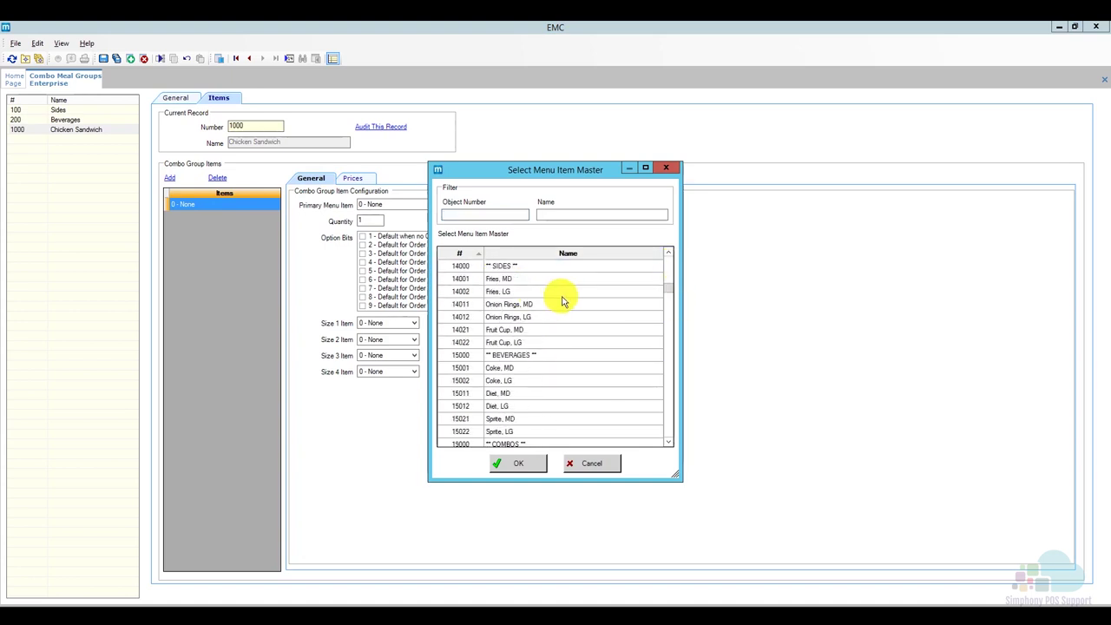
{"action": "scroll", "coordinate": [521, 422], "scroll_direction": "down", "scroll_amount": 1}
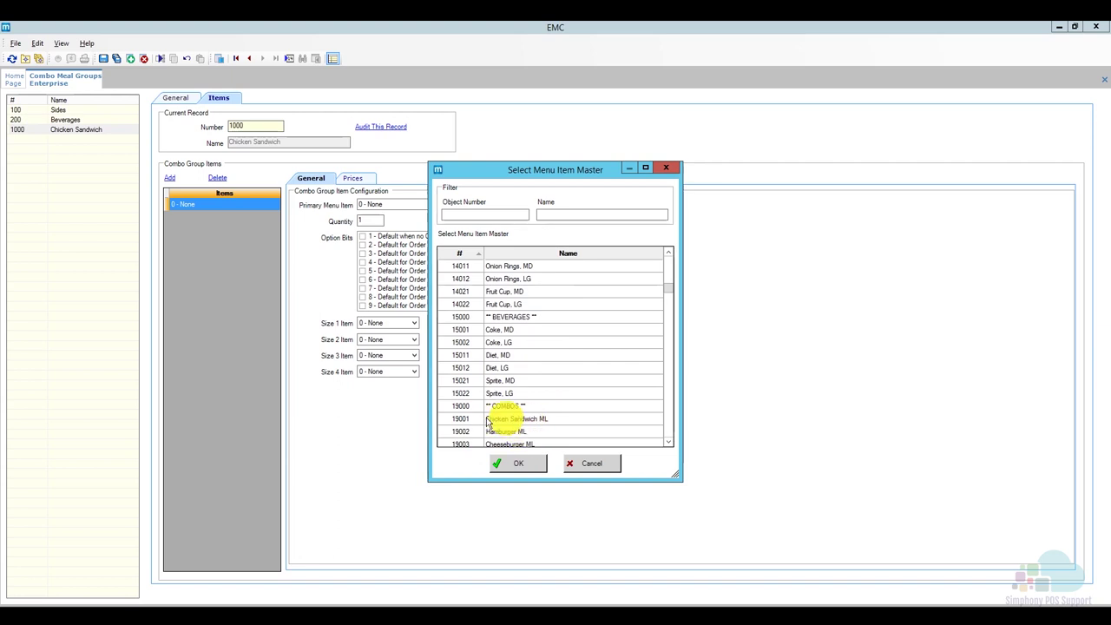
{"action": "scroll", "coordinate": [556, 343], "scroll_direction": "up", "scroll_amount": 5}
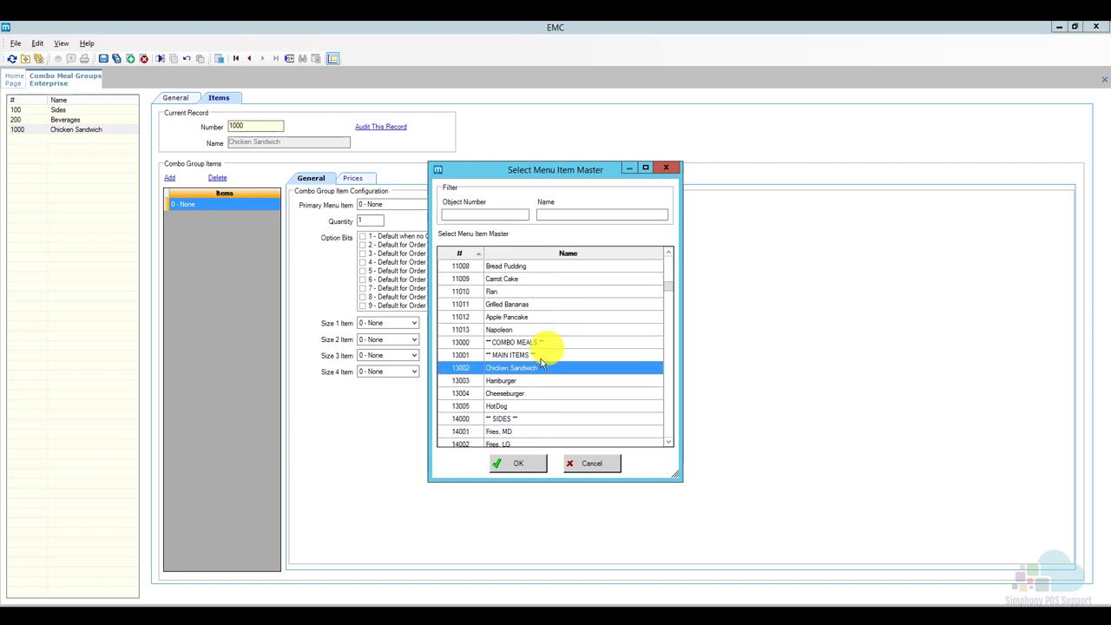
{"action": "scroll", "coordinate": [521, 335], "scroll_direction": "down", "scroll_amount": 1}
{"action": "left_click", "coordinate": [518, 463]}
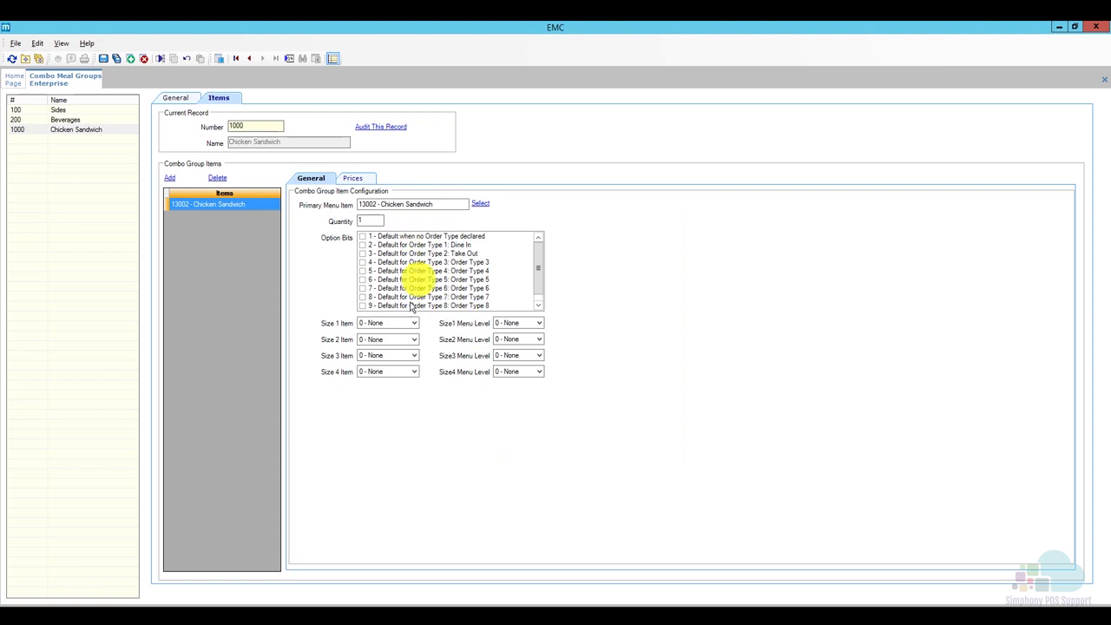
{"action": "left_click", "coordinate": [359, 344]}
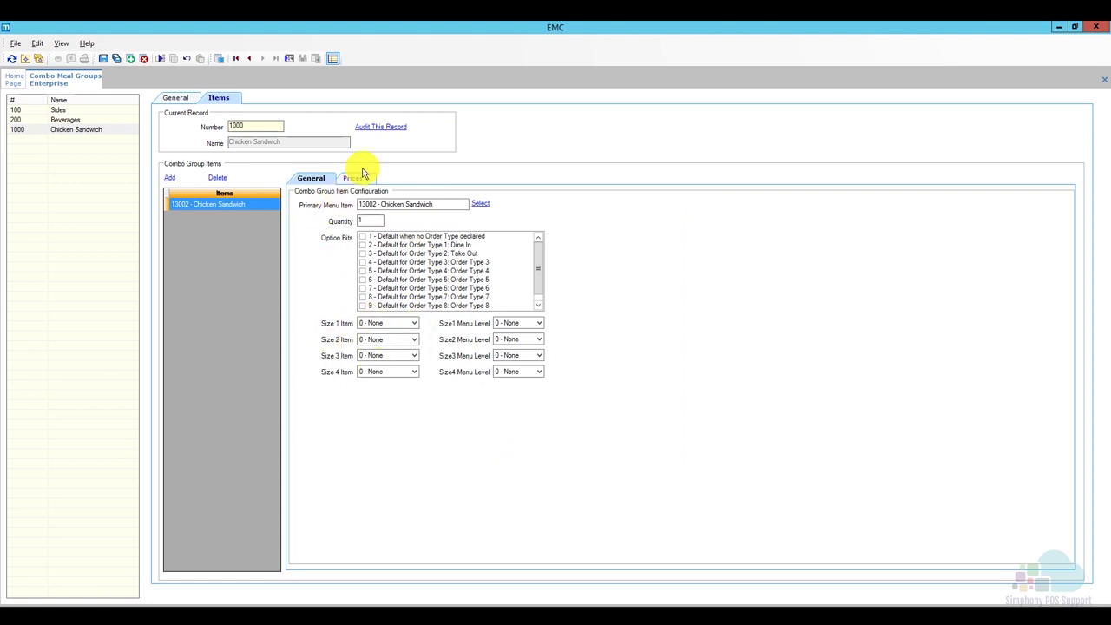
- Create the Hamburger combo group with Allow Discounts and add an item row to it
{"action": "left_click", "coordinate": [132, 66]}
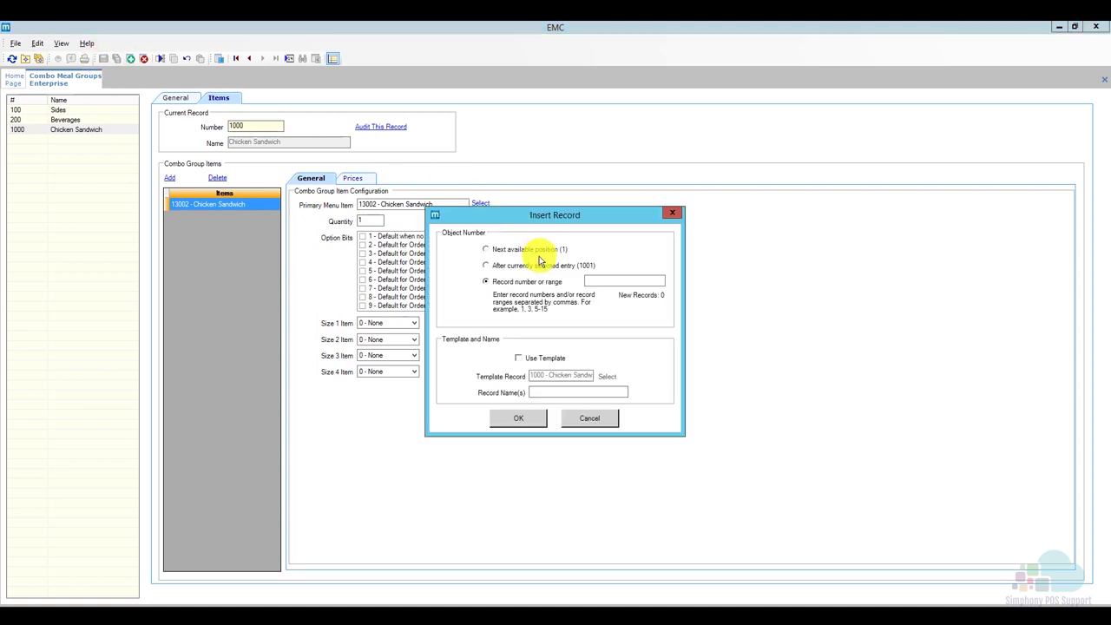
{"action": "left_click", "coordinate": [559, 393]}
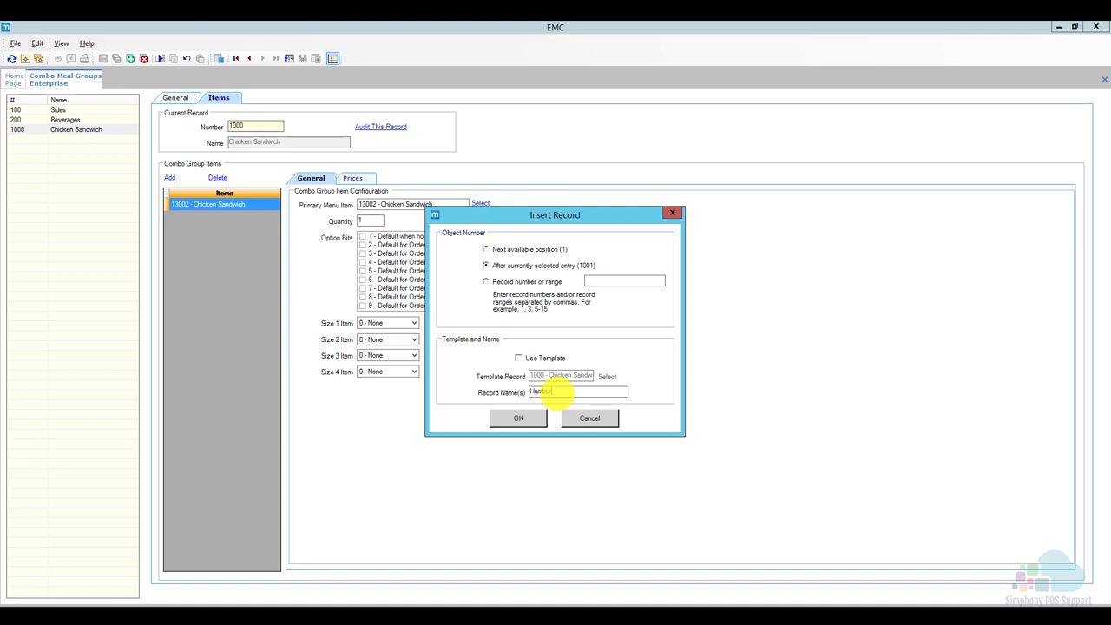
{"action": "type", "text": "Hamburger"}
{"action": "left_click", "coordinate": [518, 418]}
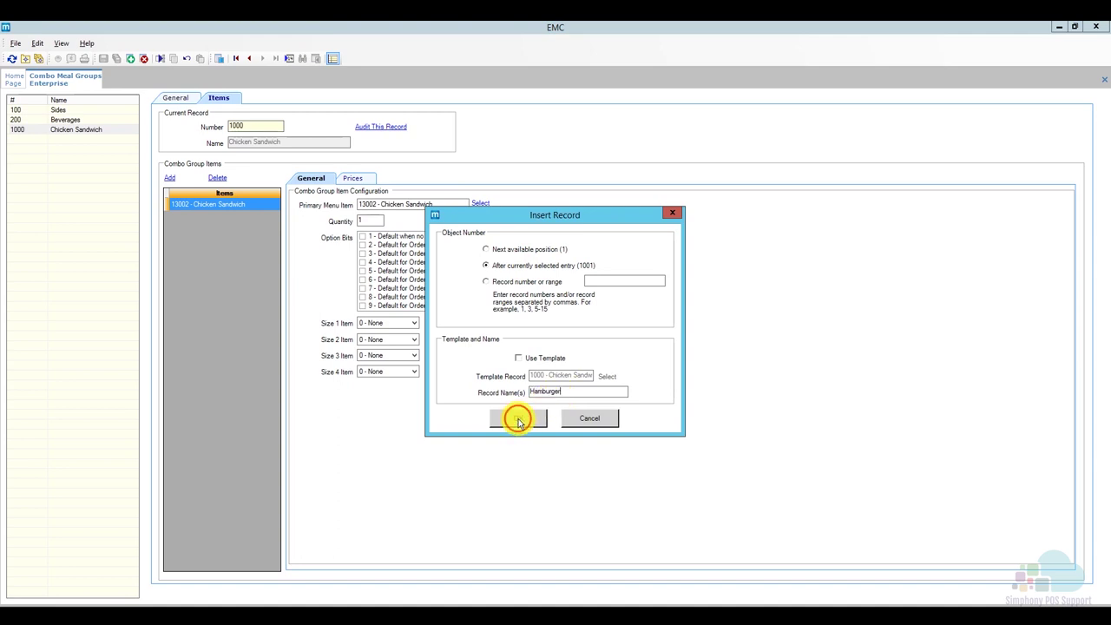
{"action": "left_click", "coordinate": [177, 99]}
{"action": "left_click", "coordinate": [306, 177]}
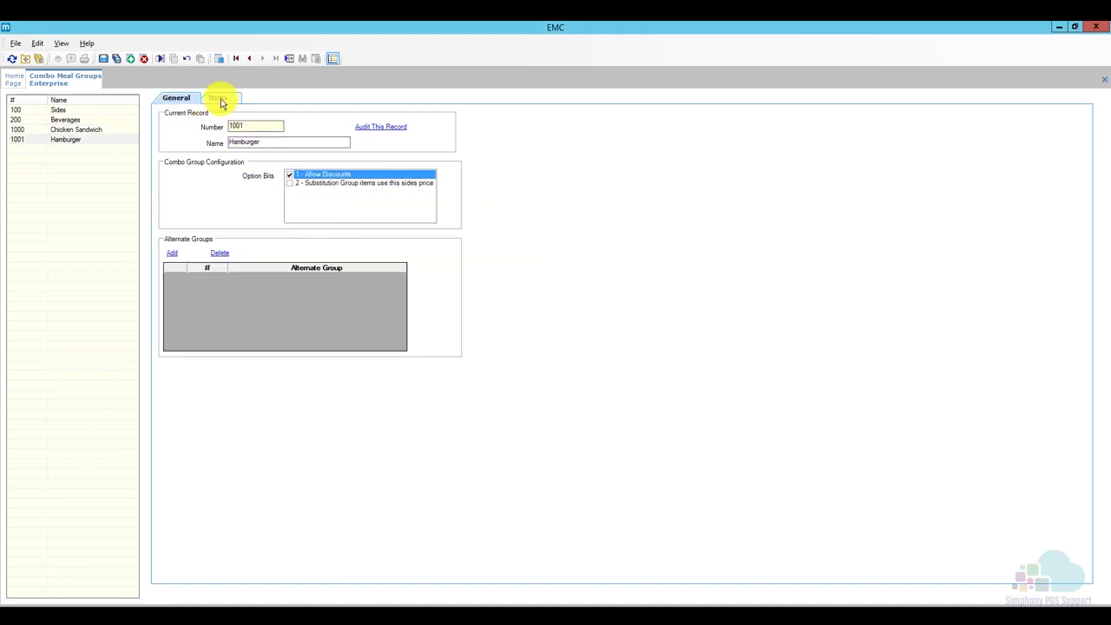
{"action": "left_click", "coordinate": [221, 101]}
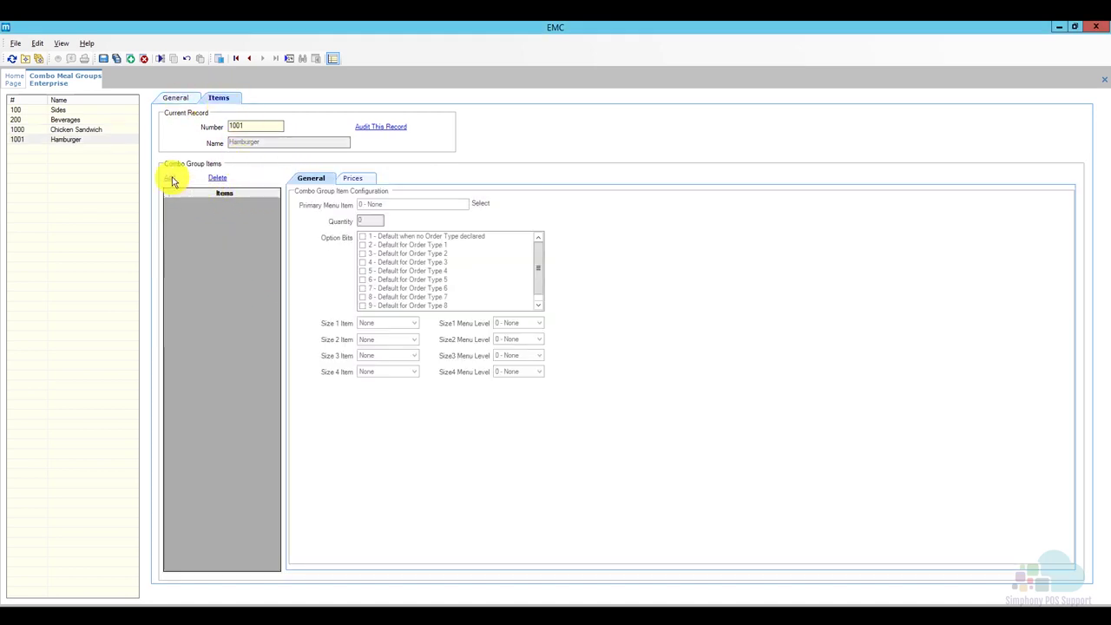
{"action": "left_click", "coordinate": [172, 179]}
{"action": "left_click", "coordinate": [480, 203]}
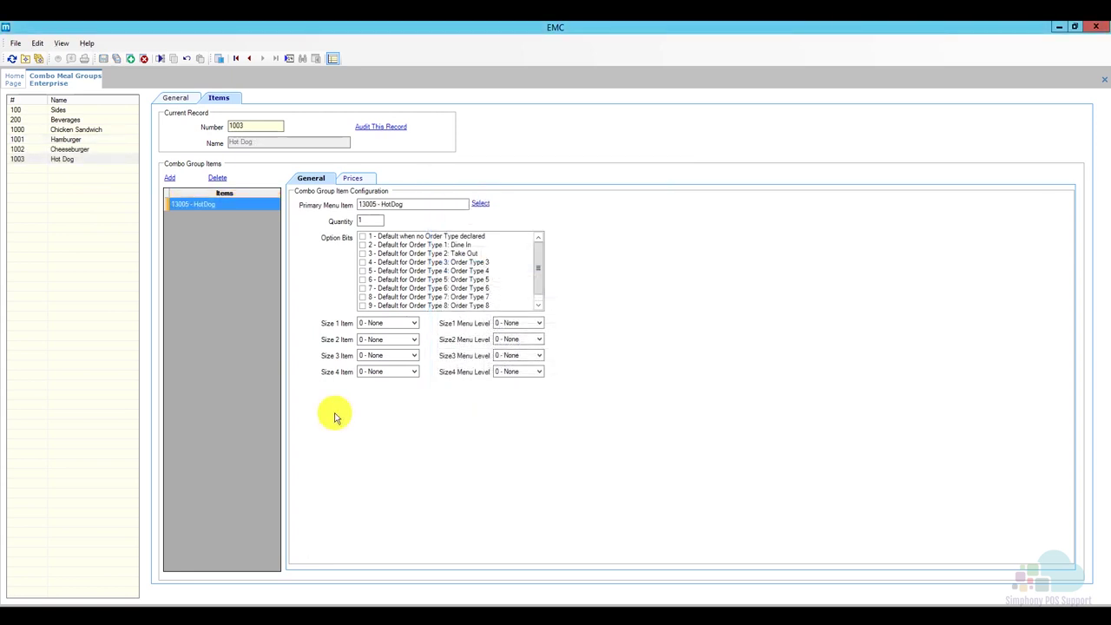
- Review the items of the Sides, Beverages and Chicken Sandwich combo groups
{"action": "left_click", "coordinate": [76, 111]}
{"action": "left_click", "coordinate": [86, 120]}
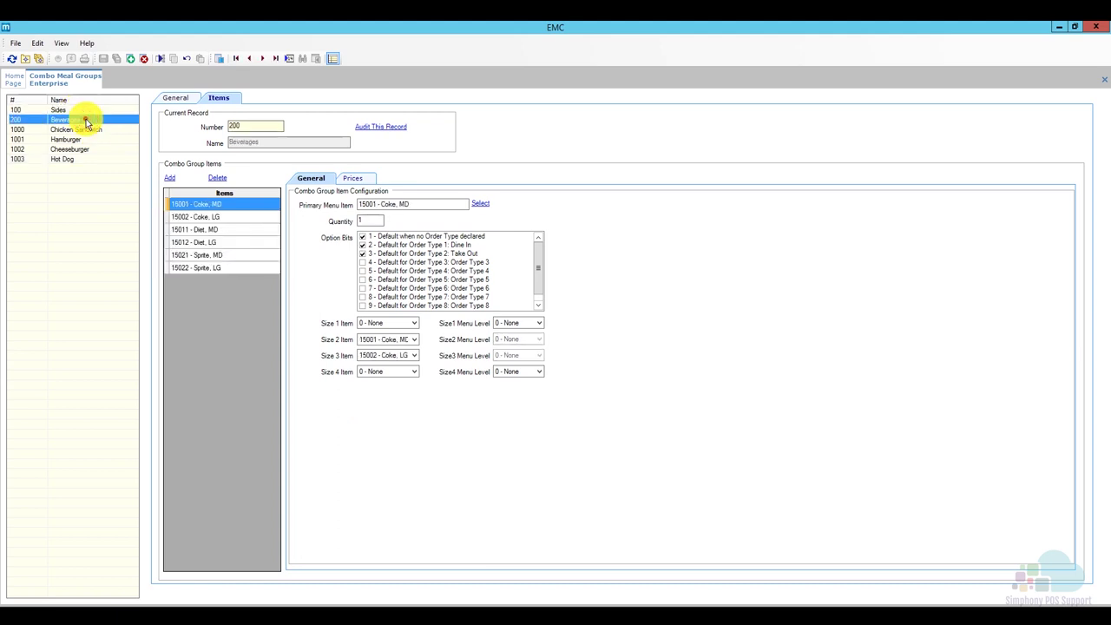
{"action": "left_click", "coordinate": [87, 130]}
{"action": "left_click", "coordinate": [187, 203]}
{"action": "left_click", "coordinate": [93, 131]}
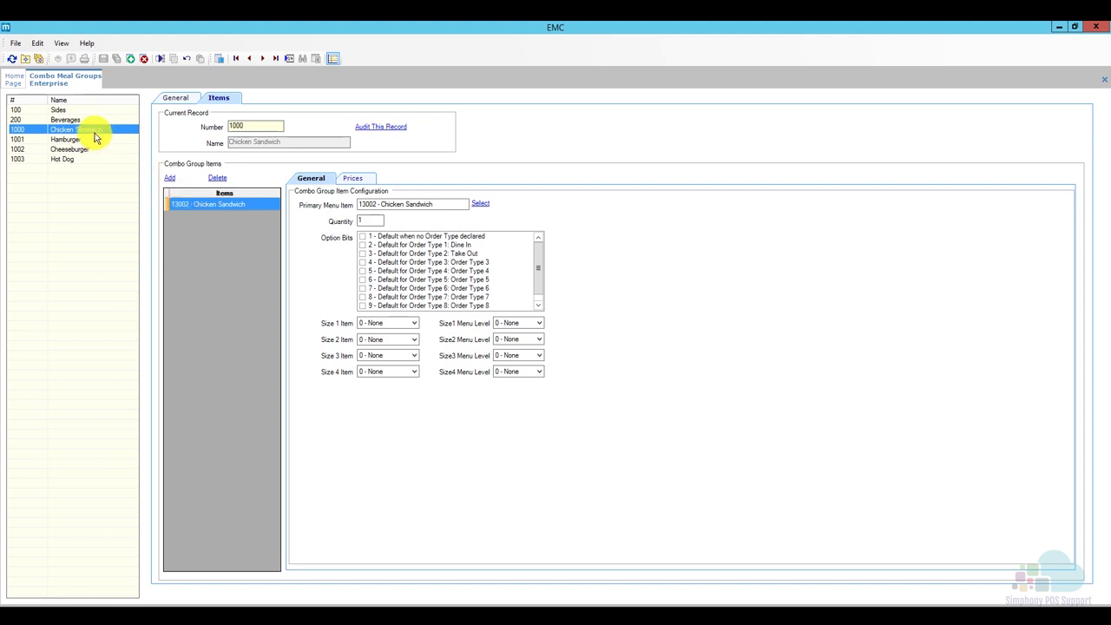
- Close the Combo Meal Groups editor and switch to Combo Meals configuration
{"action": "right_click", "coordinate": [87, 79]}
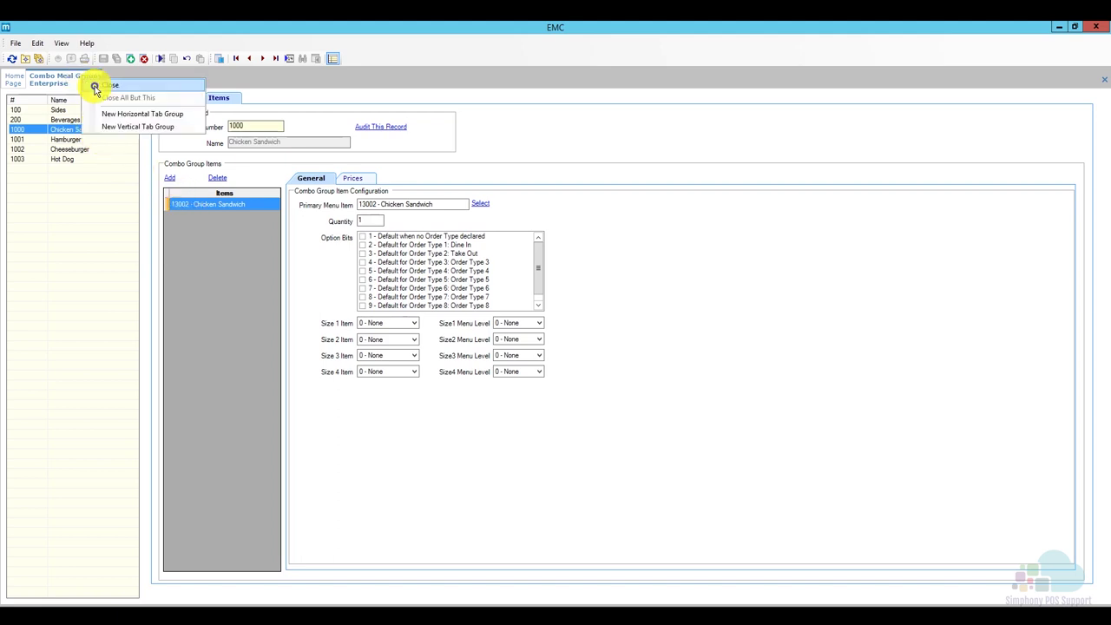
{"action": "left_click", "coordinate": [95, 88]}
{"action": "left_click", "coordinate": [334, 400]}
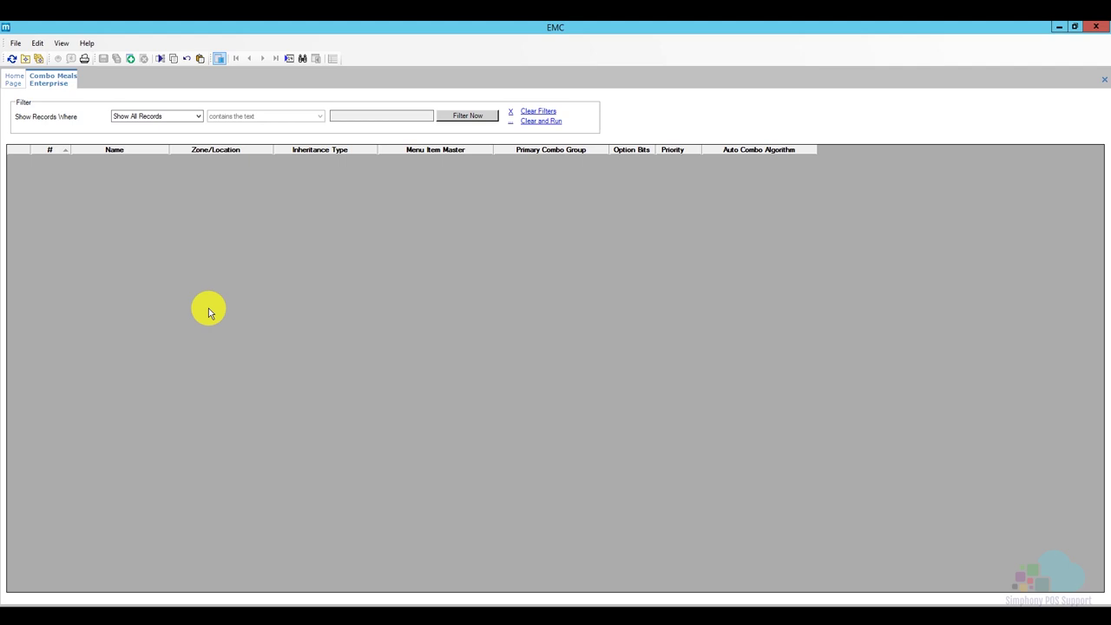
- Insert combo meal record 1000 named Chicken Sandwich ML and open it for editing
{"action": "left_click", "coordinate": [132, 61]}
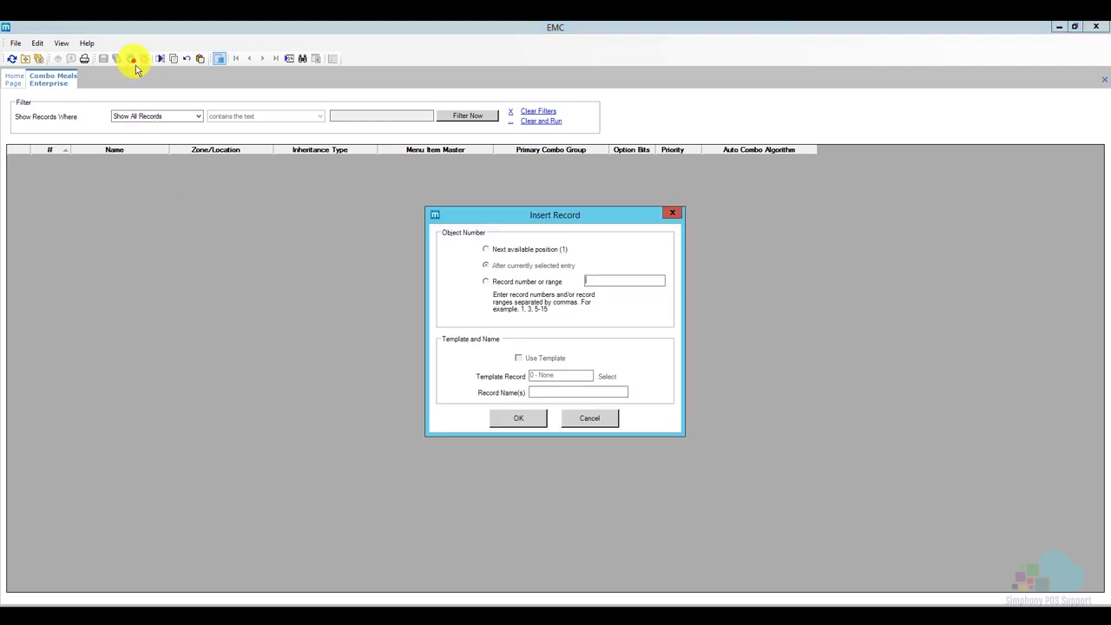
{"action": "left_click", "coordinate": [536, 282]}
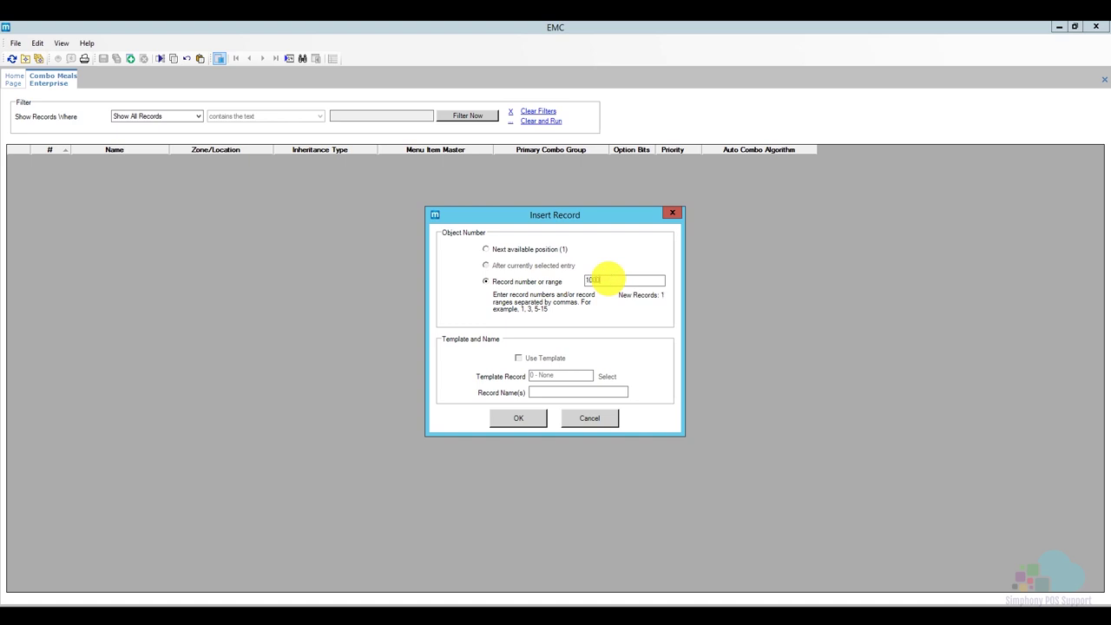
{"action": "left_click", "coordinate": [587, 393]}
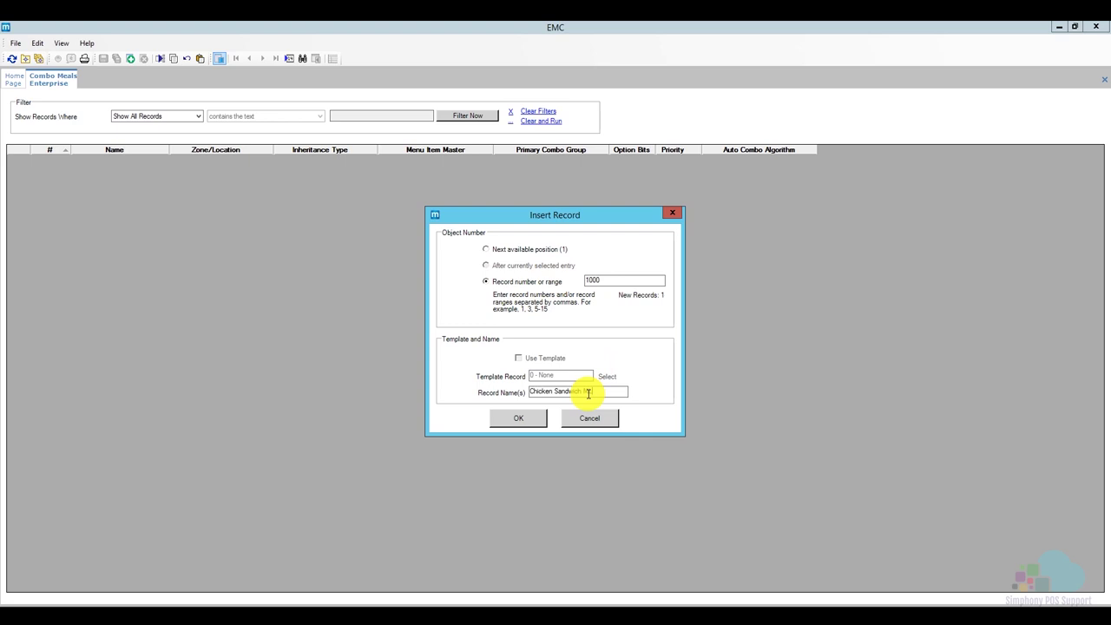
{"action": "left_click", "coordinate": [518, 419]}
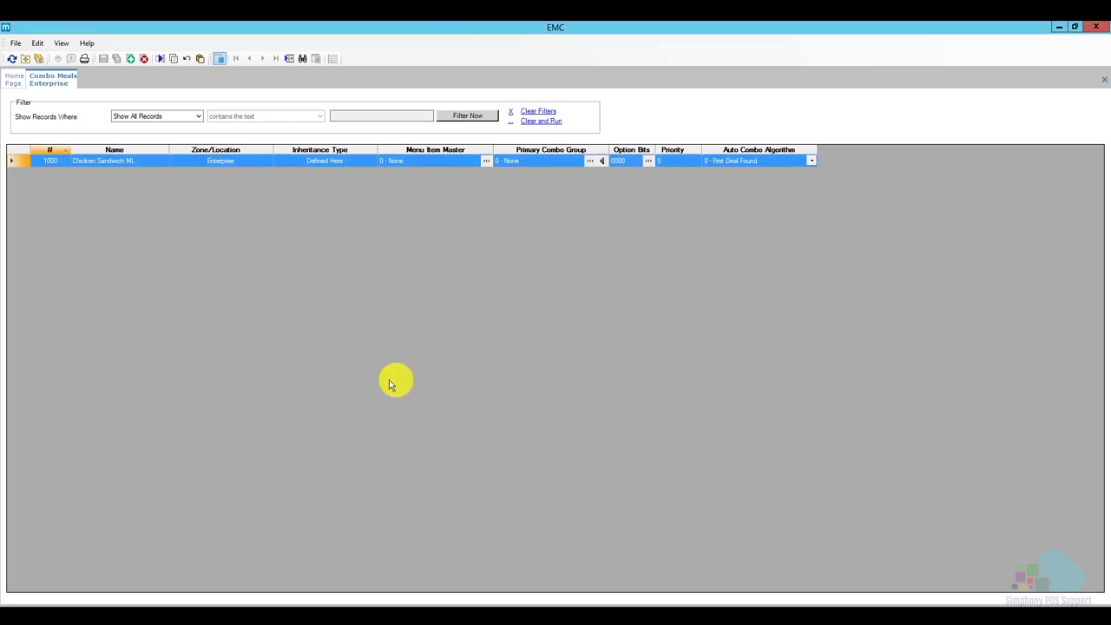
{"action": "double_click", "coordinate": [18, 163]}
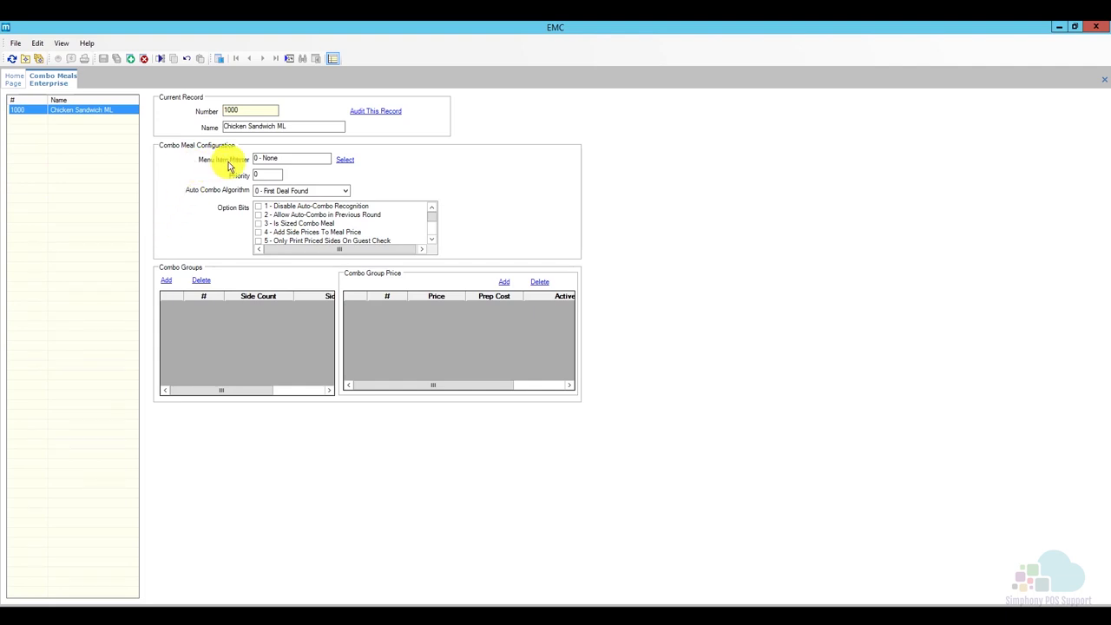
- Set the combo meal's menu item master to 19001 - Chicken Sandwich ML
{"action": "left_click", "coordinate": [346, 163]}
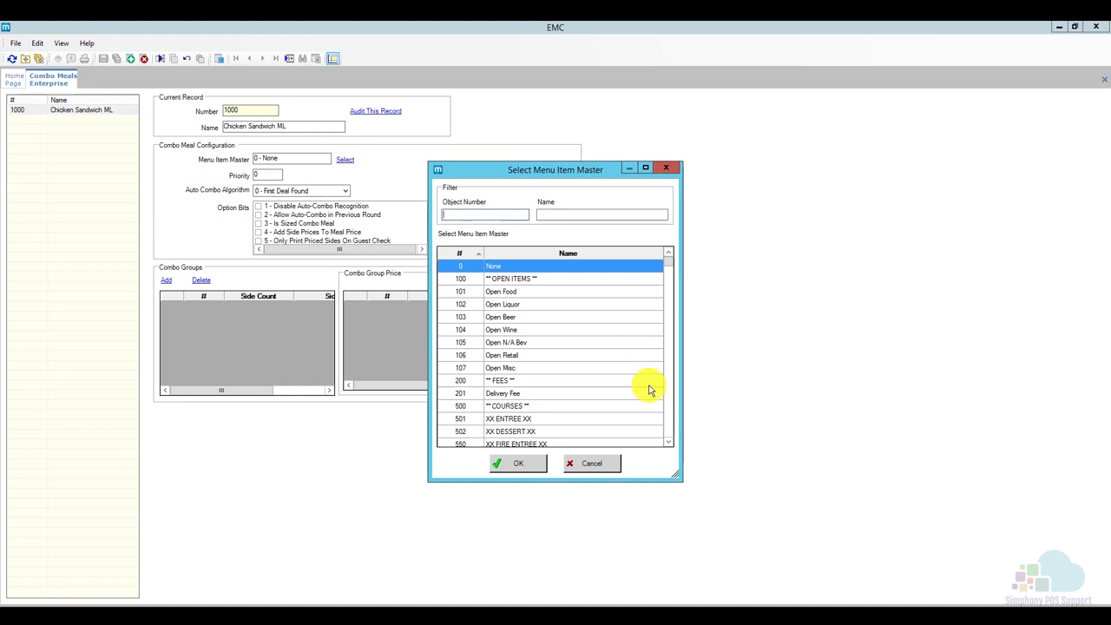
{"action": "left_click", "coordinate": [570, 380]}
{"action": "scroll", "coordinate": [572, 380], "scroll_direction": "down", "scroll_amount": 5}
{"action": "scroll", "coordinate": [569, 383], "scroll_direction": "down", "scroll_amount": 10}
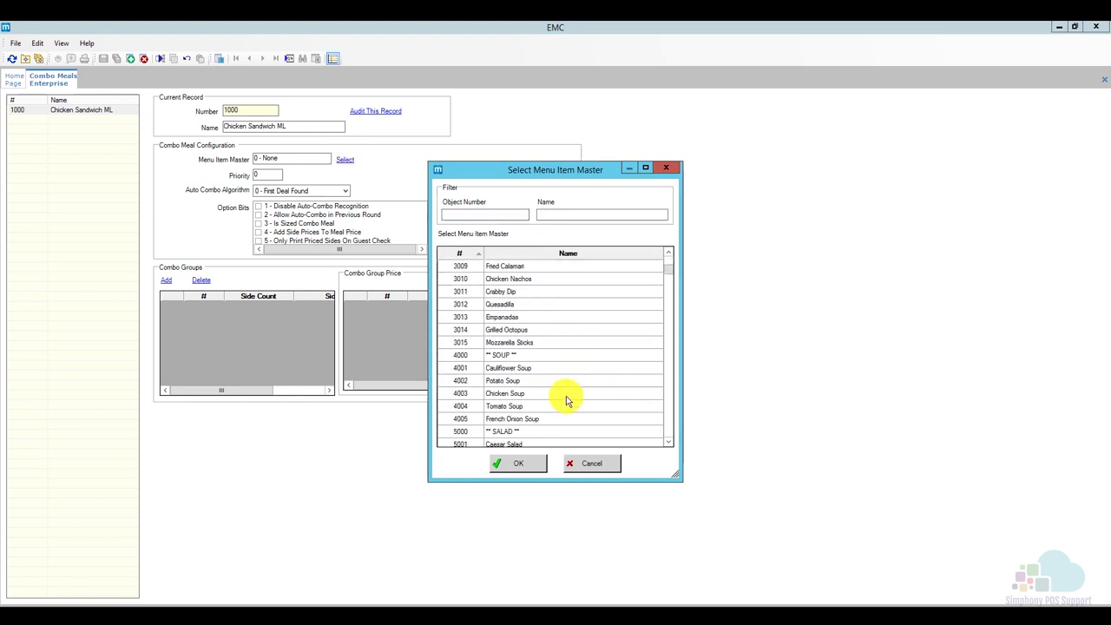
{"action": "left_click", "coordinate": [461, 368]}
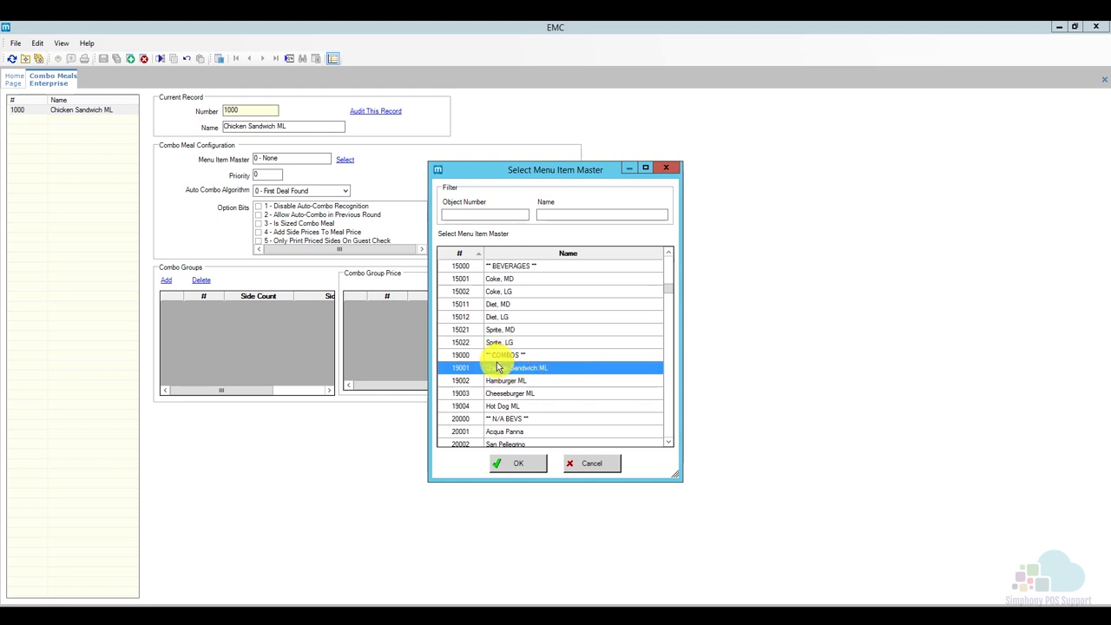
{"action": "scroll", "coordinate": [534, 358], "scroll_direction": "up", "scroll_amount": 4}
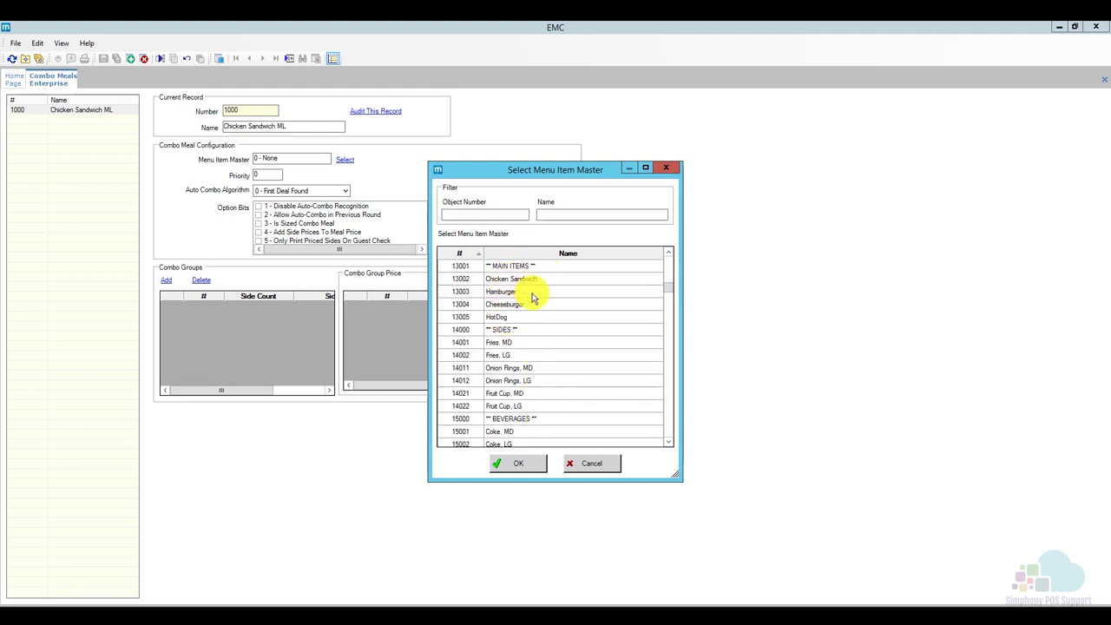
{"action": "scroll", "coordinate": [528, 298], "scroll_direction": "down", "scroll_amount": 3}
{"action": "left_click", "coordinate": [515, 463]}
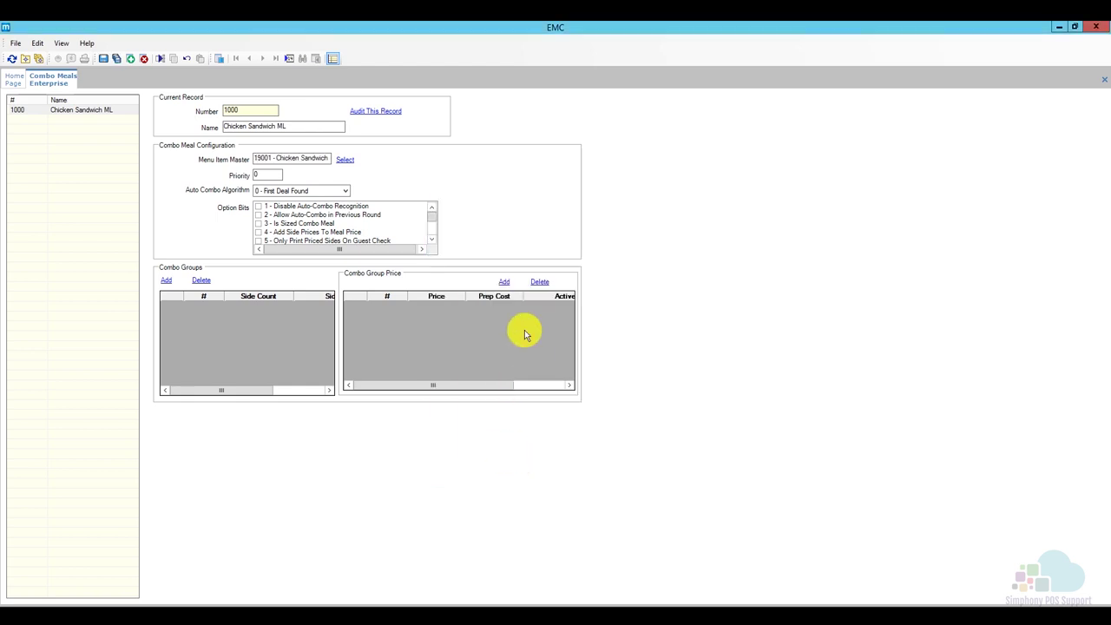
- Choose '1 - Best Deal for Customer' as the auto combo algorithm and enable option bits 2 and 10
{"action": "left_click", "coordinate": [268, 176]}
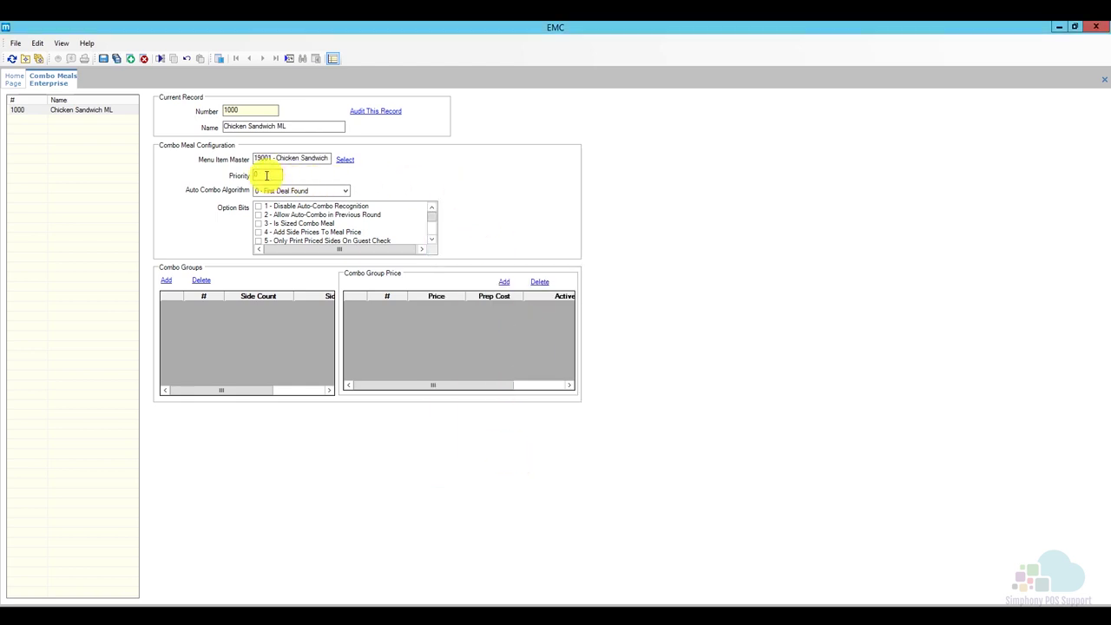
{"action": "left_click", "coordinate": [284, 190]}
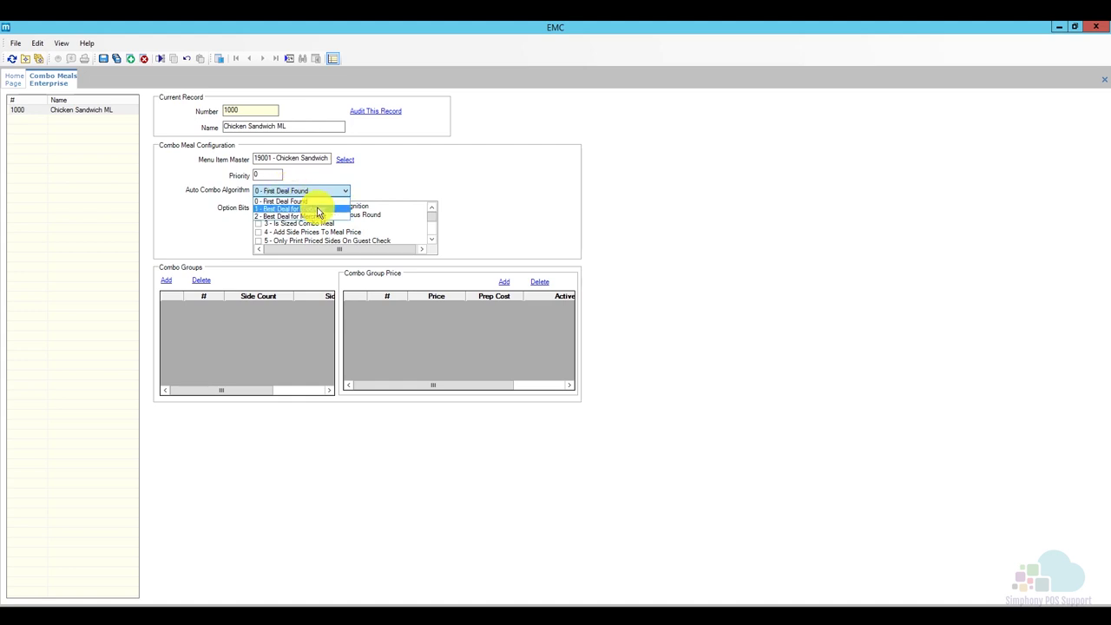
{"action": "left_click", "coordinate": [318, 209]}
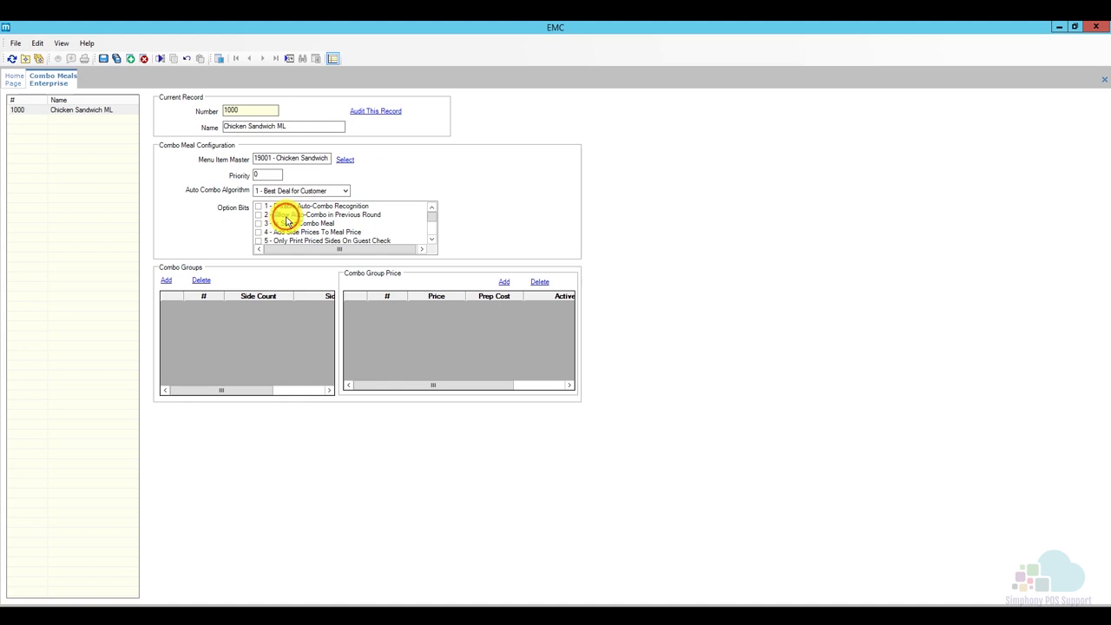
{"action": "left_click", "coordinate": [287, 216]}
{"action": "scroll", "coordinate": [304, 224], "scroll_direction": "down", "scroll_amount": 3}
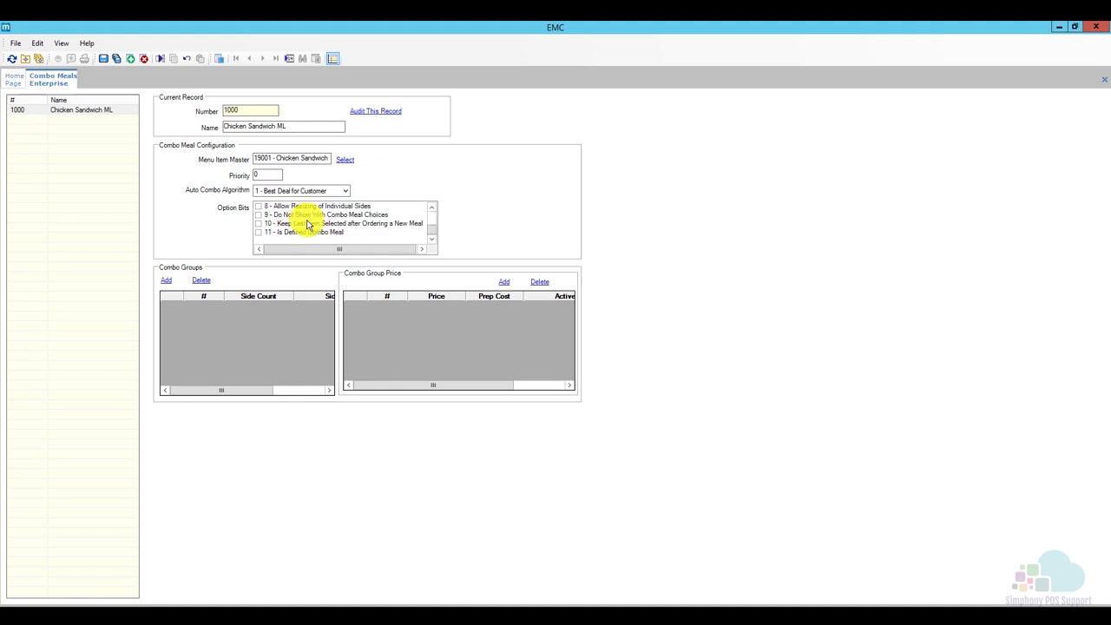
{"action": "left_click", "coordinate": [307, 224]}
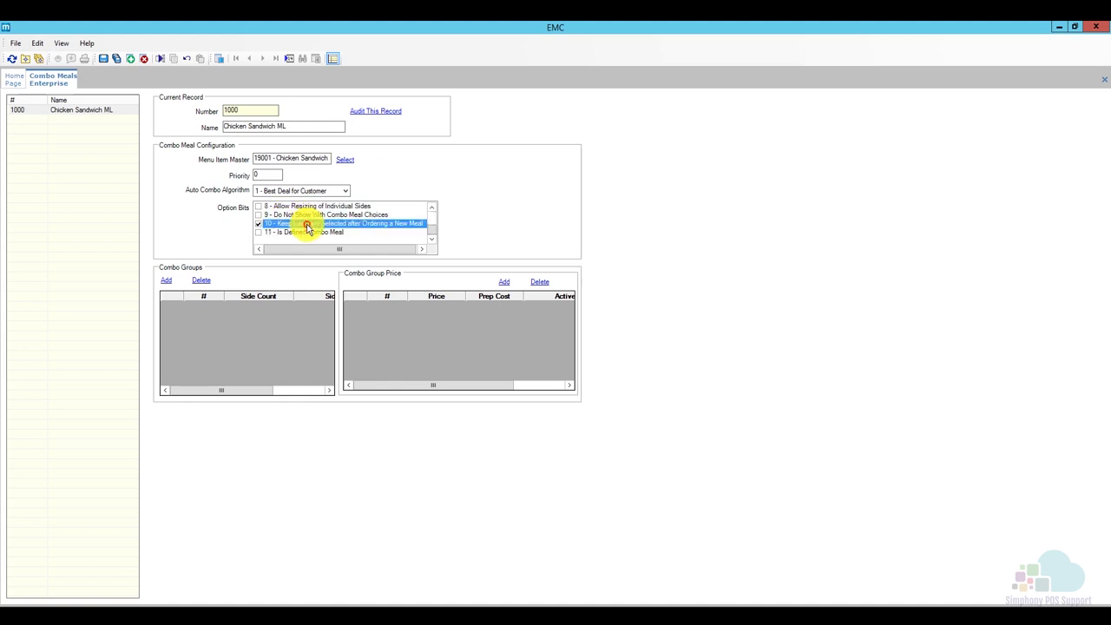
- Add a first combo group row using the Chicken Sandwich side item group
{"action": "left_click", "coordinate": [166, 281]}
{"action": "left_click_drag", "start_coordinate": [228, 392], "coordinate": [292, 390]}
{"action": "left_click", "coordinate": [329, 308]}
{"action": "left_click", "coordinate": [329, 308]}
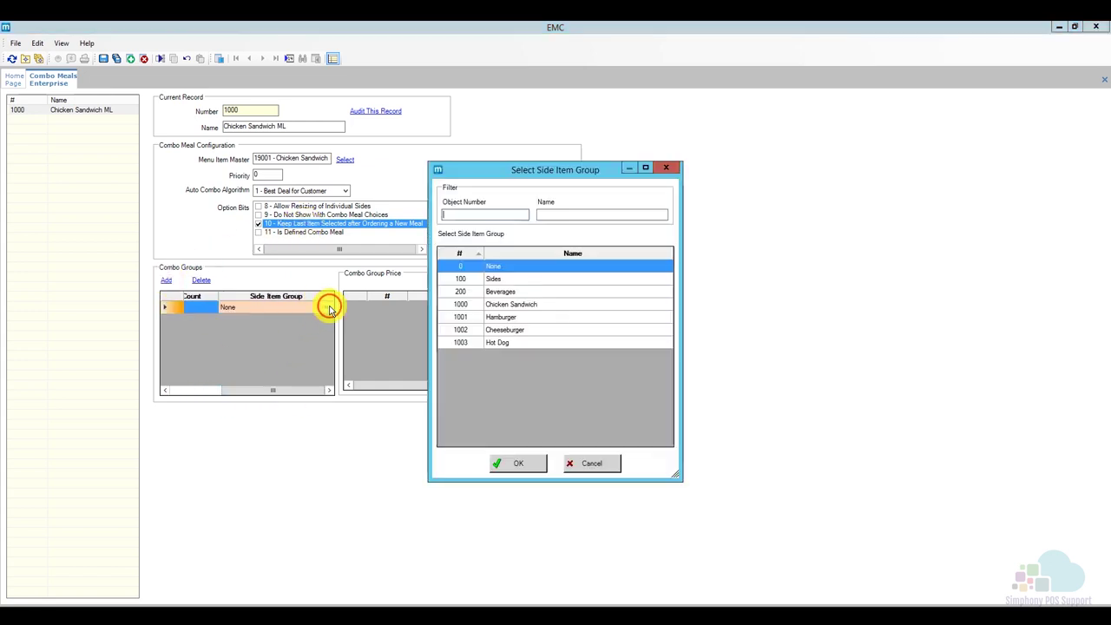
{"action": "left_click", "coordinate": [526, 304]}
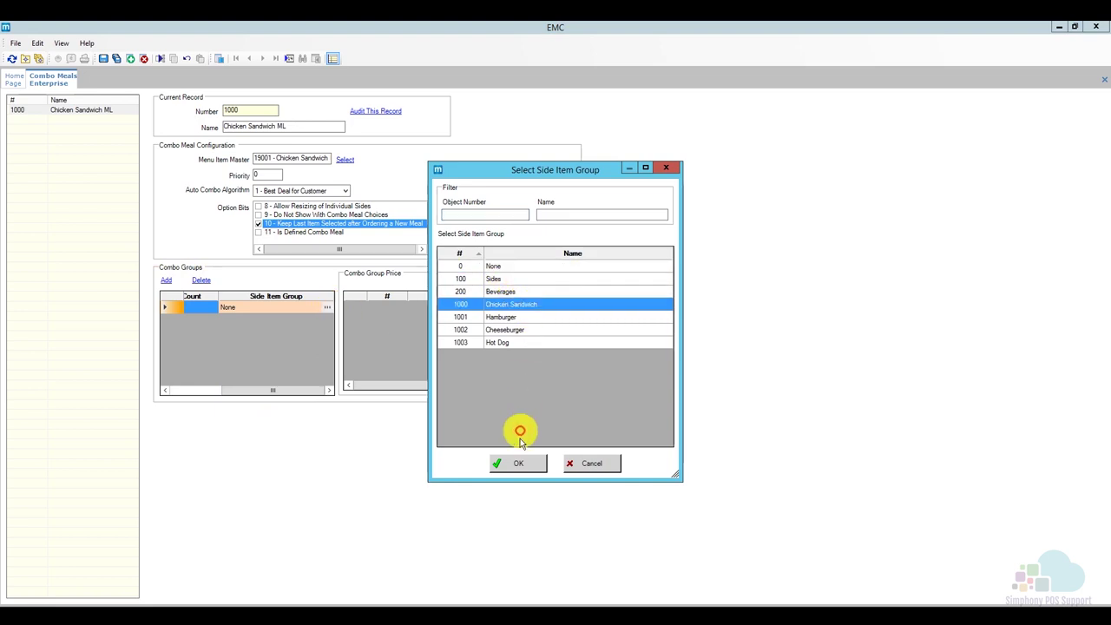
{"action": "left_click", "coordinate": [512, 463]}
- Add a second combo group row using the Sides group
{"action": "left_click_drag", "start_coordinate": [289, 394], "coordinate": [256, 390]}
{"action": "left_click", "coordinate": [167, 284]}
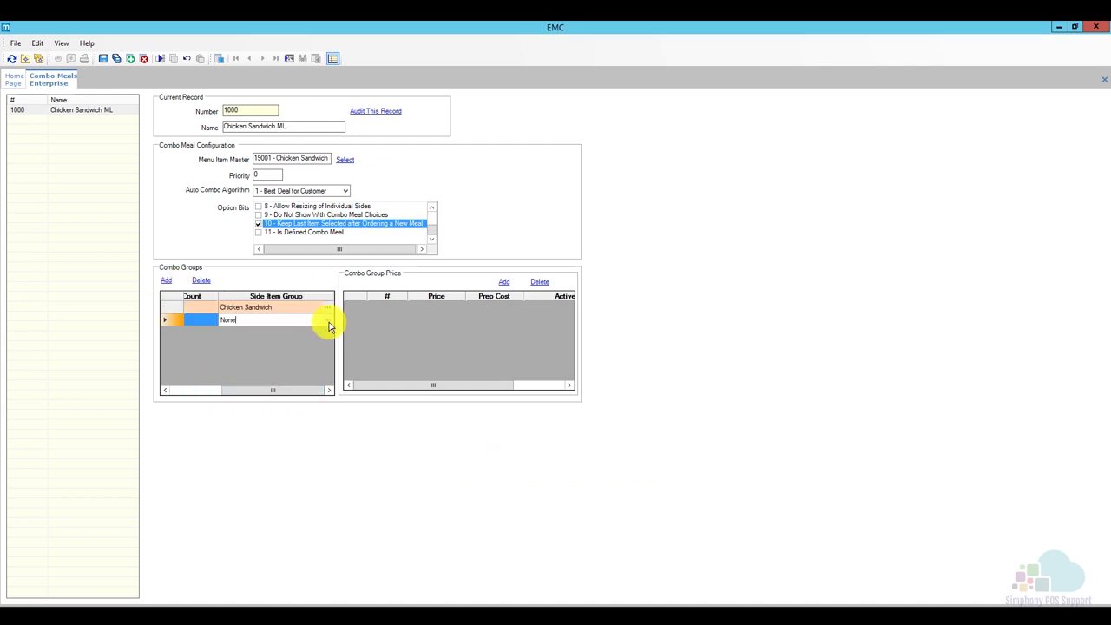
{"action": "left_click", "coordinate": [327, 320]}
{"action": "left_click", "coordinate": [504, 280]}
{"action": "left_click", "coordinate": [531, 463]}
- Add a third row with the Beverages group and save the combo meal
{"action": "left_click_drag", "start_coordinate": [261, 390], "coordinate": [284, 393]}
{"action": "left_click", "coordinate": [166, 281]}
{"action": "left_click", "coordinate": [328, 336]}
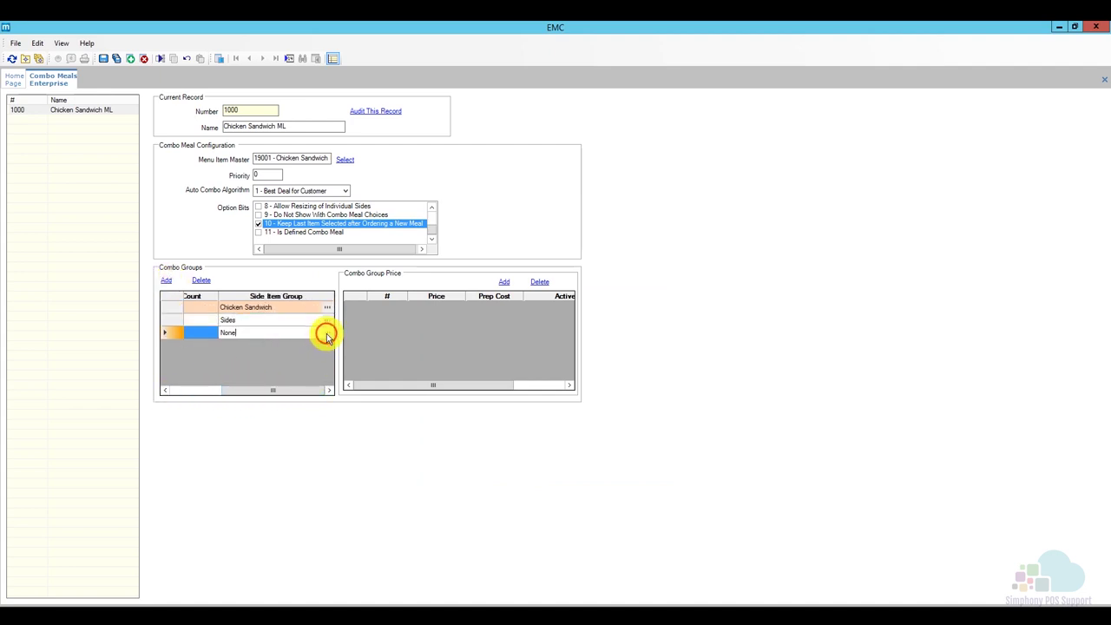
{"action": "left_click", "coordinate": [327, 335]}
{"action": "left_click", "coordinate": [493, 292]}
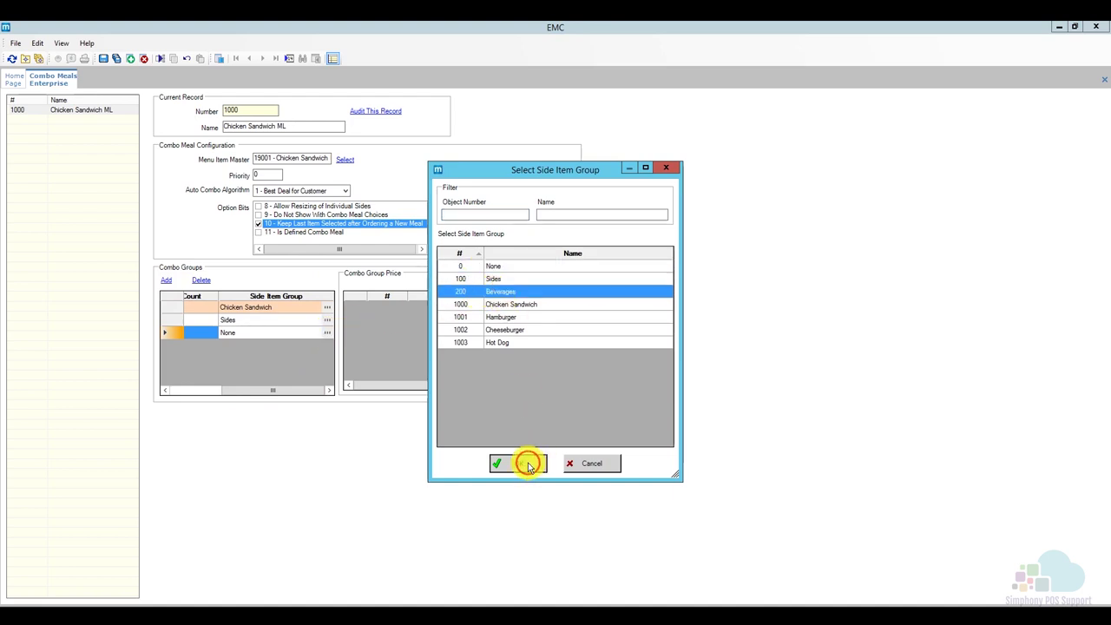
{"action": "left_click", "coordinate": [528, 466]}
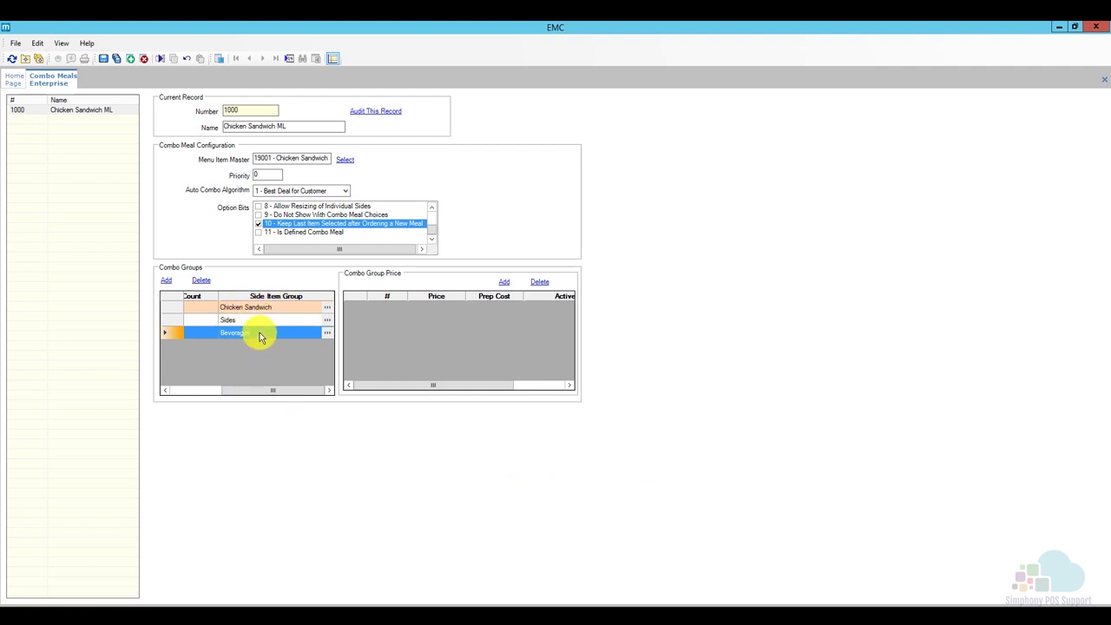
{"action": "left_click", "coordinate": [102, 59]}
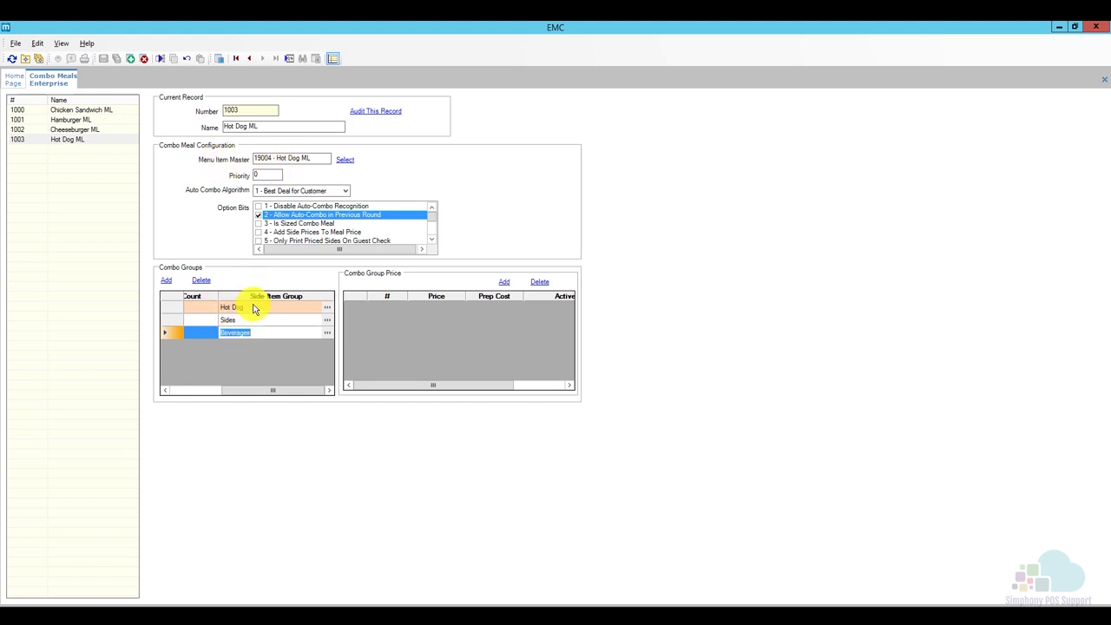
- Close Combo Meals, then load the Transactions page in Page Design with a 16:9 aspect preview
{"action": "right_click", "coordinate": [52, 82]}
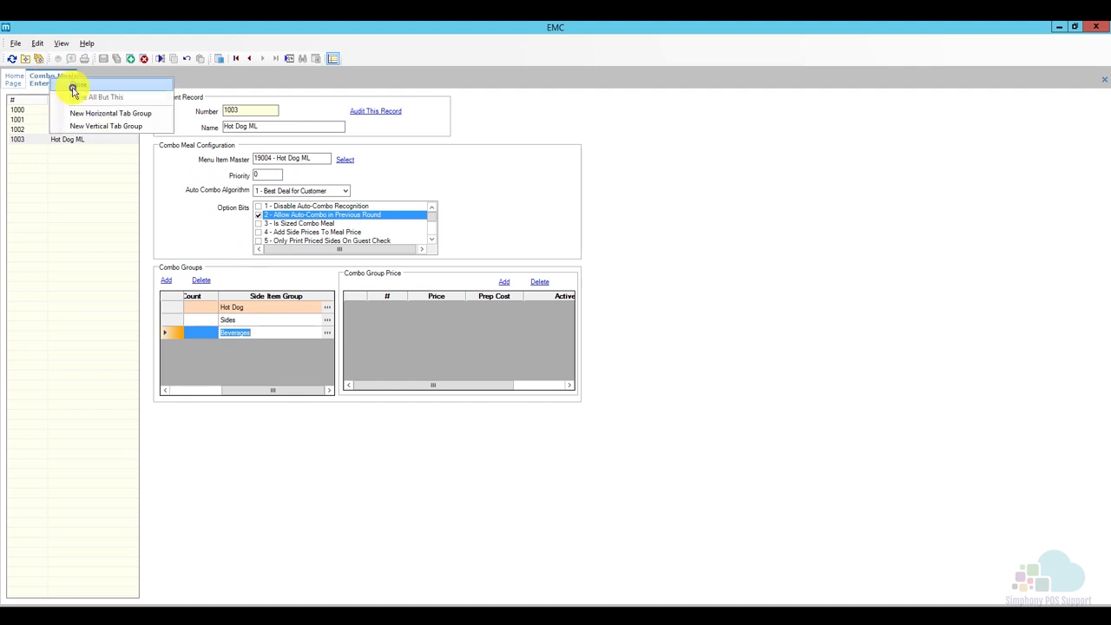
{"action": "left_click", "coordinate": [87, 94]}
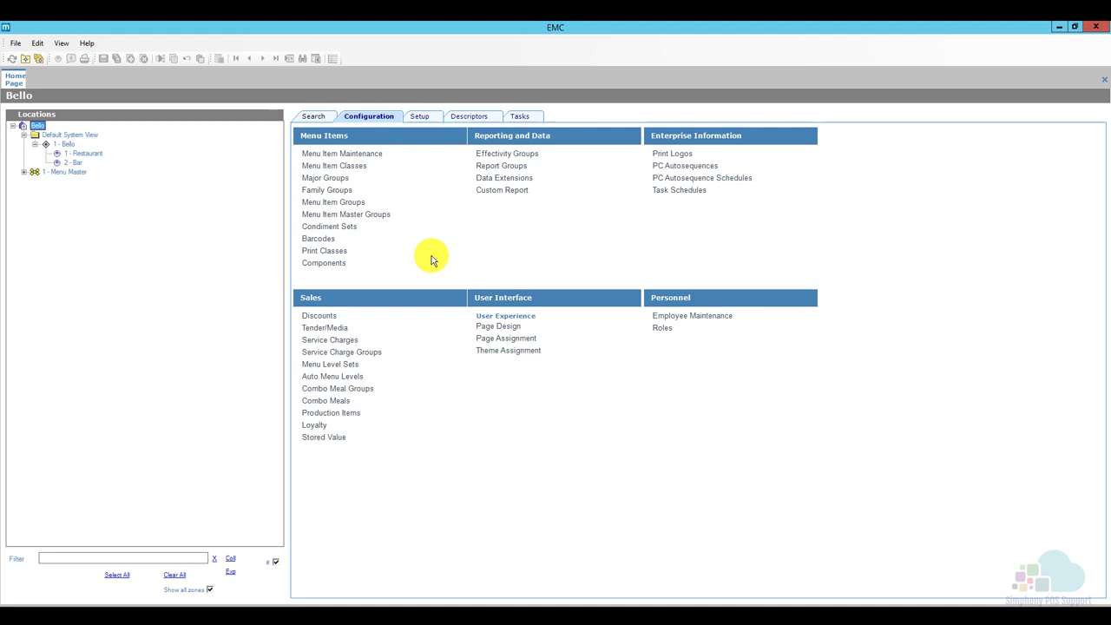
{"action": "left_click", "coordinate": [498, 326]}
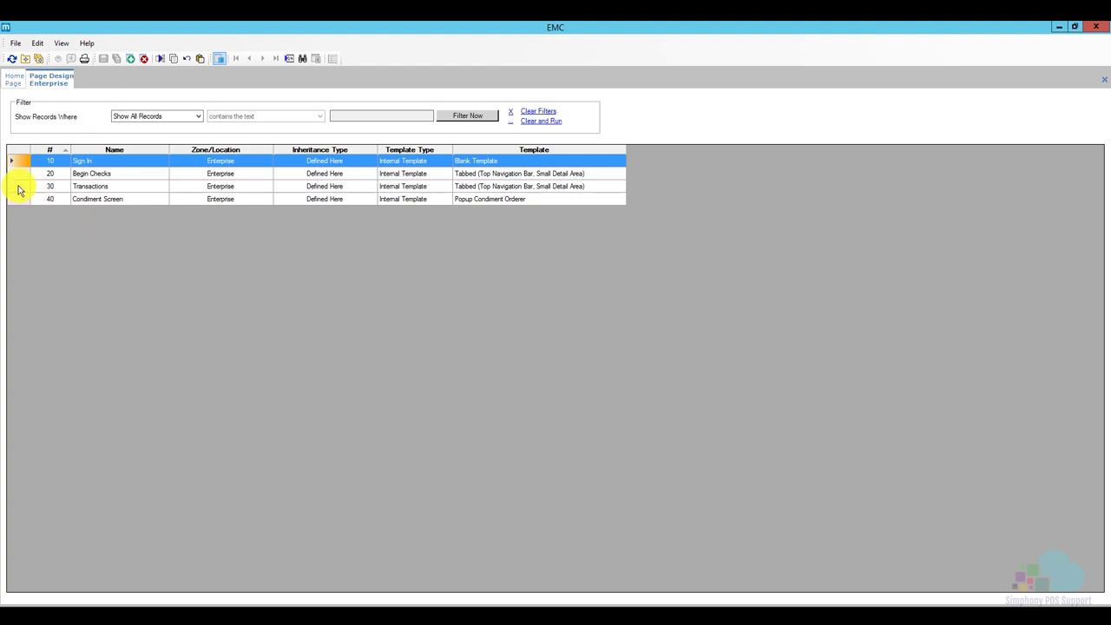
{"action": "double_click", "coordinate": [20, 190]}
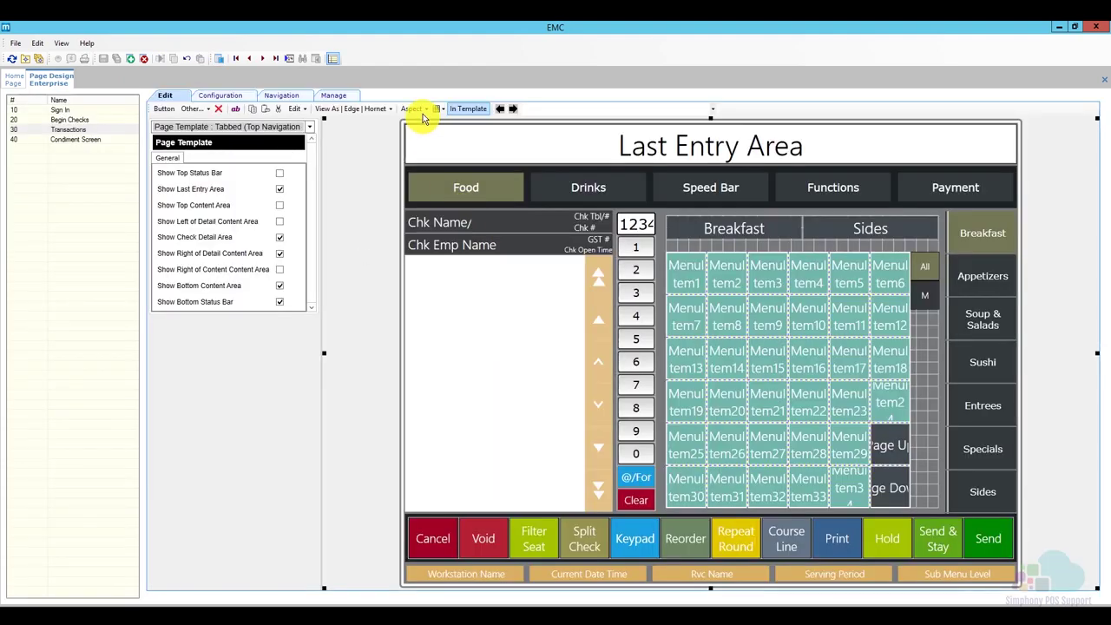
{"action": "left_click", "coordinate": [420, 111]}
{"action": "left_click", "coordinate": [426, 150]}
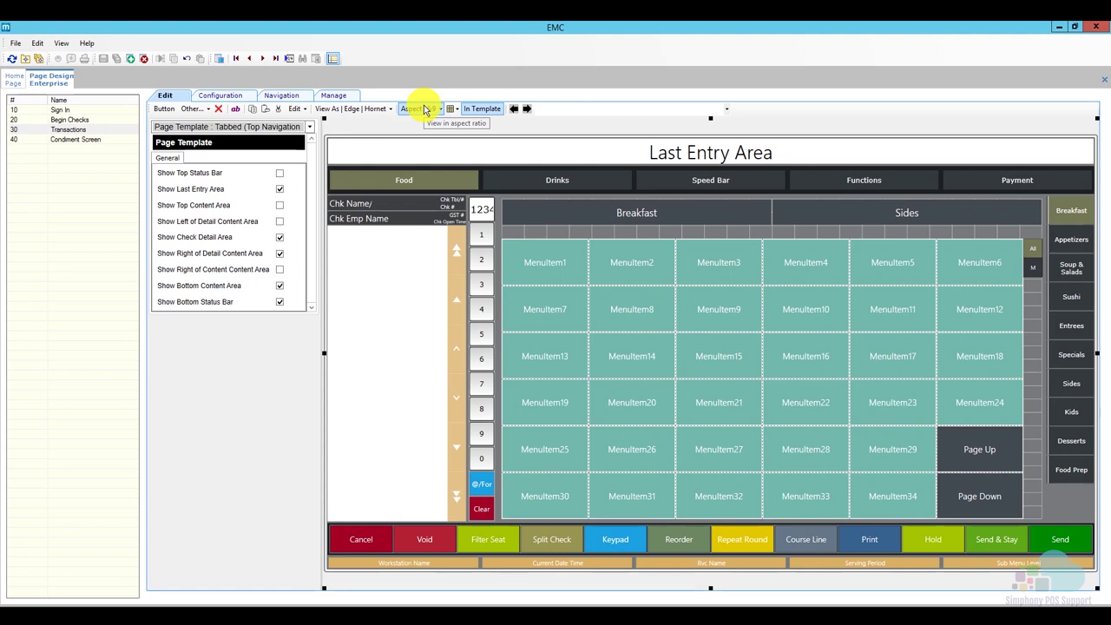
- Add a Combo tabbed content navigation item and move it four places left to sit after Food
{"action": "left_click", "coordinate": [412, 180]}
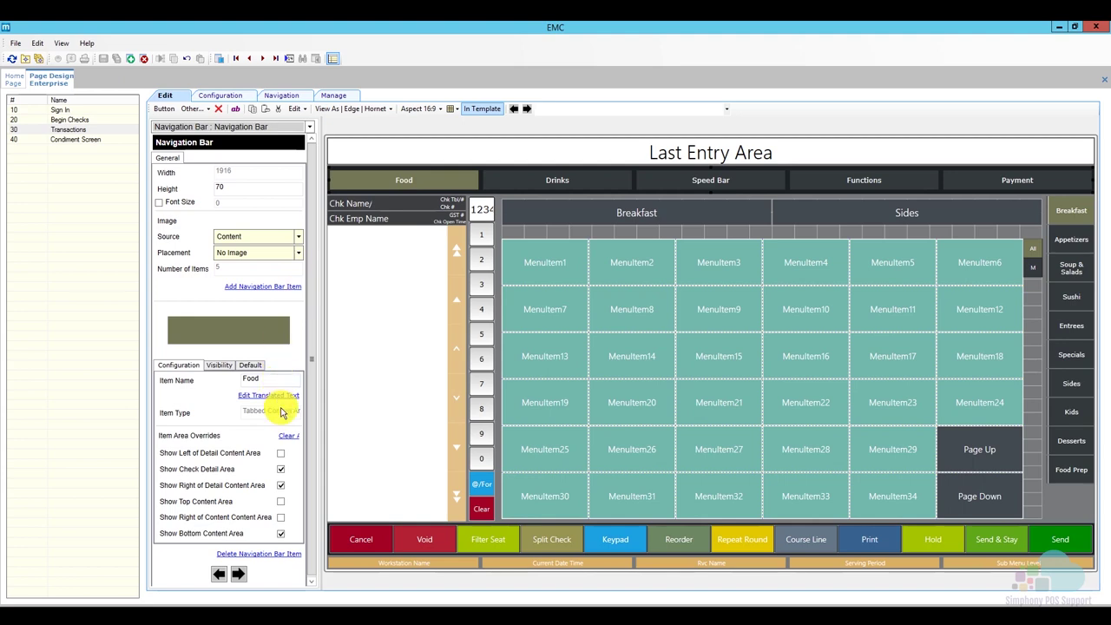
{"action": "left_click", "coordinate": [266, 289]}
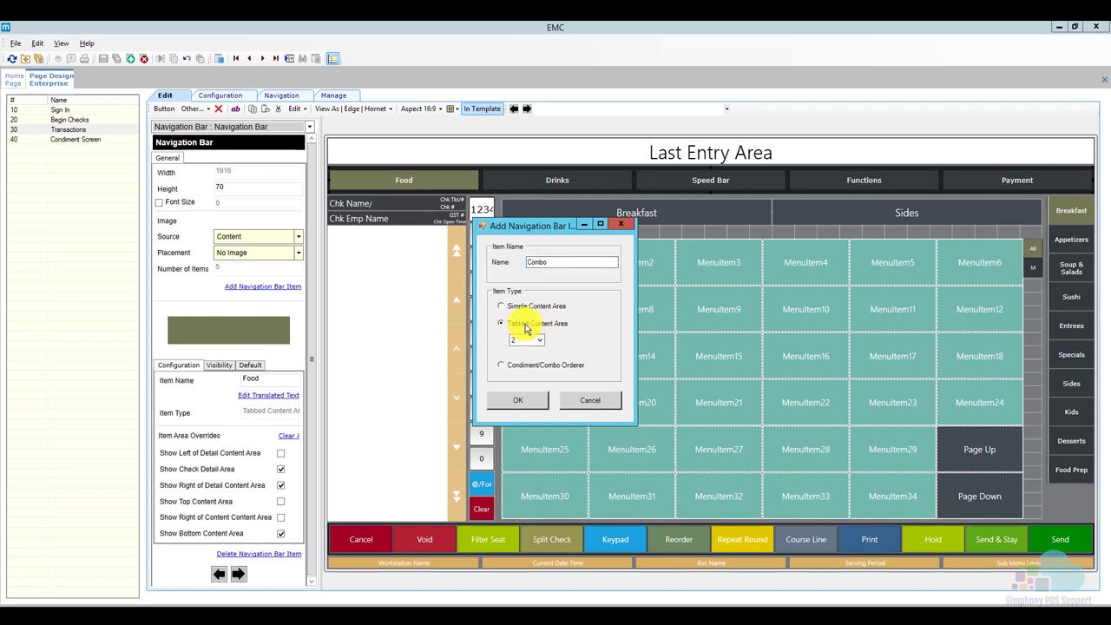
{"action": "left_click", "coordinate": [524, 401]}
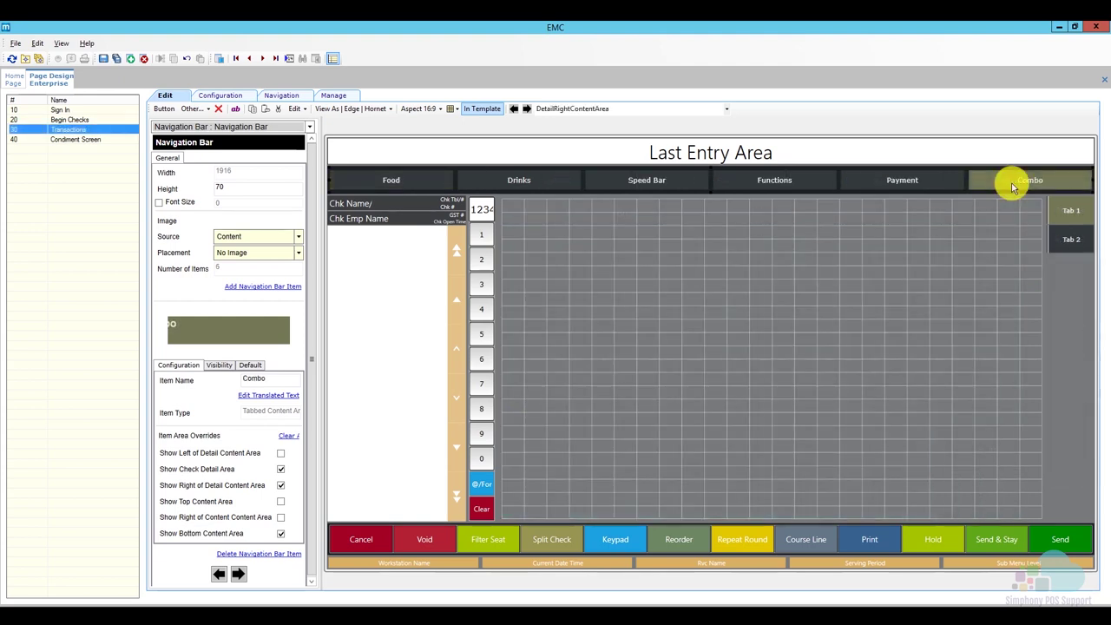
{"action": "left_click", "coordinate": [220, 575]}
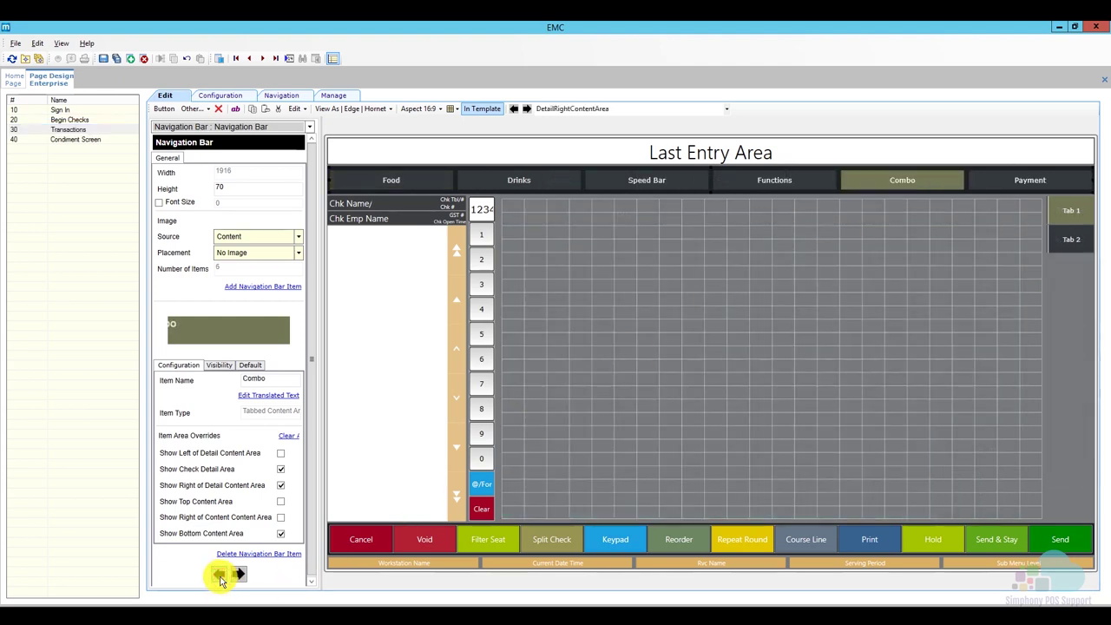
{"action": "left_click", "coordinate": [221, 575]}
{"action": "left_click", "coordinate": [221, 575]}
{"action": "left_click", "coordinate": [220, 574]}
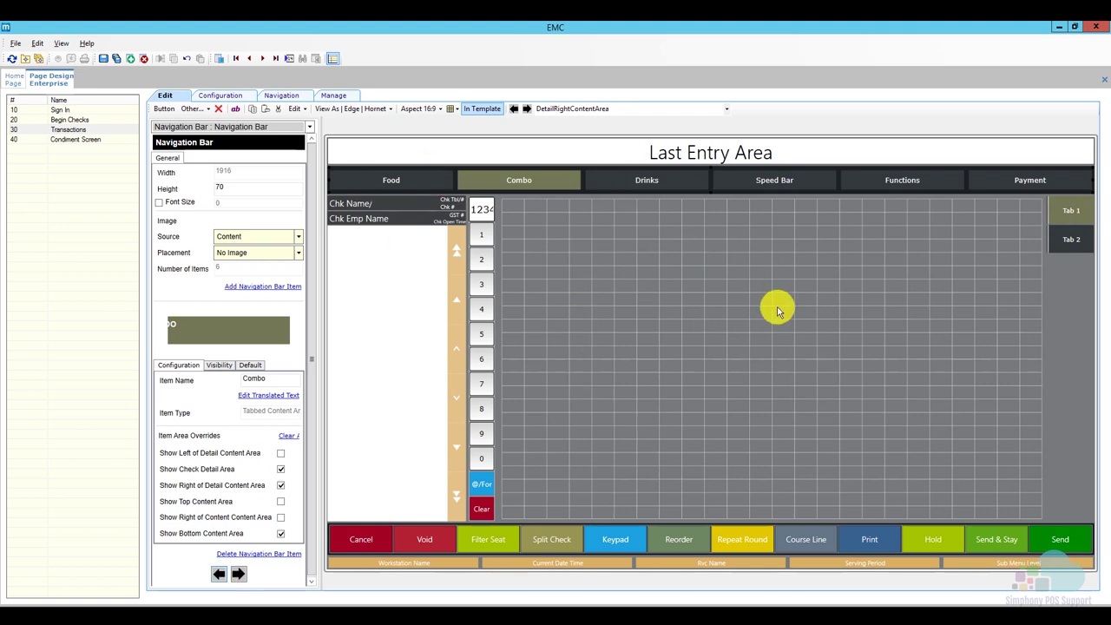
- Rename the Combo area's Tab 1 to Combos and Tab 2 to Mods
{"action": "left_click", "coordinate": [1063, 210]}
{"action": "left_click_drag", "start_coordinate": [224, 372], "coordinate": [198, 374]}
{"action": "type", "text": "Combos"}
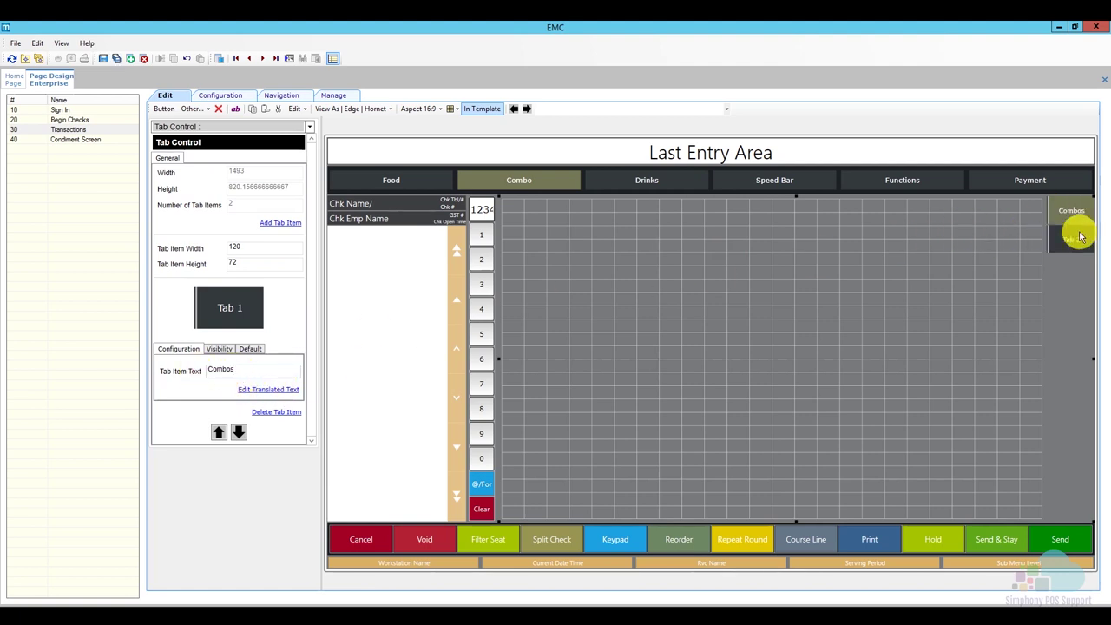
{"action": "left_click", "coordinate": [1073, 236]}
{"action": "left_click_drag", "start_coordinate": [241, 372], "coordinate": [192, 379]}
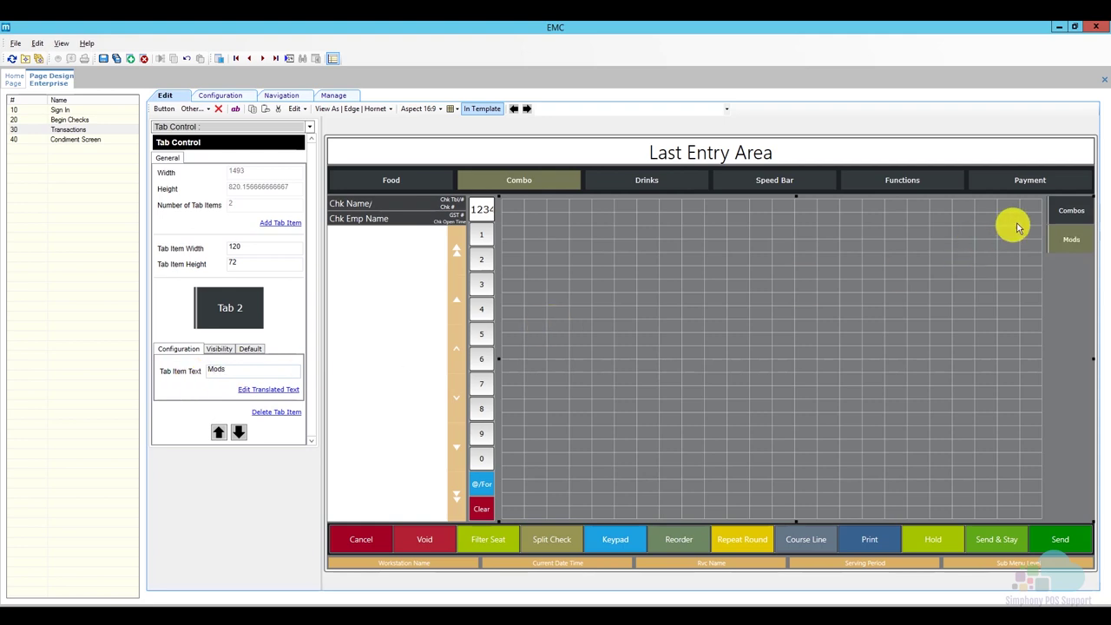
- Resize the Combos button grid to 10 rows by 4 columns, confirming the shrink
{"action": "left_click", "coordinate": [1071, 209]}
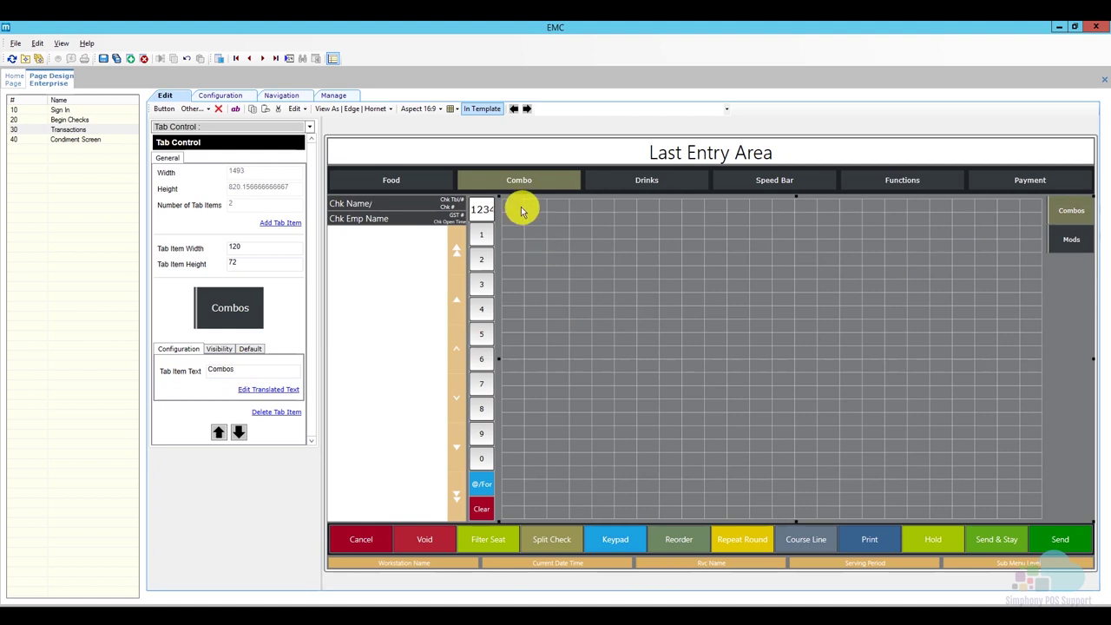
{"action": "left_click", "coordinate": [653, 277]}
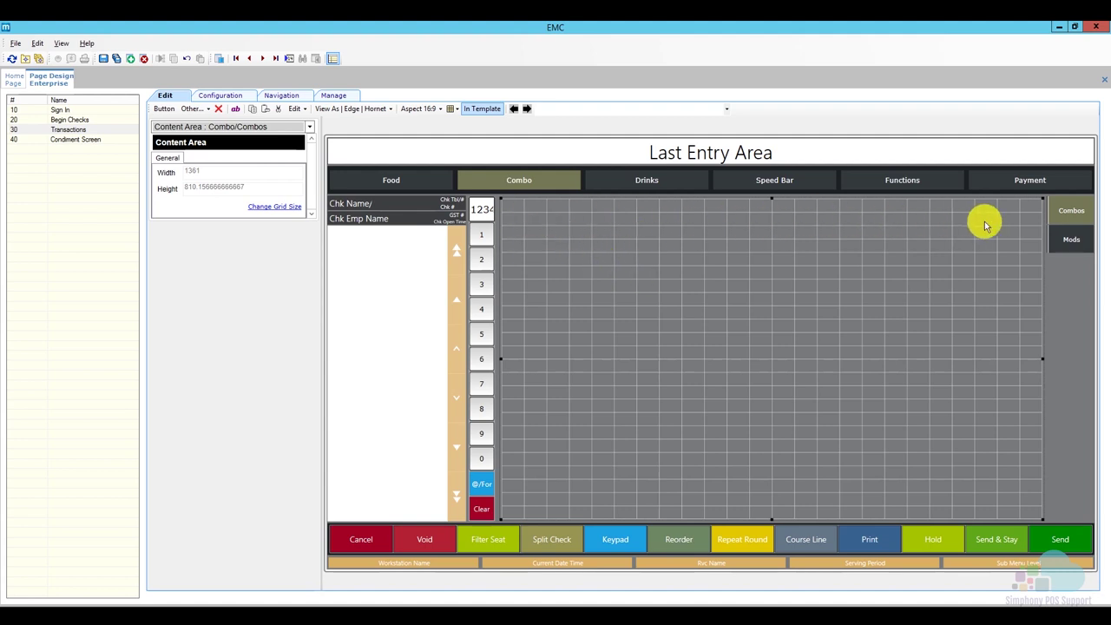
{"action": "right_click", "coordinate": [643, 283]}
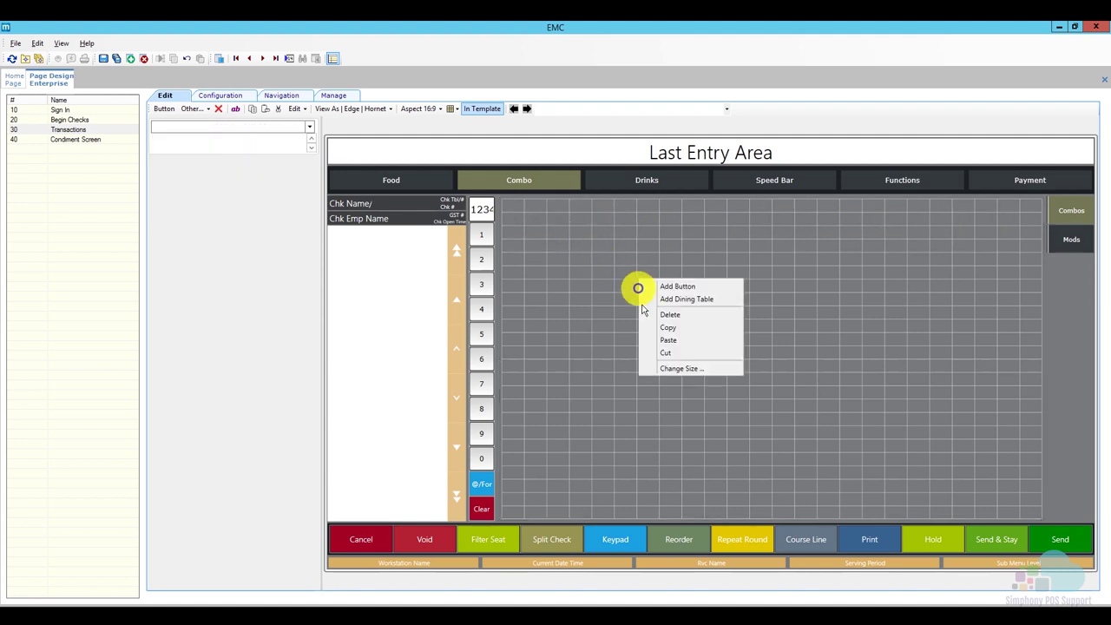
{"action": "left_click", "coordinate": [677, 373]}
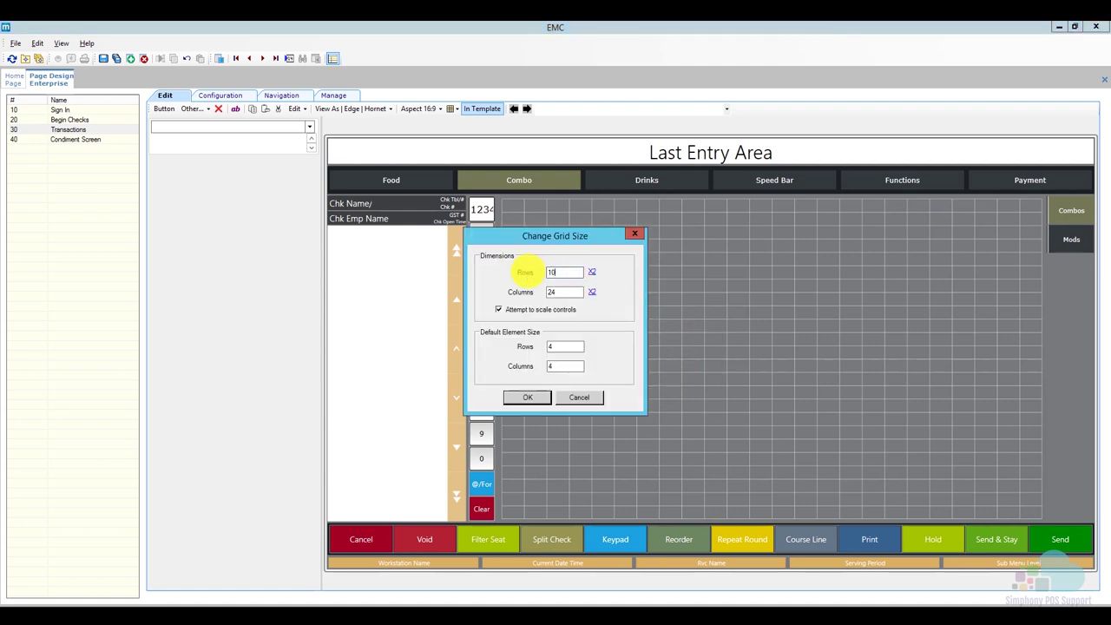
{"action": "left_click", "coordinate": [528, 397]}
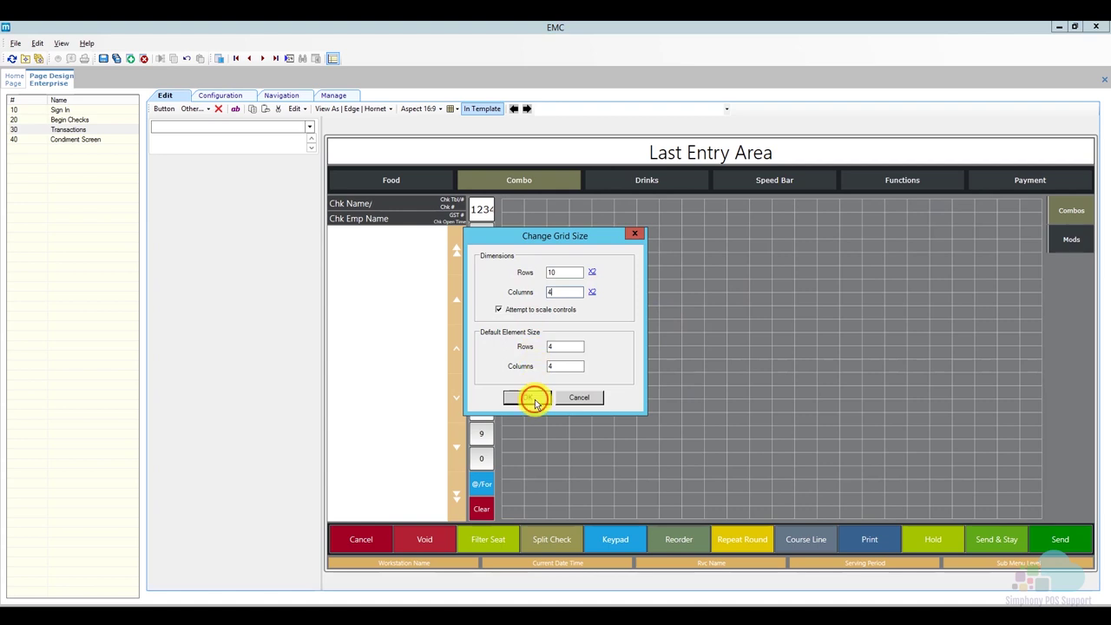
{"action": "left_click", "coordinate": [601, 371]}
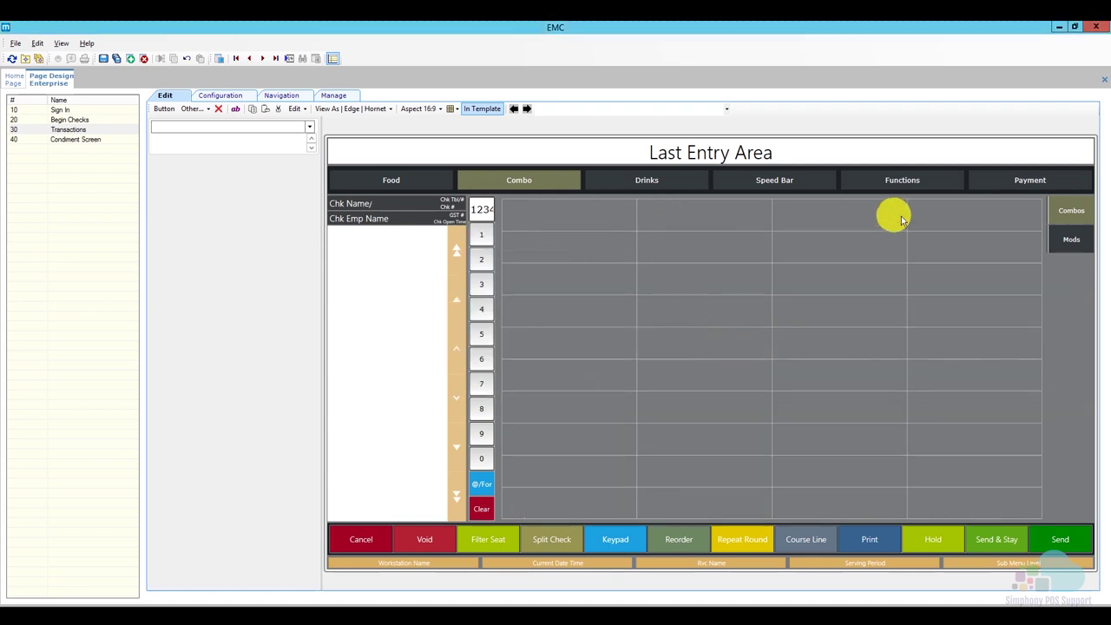
{"action": "right_click", "coordinate": [543, 213]}
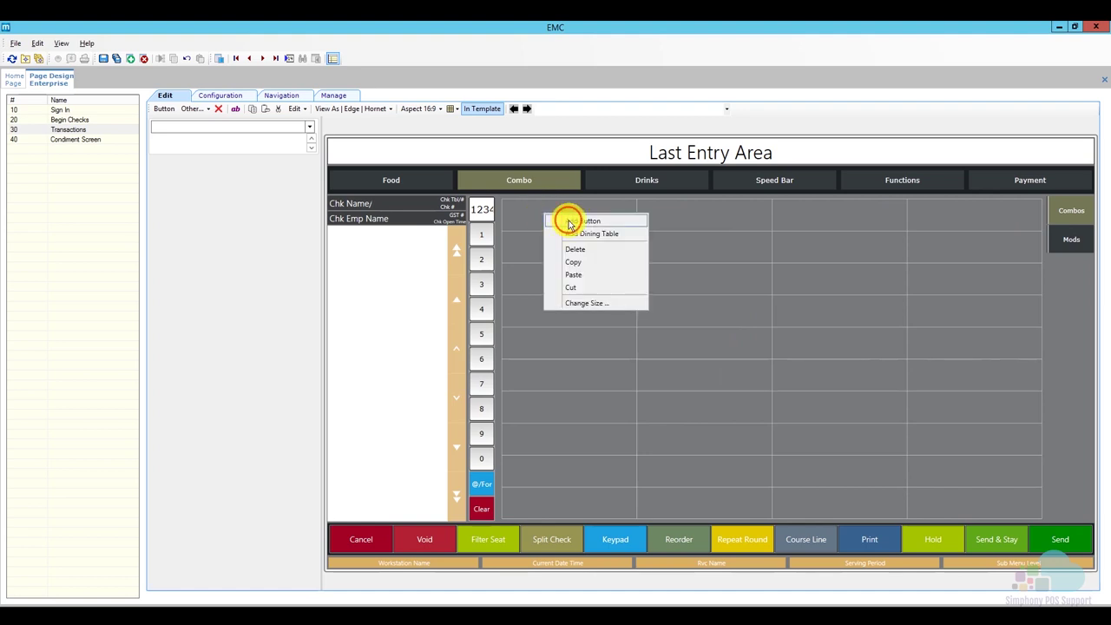
- Add a yellow button in the top-left cell that rings up menu item 19001 Chicken Sandwich ML
{"action": "left_click", "coordinate": [566, 218]}
{"action": "left_click_drag", "start_coordinate": [1041, 327], "coordinate": [635, 231]}
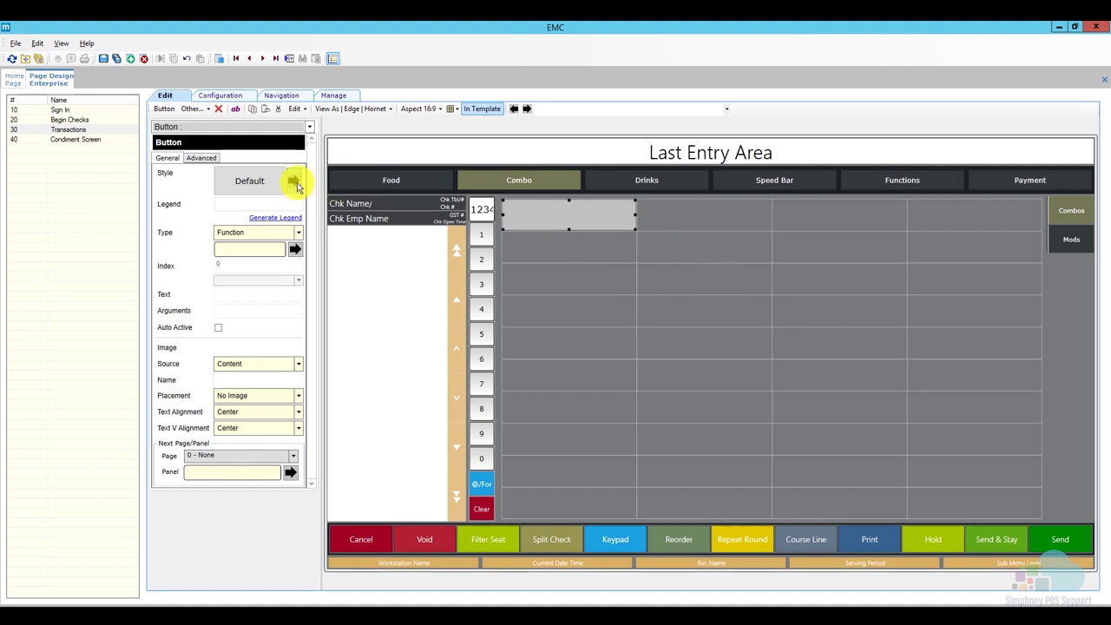
{"action": "left_click", "coordinate": [296, 182]}
{"action": "left_click", "coordinate": [387, 429]}
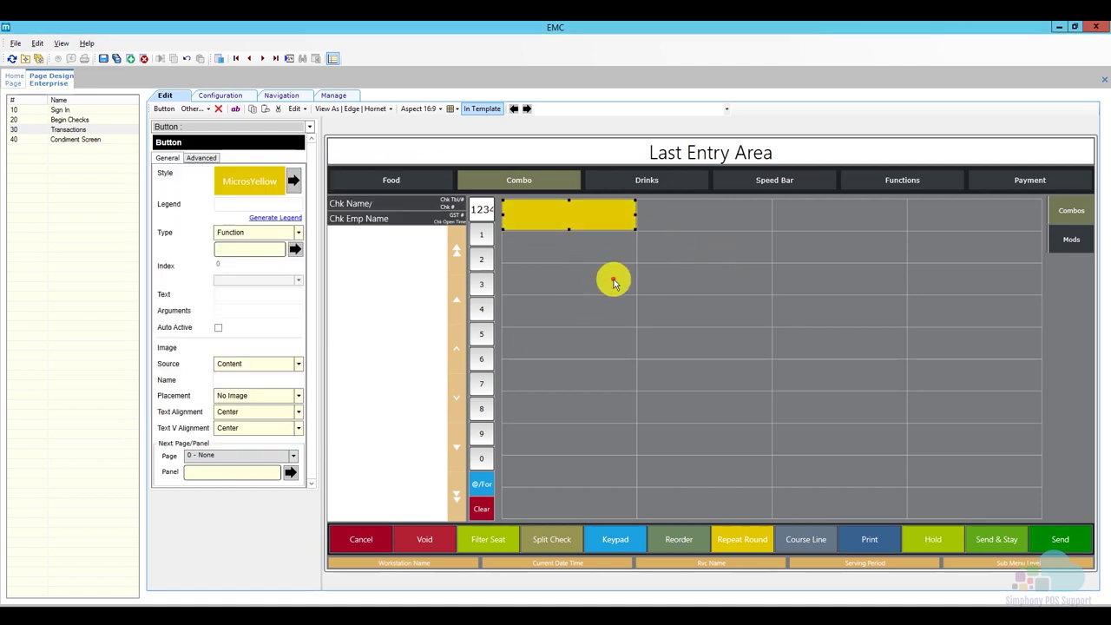
{"action": "left_click", "coordinate": [301, 233]}
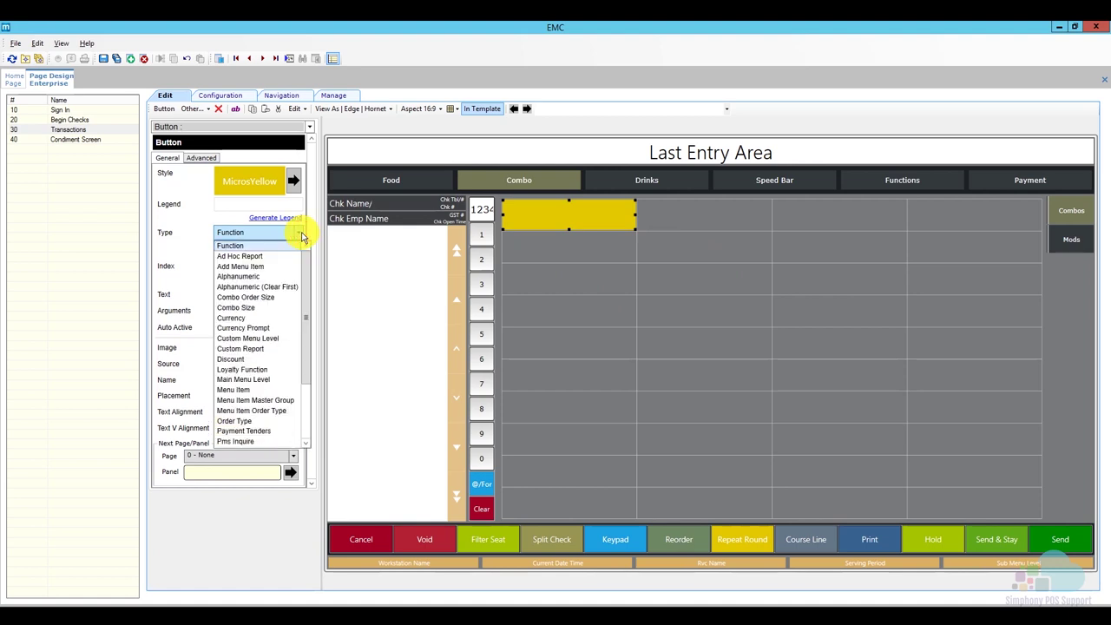
{"action": "left_click", "coordinate": [262, 391]}
{"action": "left_click", "coordinate": [295, 251]}
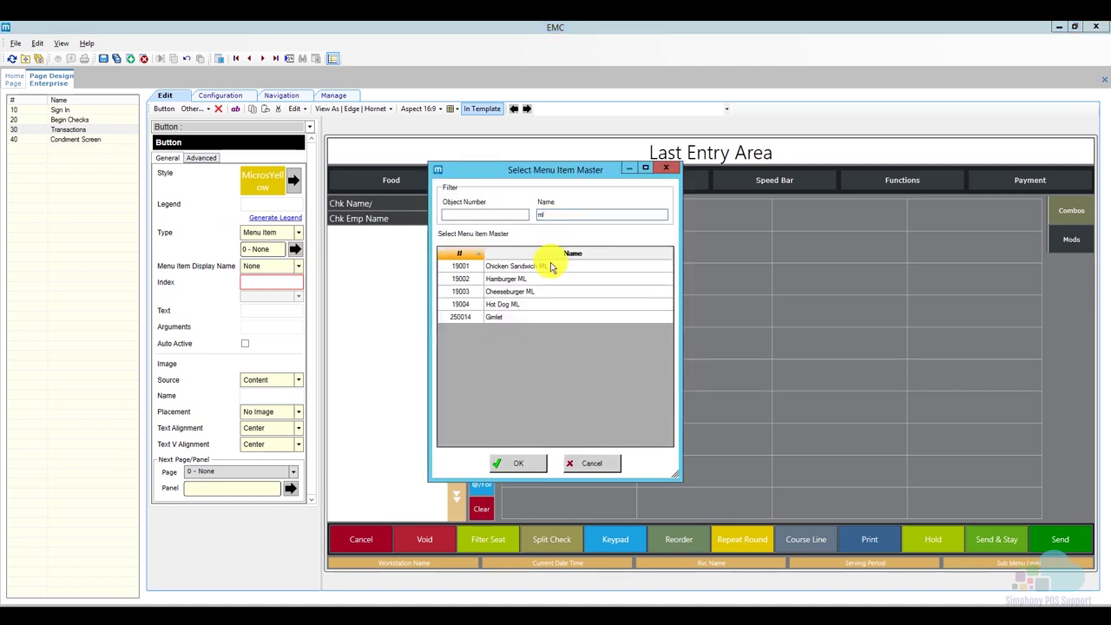
{"action": "left_click", "coordinate": [544, 266]}
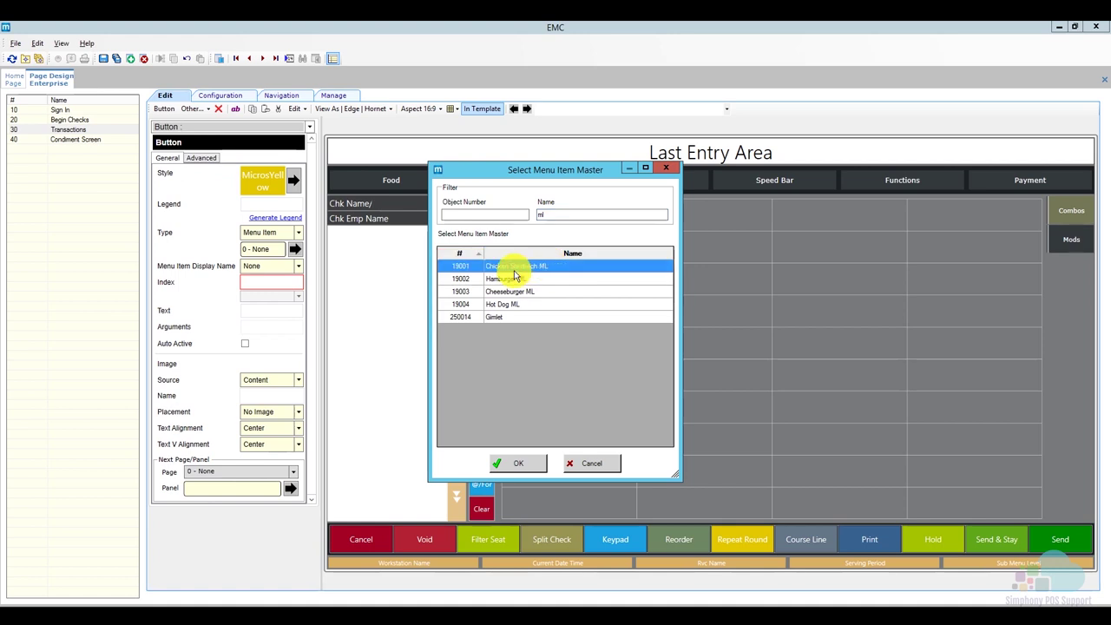
{"action": "left_click", "coordinate": [536, 463]}
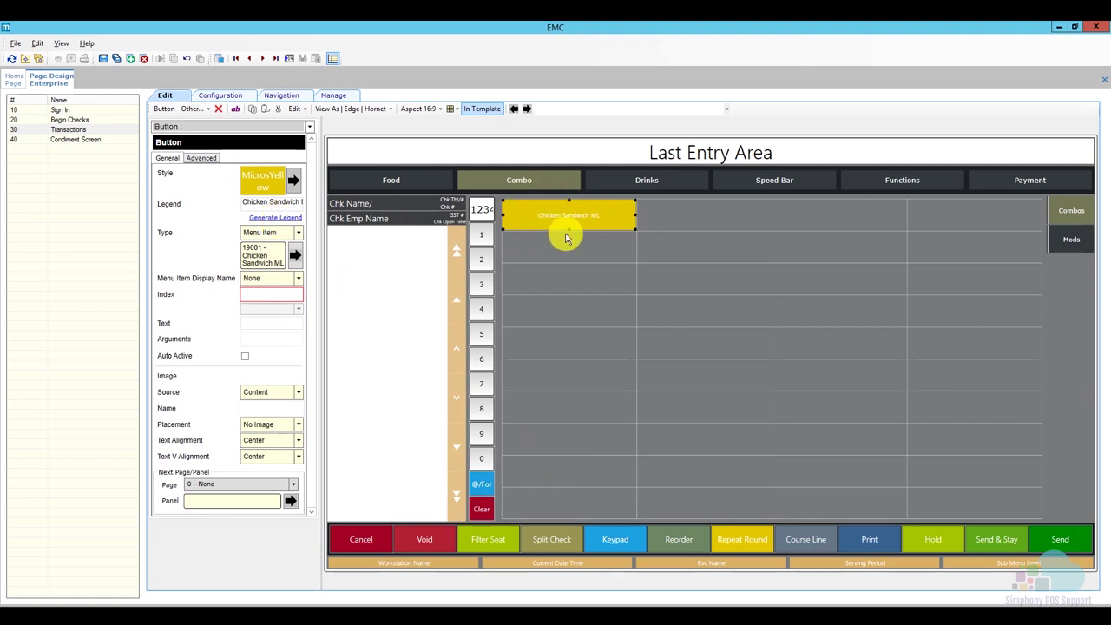
- Enable a custom label font size of 25 on the Advanced settings
{"action": "left_click", "coordinate": [204, 159]}
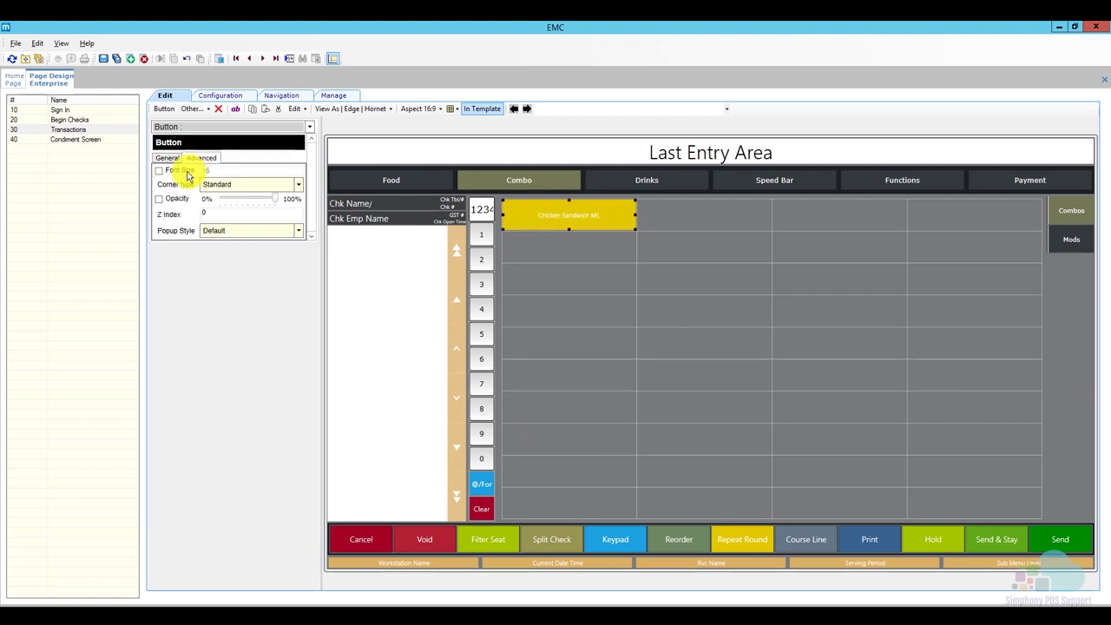
{"action": "left_click", "coordinate": [193, 171]}
{"action": "left_click", "coordinate": [202, 172]}
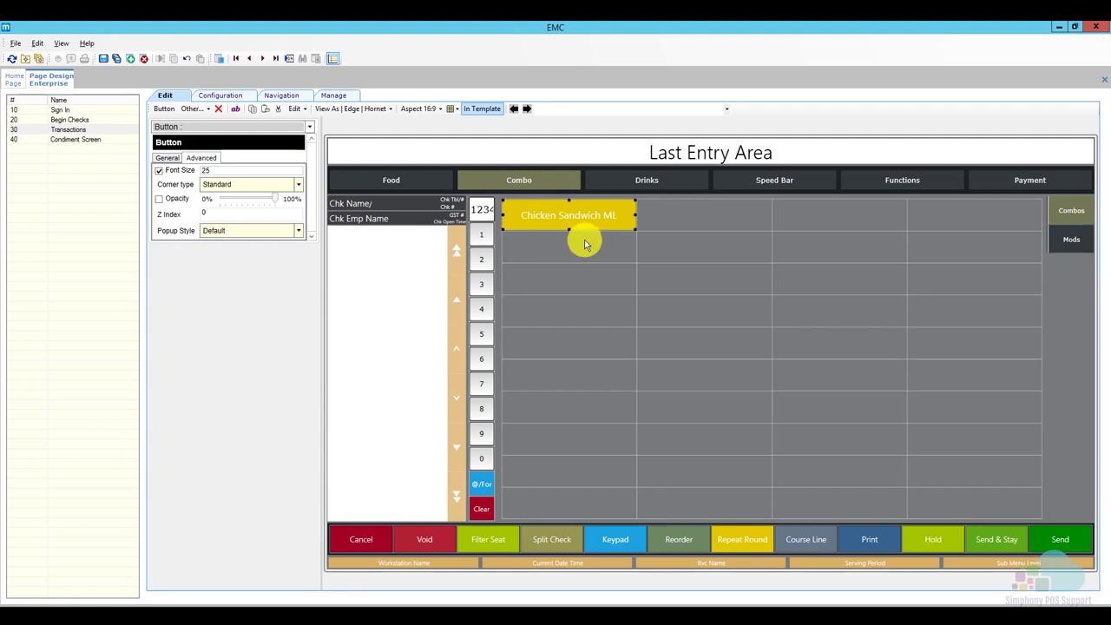
{"action": "left_click", "coordinate": [168, 160]}
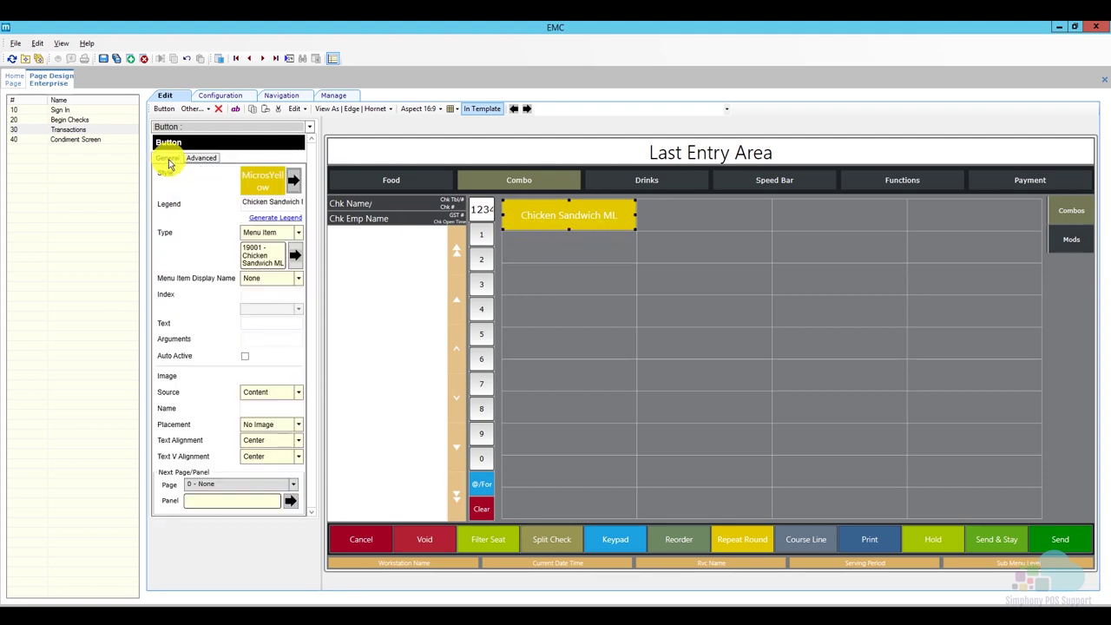
- Copy the Chicken Sandwich ML button beside itself and reassign the copy to Hamburger ML
{"action": "right_click", "coordinate": [582, 219]}
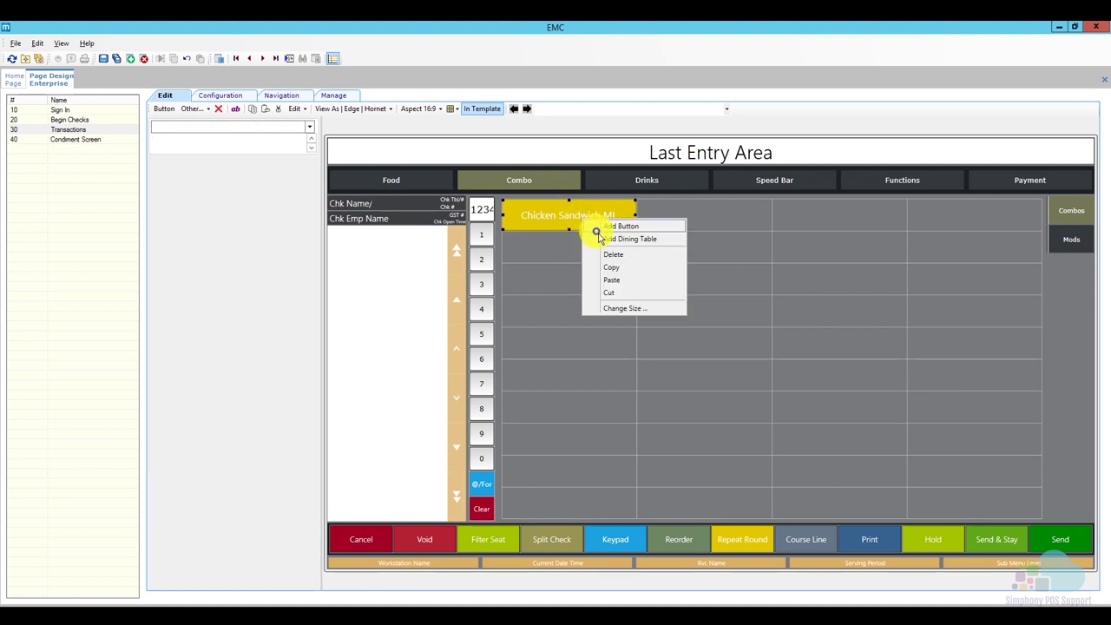
{"action": "left_click", "coordinate": [624, 269]}
{"action": "right_click", "coordinate": [705, 246]}
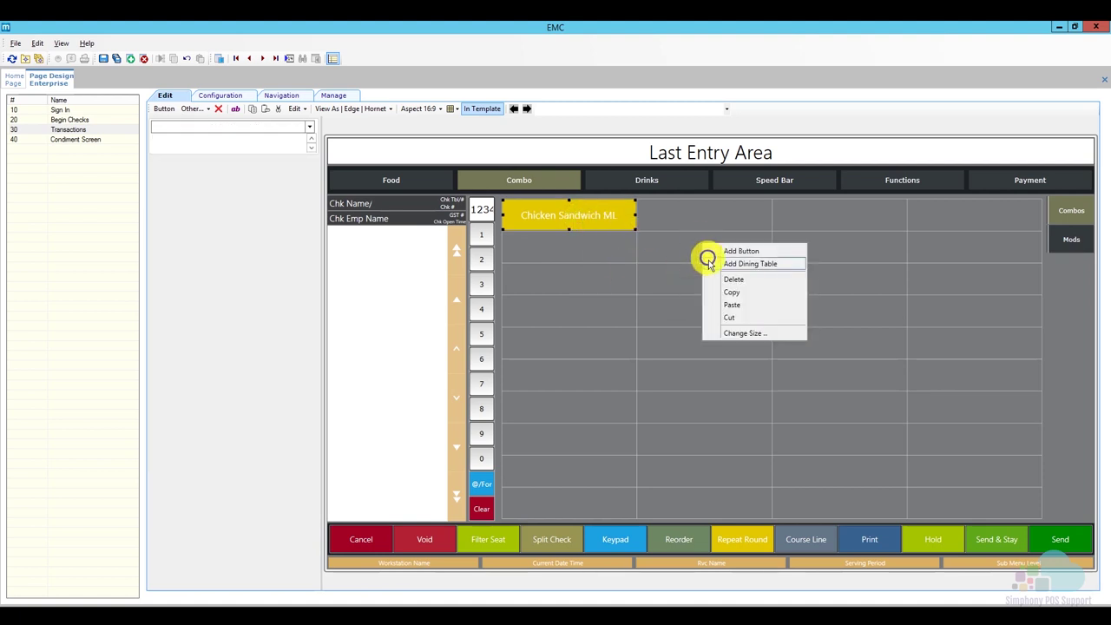
{"action": "left_click", "coordinate": [750, 304]}
{"action": "left_click_drag", "start_coordinate": [720, 310], "coordinate": [722, 214]}
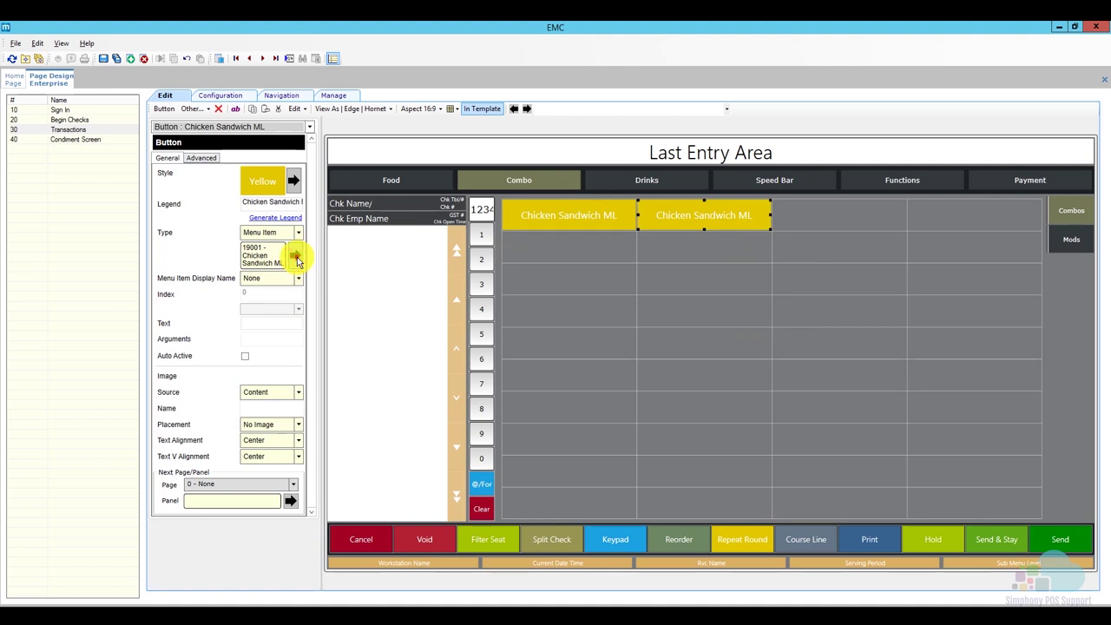
{"action": "left_click", "coordinate": [295, 257]}
{"action": "left_click", "coordinate": [526, 443]}
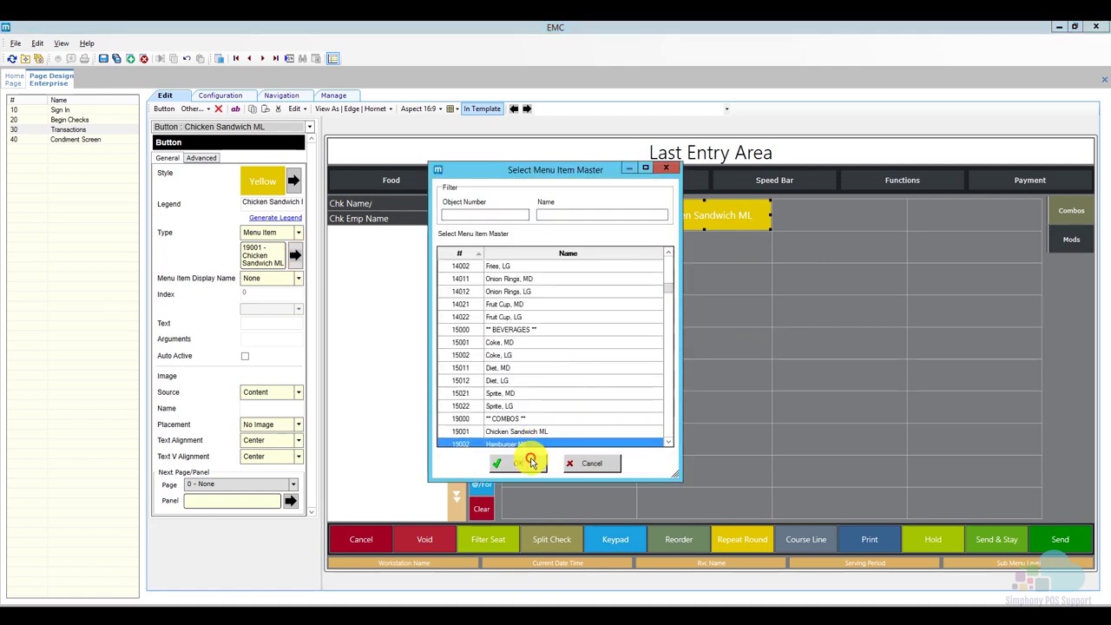
{"action": "left_click", "coordinate": [529, 462]}
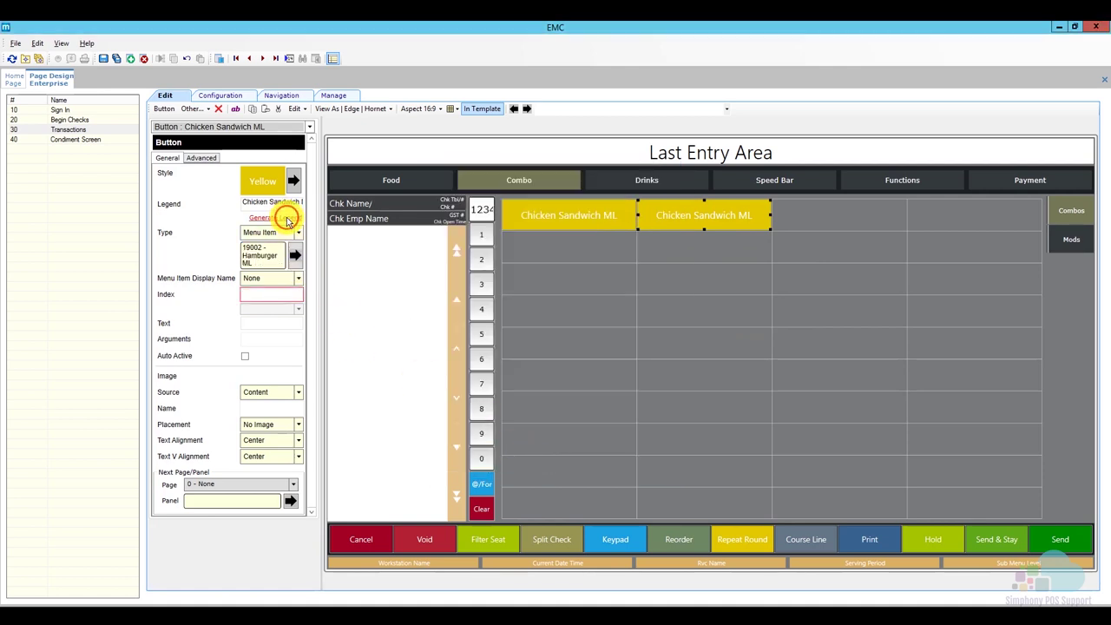
- Copy both top-row buttons into the two remaining top-row cells on the right
{"action": "right_click", "coordinate": [745, 257]}
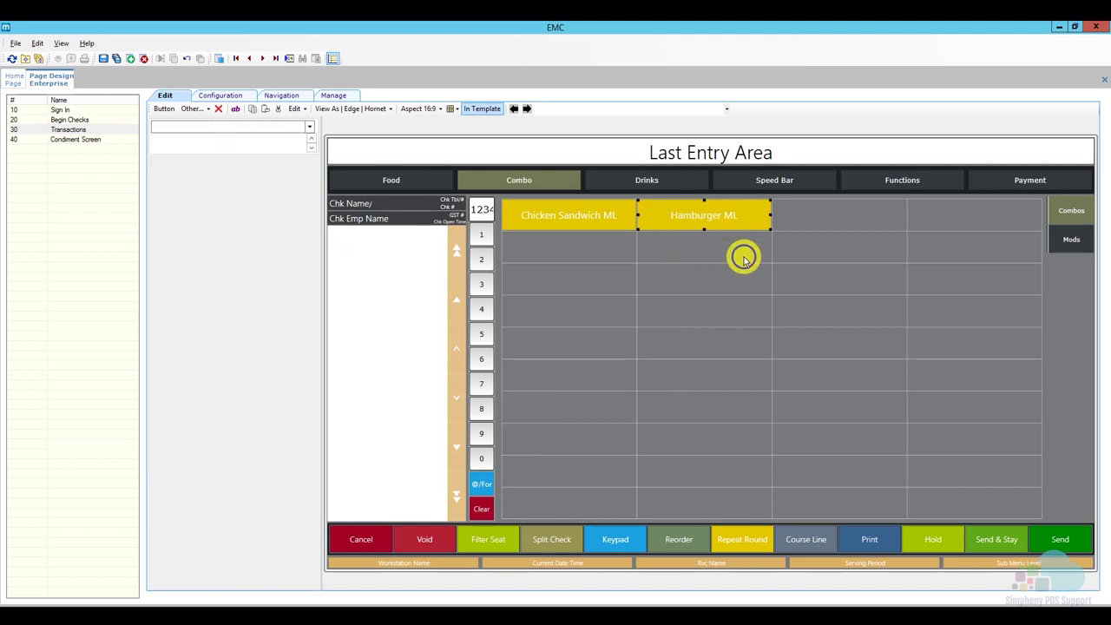
{"action": "left_click_drag", "start_coordinate": [556, 272], "coordinate": [701, 223]}
{"action": "right_click", "coordinate": [651, 223]}
{"action": "left_click", "coordinate": [686, 271]}
{"action": "right_click", "coordinate": [688, 297]}
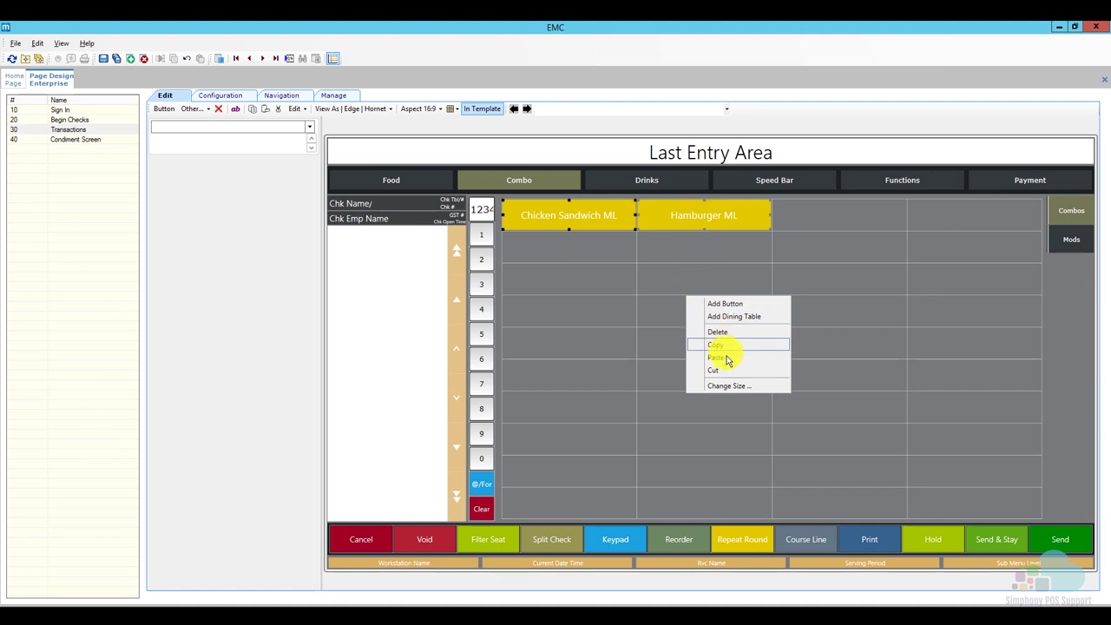
{"action": "left_click", "coordinate": [720, 353]}
{"action": "left_click_drag", "start_coordinate": [737, 347], "coordinate": [871, 226]}
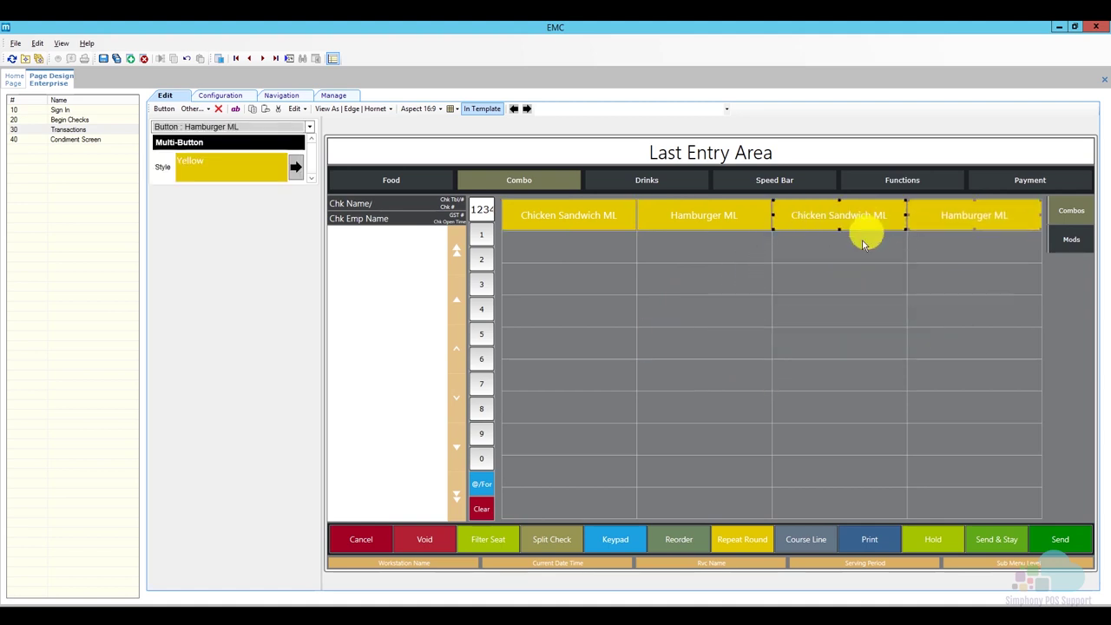
- Reassign the third top-row button to Cheeseburger ML
{"action": "left_click", "coordinate": [830, 214]}
{"action": "left_click", "coordinate": [295, 254]}
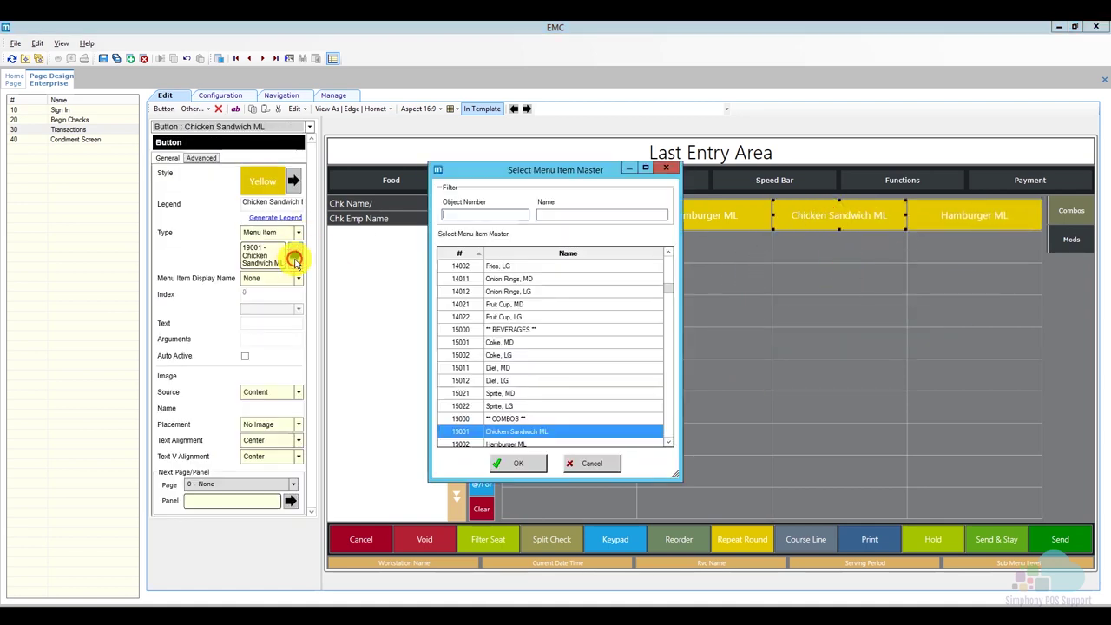
{"action": "left_click", "coordinate": [668, 442]}
{"action": "left_click", "coordinate": [667, 442]}
{"action": "left_click", "coordinate": [565, 431]}
{"action": "left_click", "coordinate": [524, 463]}
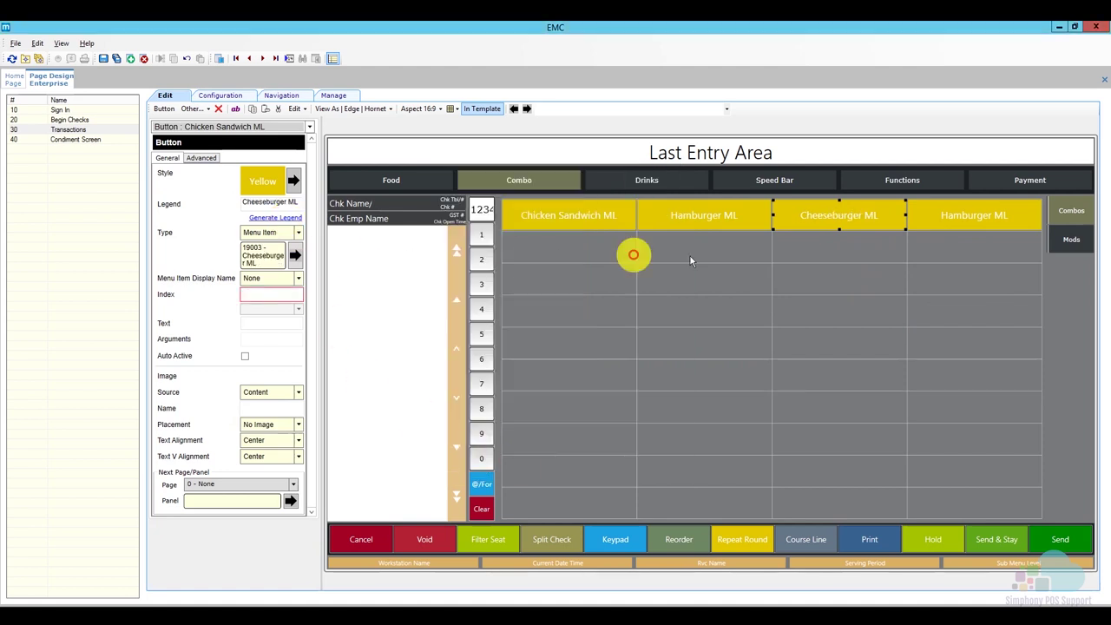
- Reassign the rightmost top-row button to Hot Dog ML
{"action": "left_click", "coordinate": [941, 214]}
{"action": "left_click", "coordinate": [295, 255]}
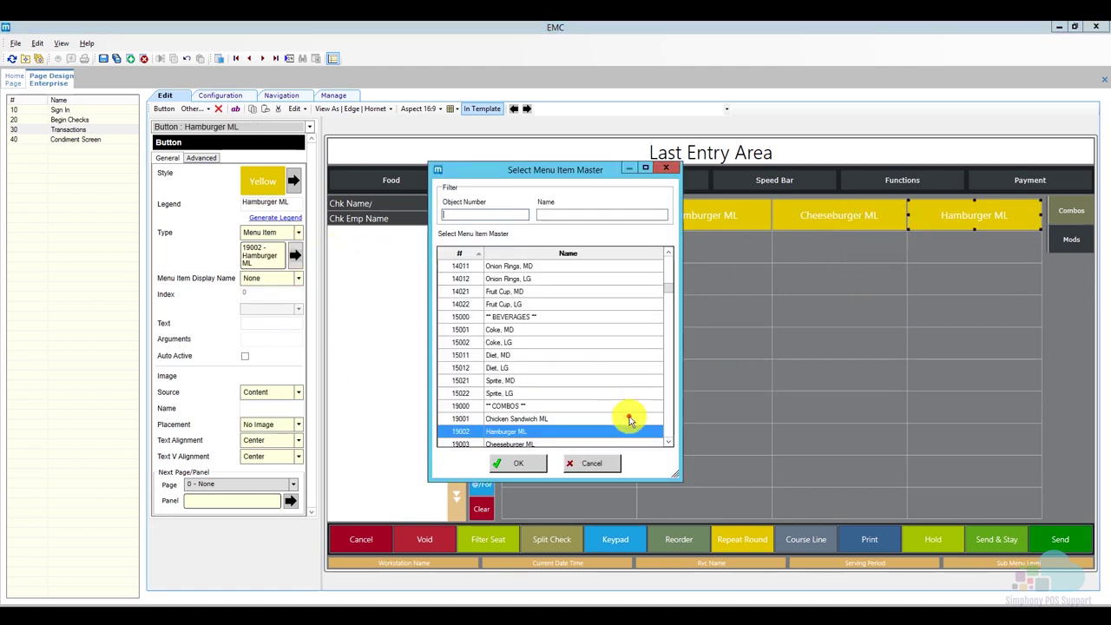
{"action": "left_click", "coordinate": [668, 442]}
{"action": "left_click", "coordinate": [668, 442]}
{"action": "left_click", "coordinate": [668, 442]}
{"action": "left_click", "coordinate": [517, 420]}
{"action": "left_click", "coordinate": [520, 462]}
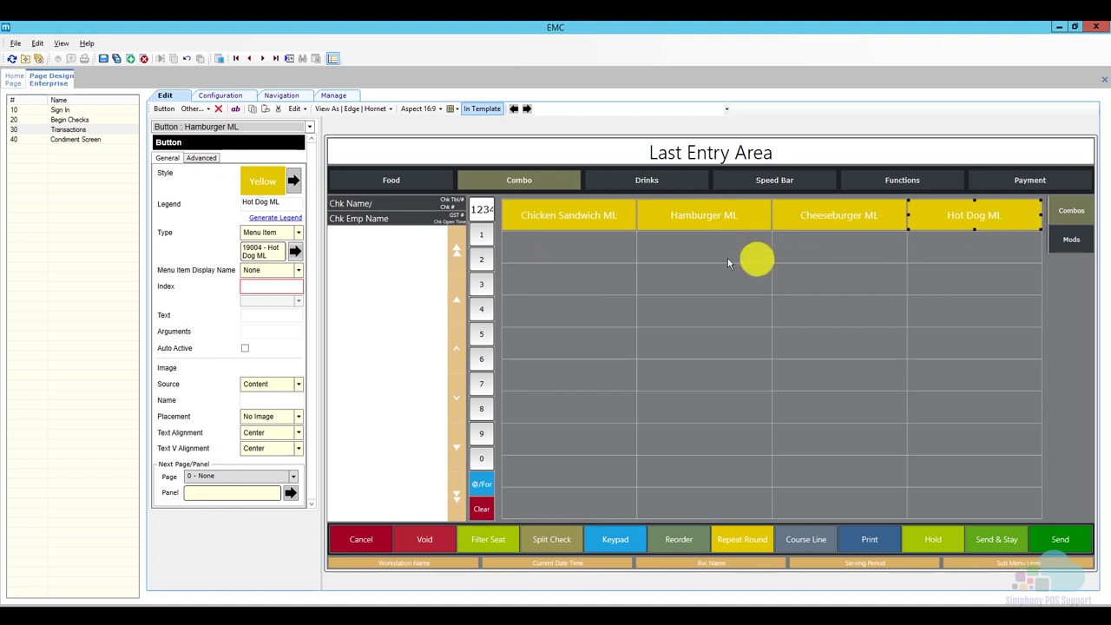
{"action": "left_click", "coordinate": [586, 256]}
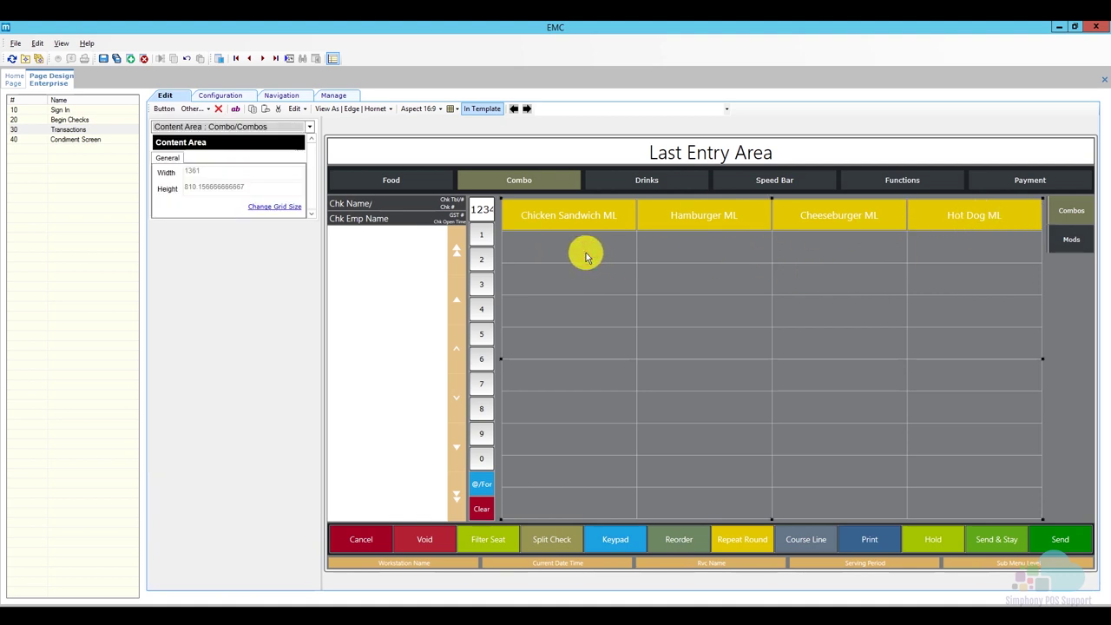
{"action": "left_click", "coordinate": [578, 218]}
- Paste a copy under Chicken Sandwich ML and assign it the plain Chicken Sandwich item 13002
{"action": "right_click", "coordinate": [580, 221]}
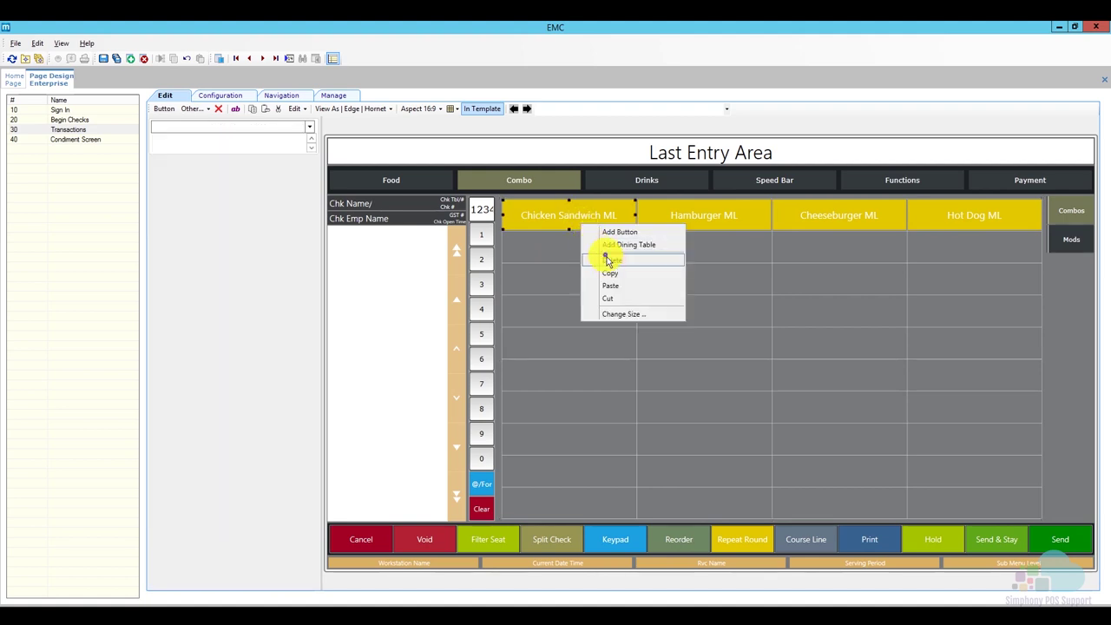
{"action": "right_click", "coordinate": [605, 281]}
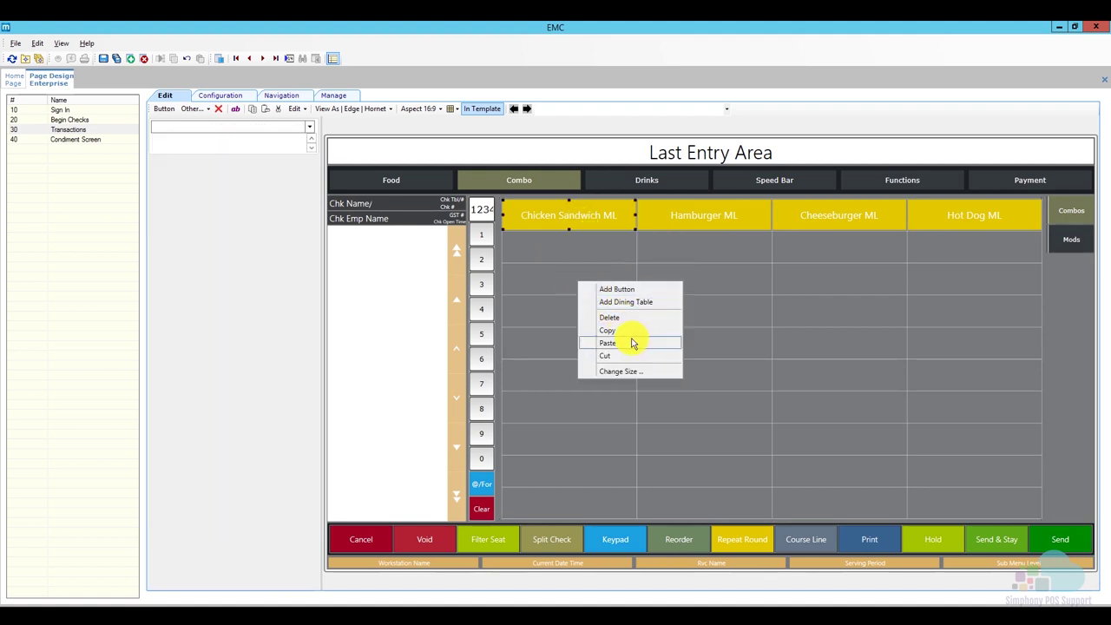
{"action": "left_click", "coordinate": [633, 343]}
{"action": "left_click_drag", "start_coordinate": [583, 342], "coordinate": [588, 251]}
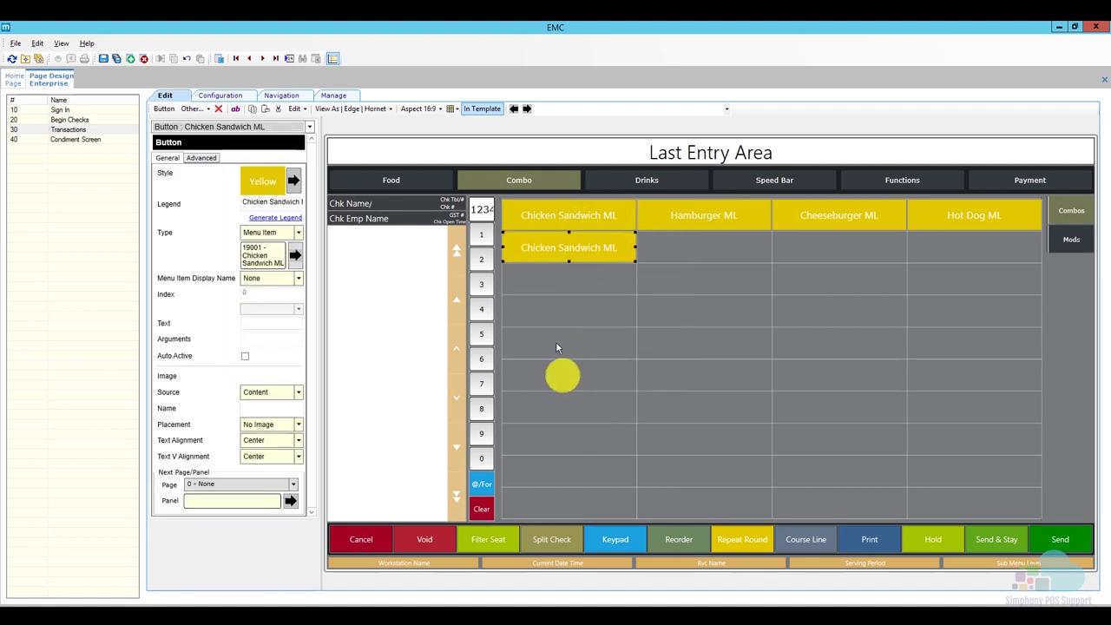
{"action": "left_click", "coordinate": [294, 258]}
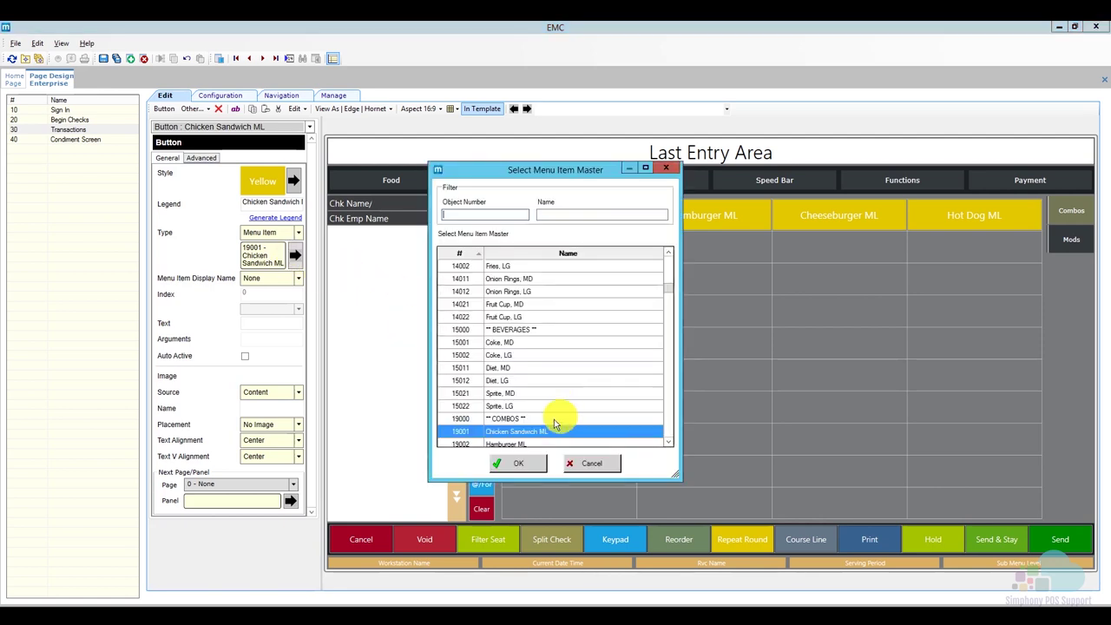
{"action": "left_click", "coordinate": [669, 253]}
{"action": "left_click", "coordinate": [669, 253]}
{"action": "left_click", "coordinate": [669, 253]}
{"action": "left_click", "coordinate": [547, 266]}
{"action": "left_click", "coordinate": [519, 462]}
- Generate the Chicken Sandwich label and colour the button cyan
{"action": "left_click", "coordinate": [286, 219]}
{"action": "left_click", "coordinate": [293, 179]}
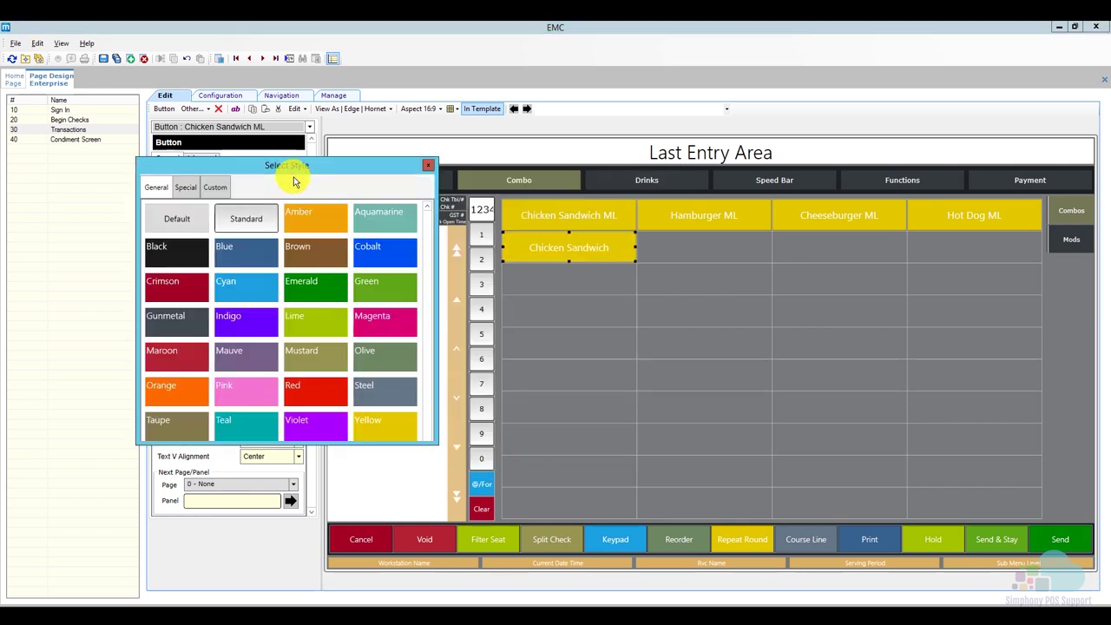
{"action": "left_click", "coordinate": [248, 290]}
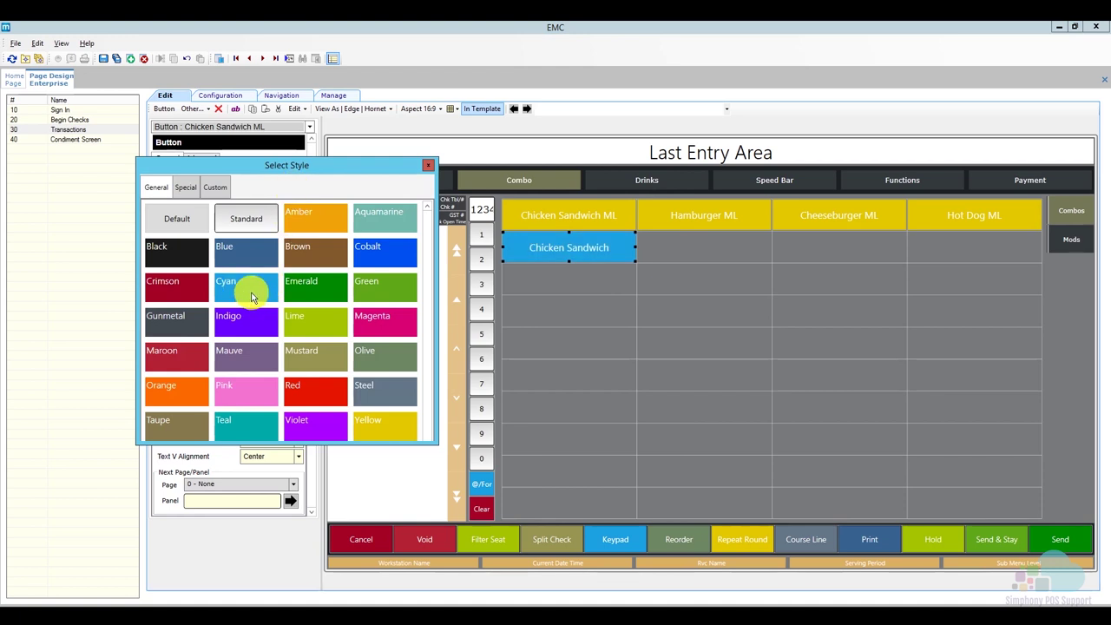
{"action": "left_click", "coordinate": [609, 251]}
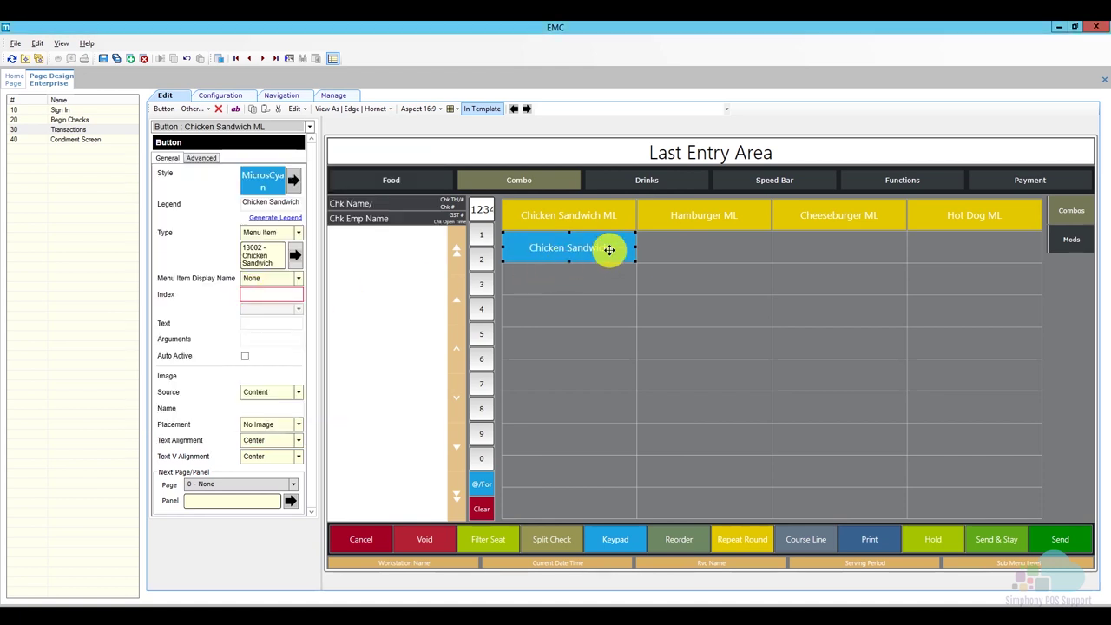
- Copy the cyan button beside it and reassign it to Hamburger 13003 with a matching label
{"action": "right_click", "coordinate": [609, 250]}
{"action": "left_click", "coordinate": [645, 292]}
{"action": "right_click", "coordinate": [726, 289]}
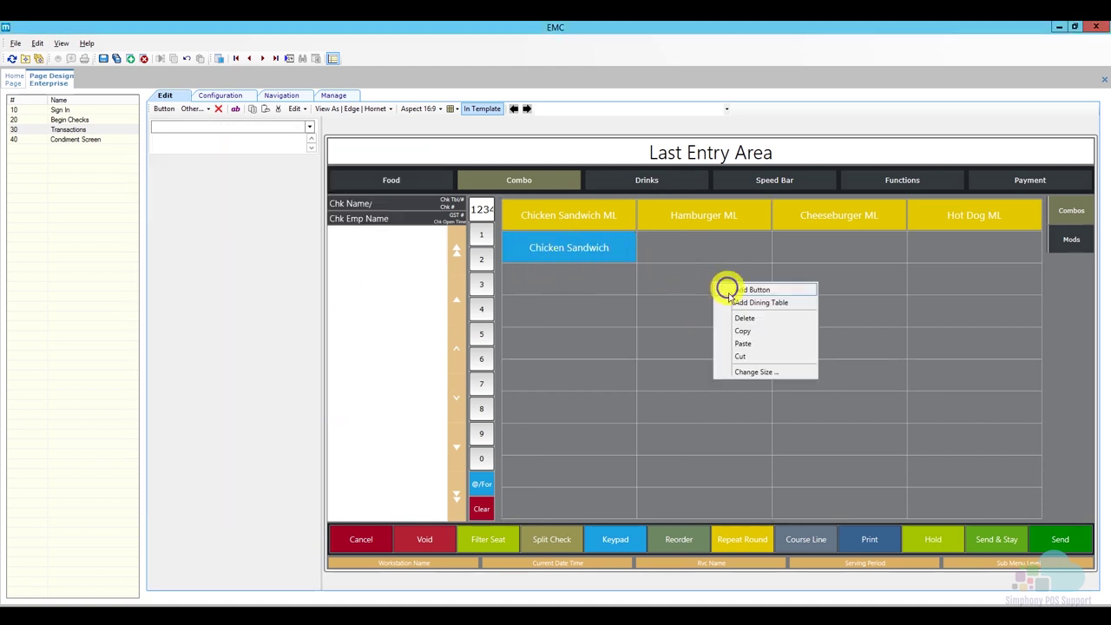
{"action": "left_click", "coordinate": [754, 344]}
{"action": "left_click_drag", "start_coordinate": [713, 345], "coordinate": [717, 249]}
{"action": "left_click", "coordinate": [294, 255]}
{"action": "left_click", "coordinate": [533, 442]}
{"action": "left_click", "coordinate": [518, 463]}
{"action": "left_click", "coordinate": [277, 220]}
- Paste copies of the Chicken Sandwich and Hamburger pair under Cheeseburger ML and Hot Dog ML
{"action": "left_click", "coordinate": [575, 286]}
{"action": "right_click", "coordinate": [682, 252]}
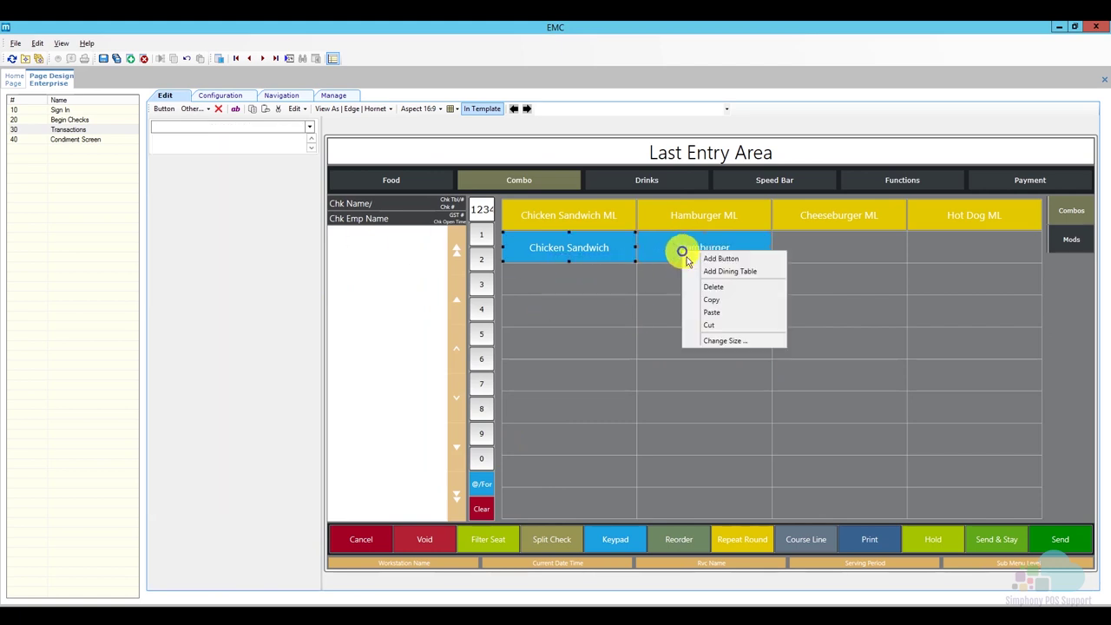
{"action": "left_click", "coordinate": [712, 299]}
{"action": "right_click", "coordinate": [773, 310]}
{"action": "left_click", "coordinate": [786, 369]}
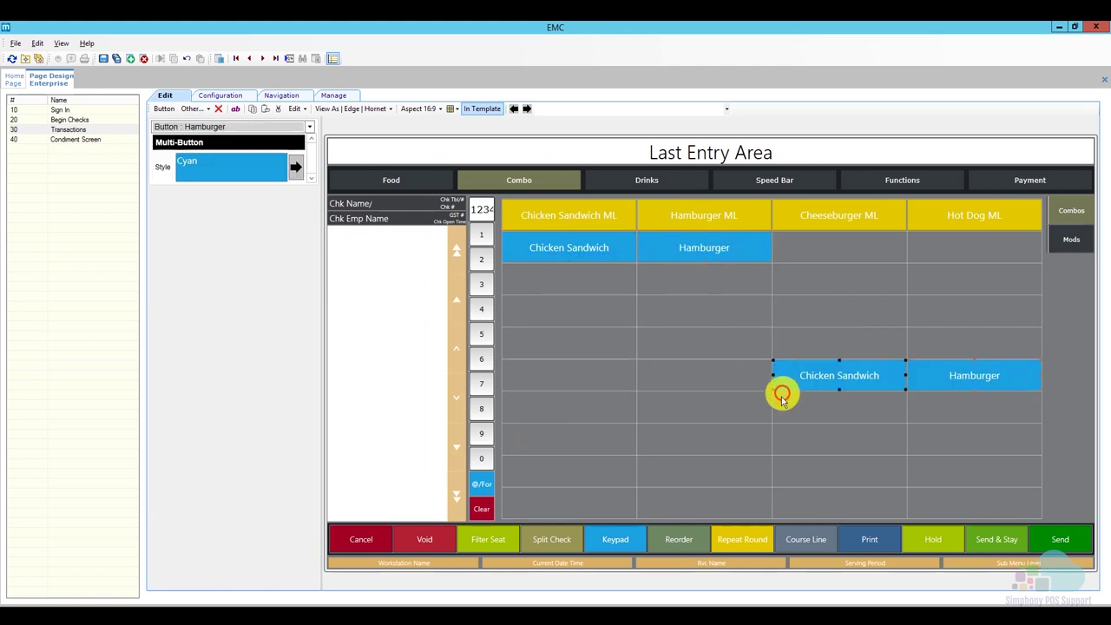
{"action": "left_click_drag", "start_coordinate": [888, 379], "coordinate": [866, 269]}
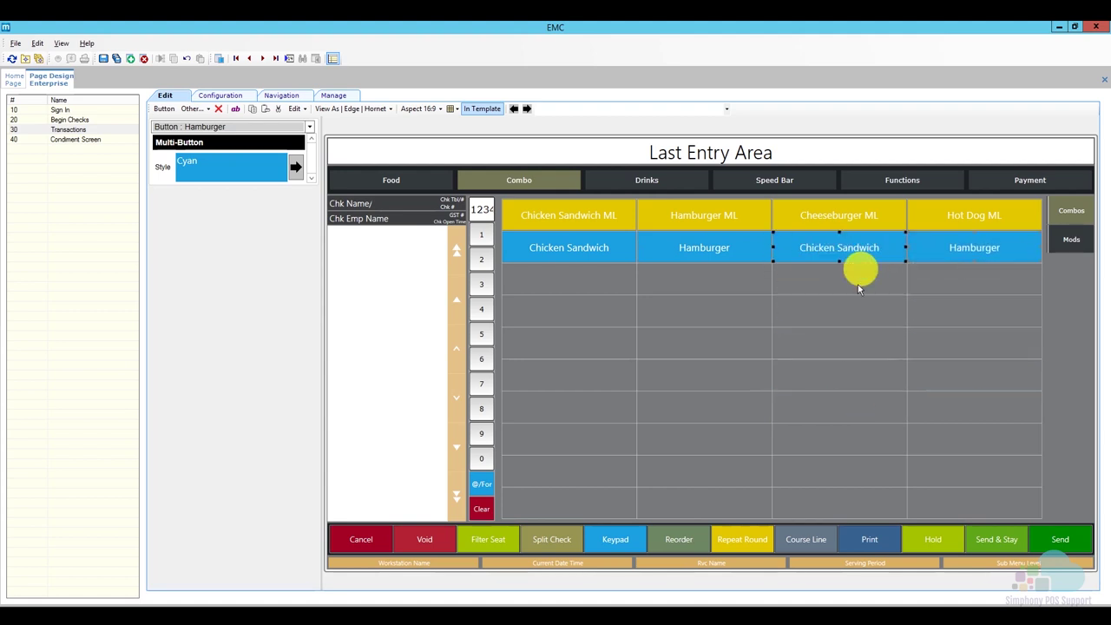
- Reassign the button under Cheeseburger ML to Cheeseburger and regenerate its label
{"action": "left_click", "coordinate": [841, 251]}
{"action": "left_click", "coordinate": [293, 251]}
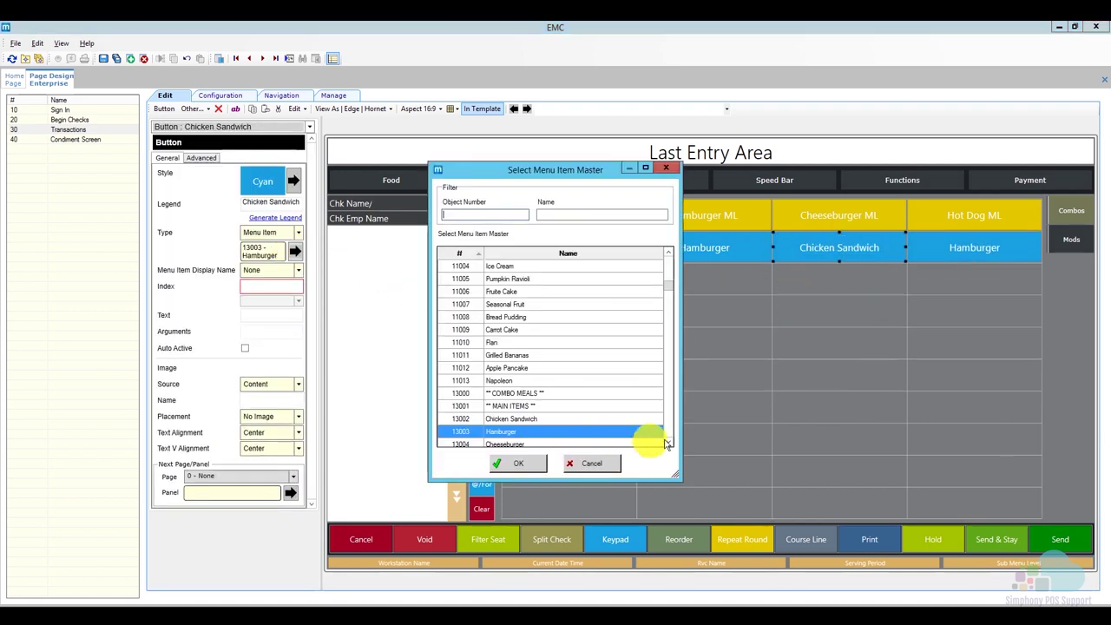
{"action": "left_click", "coordinate": [571, 442]}
{"action": "left_click", "coordinate": [521, 463]}
{"action": "left_click", "coordinate": [284, 218]}
- Reassign the button under Hot Dog ML to HotDog and regenerate its label
{"action": "left_click", "coordinate": [973, 254]}
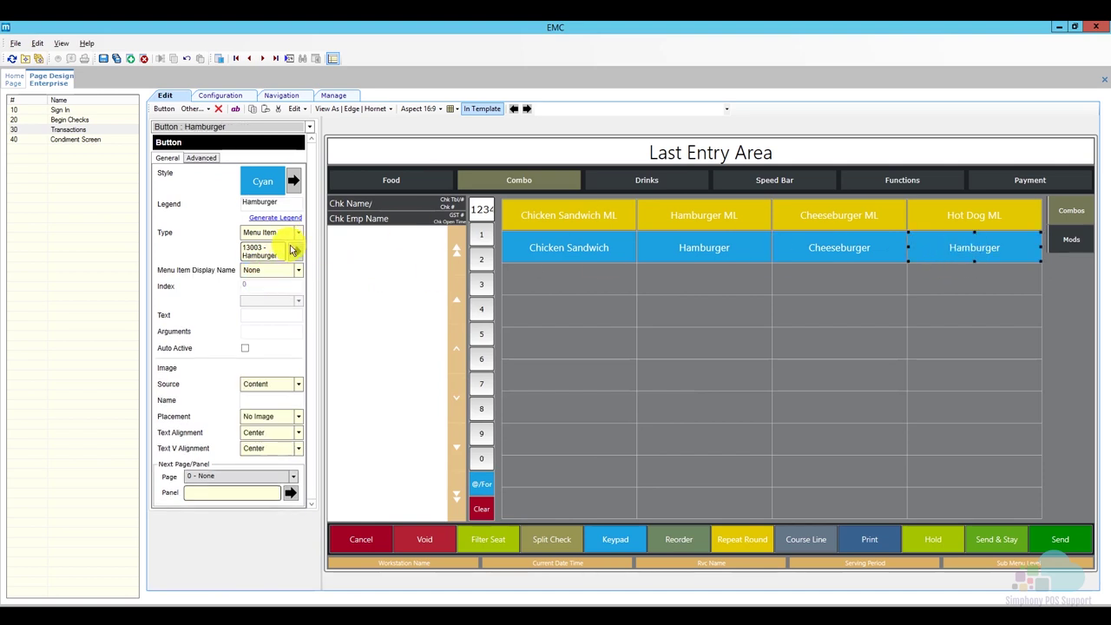
{"action": "left_click", "coordinate": [294, 251]}
{"action": "scroll", "coordinate": [569, 441], "scroll_direction": "down", "scroll_amount": 2}
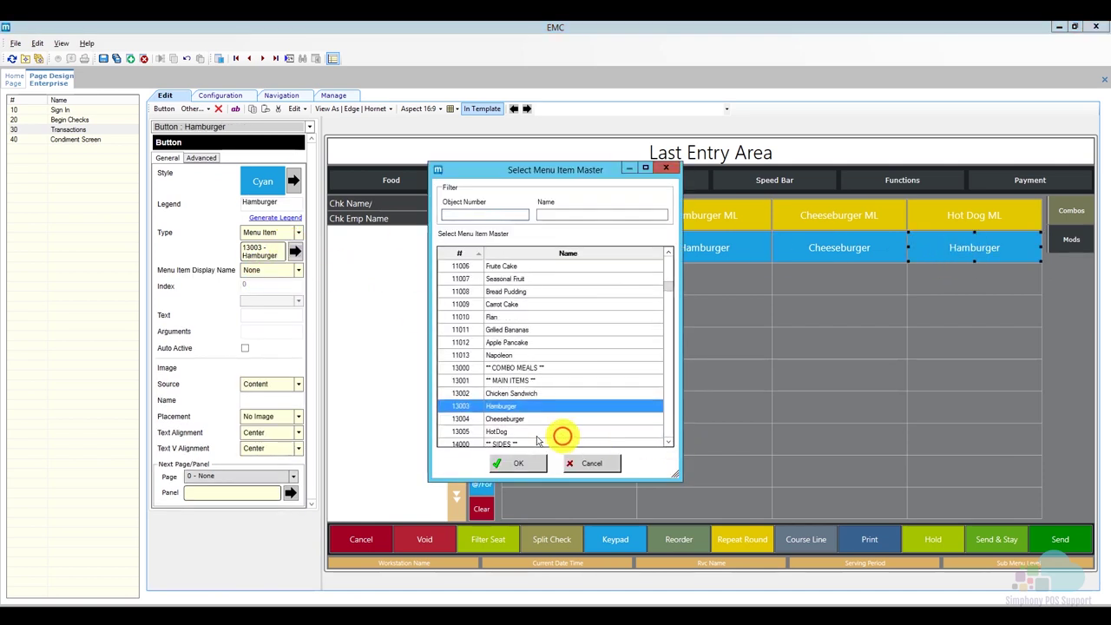
{"action": "left_click", "coordinate": [502, 431]}
{"action": "left_click", "coordinate": [512, 463]}
{"action": "left_click", "coordinate": [281, 221]}
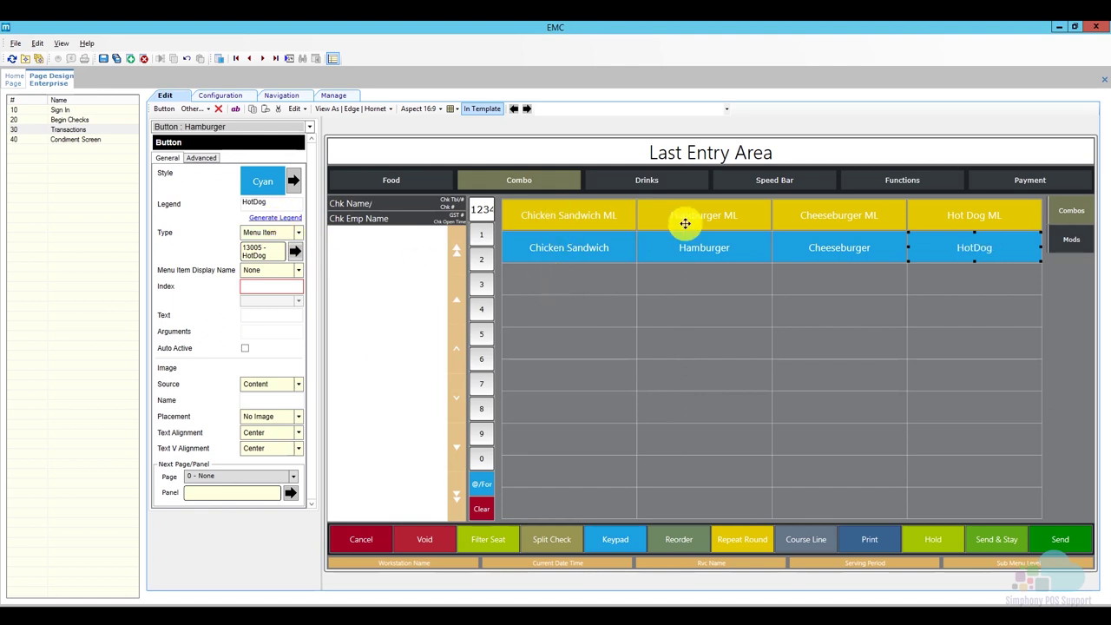
{"action": "left_click", "coordinate": [580, 299]}
{"action": "right_click", "coordinate": [563, 249]}
{"action": "left_click", "coordinate": [610, 299]}
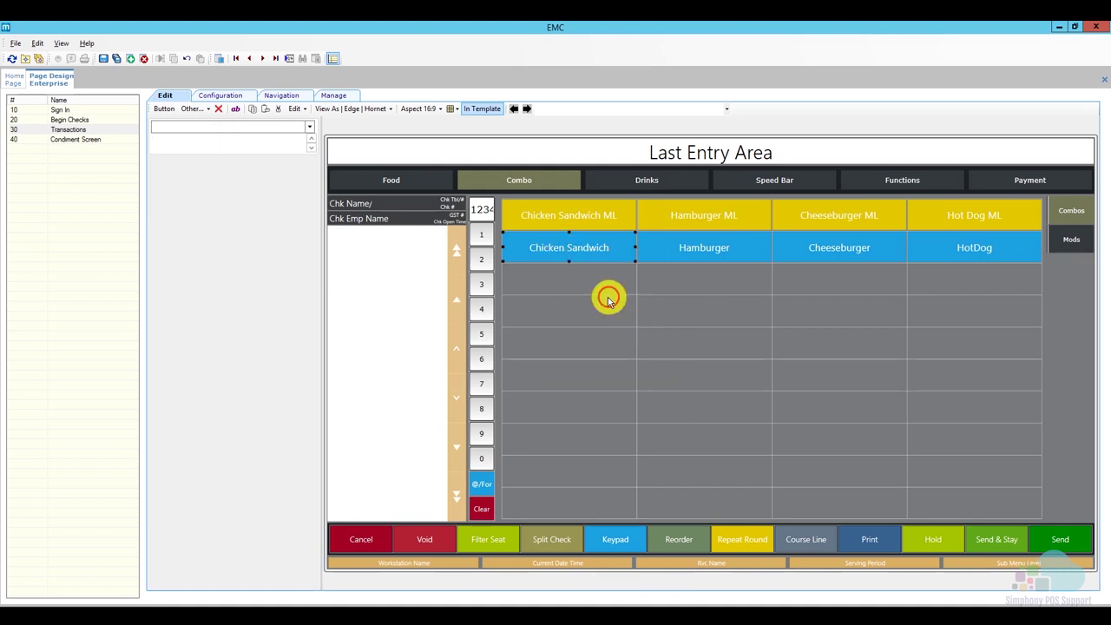
- Paste a button under Chicken Sandwich, set it to Fries, MD with a generated label, and colour it lime
{"action": "right_click", "coordinate": [568, 285]}
{"action": "left_click", "coordinate": [608, 345]}
{"action": "left_click_drag", "start_coordinate": [607, 351], "coordinate": [590, 286]}
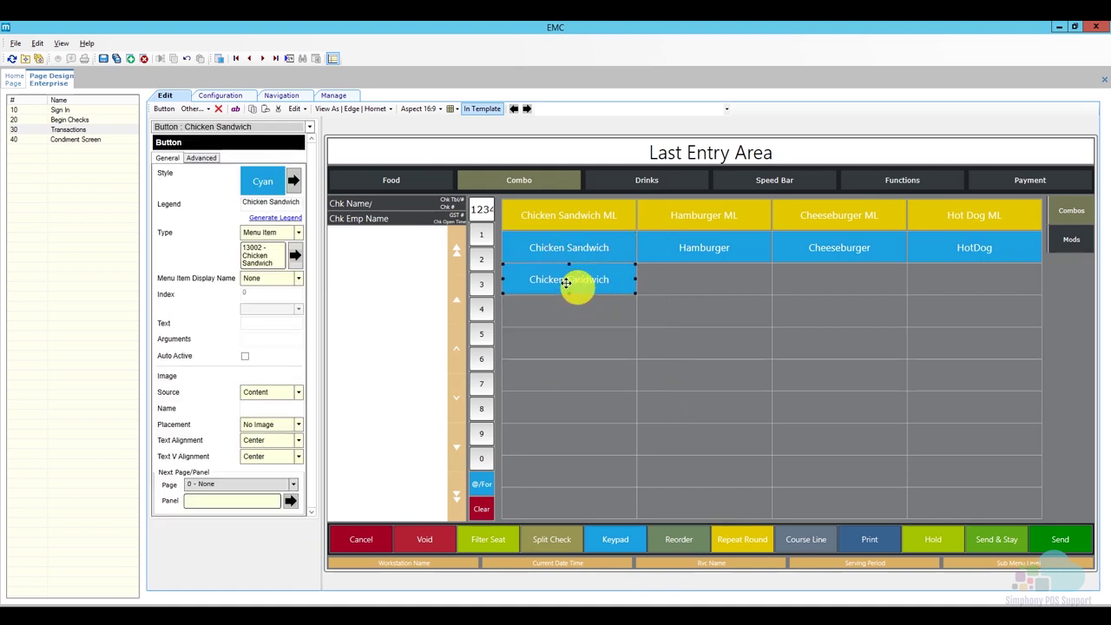
{"action": "left_click", "coordinate": [296, 255]}
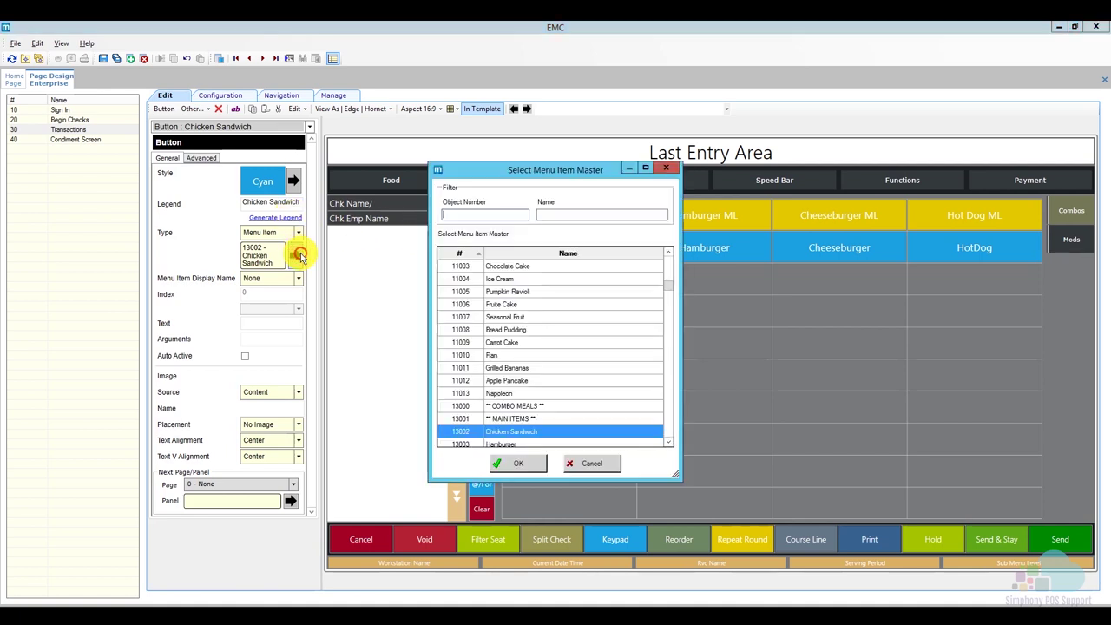
{"action": "left_click", "coordinate": [668, 442]}
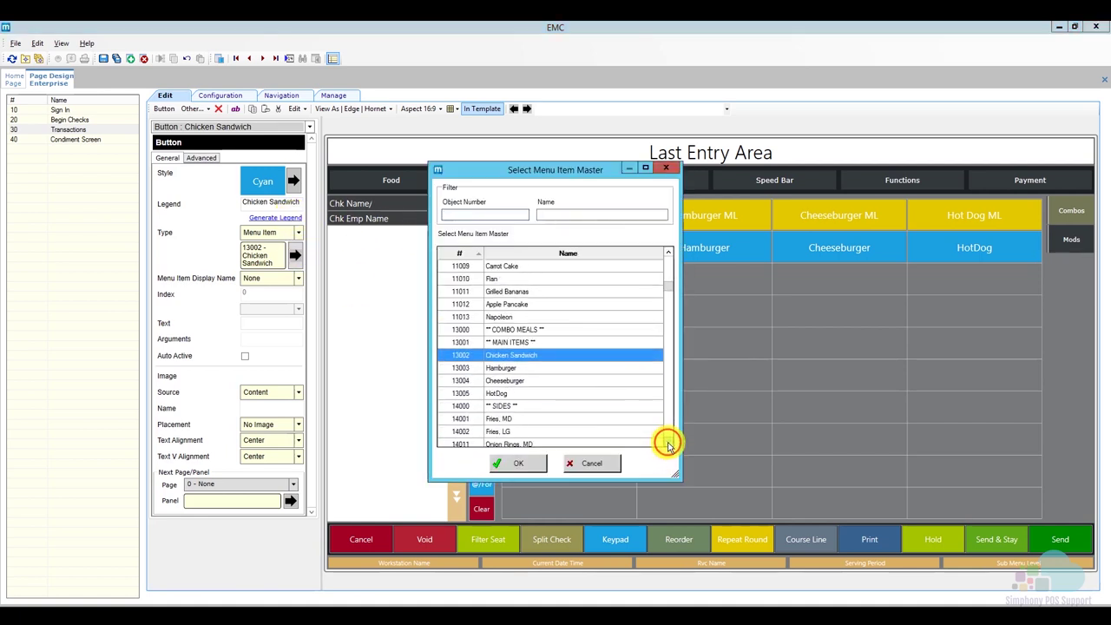
{"action": "left_click", "coordinate": [514, 408]}
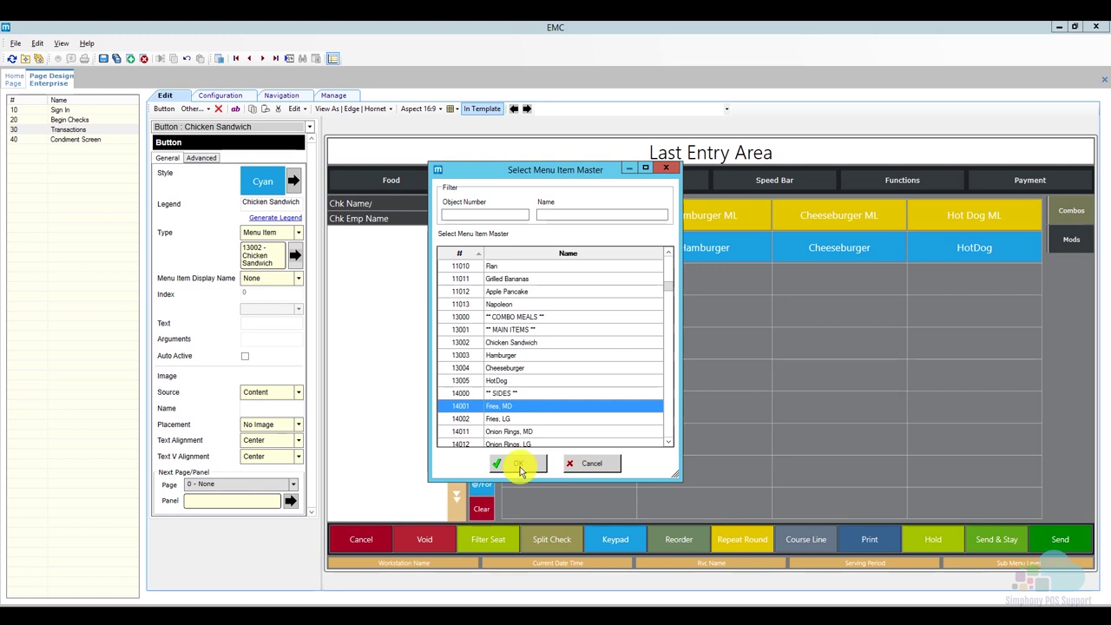
{"action": "left_click", "coordinate": [518, 465]}
{"action": "left_click", "coordinate": [283, 220]}
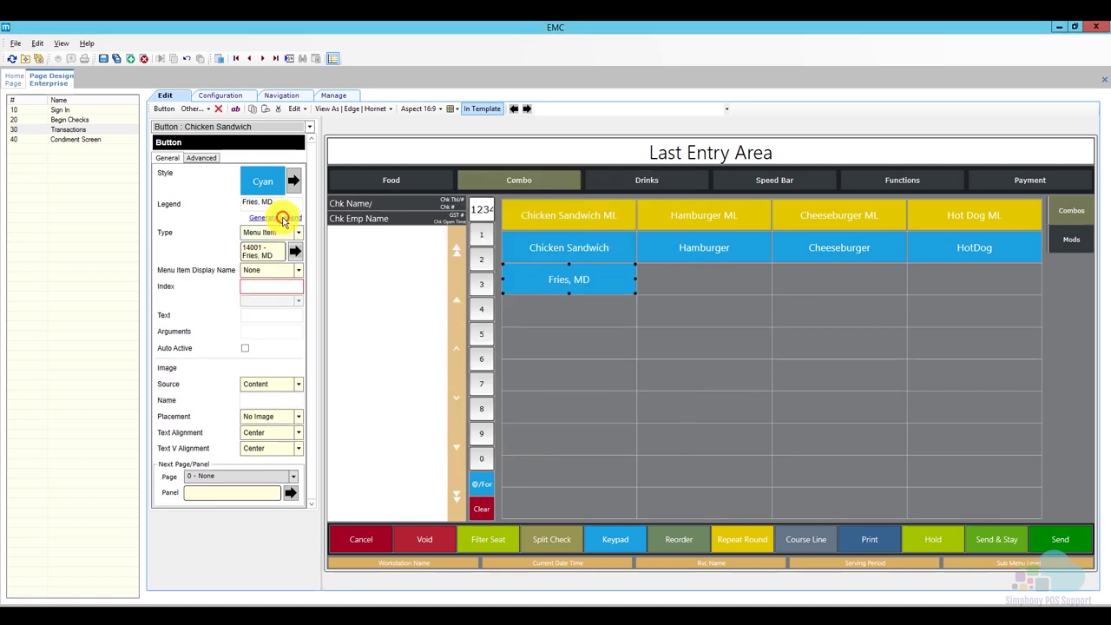
{"action": "left_click", "coordinate": [295, 180]}
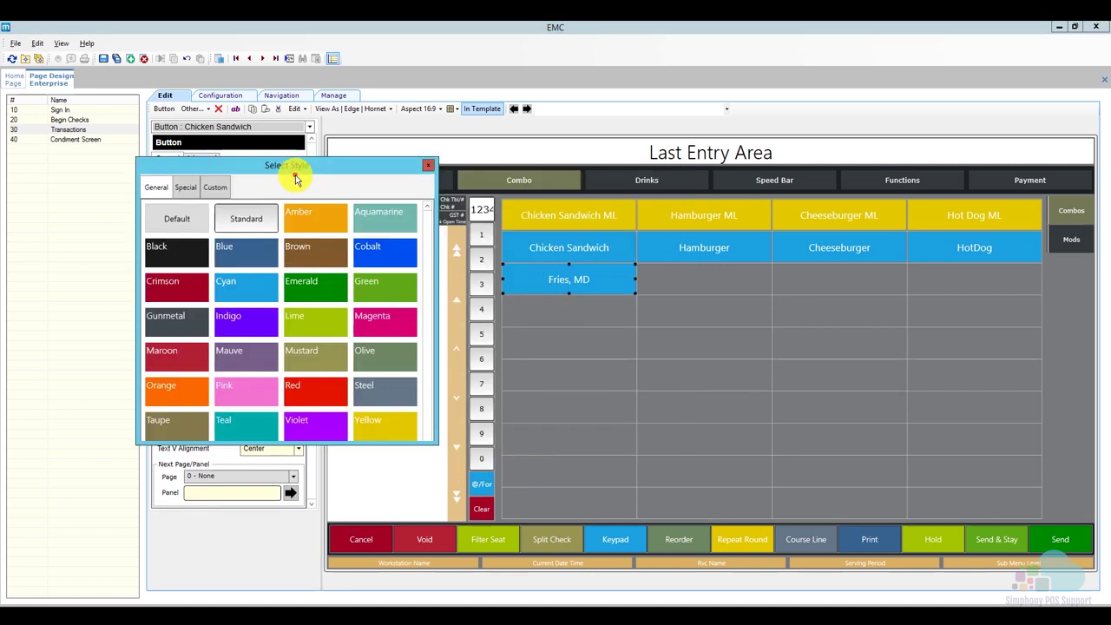
{"action": "left_click", "coordinate": [317, 325]}
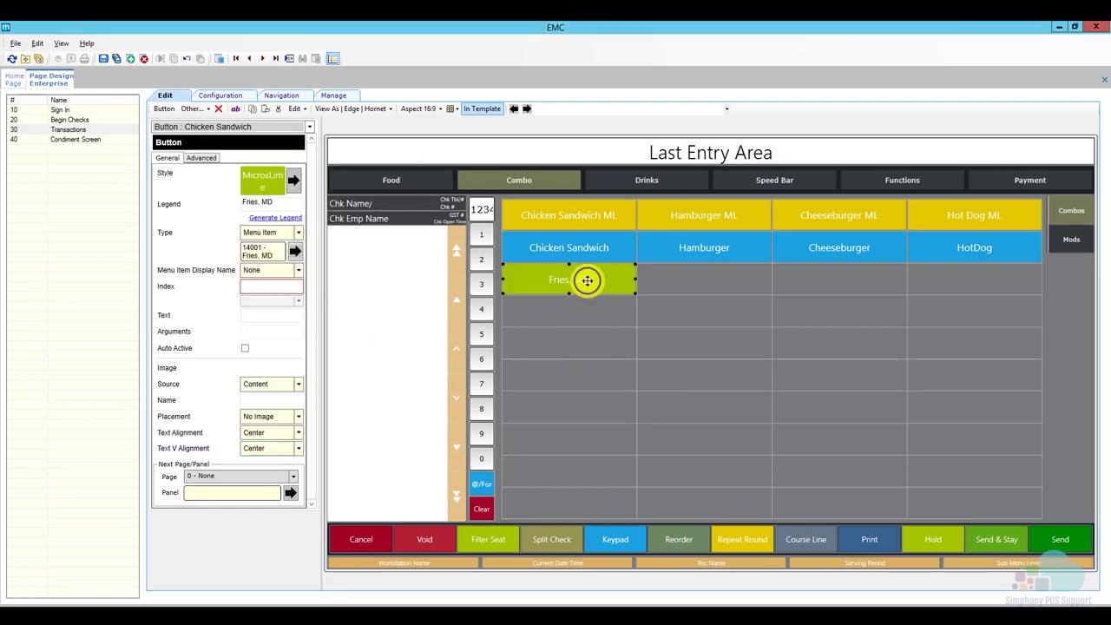
- Copy the Fries, MD button under Hamburger and reassign it to Onion Rings, MD
{"action": "right_click", "coordinate": [589, 283]}
{"action": "left_click", "coordinate": [625, 330]}
{"action": "right_click", "coordinate": [683, 330]}
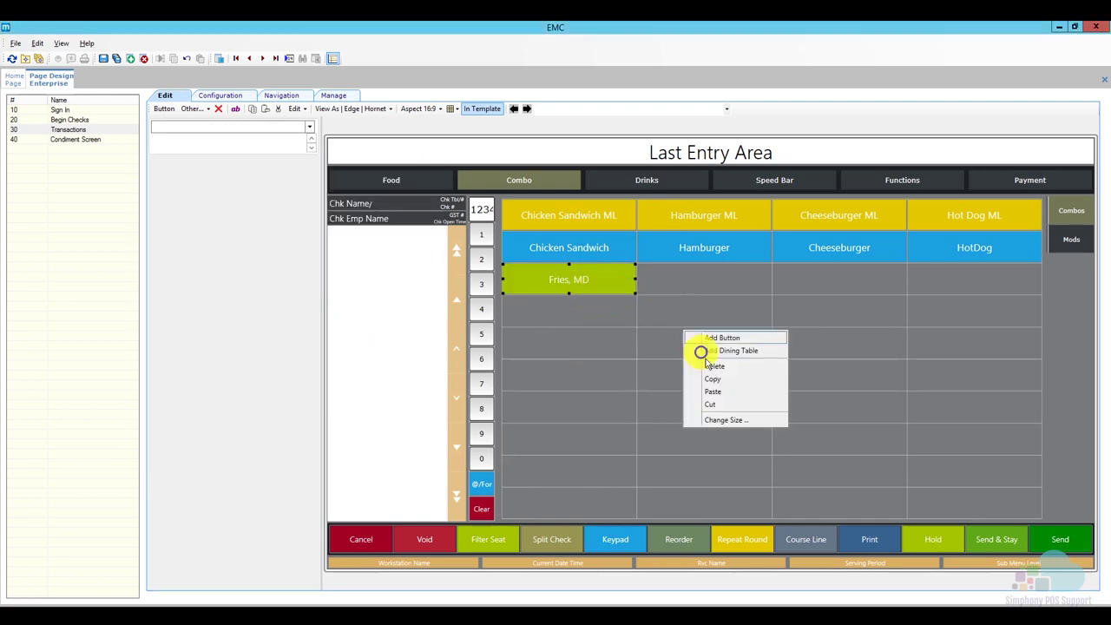
{"action": "left_click", "coordinate": [727, 400]}
{"action": "left_click_drag", "start_coordinate": [720, 405], "coordinate": [720, 278]}
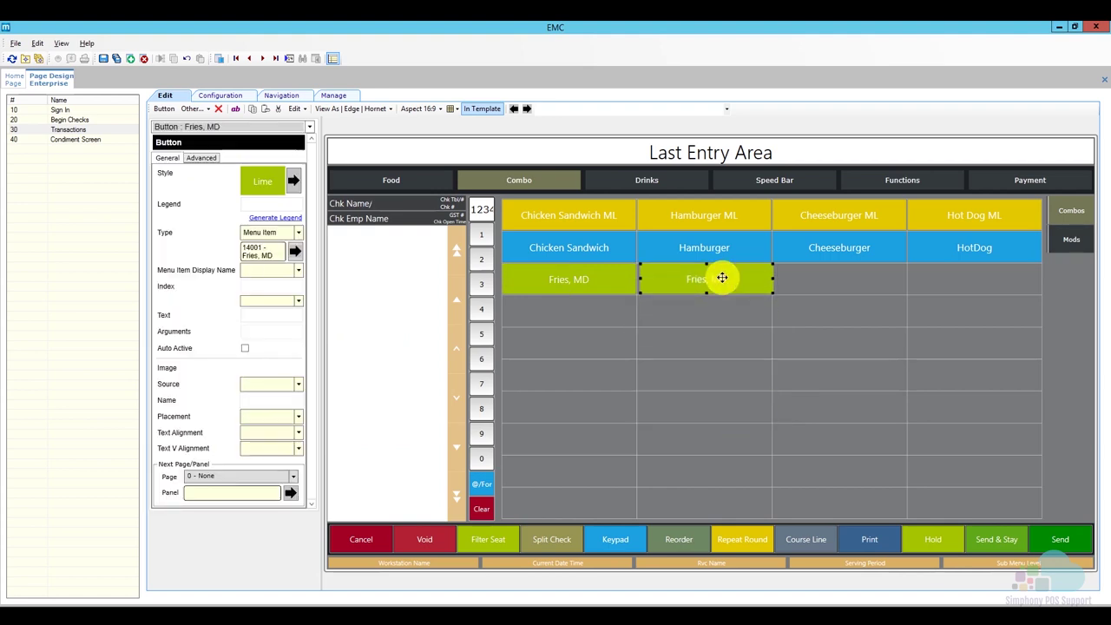
{"action": "left_click_drag", "start_coordinate": [576, 281], "coordinate": [574, 281]}
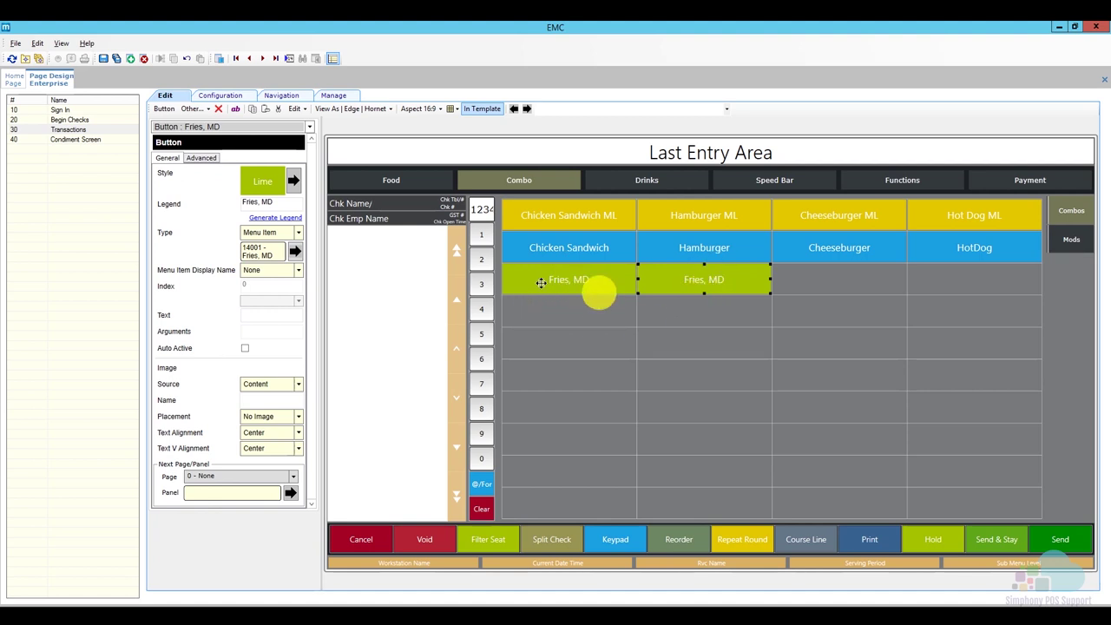
{"action": "left_click", "coordinate": [297, 253]}
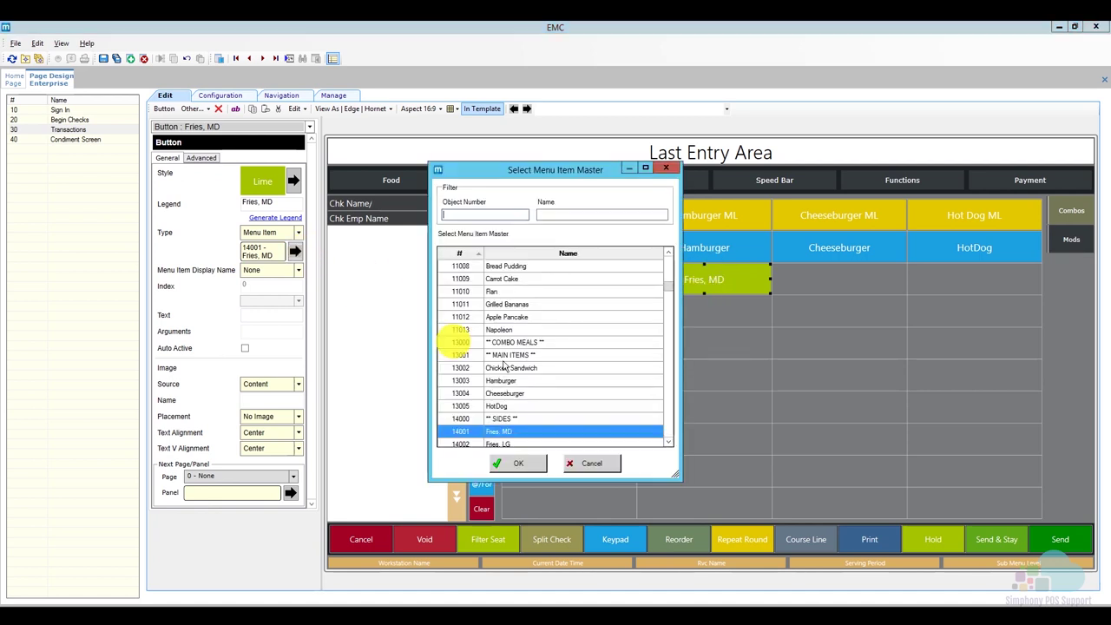
{"action": "left_click", "coordinate": [668, 443]}
{"action": "left_click", "coordinate": [668, 443]}
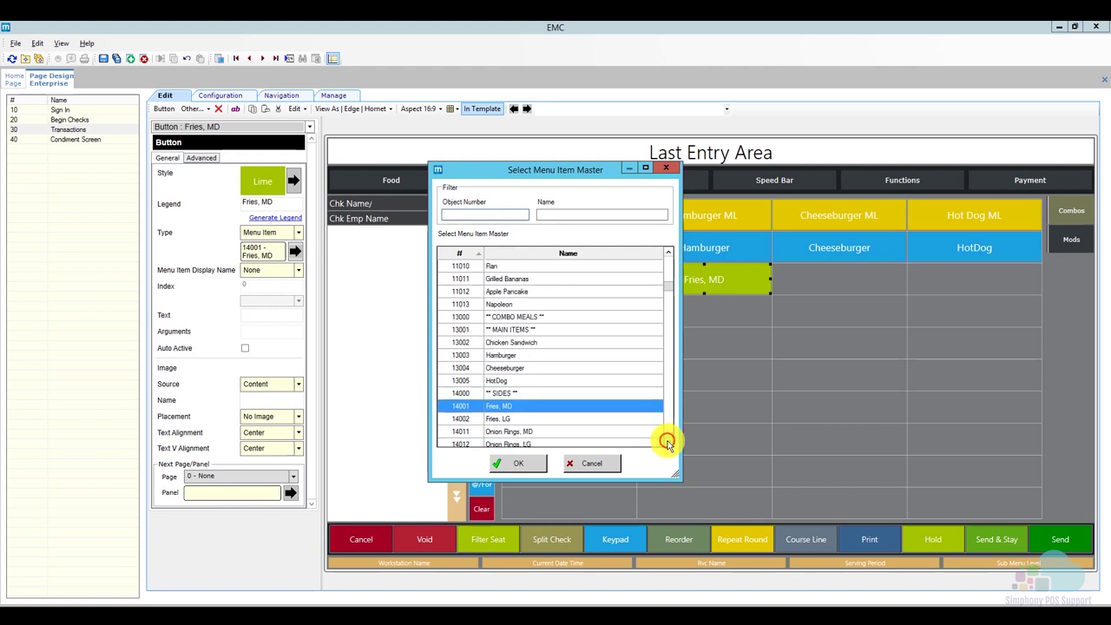
{"action": "left_click", "coordinate": [567, 431]}
{"action": "left_click", "coordinate": [520, 466]}
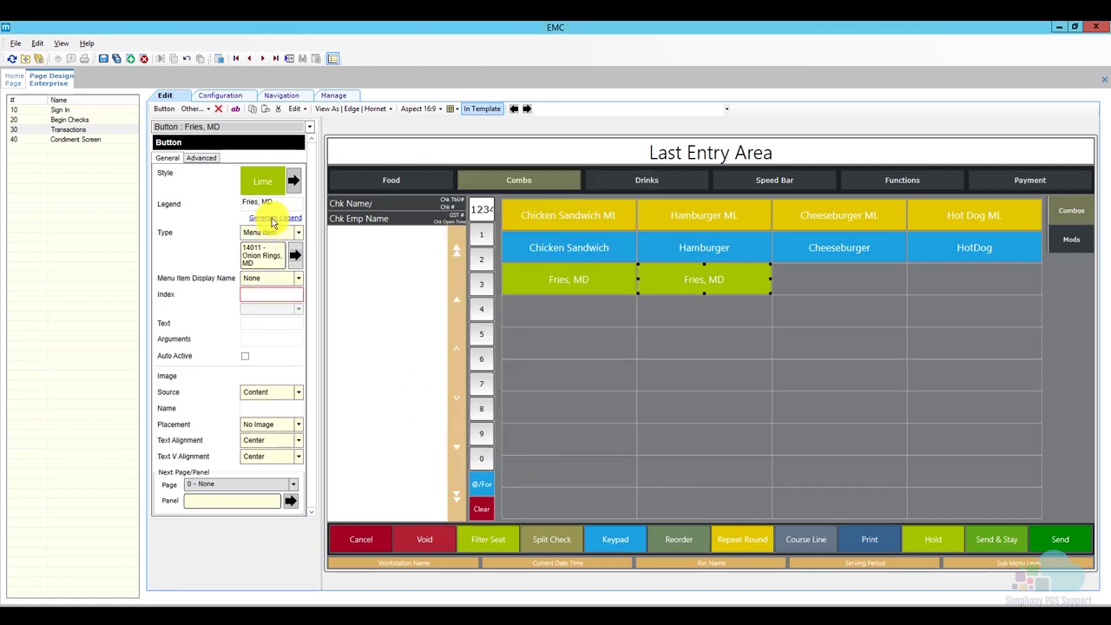
- Paste another copy under Cheeseburger and reassign it to Fruit Cup, MD
{"action": "right_click", "coordinate": [828, 285]}
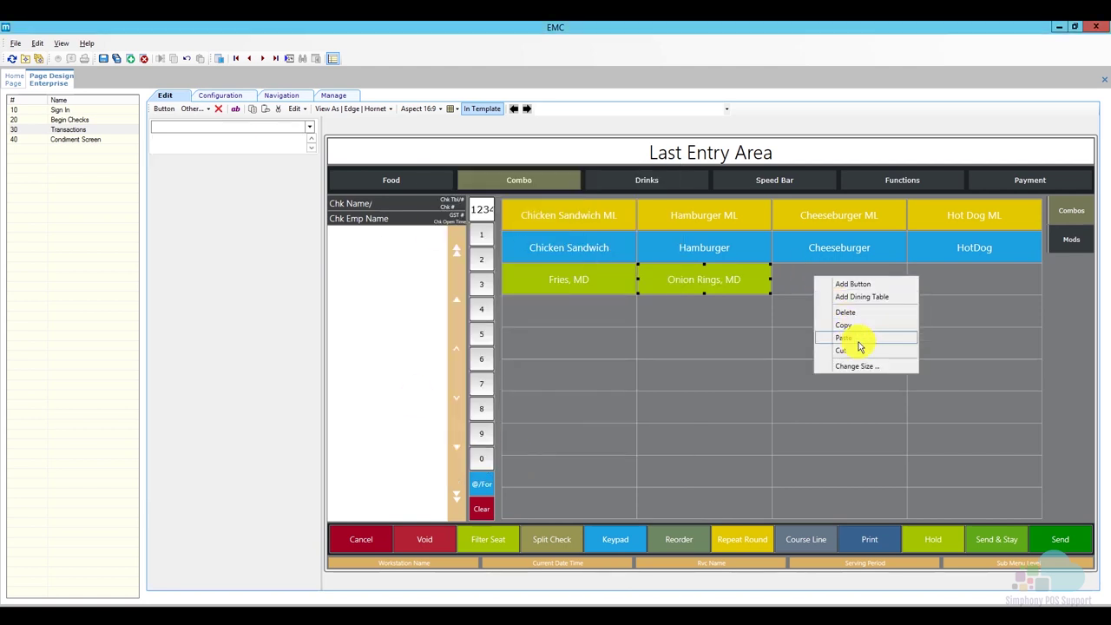
{"action": "left_click", "coordinate": [847, 338]}
{"action": "left_click_drag", "start_coordinate": [846, 344], "coordinate": [849, 280]}
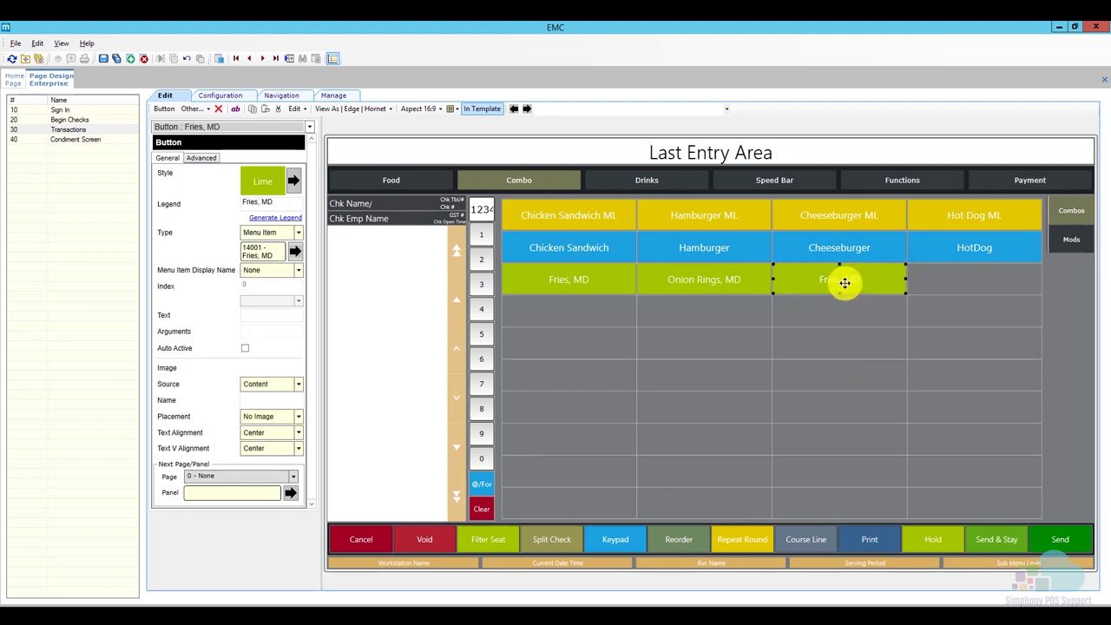
{"action": "left_click", "coordinate": [294, 251]}
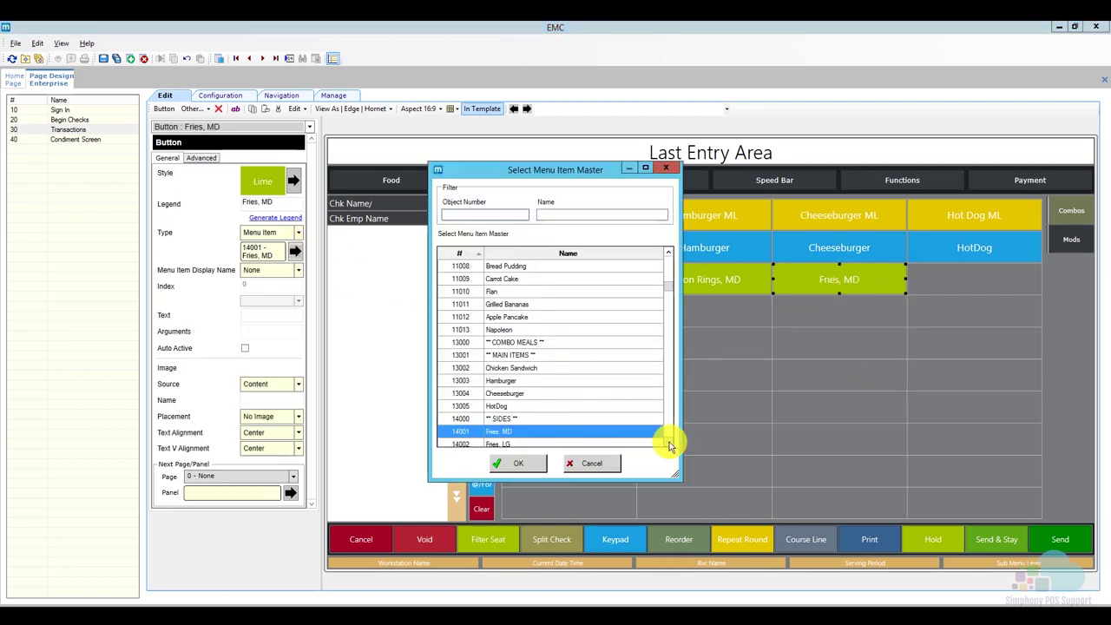
{"action": "scroll", "coordinate": [667, 443], "scroll_direction": "down", "scroll_amount": 4}
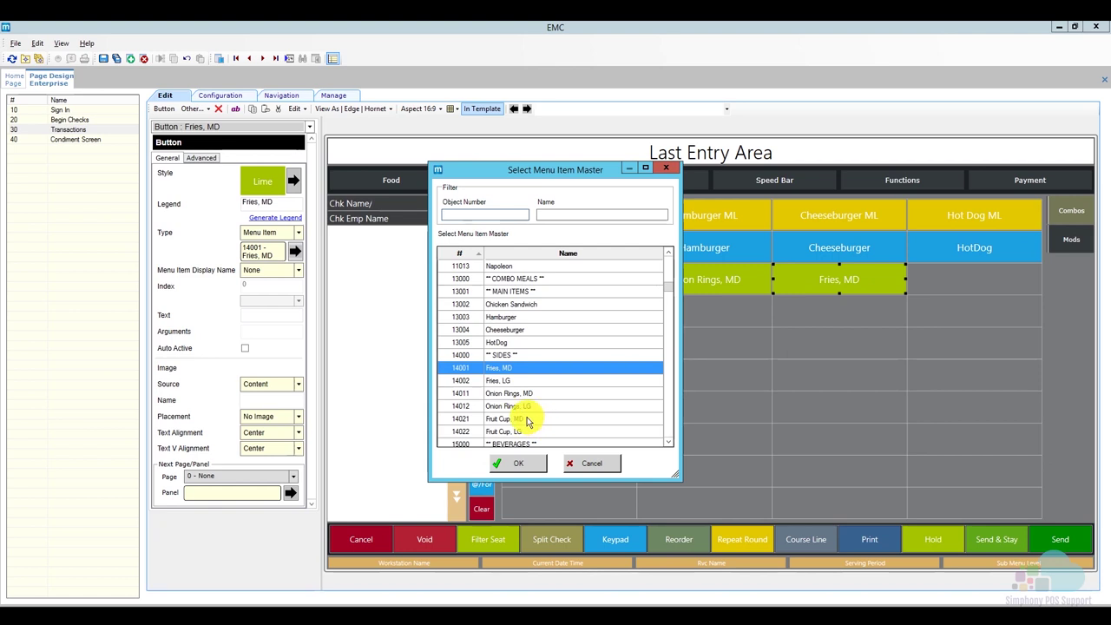
{"action": "left_click", "coordinate": [521, 419]}
{"action": "left_click", "coordinate": [532, 465]}
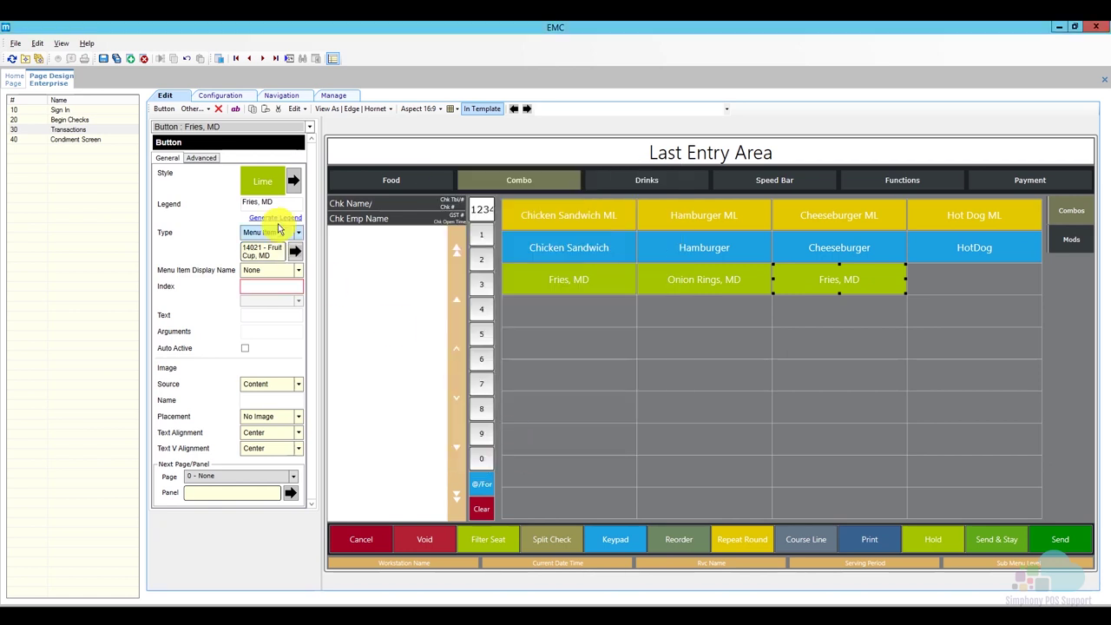
- Select and copy the three lime side-item buttons
{"action": "left_click", "coordinate": [727, 384]}
{"action": "left_click_drag", "start_coordinate": [595, 307], "coordinate": [799, 279]}
{"action": "right_click", "coordinate": [801, 281]}
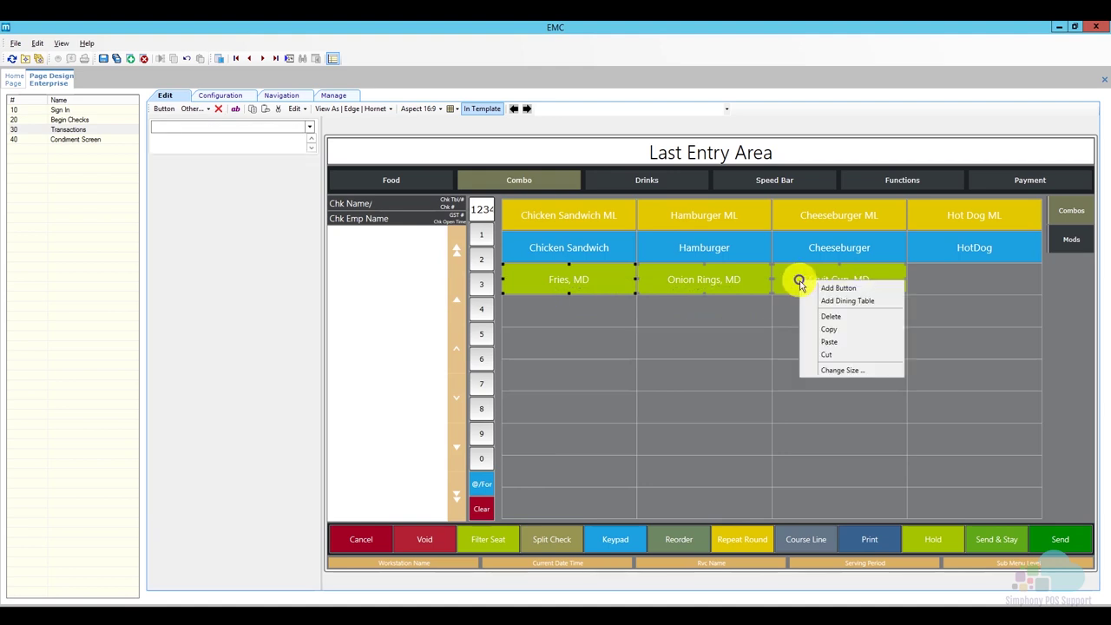
{"action": "left_click", "coordinate": [838, 335]}
{"action": "right_click", "coordinate": [565, 342]}
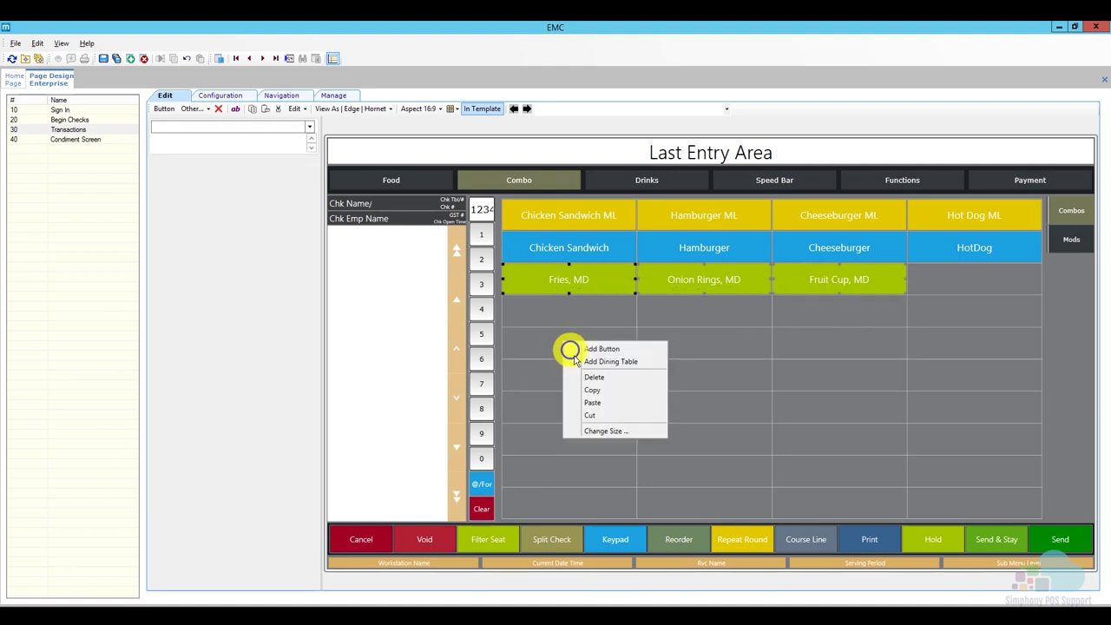
- Paste the three side-item buttons into row 4 and colour them green
{"action": "left_click", "coordinate": [610, 398]}
{"action": "left_click_drag", "start_coordinate": [687, 397], "coordinate": [701, 312]}
{"action": "left_click_drag", "start_coordinate": [628, 390], "coordinate": [607, 323]}
{"action": "left_click_drag", "start_coordinate": [844, 395], "coordinate": [853, 311]}
{"action": "left_click_drag", "start_coordinate": [853, 371], "coordinate": [573, 317]}
{"action": "left_click", "coordinate": [291, 169]}
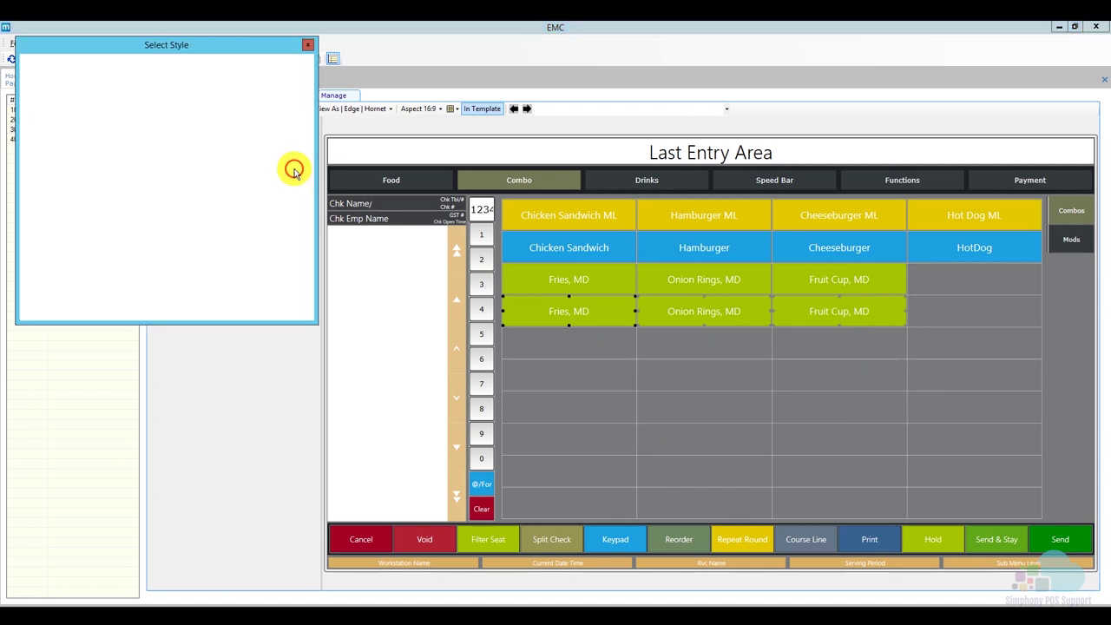
{"action": "left_click", "coordinate": [270, 174]}
{"action": "left_click", "coordinate": [586, 325]}
{"action": "left_click", "coordinate": [596, 414]}
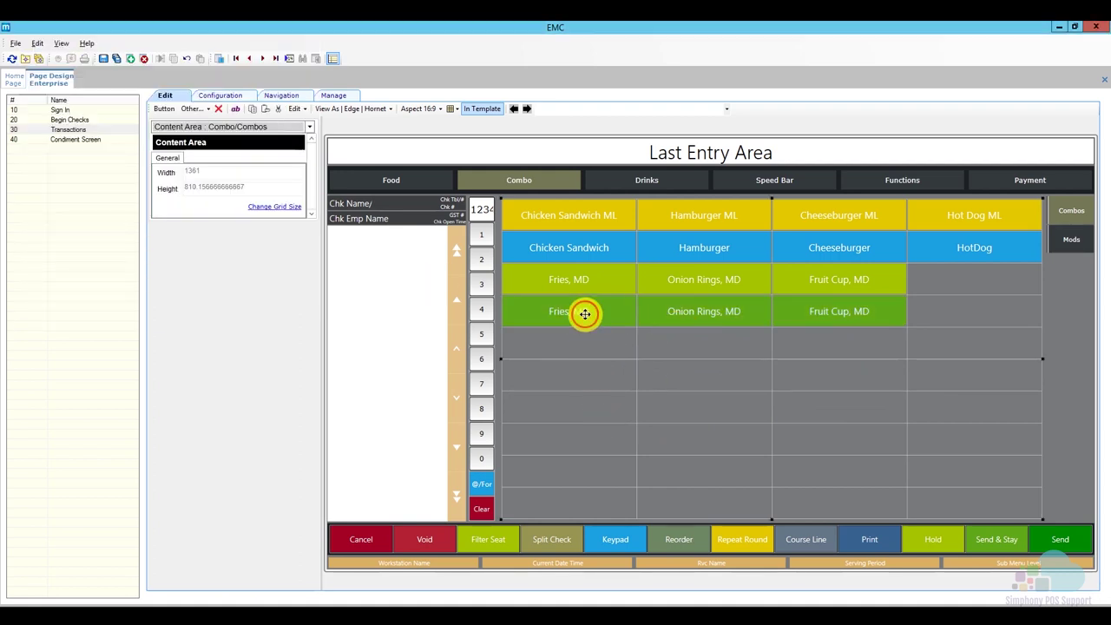
- Reassign the row-4 buttons to Fries, LG, Onion Rings, LG and Fruit Cup, LG
{"action": "left_click", "coordinate": [585, 313]}
{"action": "left_click", "coordinate": [300, 252]}
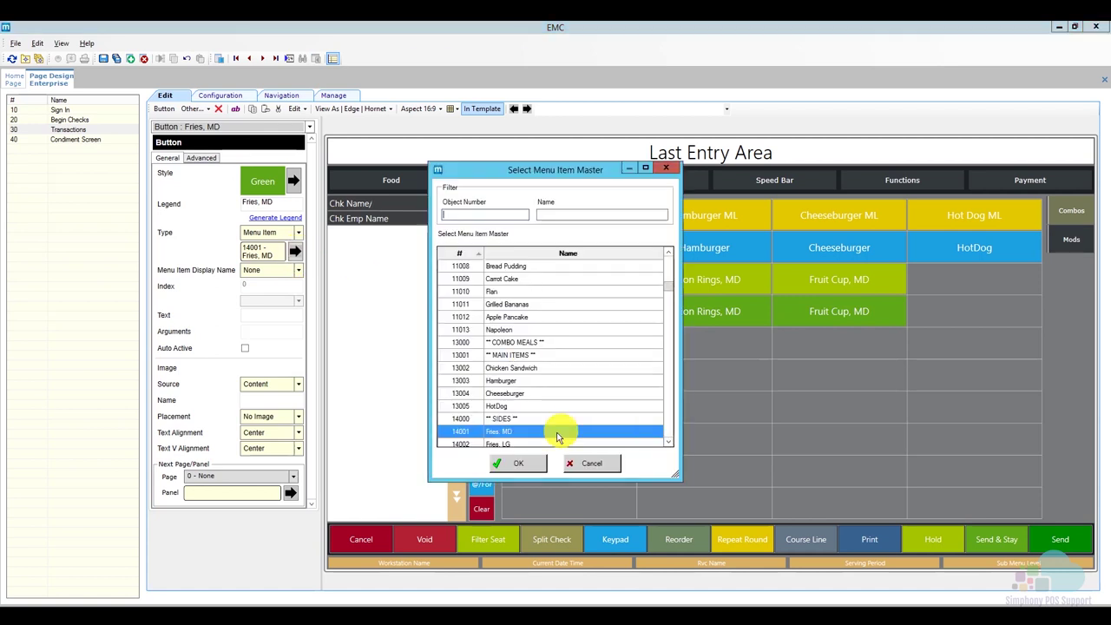
{"action": "double_click", "coordinate": [512, 444]}
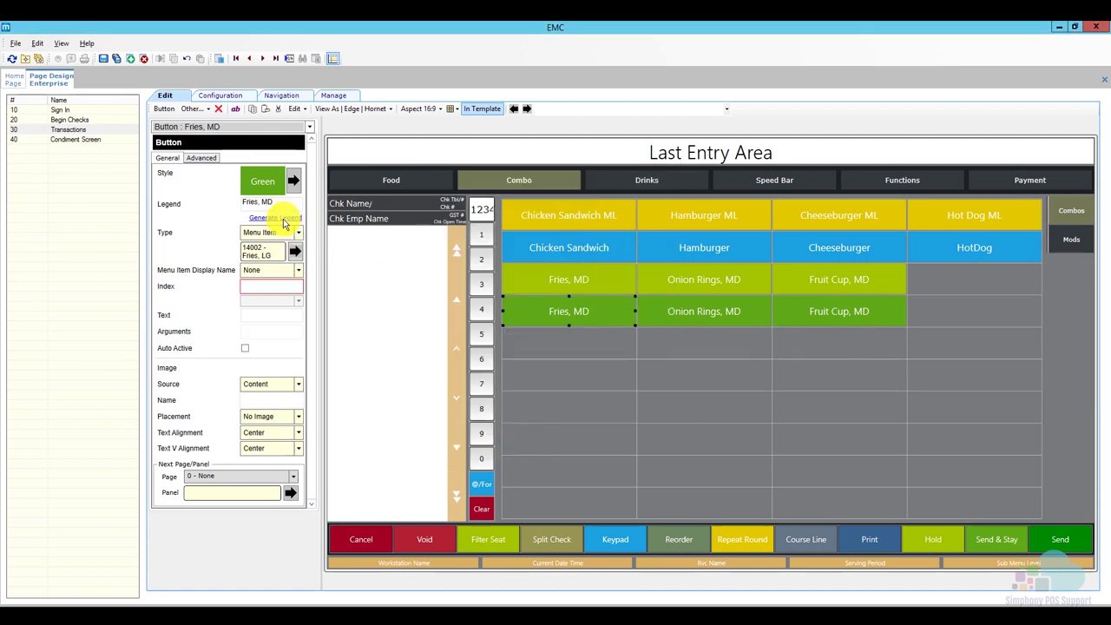
{"action": "left_click", "coordinate": [701, 312]}
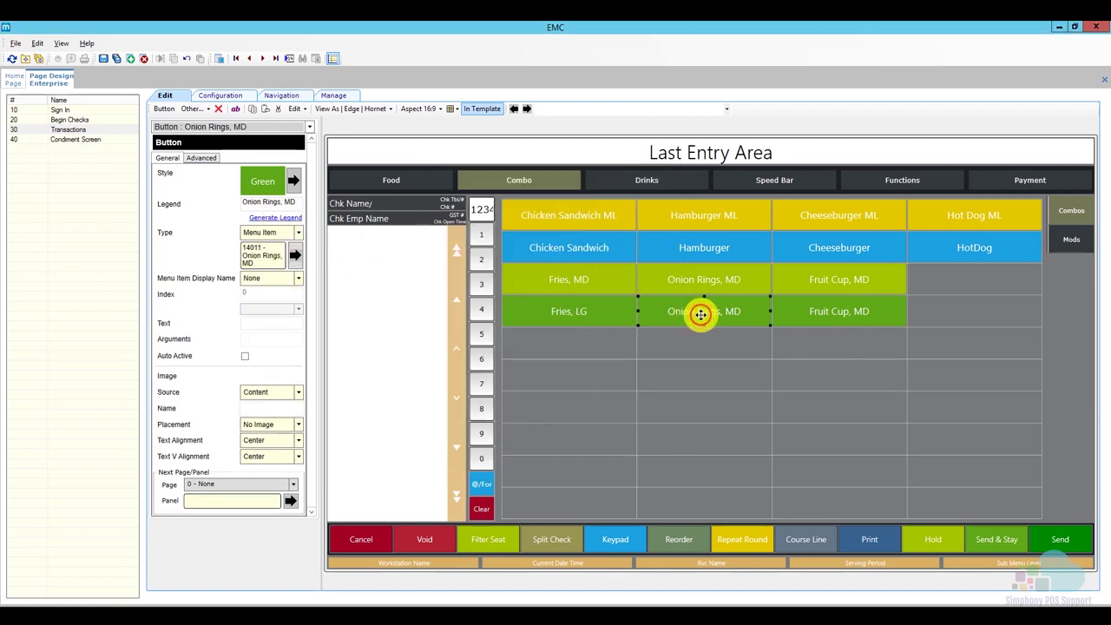
{"action": "left_click", "coordinate": [295, 261]}
{"action": "double_click", "coordinate": [511, 441]}
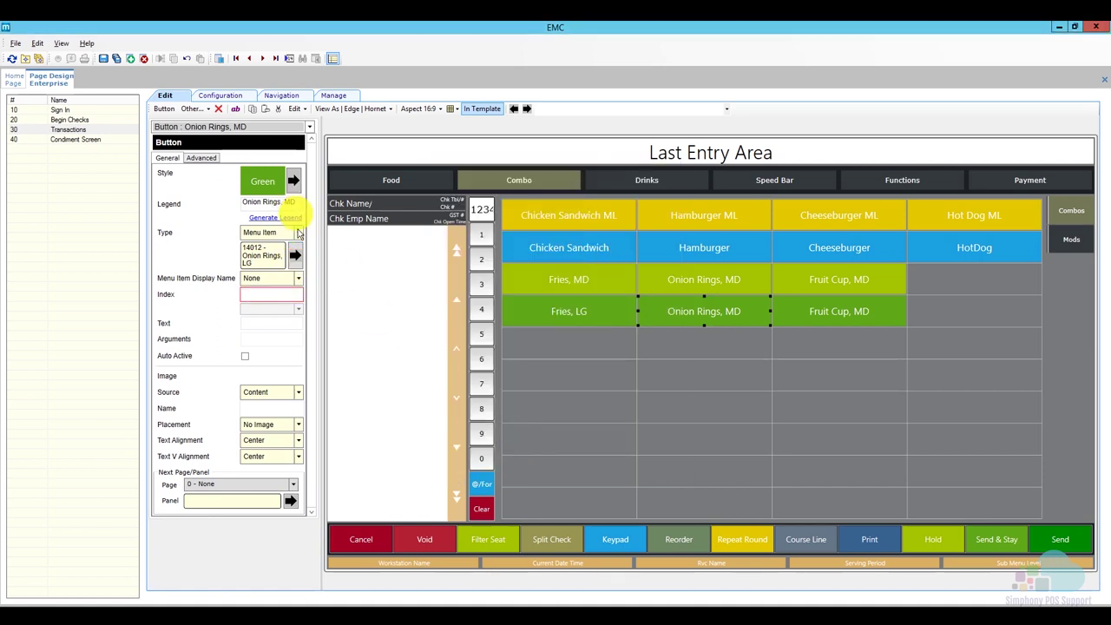
{"action": "left_click", "coordinate": [825, 311]}
{"action": "left_click", "coordinate": [296, 251]}
{"action": "double_click", "coordinate": [514, 444]}
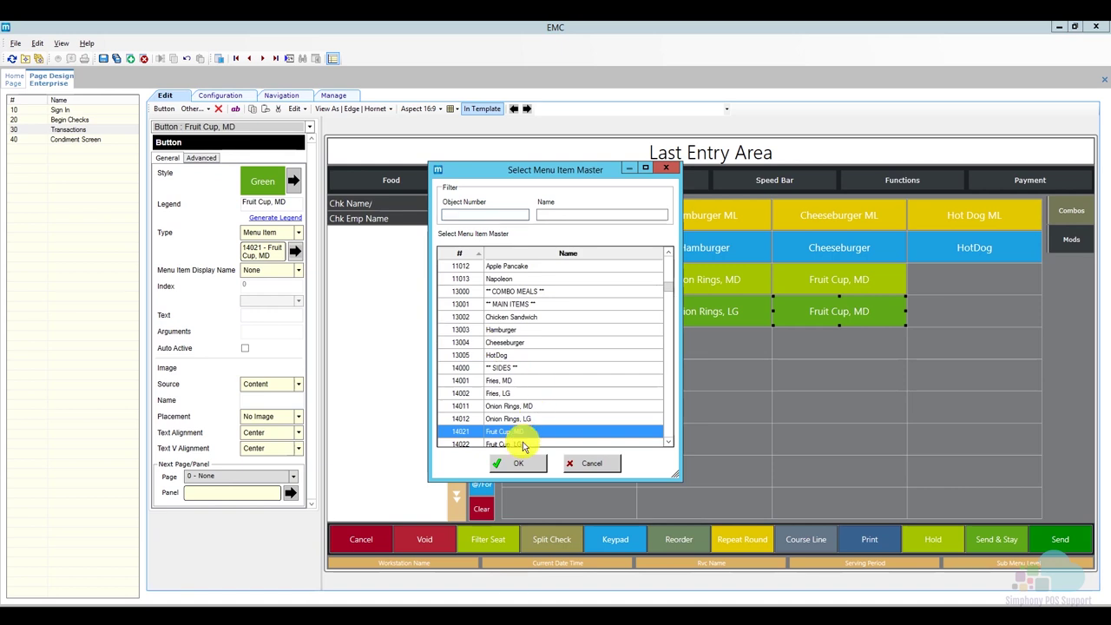
{"action": "left_click", "coordinate": [278, 219]}
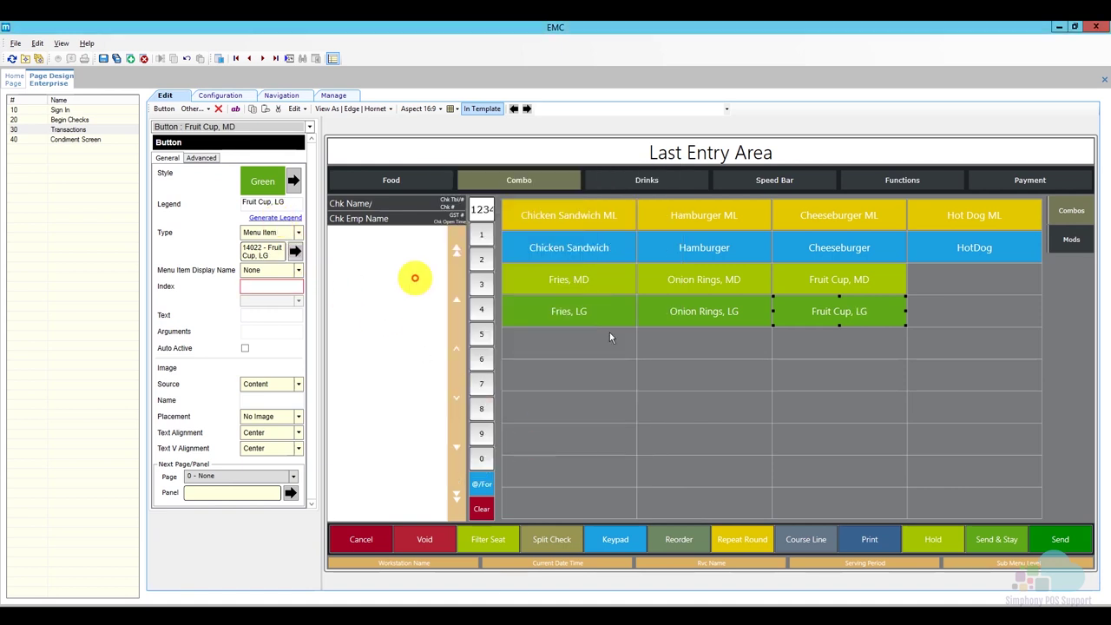
{"action": "left_click", "coordinate": [582, 312]}
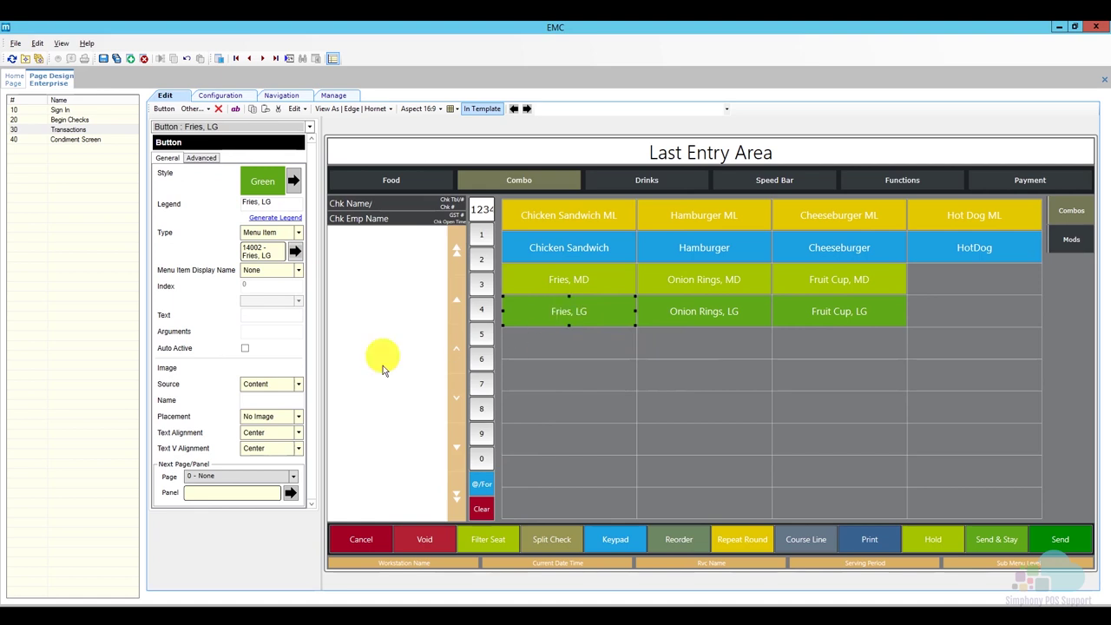
{"action": "left_click", "coordinate": [257, 421]}
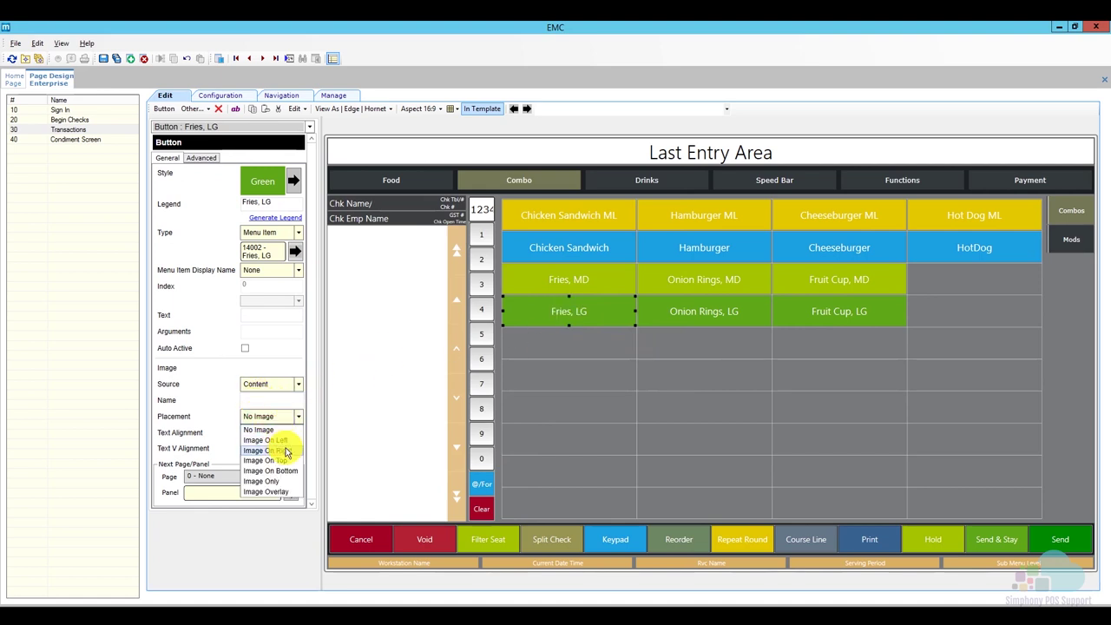
{"action": "left_click", "coordinate": [257, 405]}
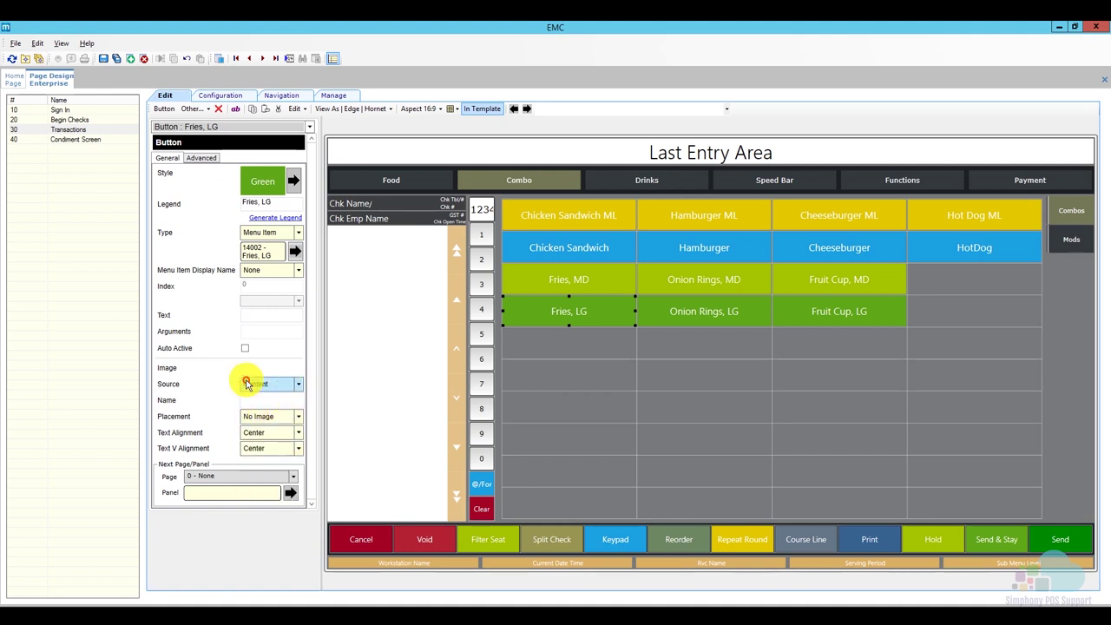
{"action": "left_click", "coordinate": [243, 399]}
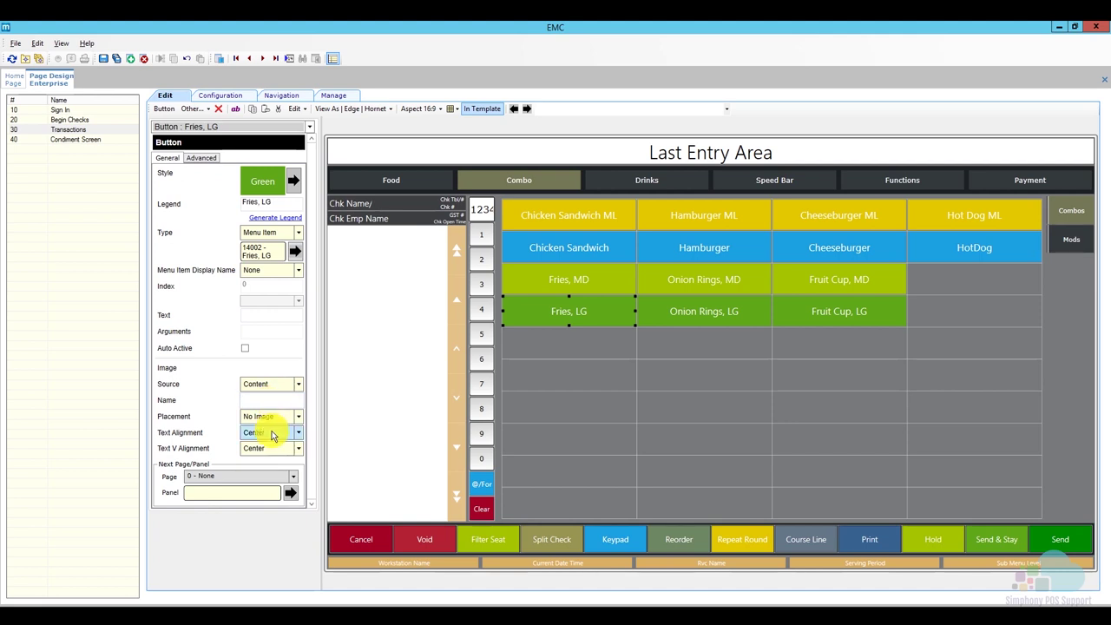
{"action": "left_click", "coordinate": [271, 432]}
{"action": "left_click", "coordinate": [259, 444]}
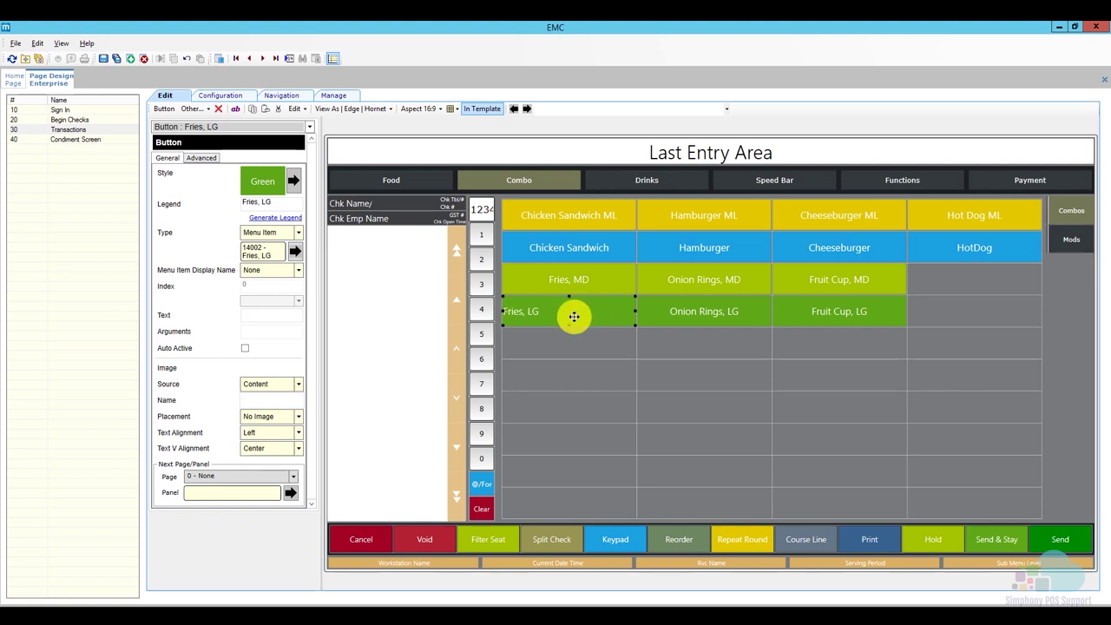
{"action": "left_click", "coordinate": [299, 417]}
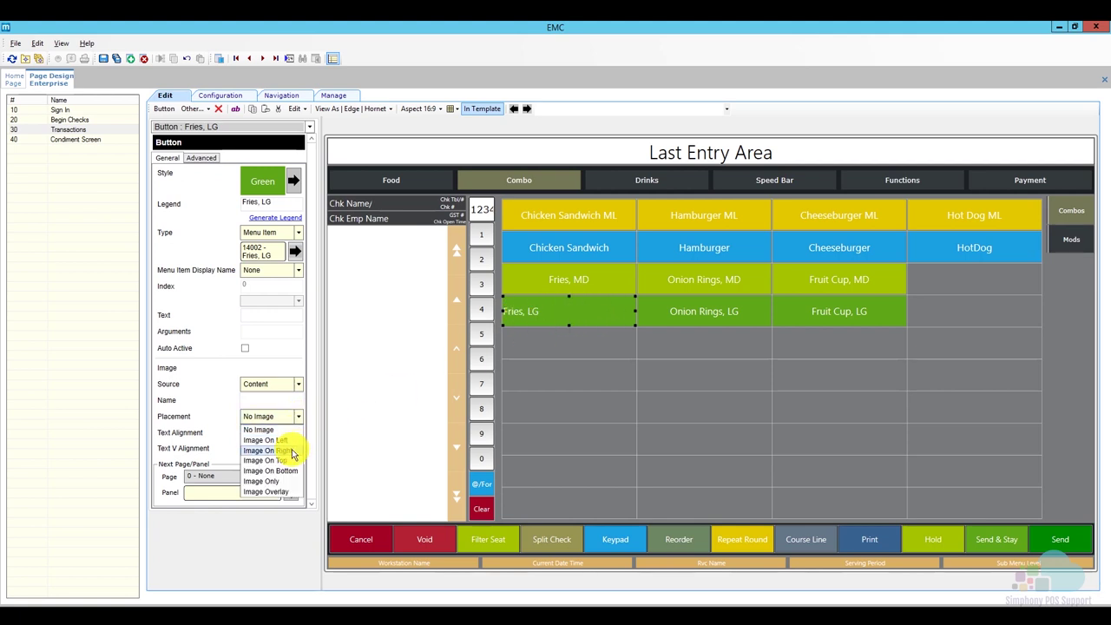
{"action": "left_click", "coordinate": [260, 405]}
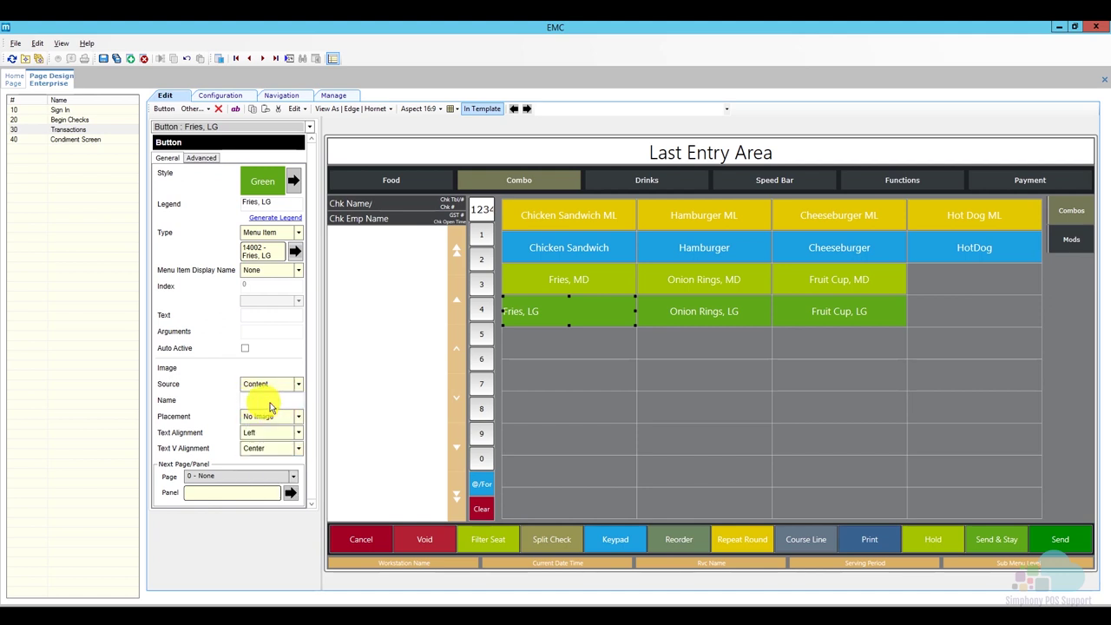
{"action": "left_click", "coordinate": [287, 400]}
{"action": "left_click", "coordinate": [281, 398]}
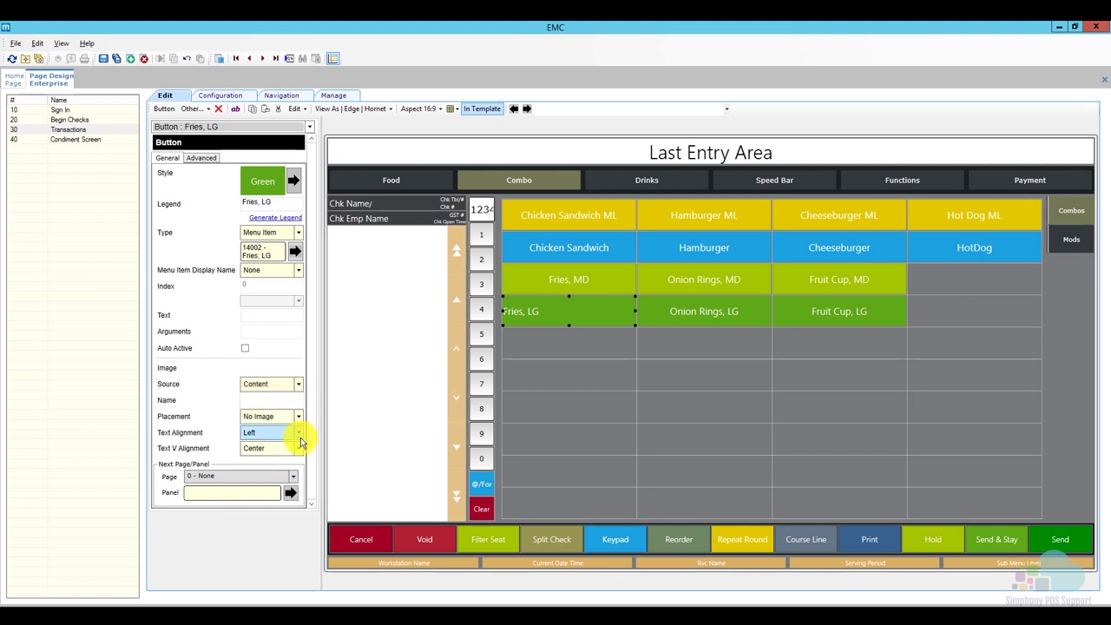
{"action": "left_click", "coordinate": [299, 435]}
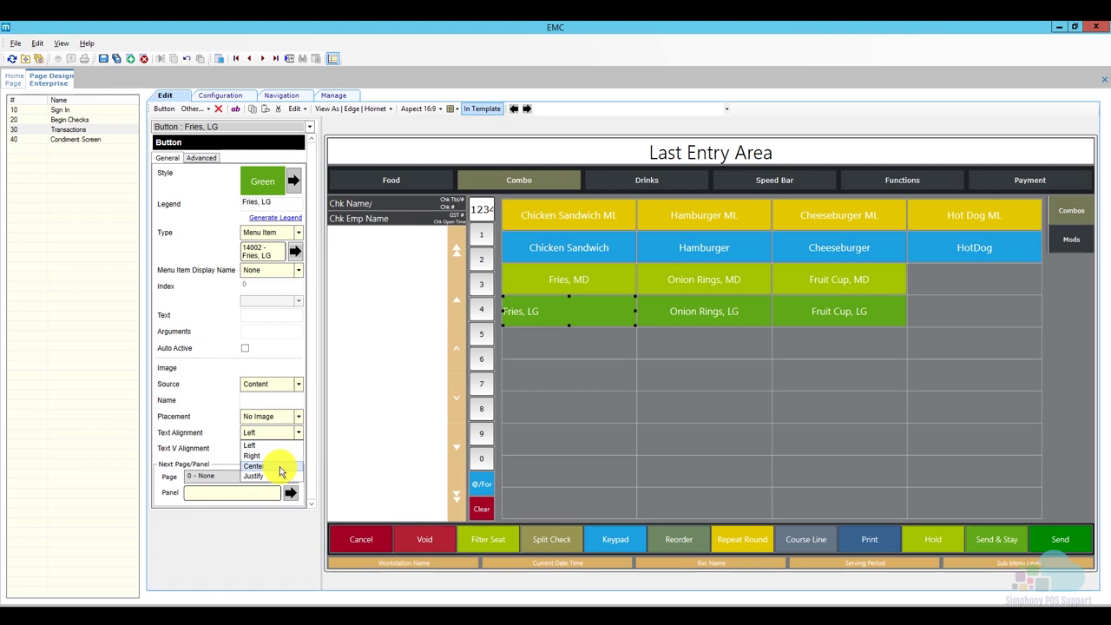
{"action": "left_click", "coordinate": [280, 467]}
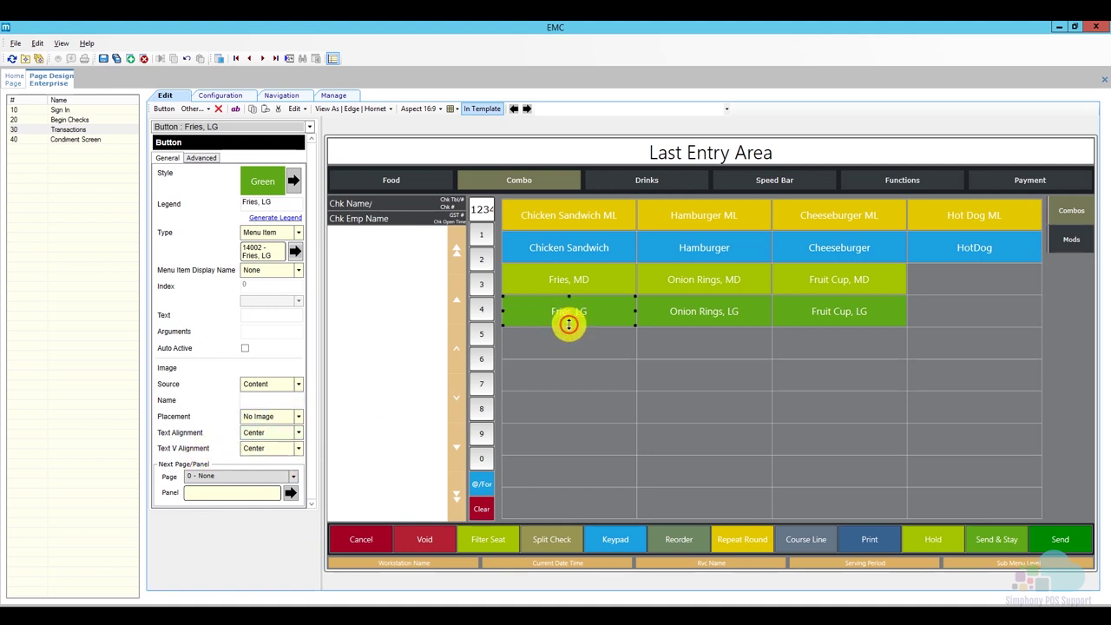
{"action": "left_click_drag", "start_coordinate": [570, 326], "coordinate": [568, 368]}
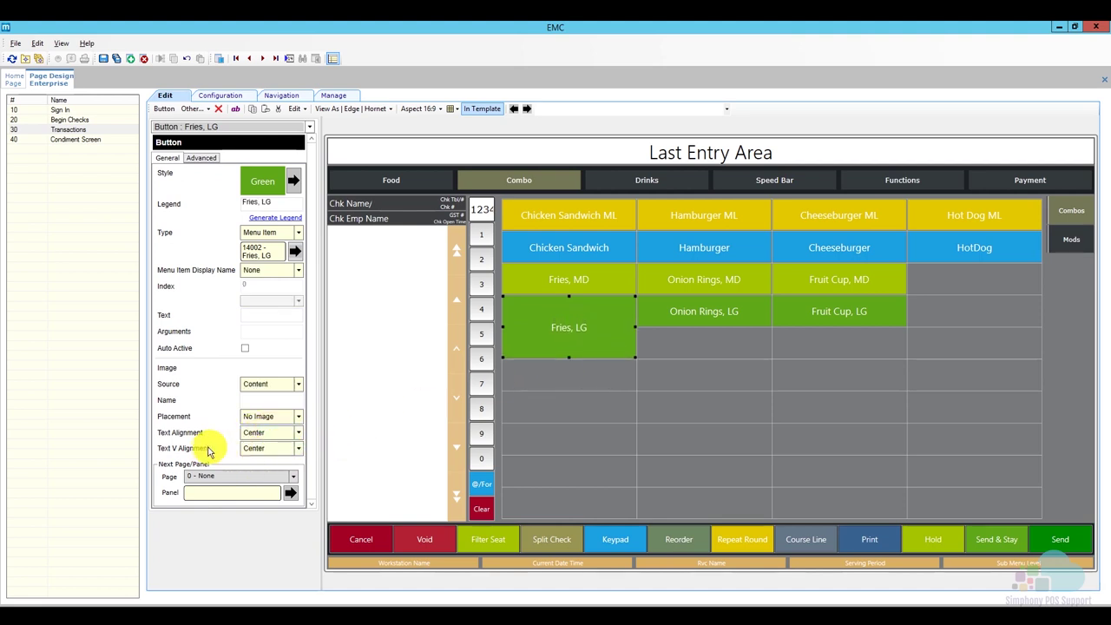
{"action": "left_click", "coordinate": [289, 450]}
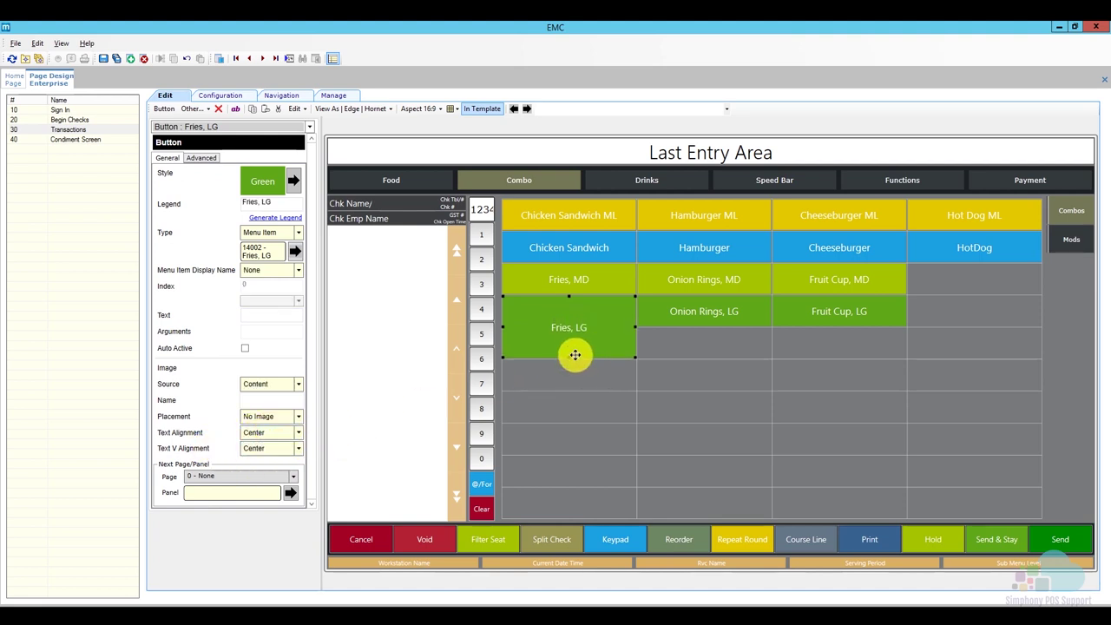
{"action": "left_click_drag", "start_coordinate": [568, 359], "coordinate": [568, 330]}
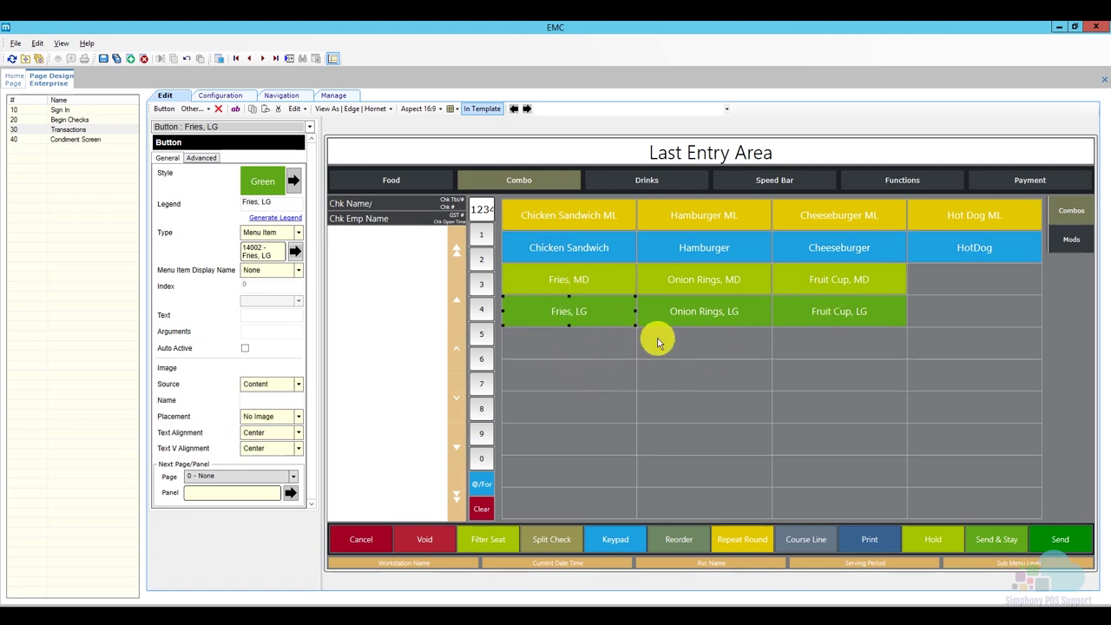
{"action": "left_click_drag", "start_coordinate": [557, 378], "coordinate": [850, 286]}
- Copy the medium and large side rows and paste them just below the originals
{"action": "right_click", "coordinate": [703, 278]}
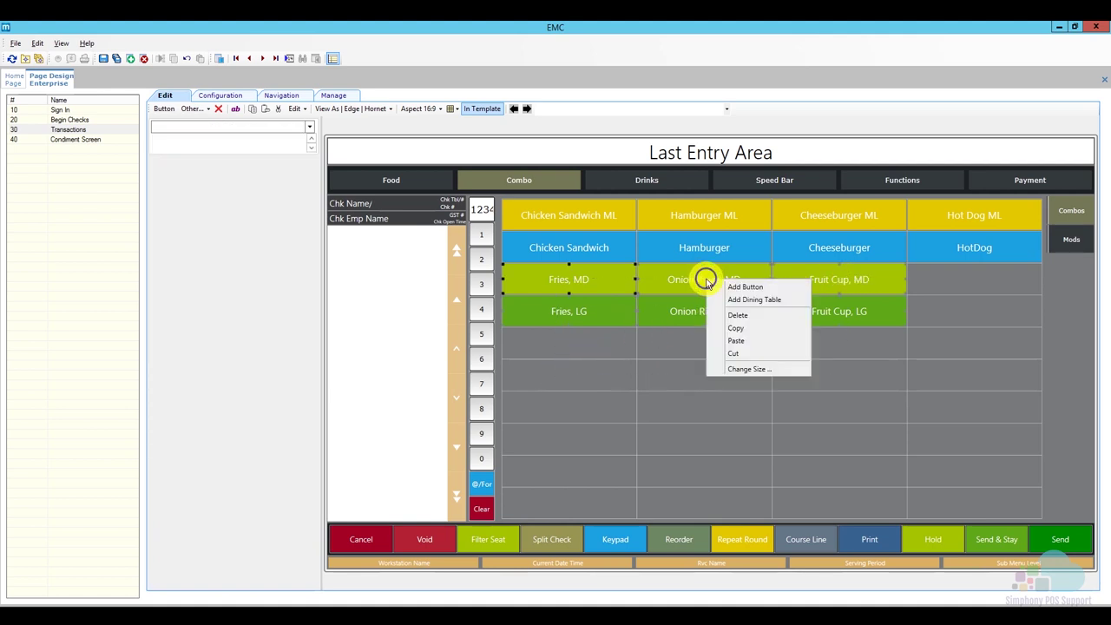
{"action": "left_click", "coordinate": [756, 331]}
{"action": "right_click", "coordinate": [617, 383]}
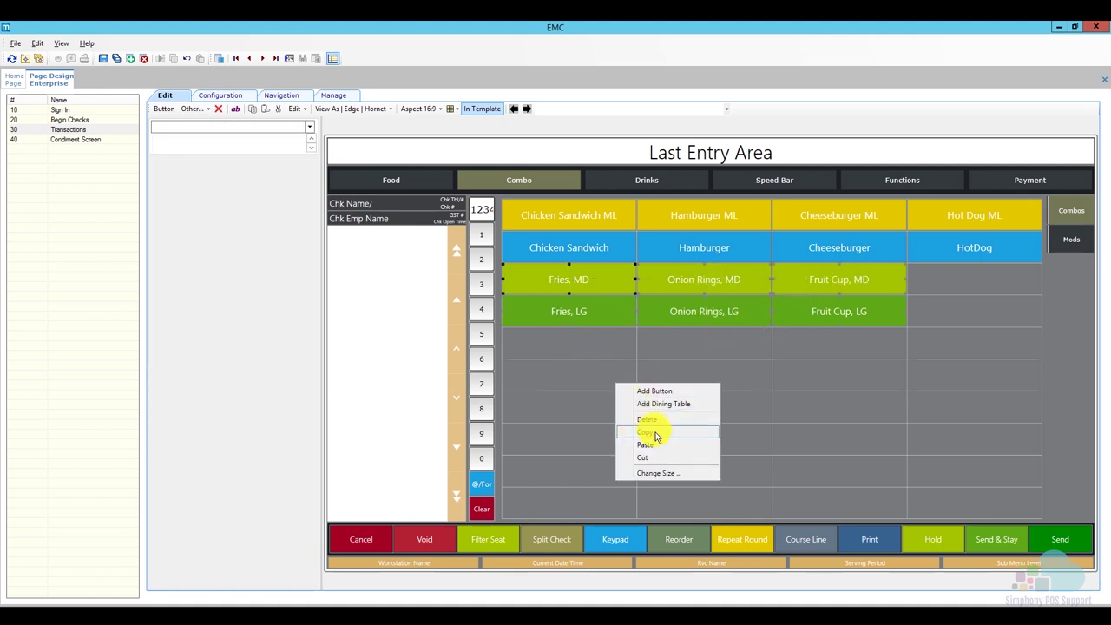
{"action": "left_click", "coordinate": [657, 449]}
{"action": "left_click_drag", "start_coordinate": [692, 442], "coordinate": [558, 377]}
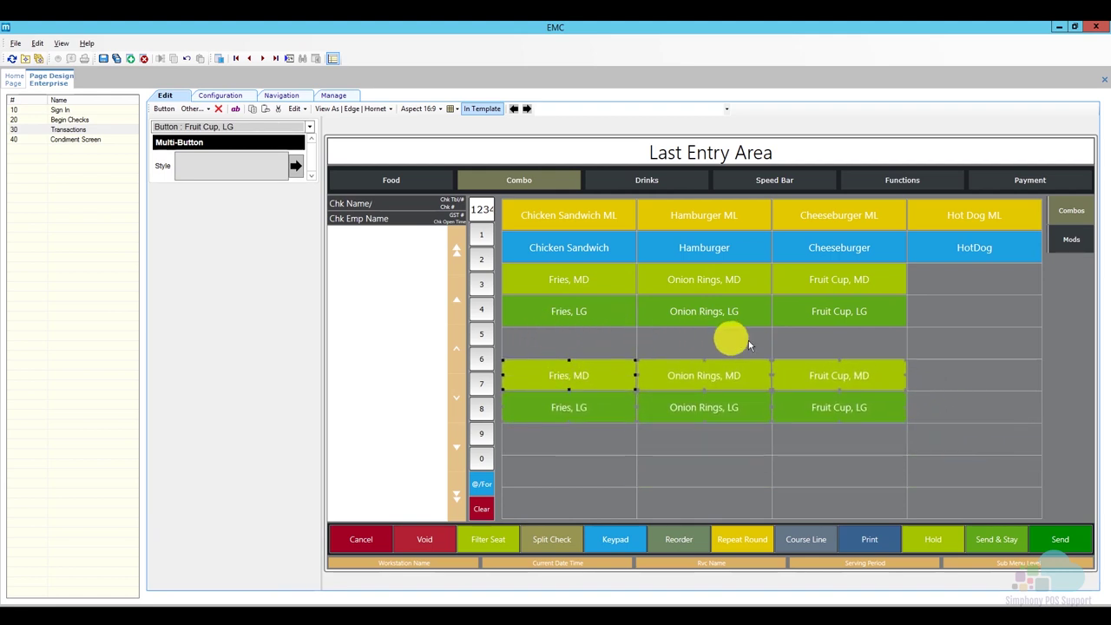
{"action": "left_click", "coordinate": [580, 347]}
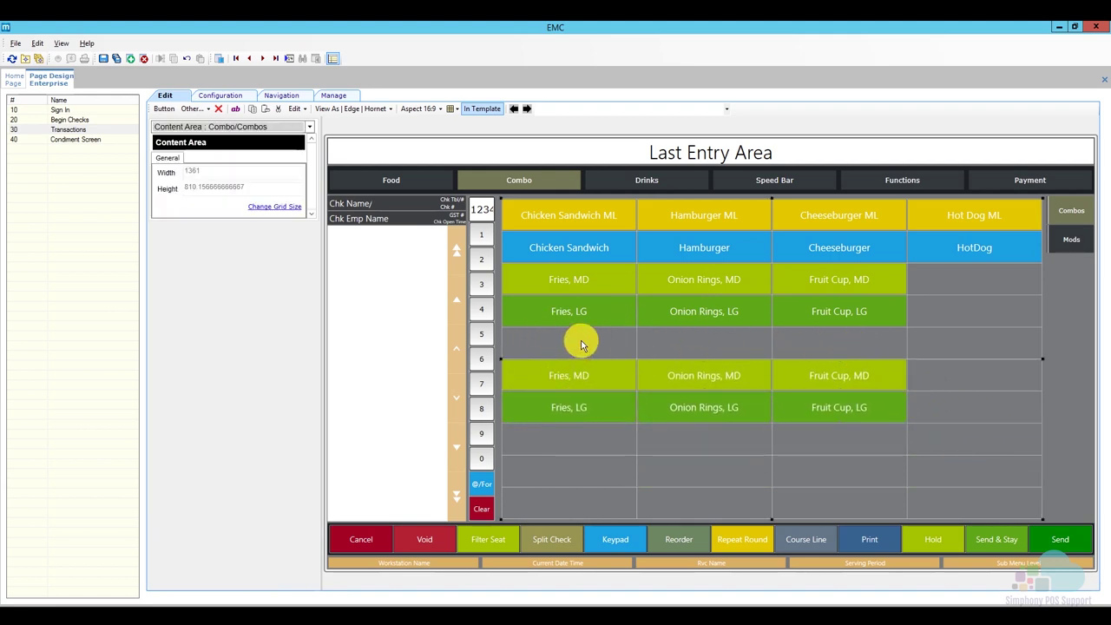
- Style the upper copied row Mauve and the lower copied row Pink
{"action": "left_click_drag", "start_coordinate": [570, 350], "coordinate": [880, 379]}
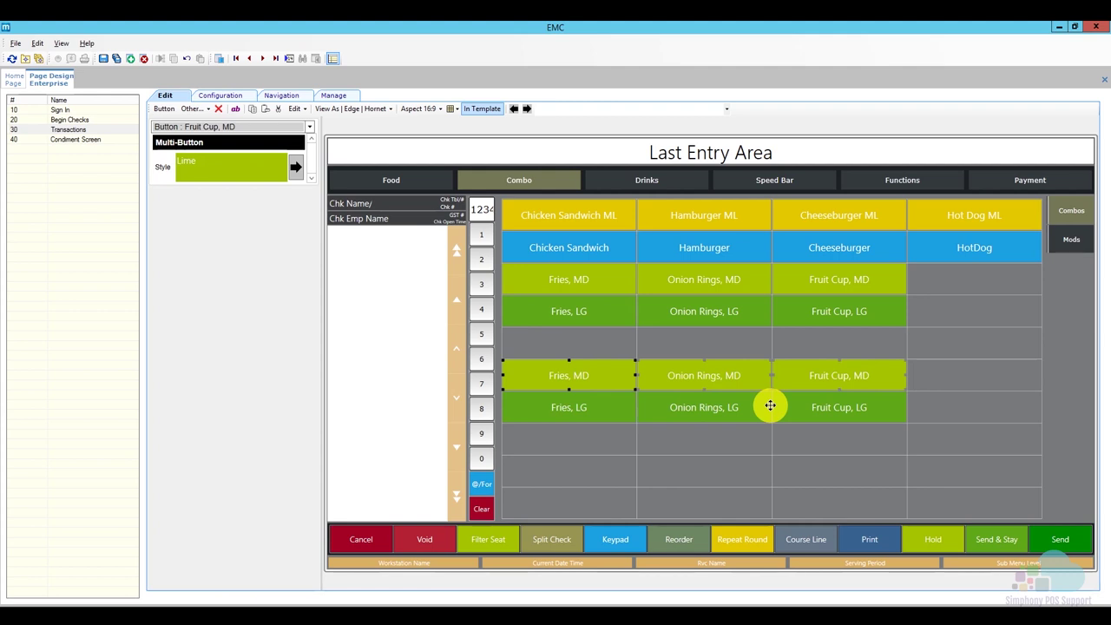
{"action": "left_click", "coordinate": [298, 165]}
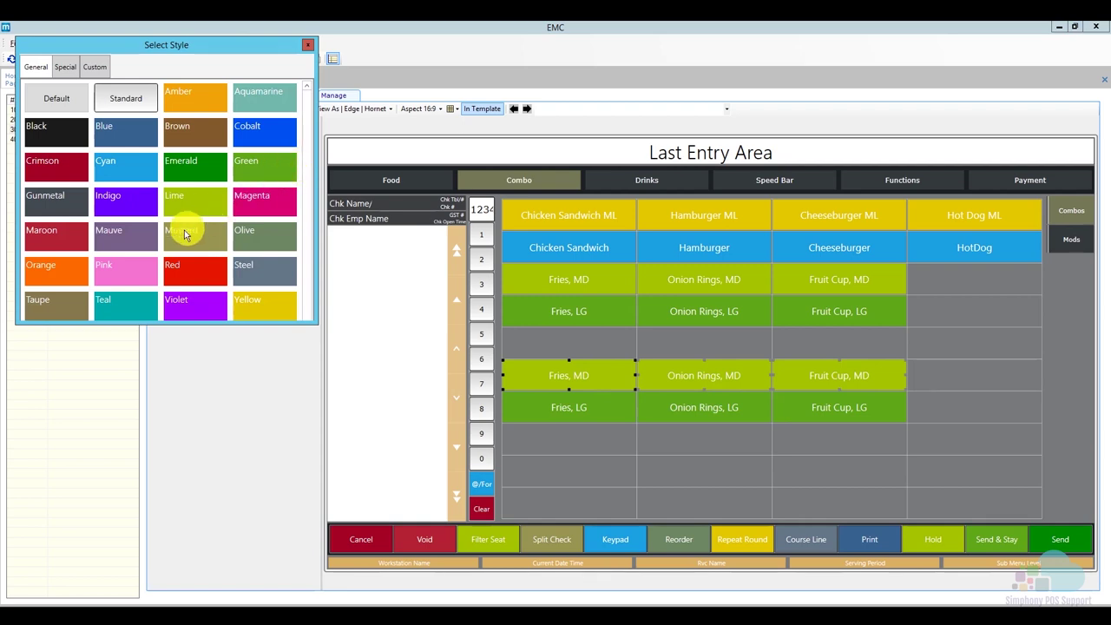
{"action": "left_click", "coordinate": [126, 247]}
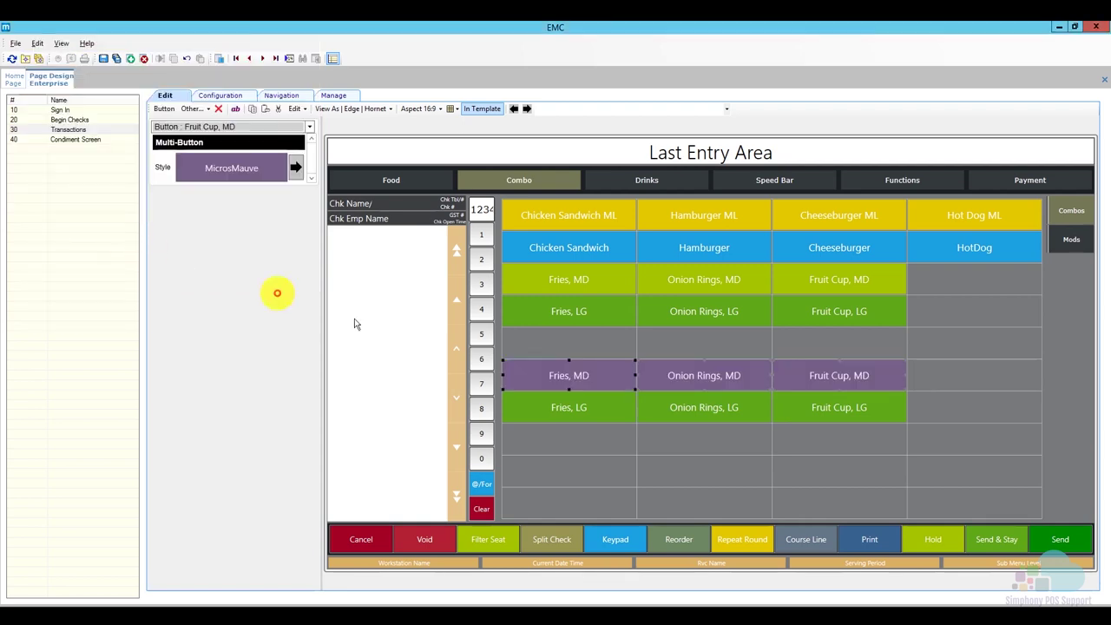
{"action": "left_click_drag", "start_coordinate": [566, 458], "coordinate": [844, 407]}
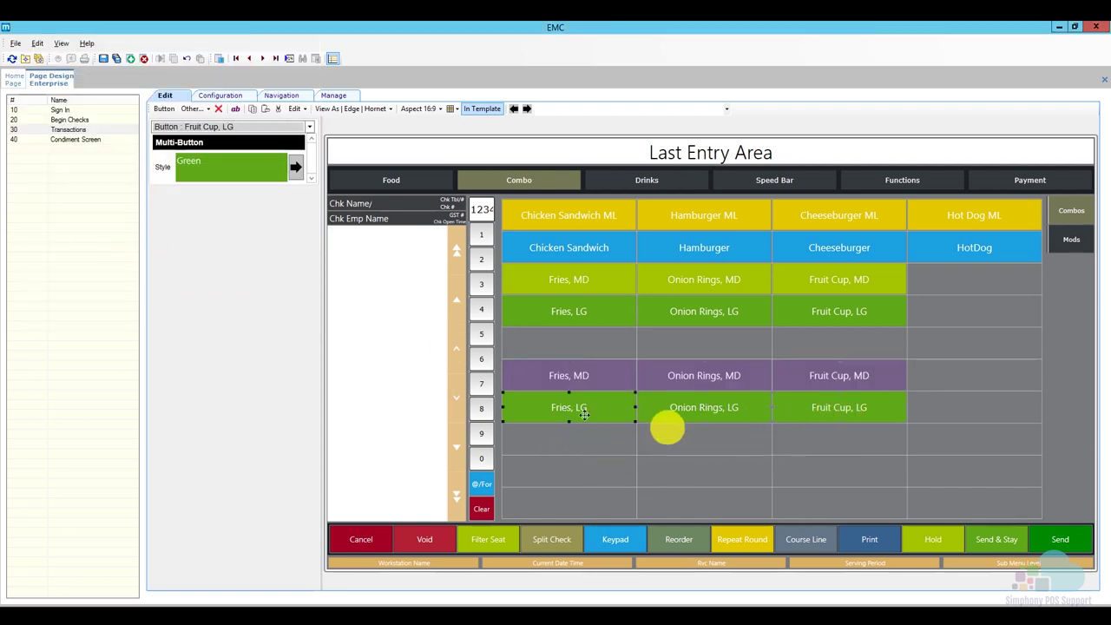
{"action": "left_click", "coordinate": [296, 174]}
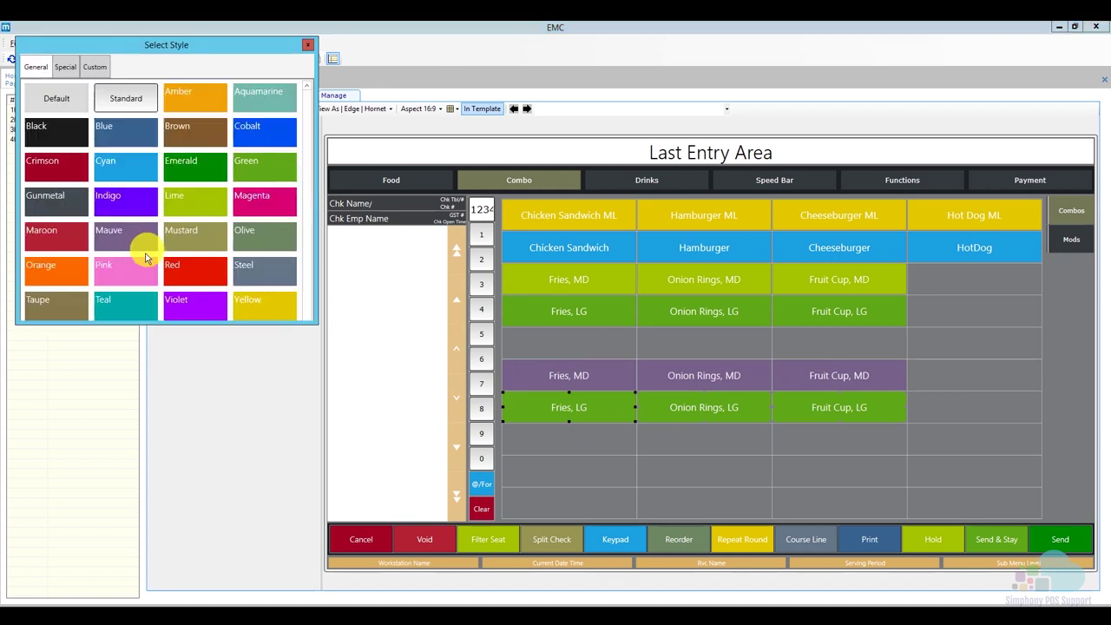
{"action": "left_click", "coordinate": [137, 259]}
{"action": "left_click", "coordinate": [590, 354]}
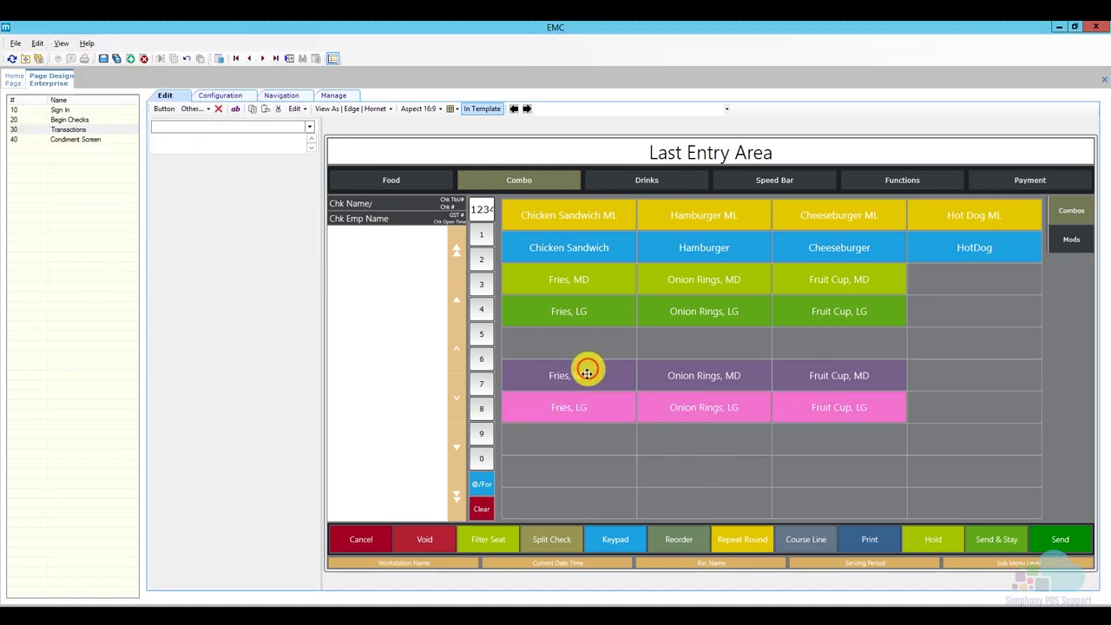
{"action": "left_click", "coordinate": [586, 374]}
- Reassign the mauve Fries, MD button to the Coke, MD menu item
{"action": "left_click", "coordinate": [295, 250]}
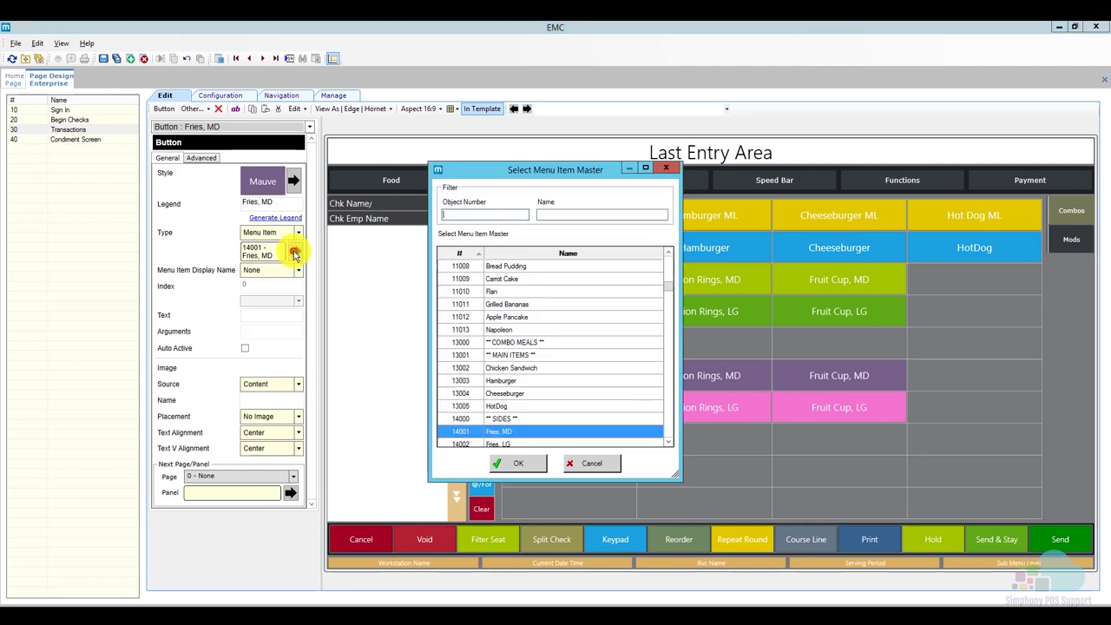
{"action": "scroll", "coordinate": [669, 446], "scroll_direction": "down", "scroll_amount": 2}
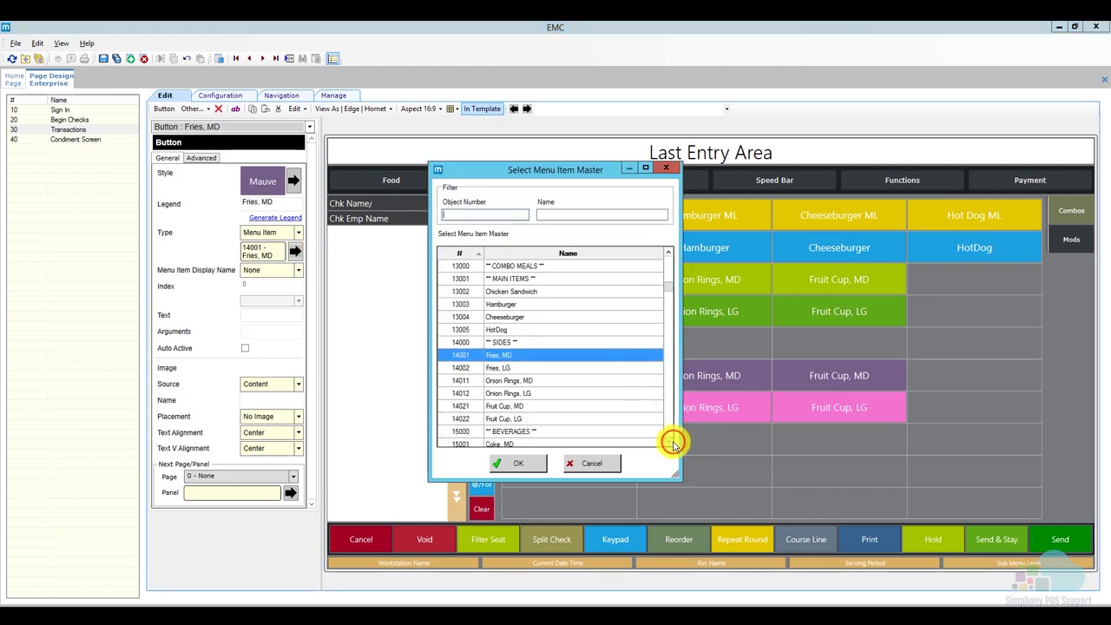
{"action": "left_click", "coordinate": [519, 444]}
{"action": "left_click", "coordinate": [518, 463]}
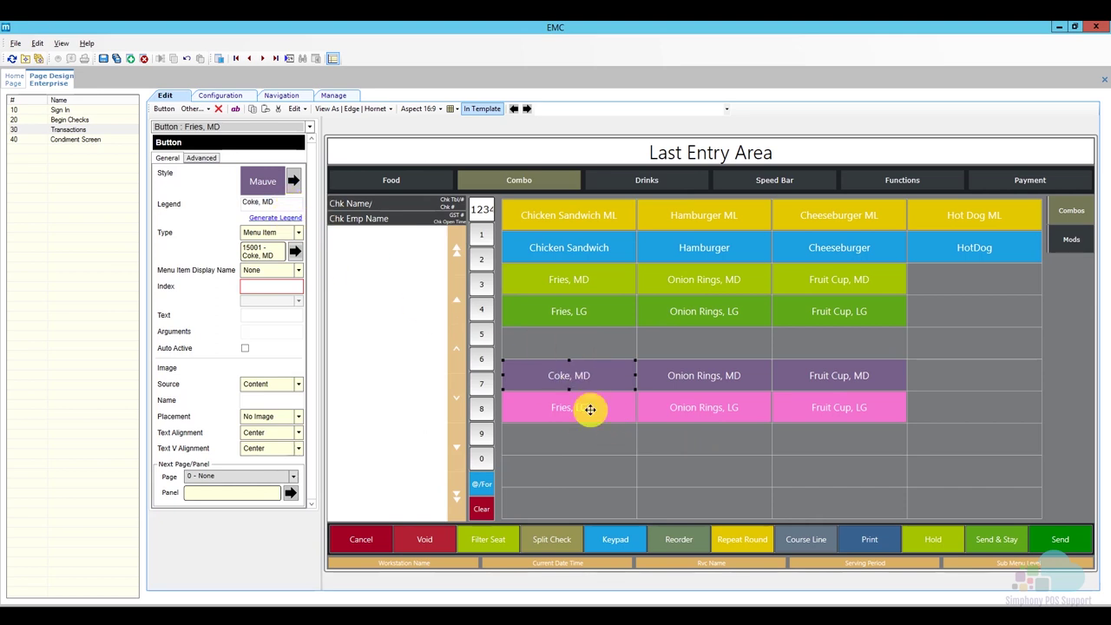
{"action": "left_click", "coordinate": [856, 403]}
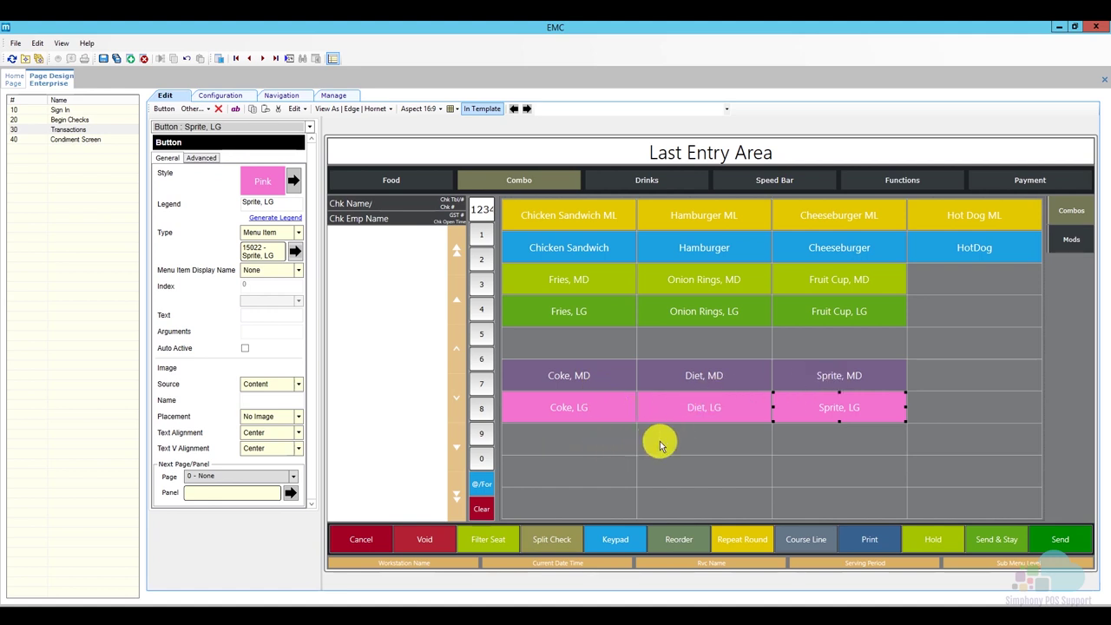
- Paste a copy of the Sprite, LG button into the cell below Coke, LG
{"action": "right_click", "coordinate": [823, 406]}
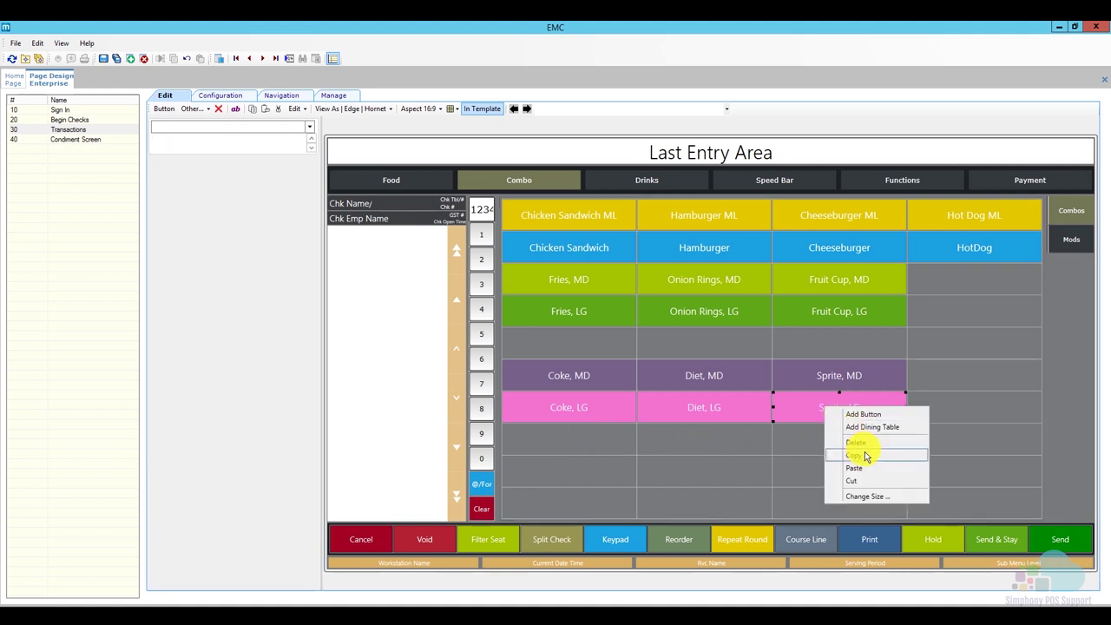
{"action": "left_click", "coordinate": [632, 463]}
{"action": "right_click", "coordinate": [563, 441]}
{"action": "left_click", "coordinate": [562, 441]}
{"action": "right_click", "coordinate": [564, 441]}
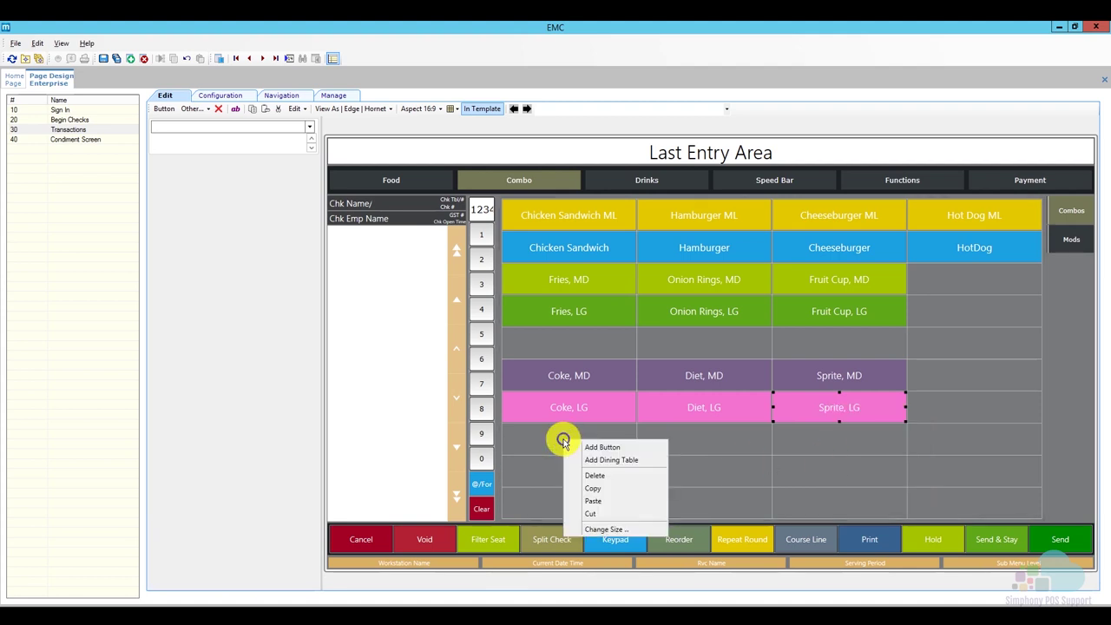
{"action": "left_click", "coordinate": [608, 501]}
{"action": "left_click_drag", "start_coordinate": [586, 501], "coordinate": [771, 440]}
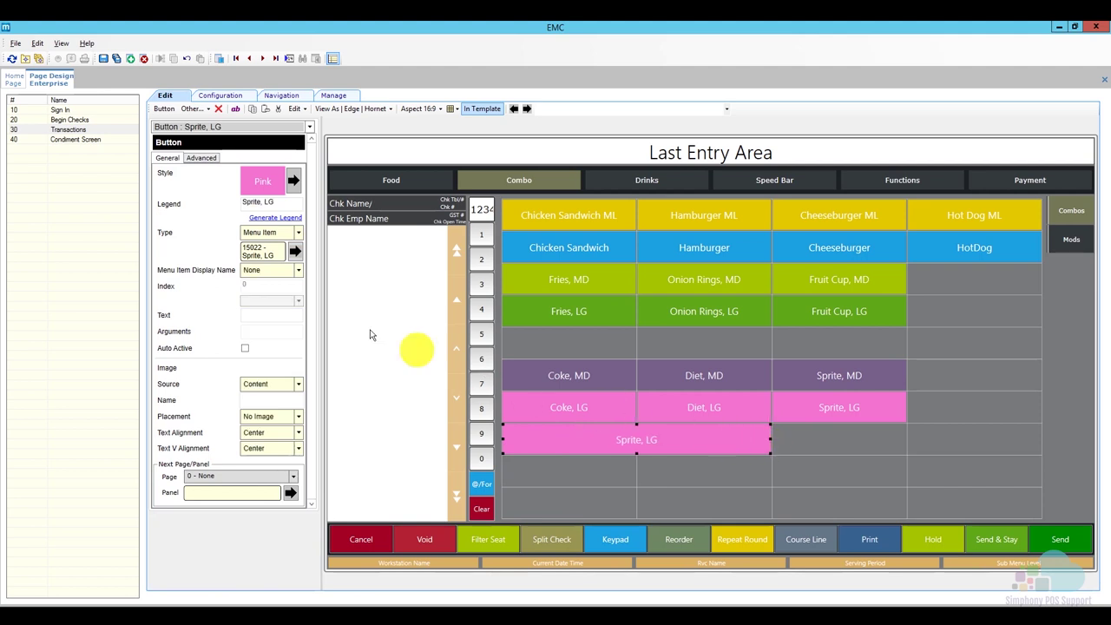
- Make the new button a Function button that runs the Combo command
{"action": "left_click", "coordinate": [300, 232]}
{"action": "scroll", "coordinate": [274, 260], "scroll_direction": "up", "scroll_amount": 3}
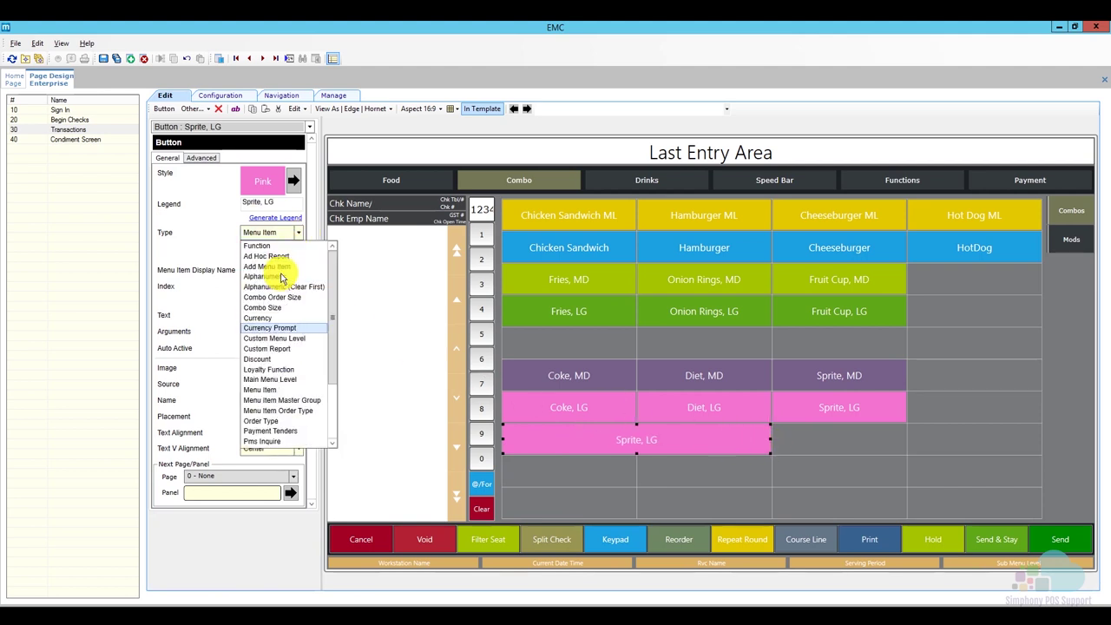
{"action": "left_click", "coordinate": [271, 248]}
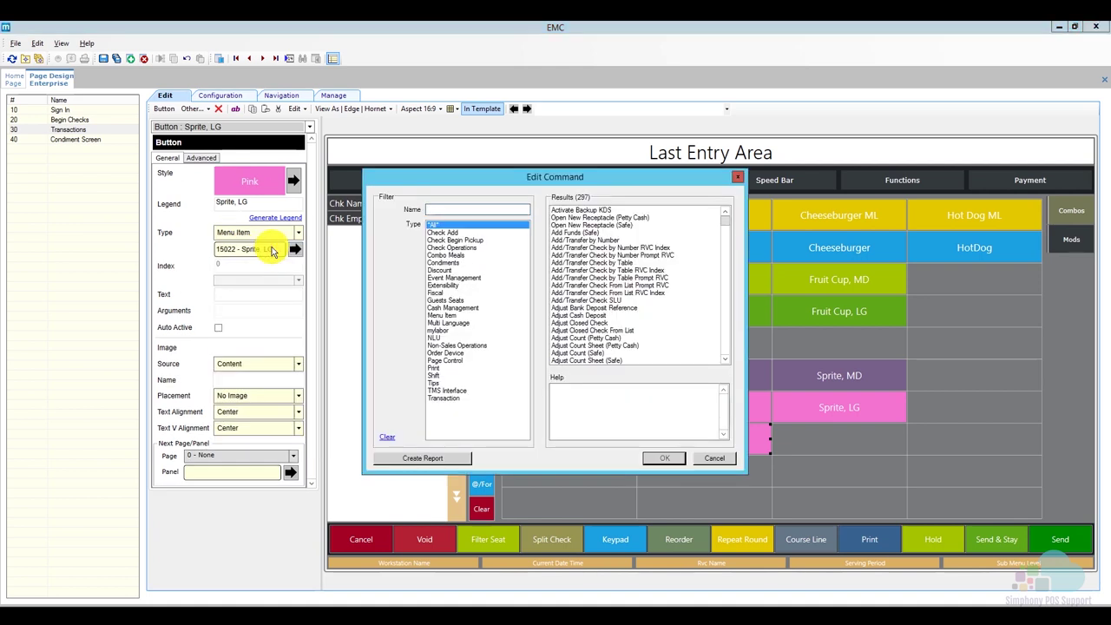
{"action": "type", "text": "com"}
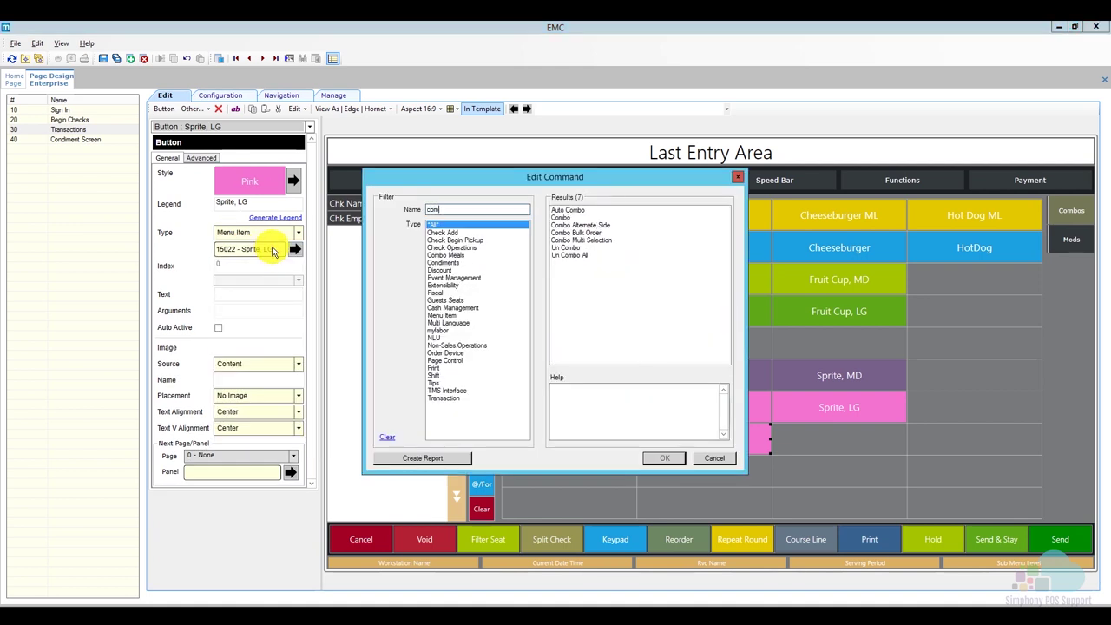
{"action": "left_click", "coordinate": [571, 217]}
{"action": "left_click", "coordinate": [664, 458]}
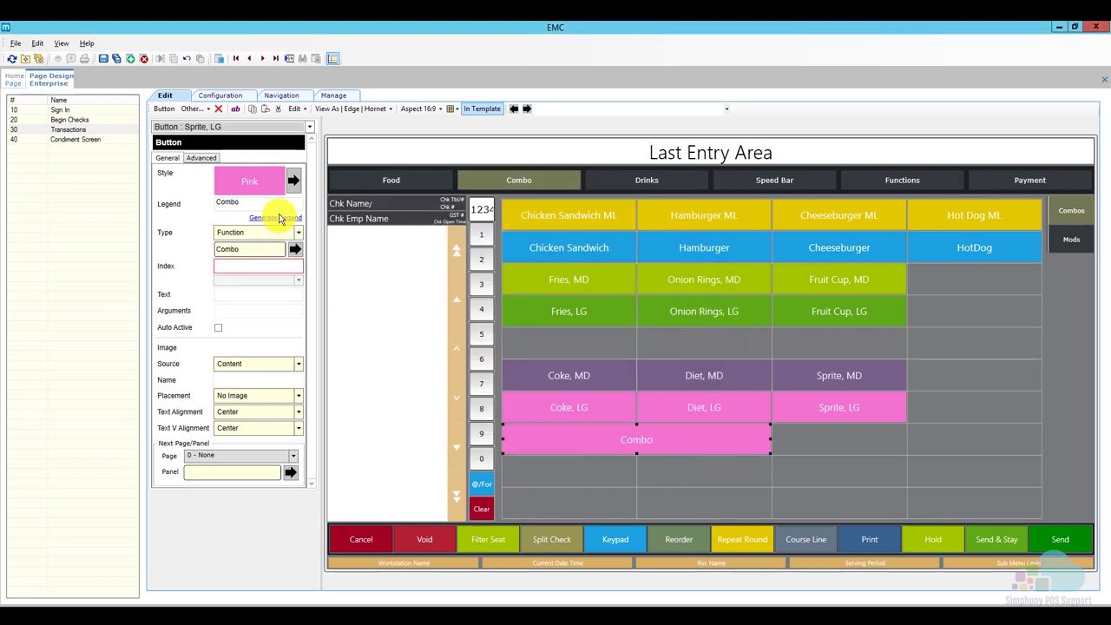
- Colour the Combo button Amber and place a copy of it to its right
{"action": "left_click", "coordinate": [292, 180]}
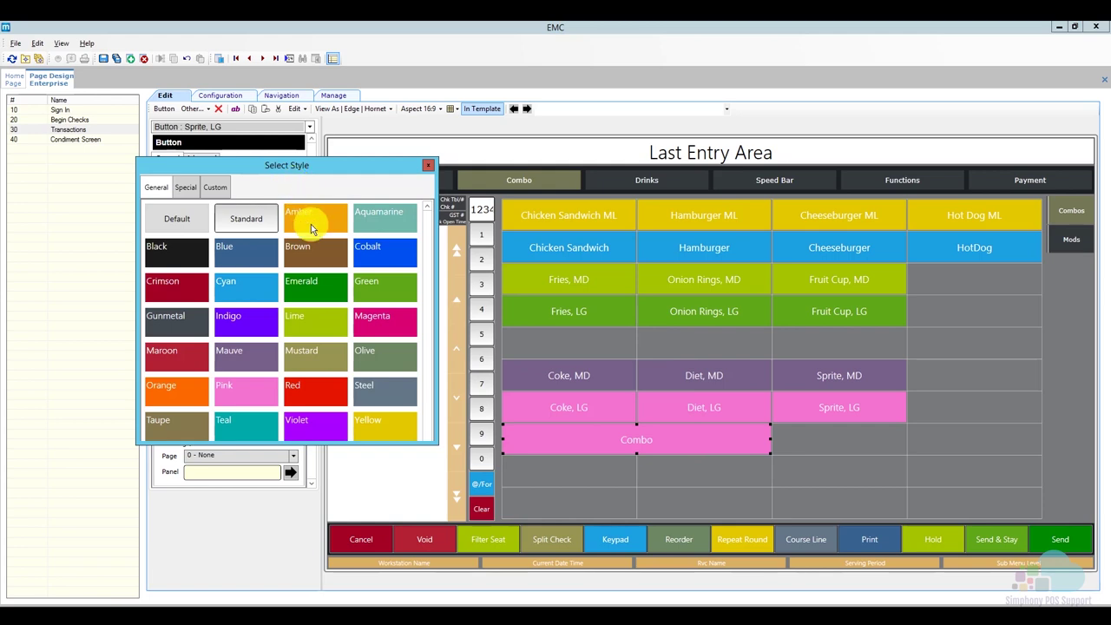
{"action": "left_click", "coordinate": [314, 216]}
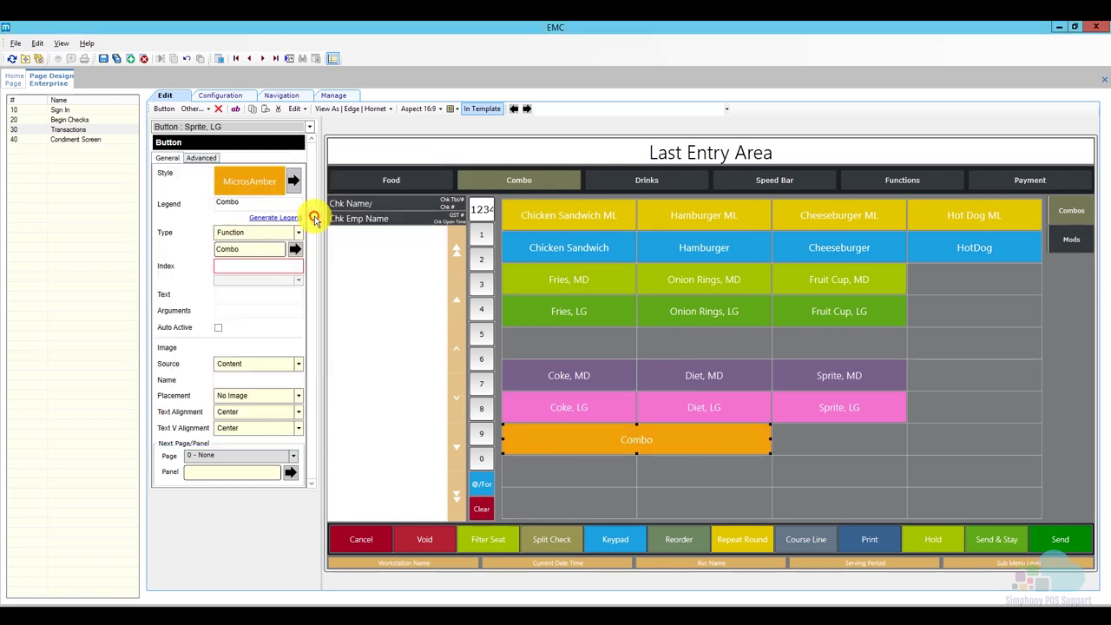
{"action": "right_click", "coordinate": [714, 444]}
{"action": "left_click", "coordinate": [760, 491]}
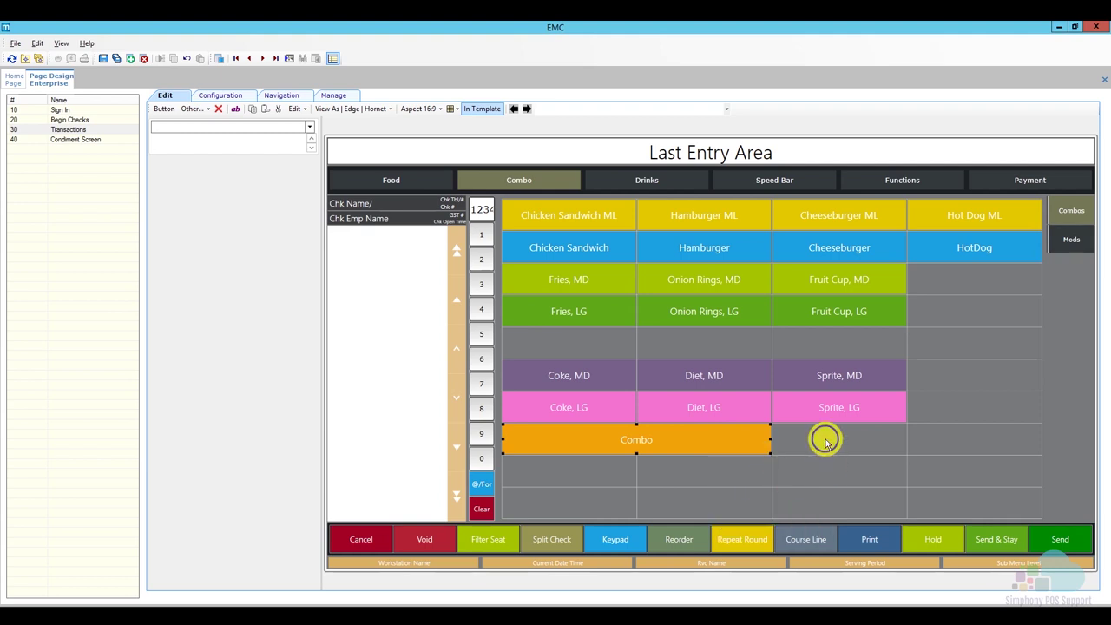
{"action": "right_click", "coordinate": [826, 440]}
{"action": "left_click_drag", "start_coordinate": [873, 501], "coordinate": [853, 452]}
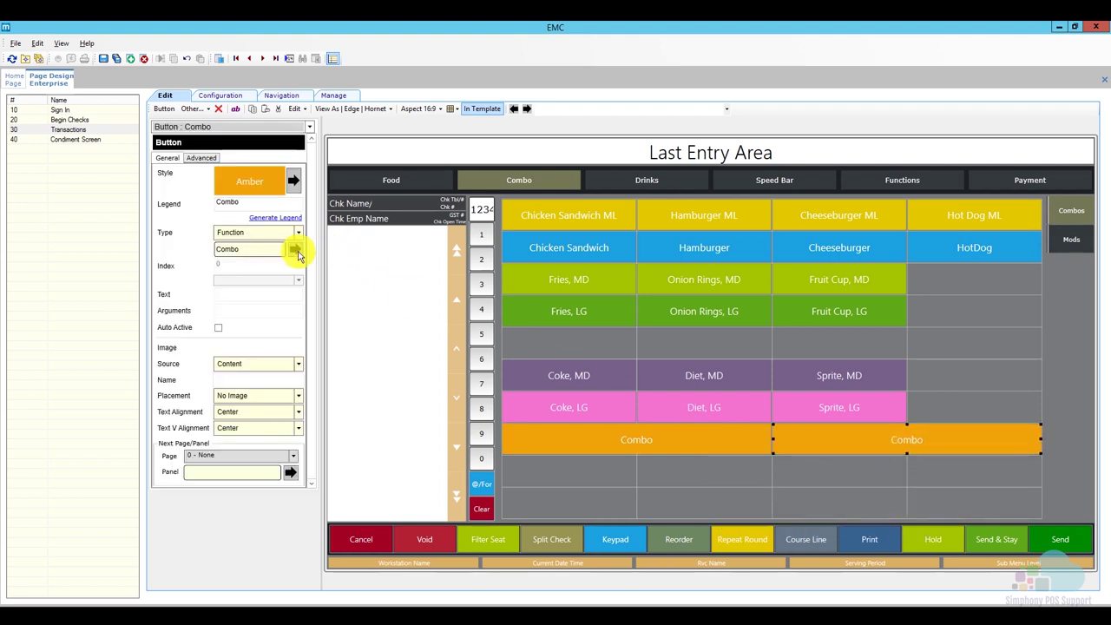
- Assign the Un Combo function to the copied button and generate its Un Combo legend
{"action": "left_click", "coordinate": [295, 249]}
{"action": "left_click", "coordinate": [451, 206]}
{"action": "type", "text": "c"}
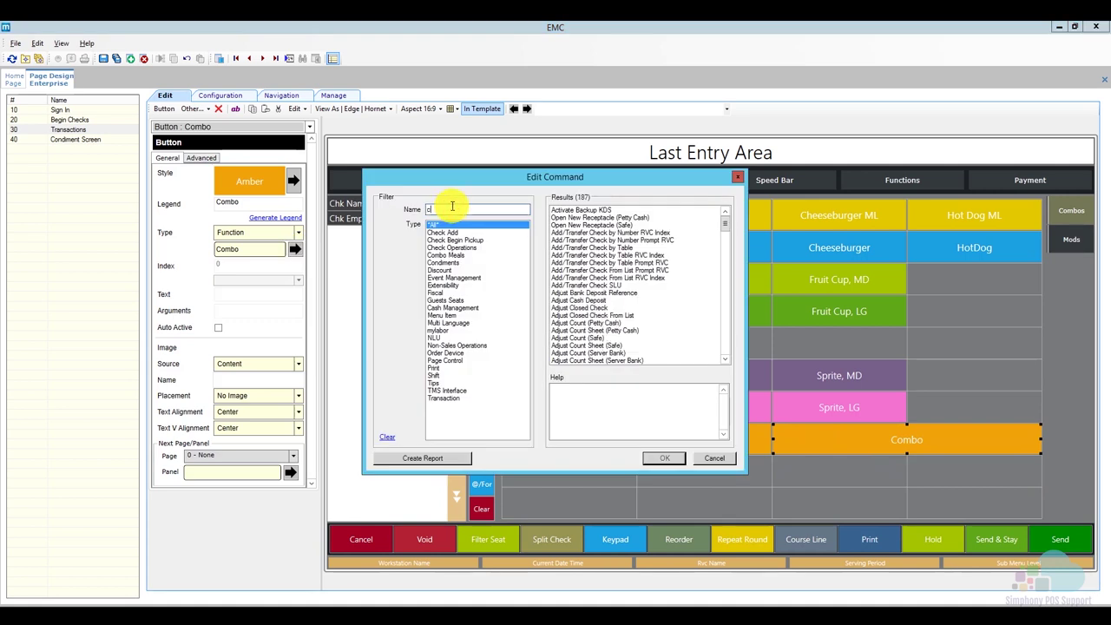
{"action": "type", "text": "omb"}
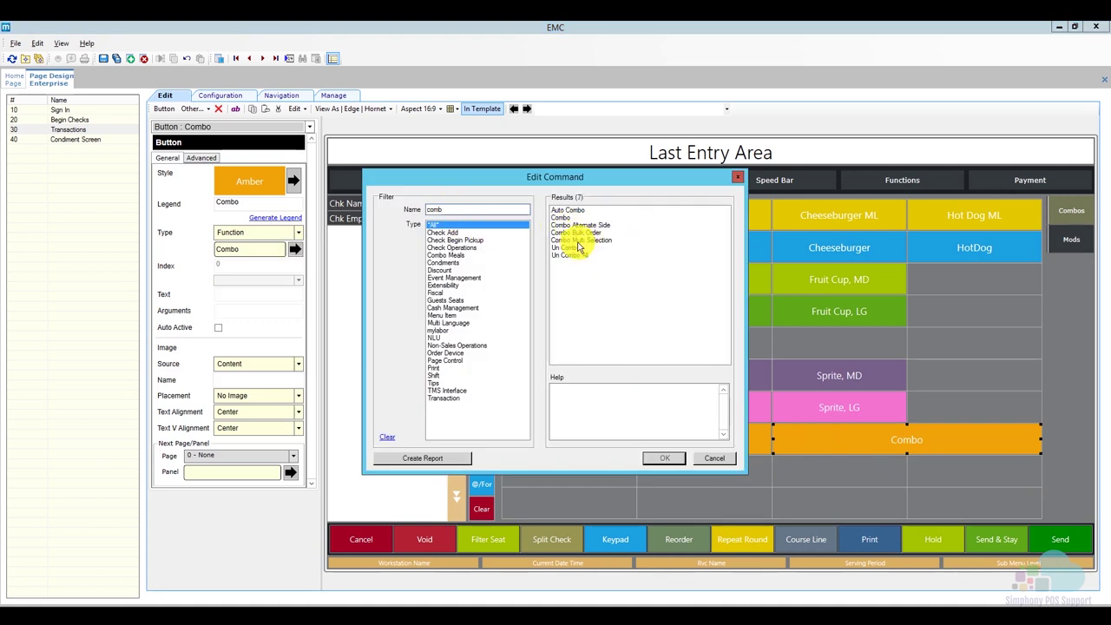
{"action": "left_click", "coordinate": [566, 247]}
{"action": "left_click", "coordinate": [666, 460]}
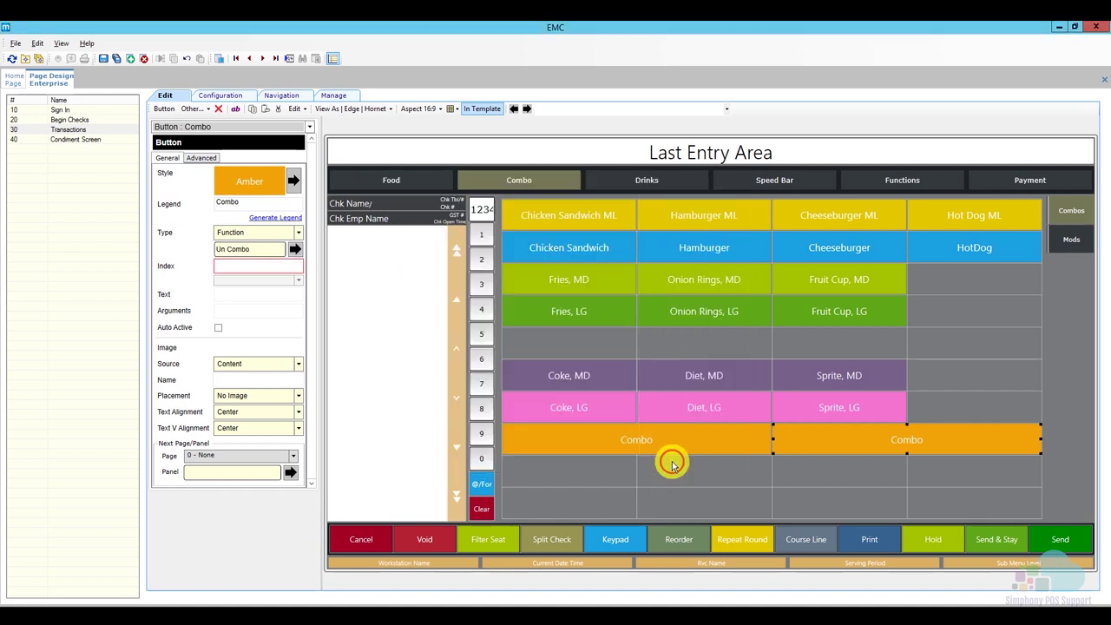
{"action": "left_click", "coordinate": [265, 218]}
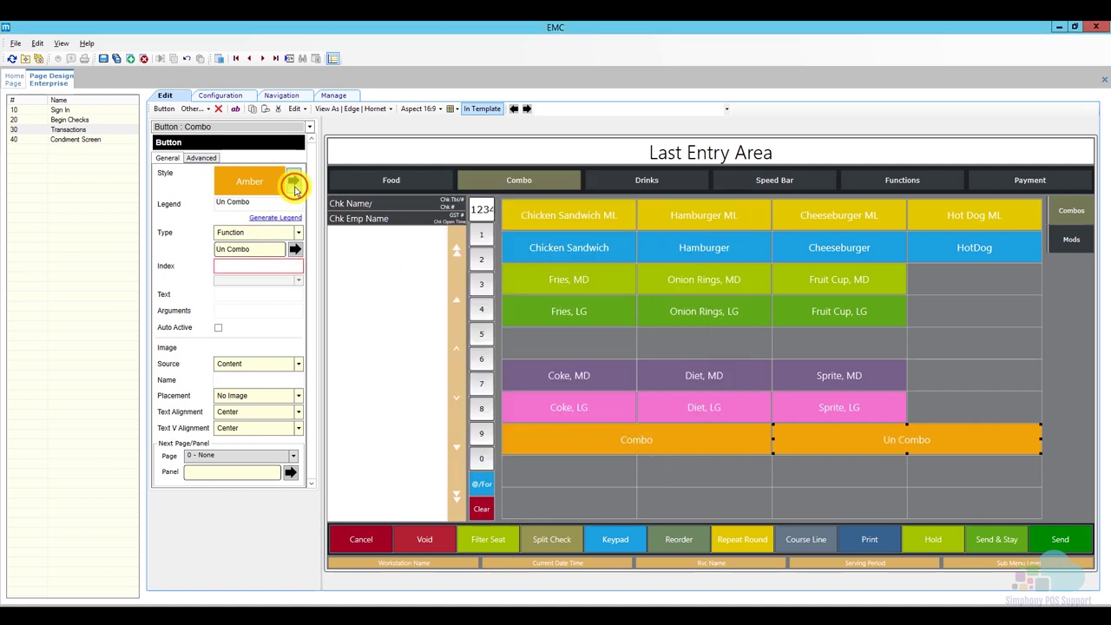
- Colour the Un Combo button Taupe and compare it against the Combo button
{"action": "left_click", "coordinate": [294, 180]}
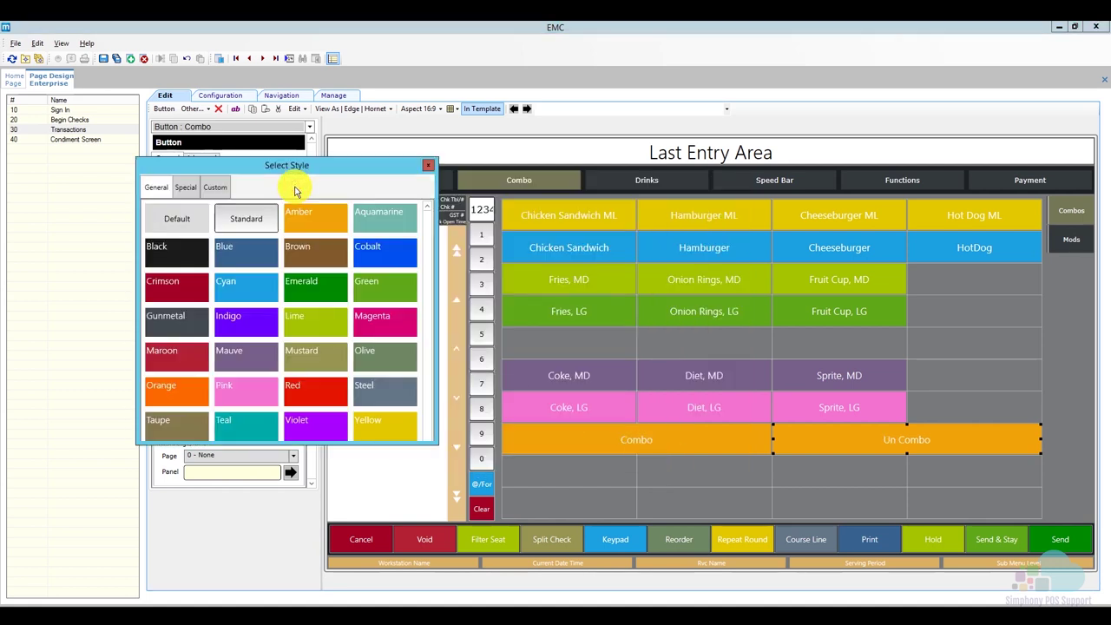
{"action": "left_click", "coordinate": [183, 429]}
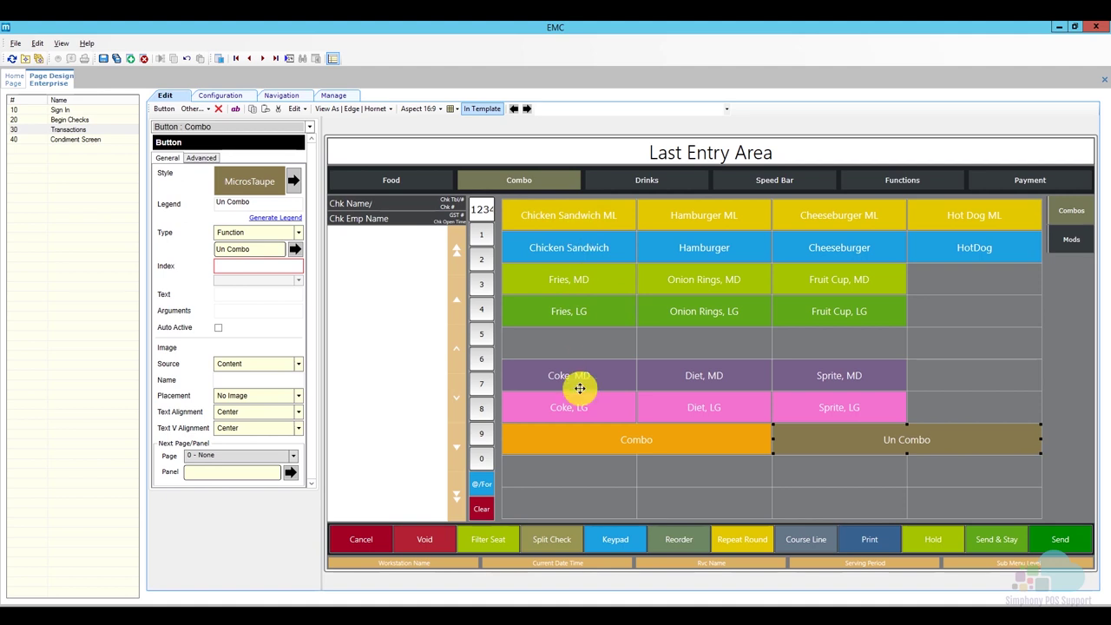
{"action": "left_click", "coordinate": [653, 437]}
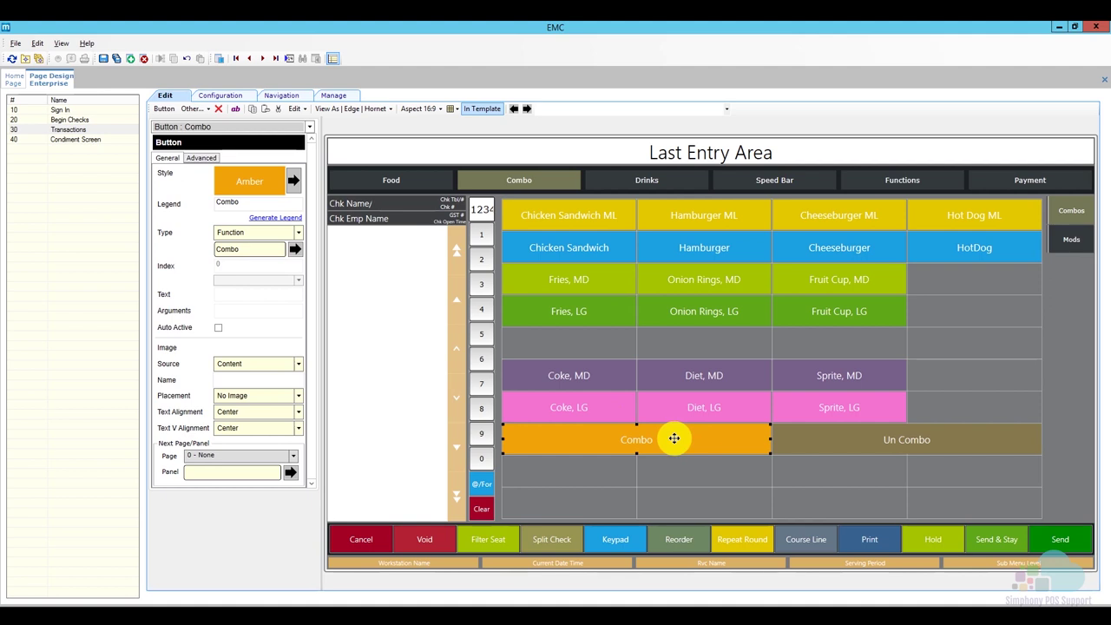
{"action": "left_click", "coordinate": [839, 439]}
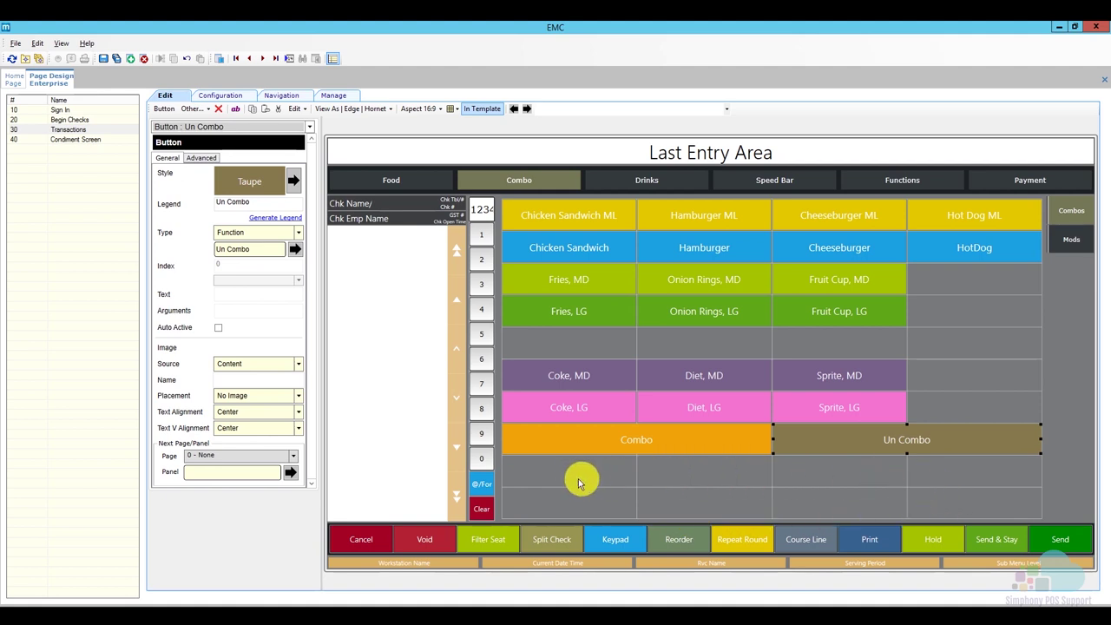
{"action": "left_click", "coordinate": [576, 479]}
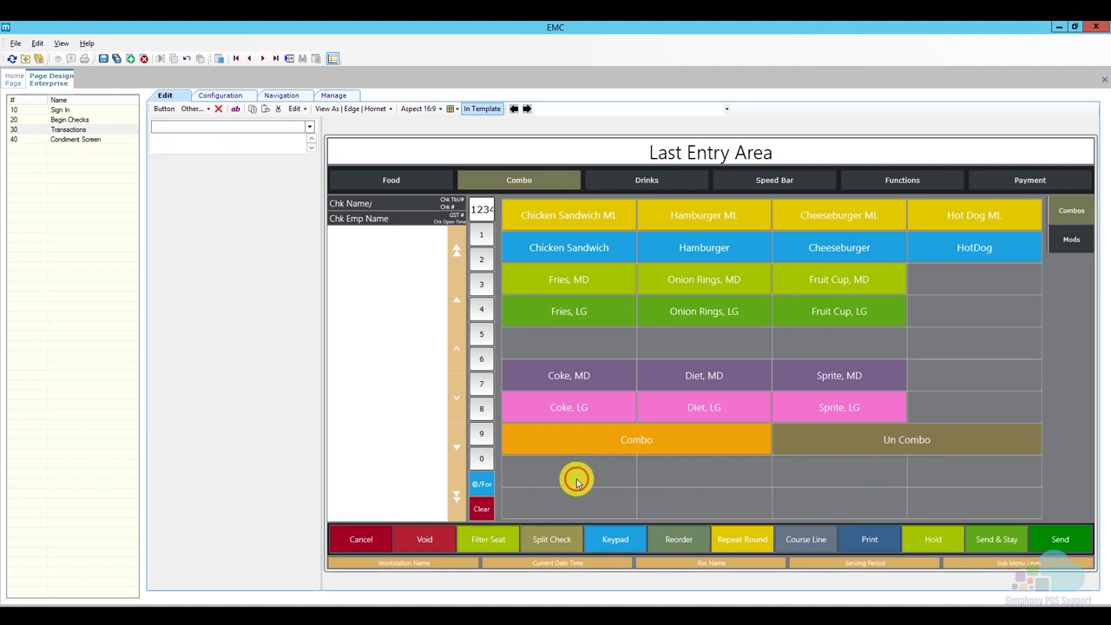
- Insert a Condiment/Combo Orderer and size it below the Combo and Un Combo buttons
{"action": "left_click", "coordinate": [205, 110]}
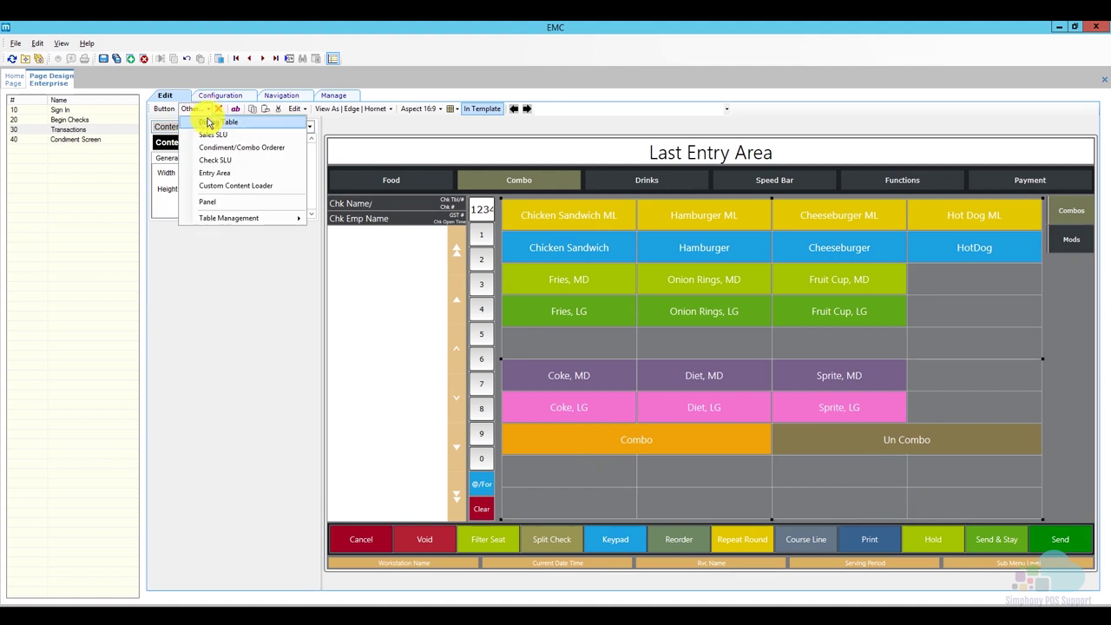
{"action": "left_click", "coordinate": [290, 154]}
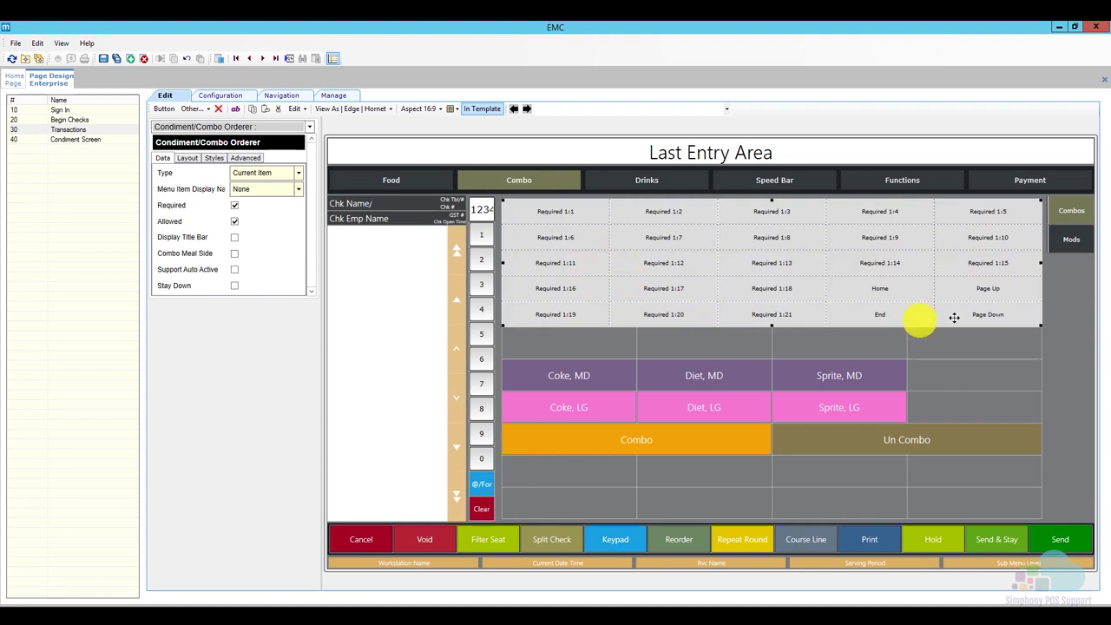
{"action": "left_click_drag", "start_coordinate": [874, 281], "coordinate": [860, 467]}
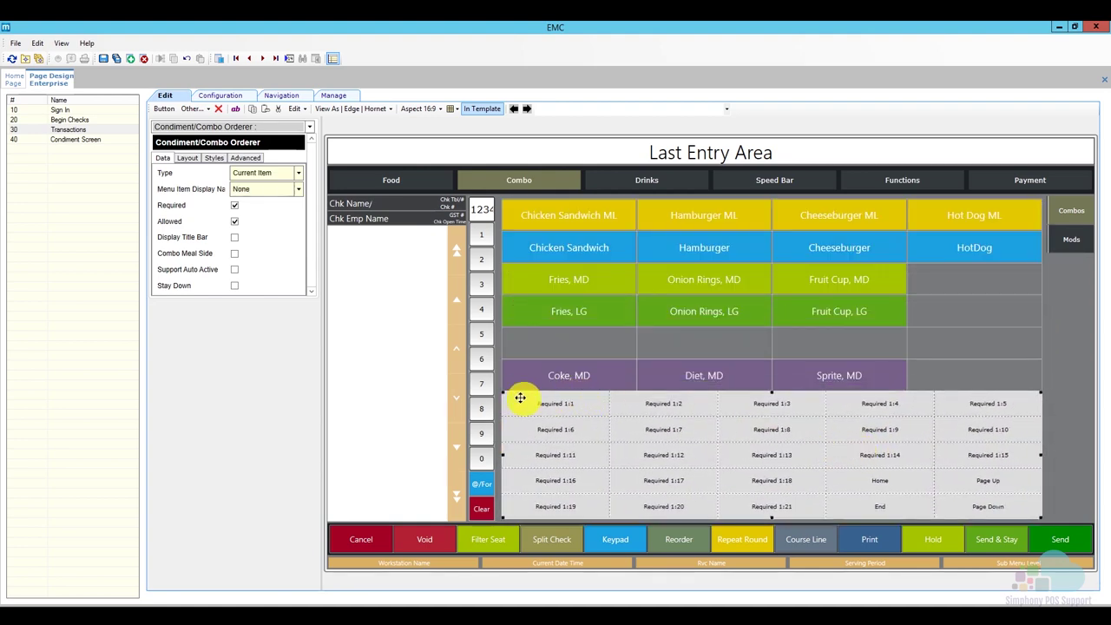
{"action": "left_click_drag", "start_coordinate": [504, 391], "coordinate": [502, 456]}
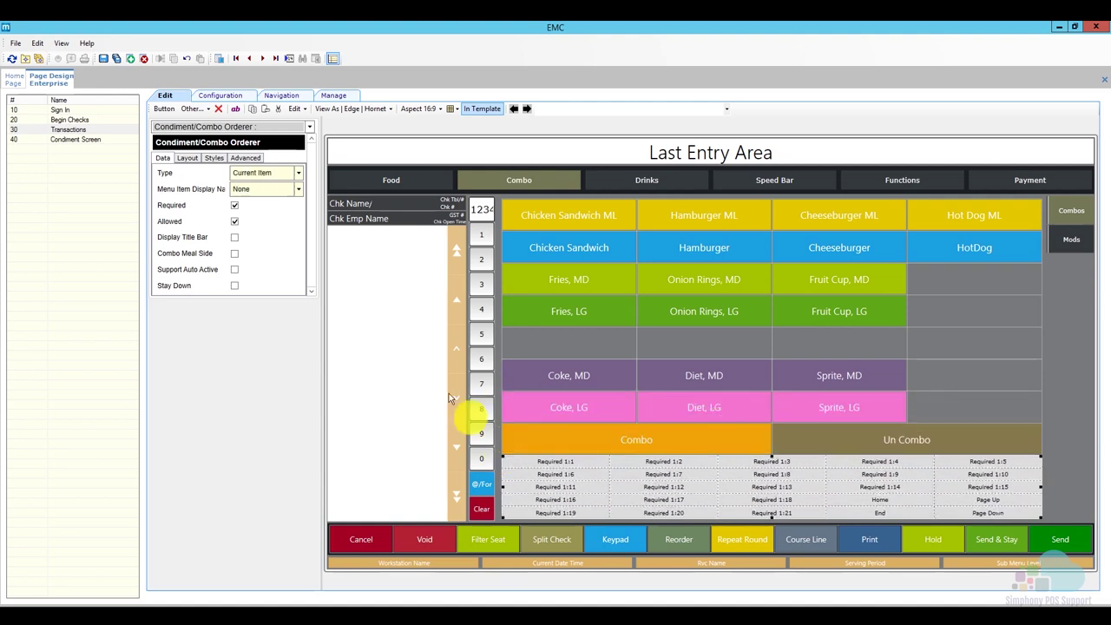
- Turn off Required and Allowed; enable Display Title Bar, Combo Meal Side and Support Auto Active
{"action": "left_click", "coordinate": [234, 206]}
{"action": "left_click", "coordinate": [235, 222]}
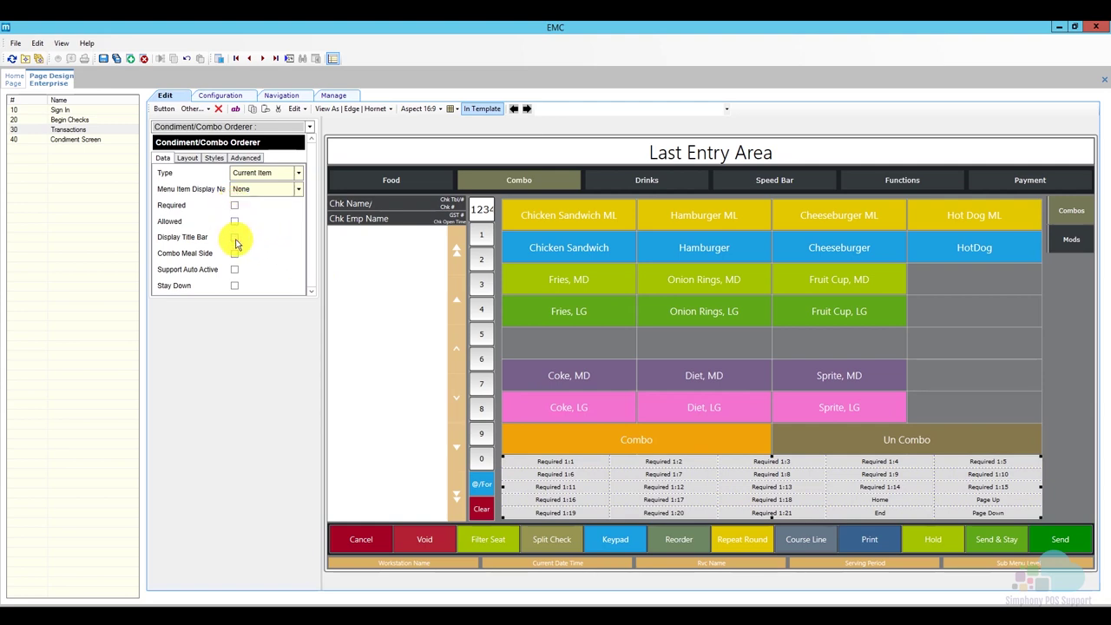
{"action": "left_click", "coordinate": [235, 239]}
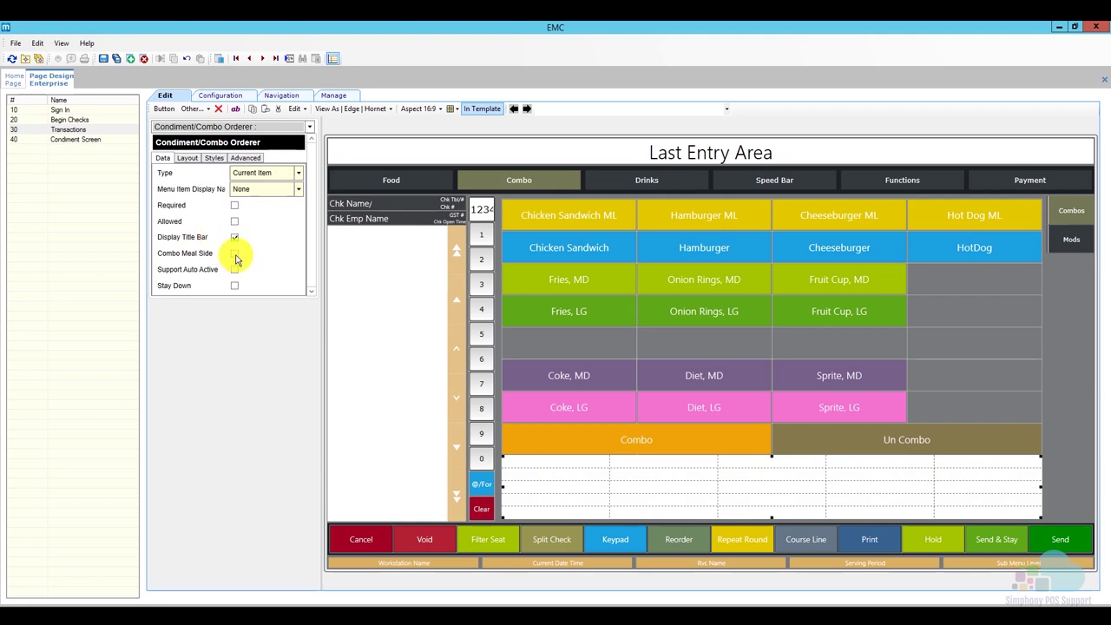
{"action": "left_click", "coordinate": [236, 255]}
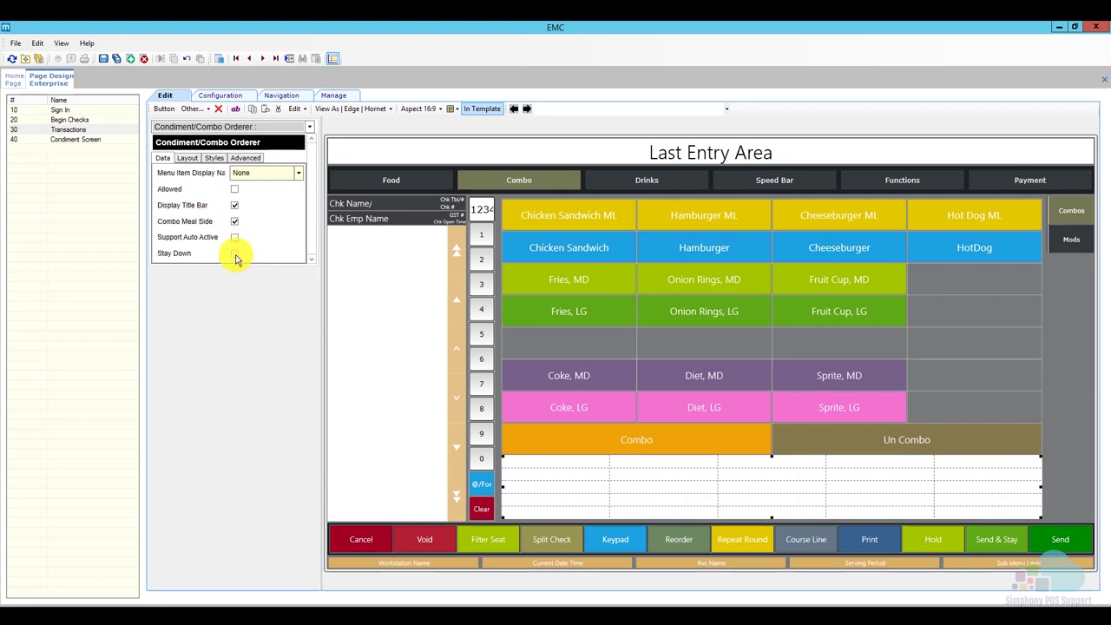
{"action": "left_click", "coordinate": [234, 239]}
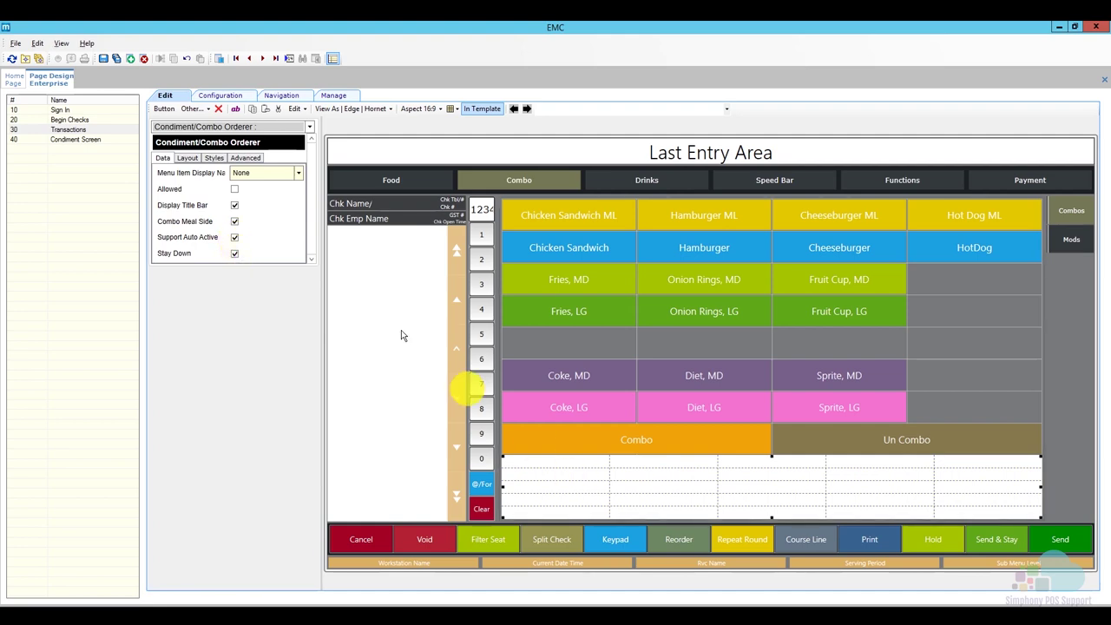
{"action": "left_click", "coordinate": [189, 159]}
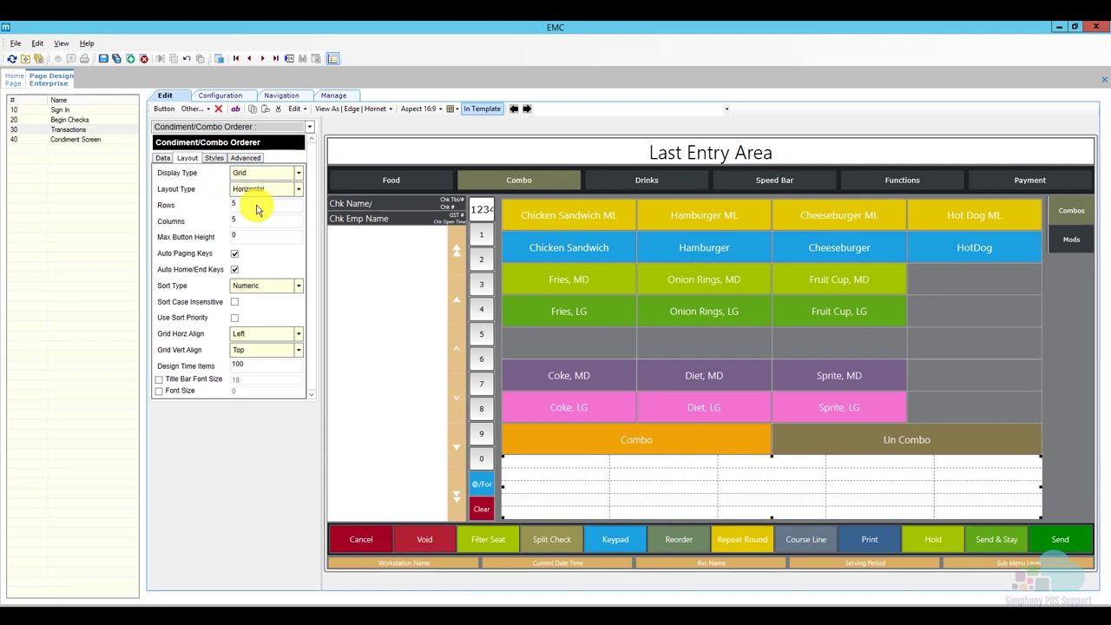
- Set 2 rows, 4 columns, Alpha sort with sort priority, font size 25, no Auto Home/End Keys
{"action": "left_click", "coordinate": [280, 206]}
{"action": "type", "text": "2"}
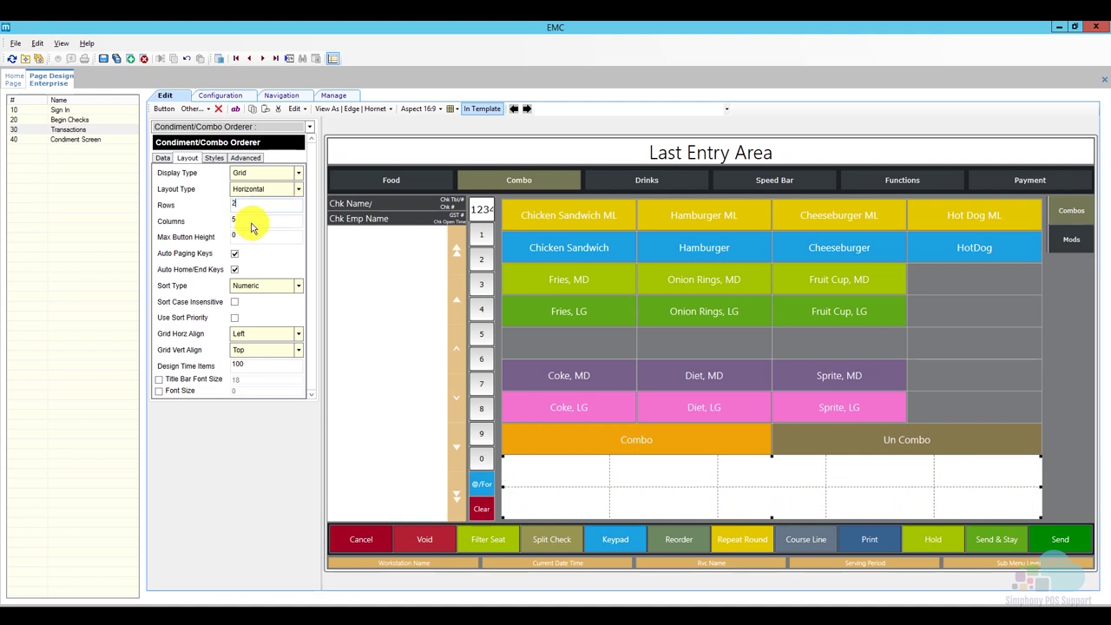
{"action": "type", "text": "4"}
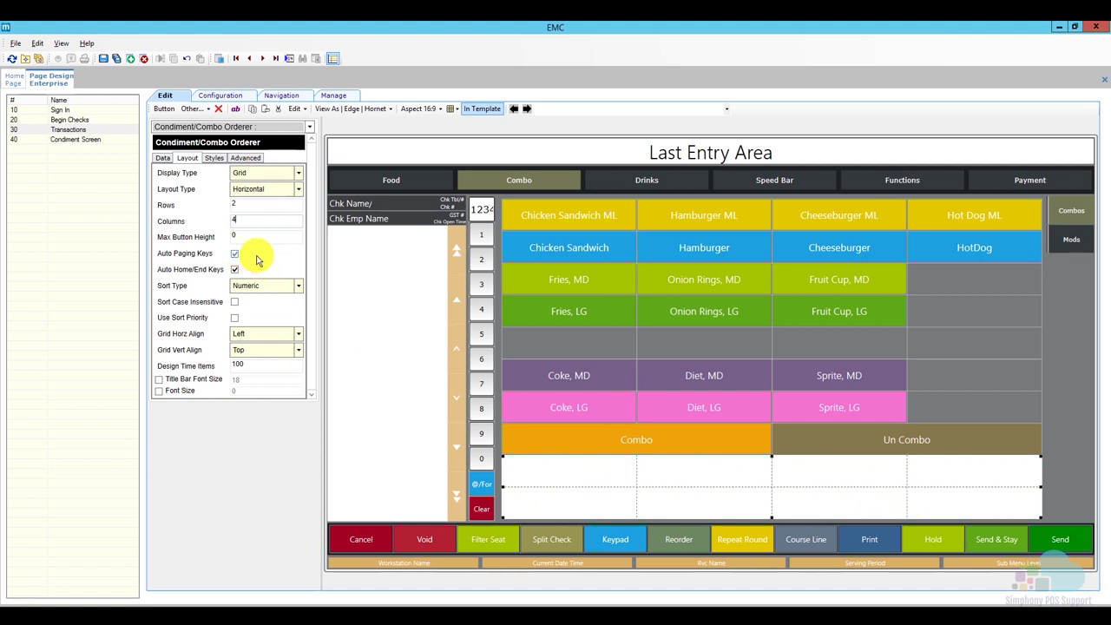
{"action": "left_click", "coordinate": [234, 270]}
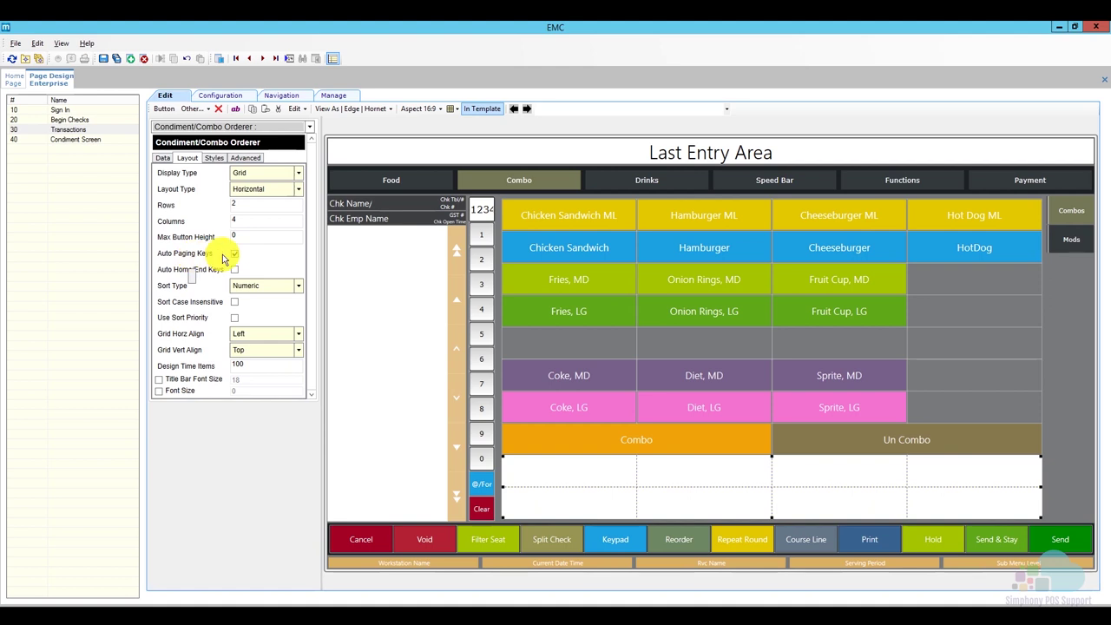
{"action": "left_click", "coordinate": [299, 289]}
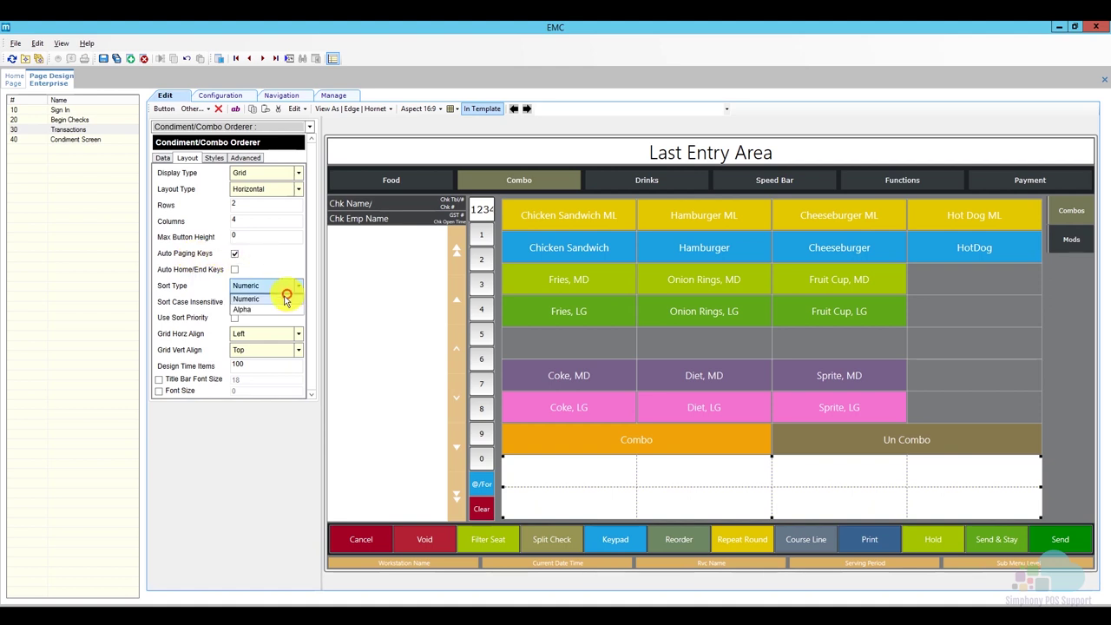
{"action": "left_click", "coordinate": [258, 308]}
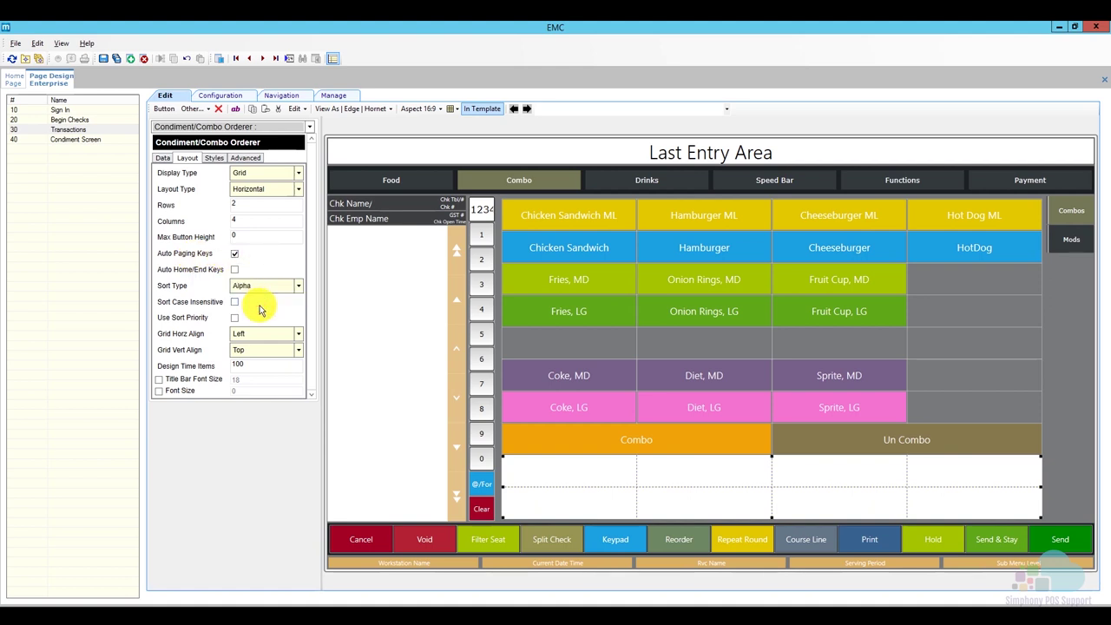
{"action": "left_click", "coordinate": [235, 318]}
{"action": "left_click", "coordinate": [159, 393]}
{"action": "double_click", "coordinate": [231, 390]}
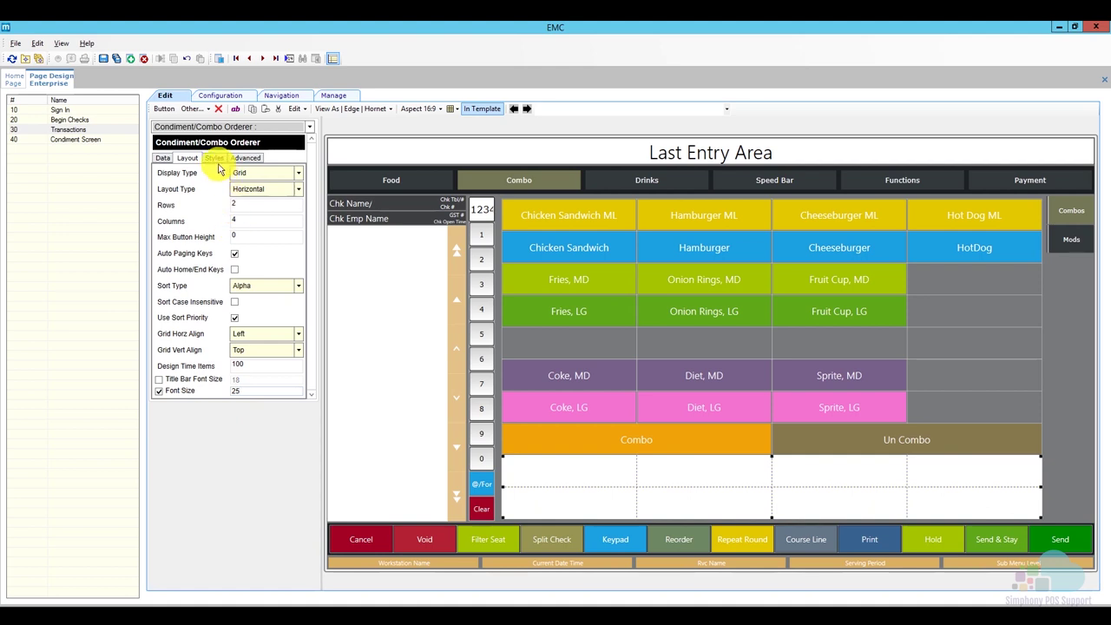
{"action": "left_click", "coordinate": [215, 160]}
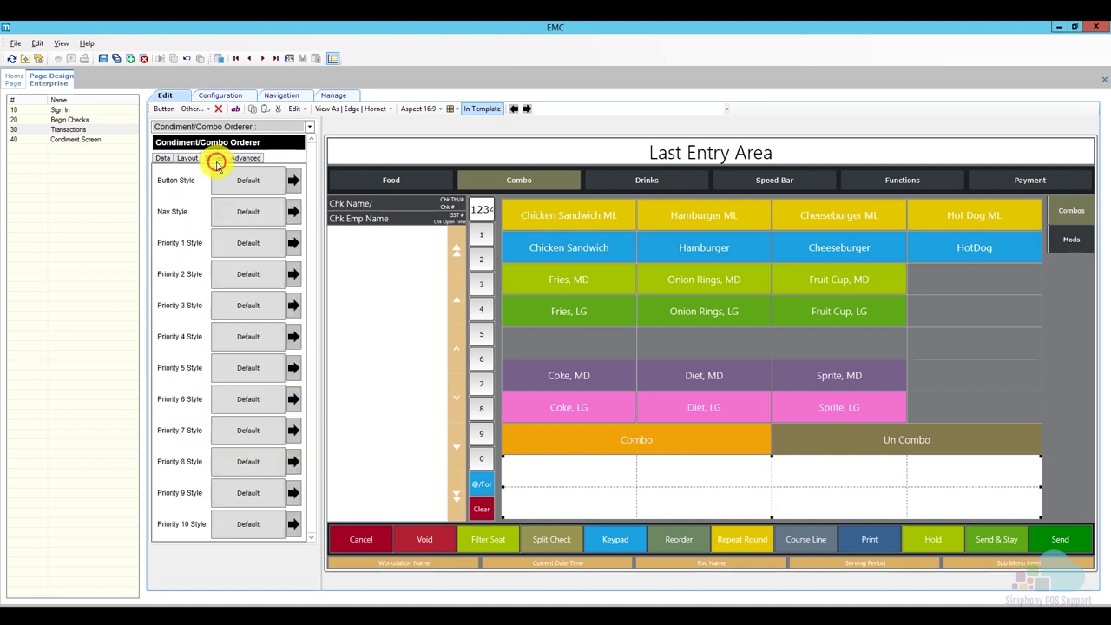
- Set the orderer's Button Style to MicrosEmerald and Nav Style to MicrosSteel
{"action": "left_click", "coordinate": [295, 181]}
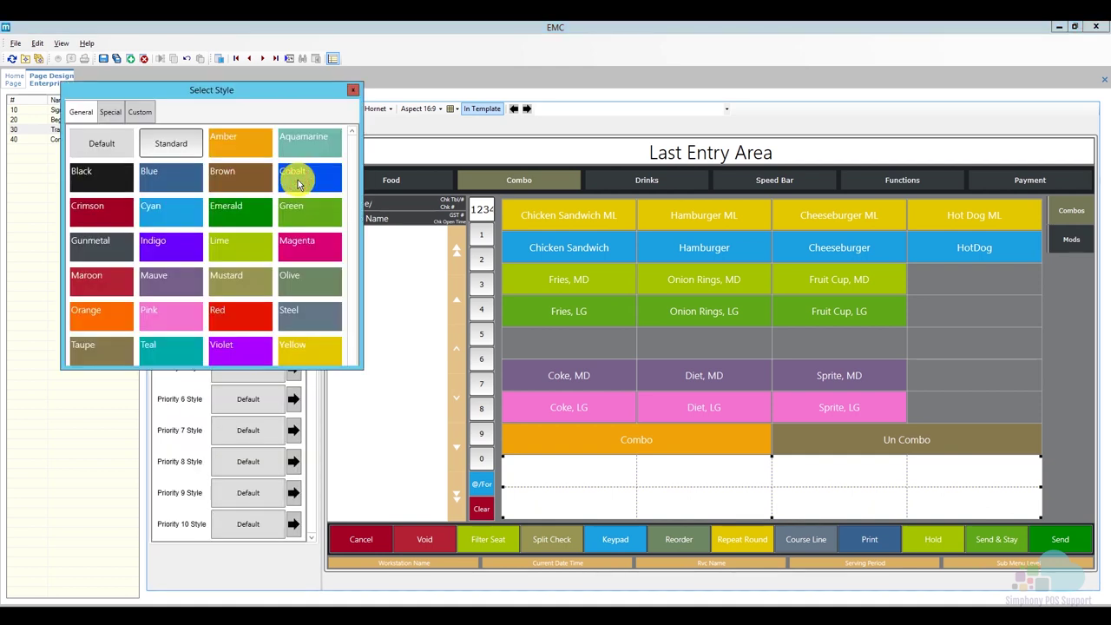
{"action": "left_click", "coordinate": [235, 213]}
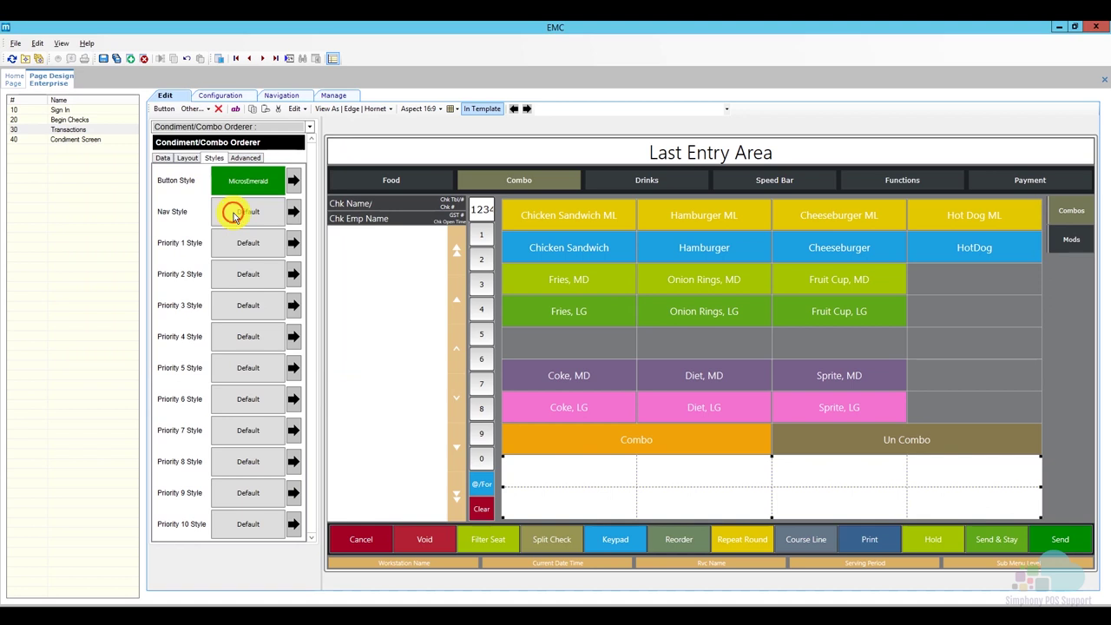
{"action": "left_click", "coordinate": [293, 213]}
{"action": "left_click", "coordinate": [303, 318]}
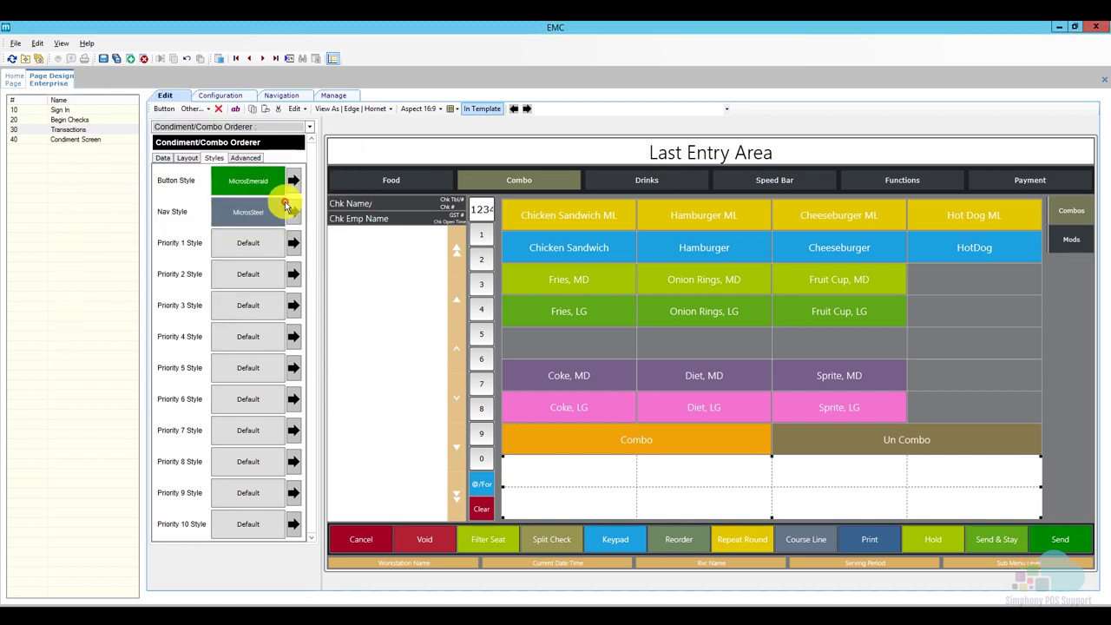
- Review the orderer's Advanced and Data settings, then save the page design
{"action": "left_click", "coordinate": [246, 158]}
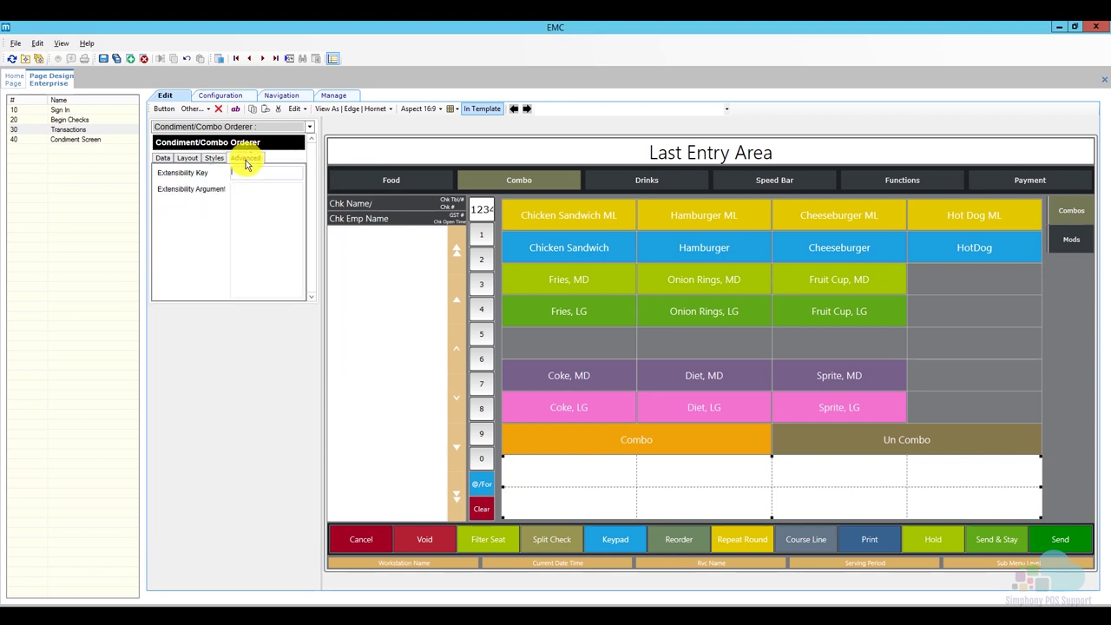
{"action": "left_click", "coordinate": [164, 158]}
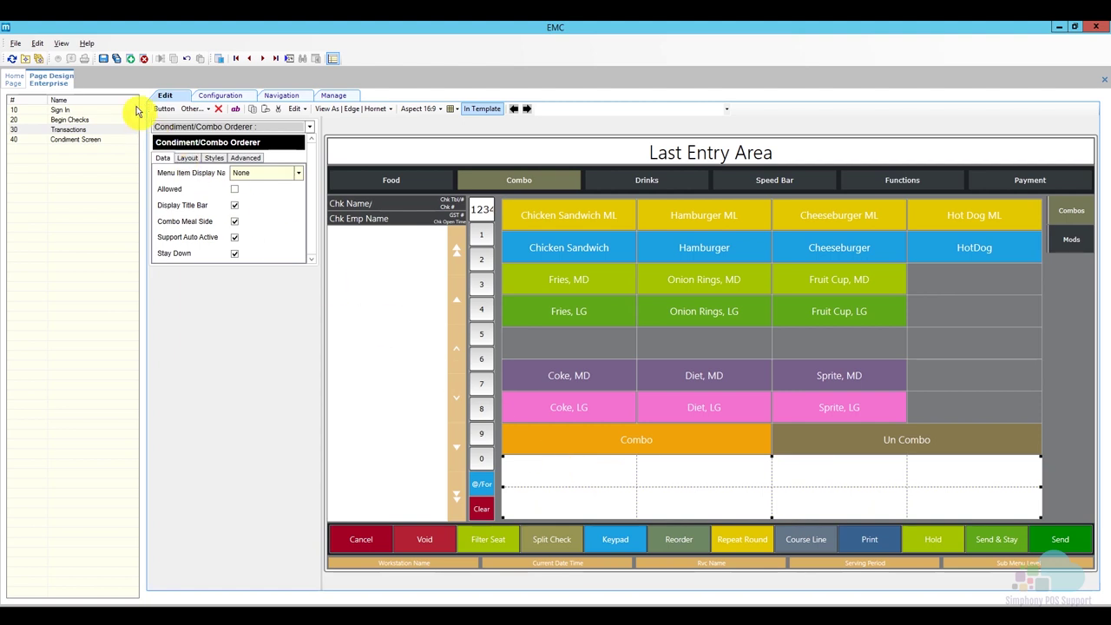
{"action": "left_click", "coordinate": [102, 59]}
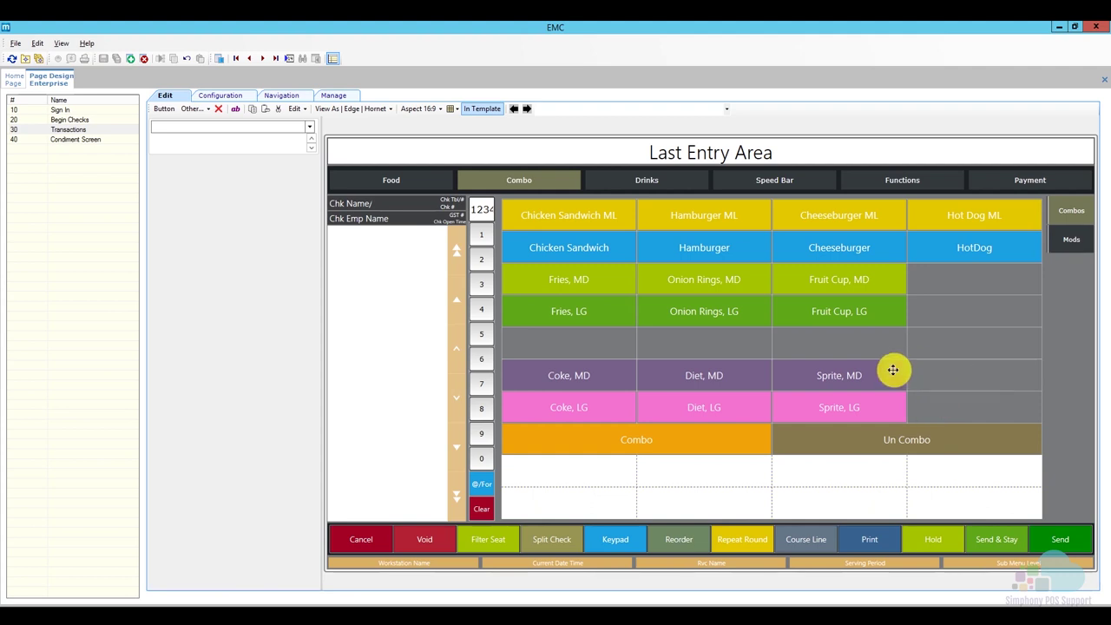
- Paste a copy of Sprite, MD into the empty cell beside Sprite, LG and make it Aquamarine
{"action": "left_click", "coordinate": [860, 373]}
{"action": "right_click", "coordinate": [859, 373]}
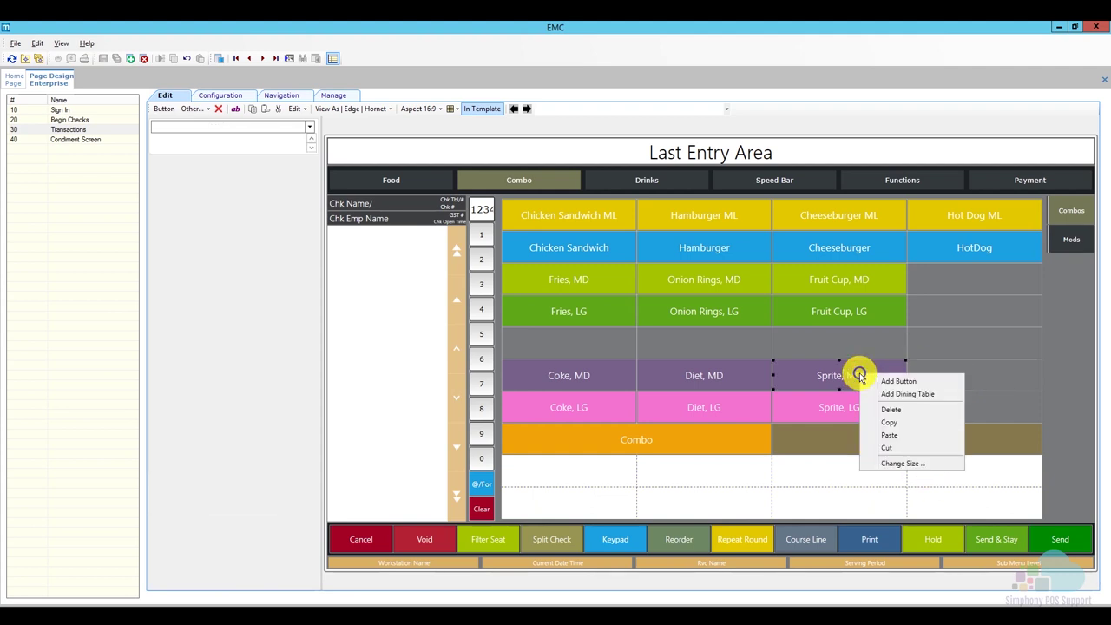
{"action": "left_click", "coordinate": [898, 417]}
{"action": "right_click", "coordinate": [969, 359]}
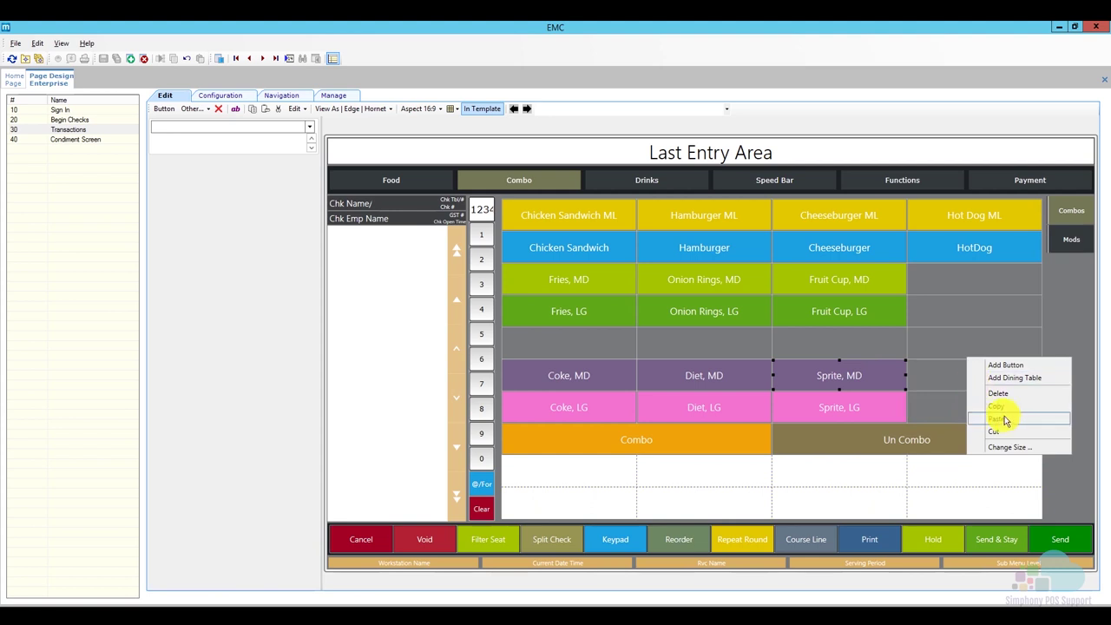
{"action": "left_click", "coordinate": [999, 414]}
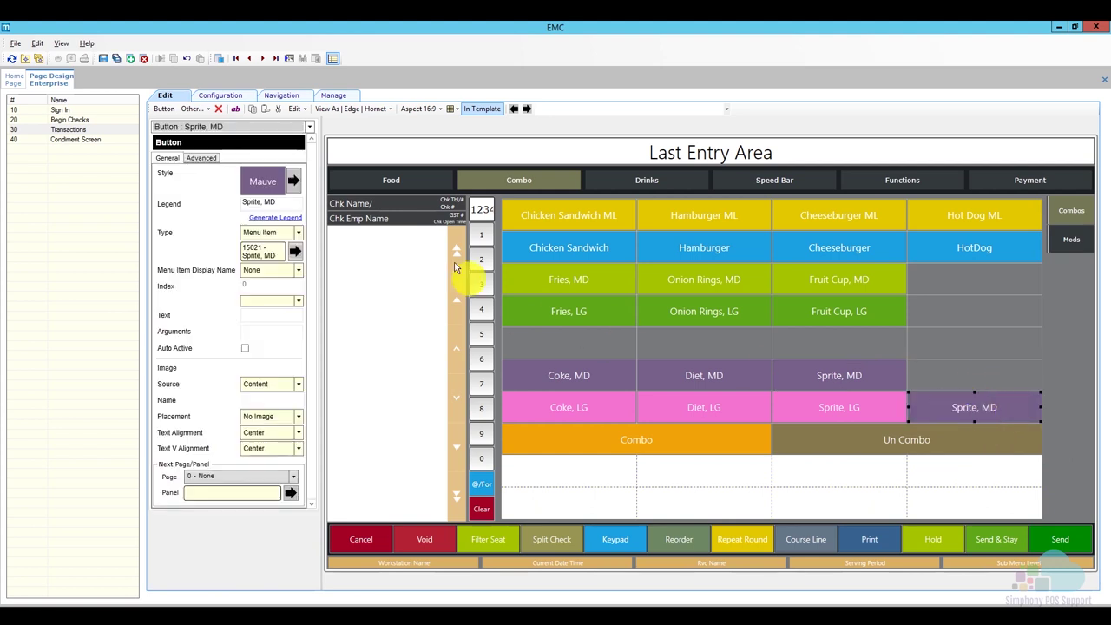
{"action": "left_click", "coordinate": [291, 180]}
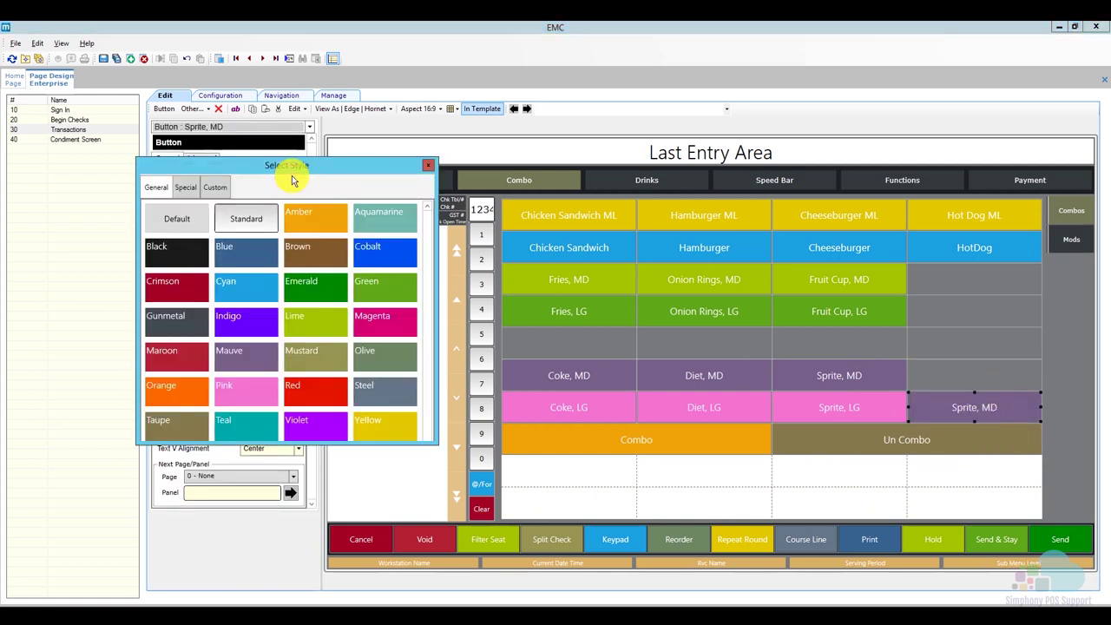
{"action": "left_click", "coordinate": [364, 222]}
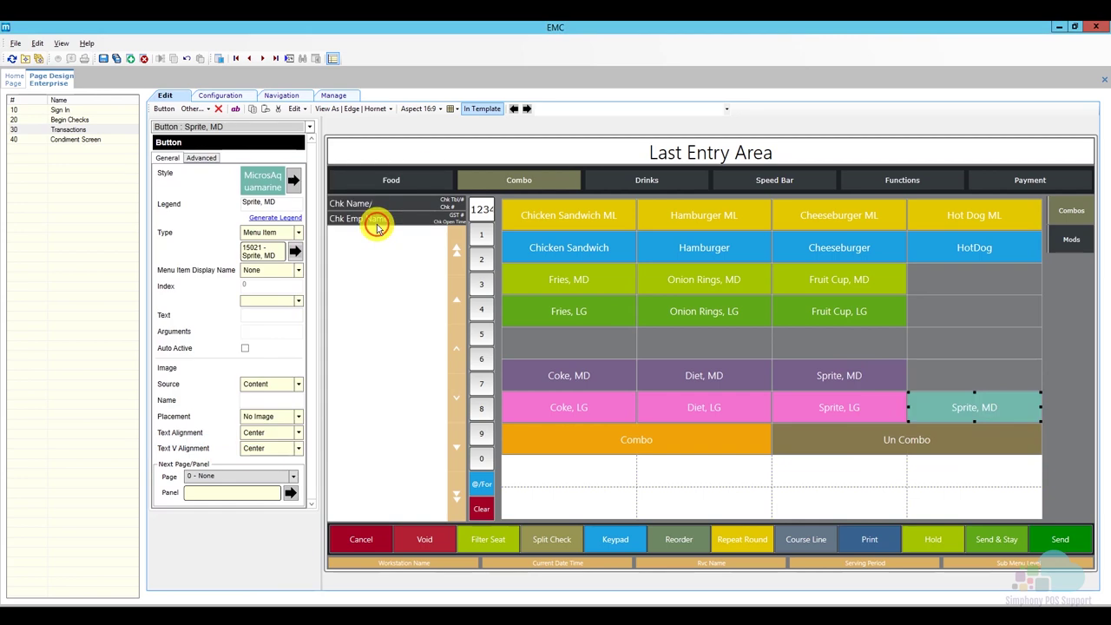
- Make the new button run the Item Done function, with its legend edited to Done
{"action": "left_click", "coordinate": [298, 233]}
{"action": "scroll", "coordinate": [282, 264], "scroll_direction": "up", "scroll_amount": 5}
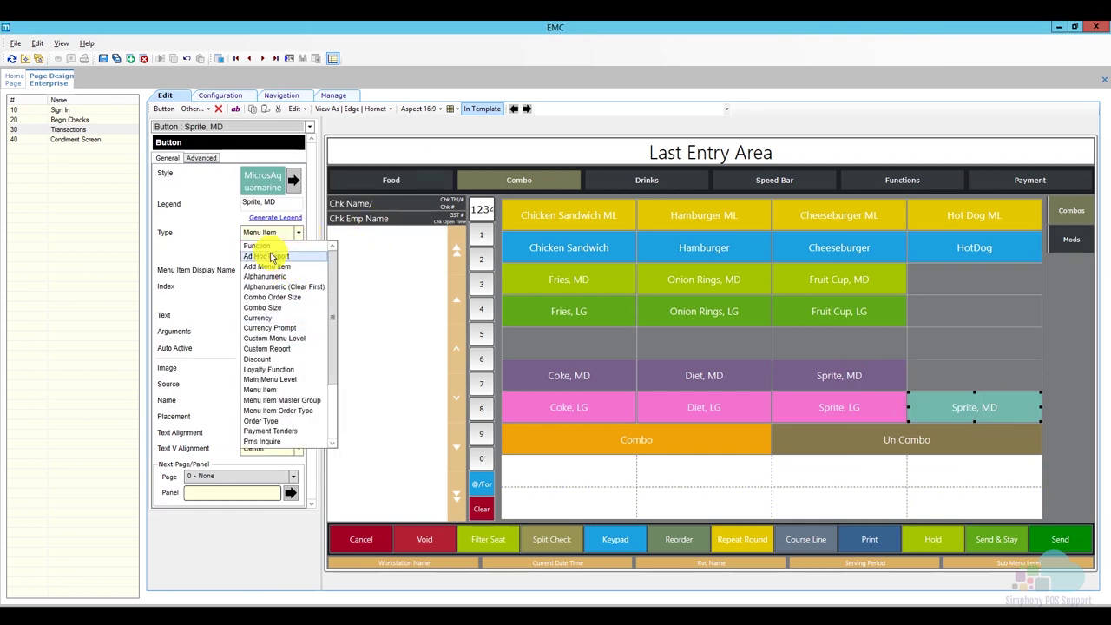
{"action": "left_click", "coordinate": [295, 249]}
{"action": "type", "text": "done"}
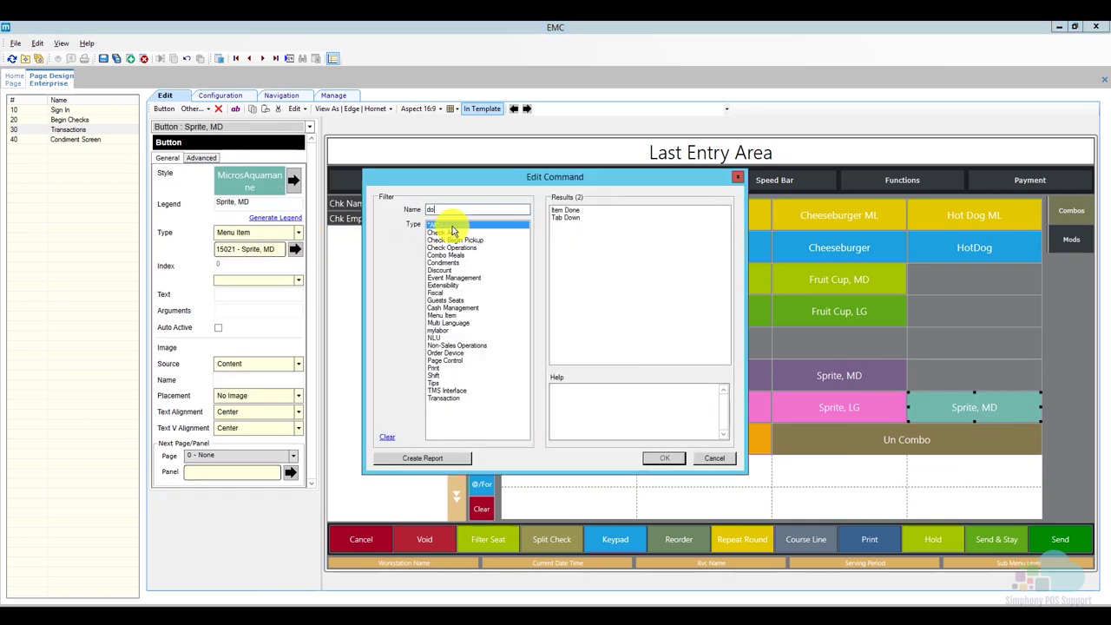
{"action": "left_click", "coordinate": [590, 214]}
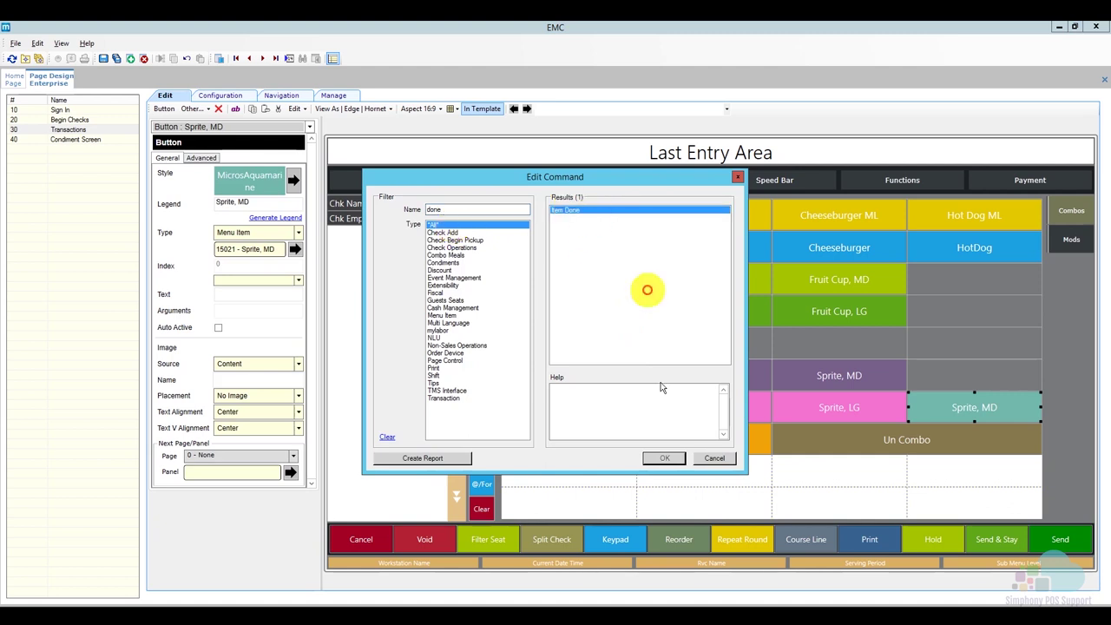
{"action": "left_click", "coordinate": [664, 458]}
{"action": "left_click", "coordinate": [276, 218]}
{"action": "left_click", "coordinate": [276, 223]}
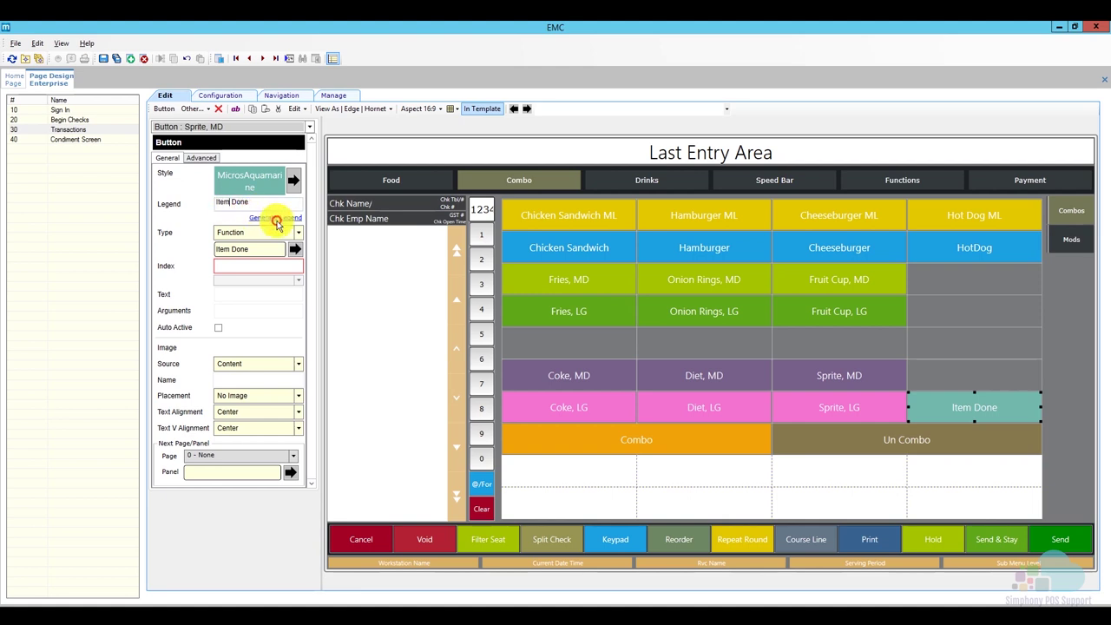
{"action": "key", "text": "BackSpace"}
{"action": "key", "text": "BackSpace"}
{"action": "key", "text": "BackSpace"}
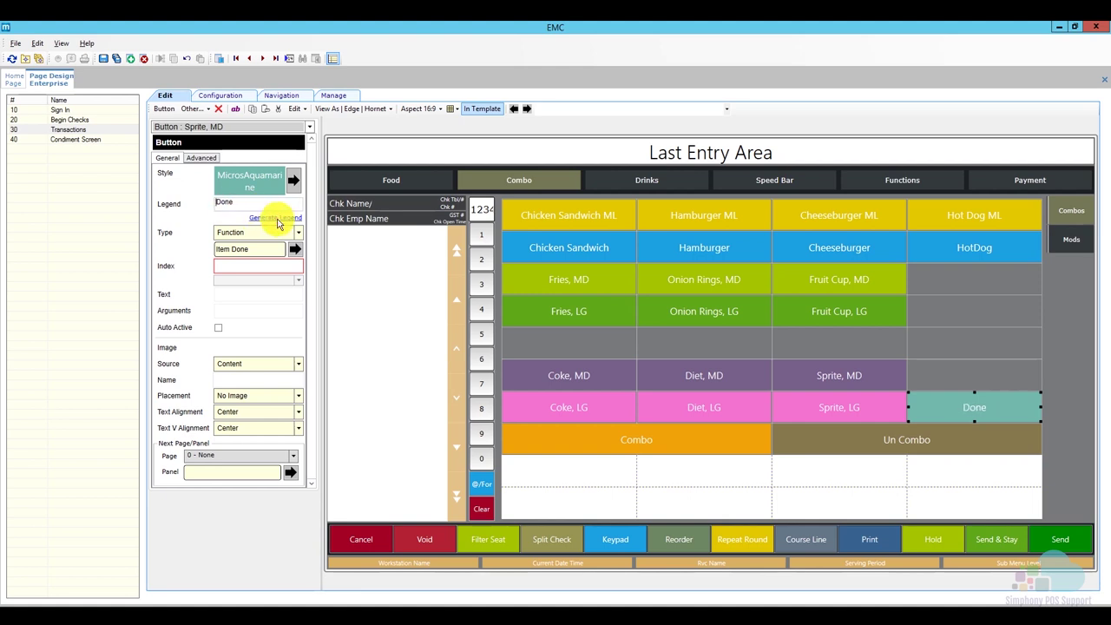
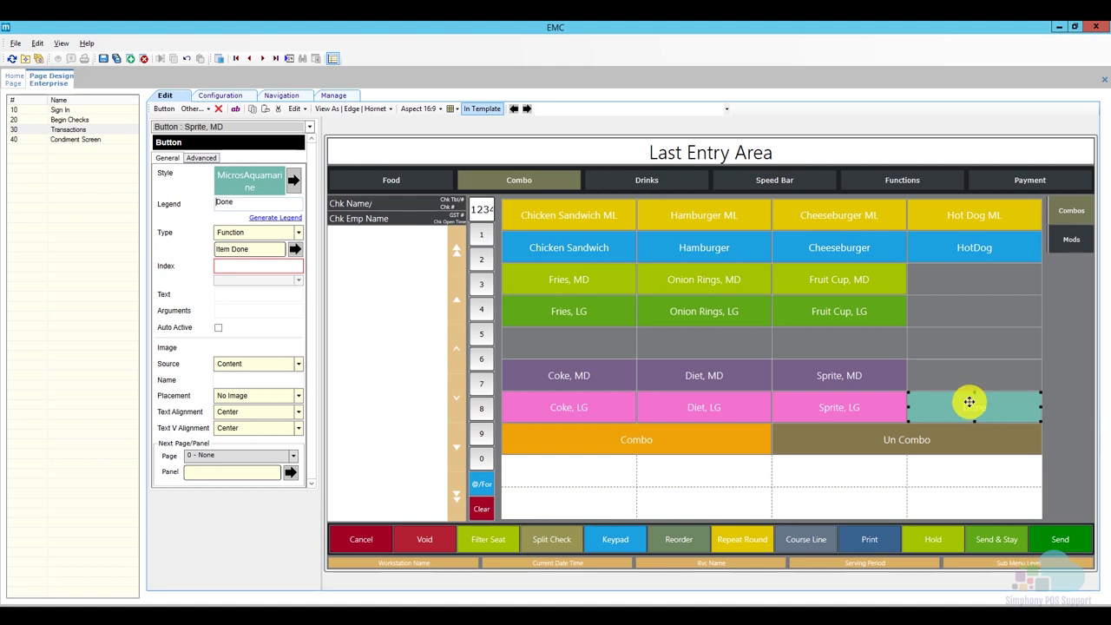
- Save the Transactions page with its new MicrosAquamarine Done button
{"action": "left_click", "coordinate": [103, 58]}
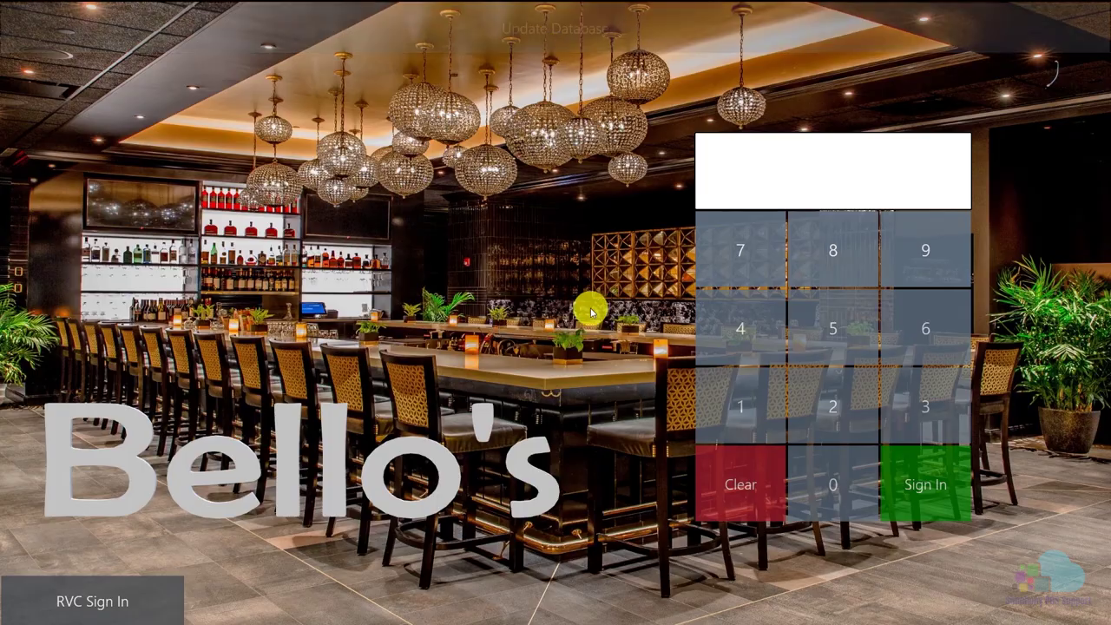
{"action": "left_click", "coordinate": [742, 405]}
{"action": "left_click", "coordinate": [925, 490]}
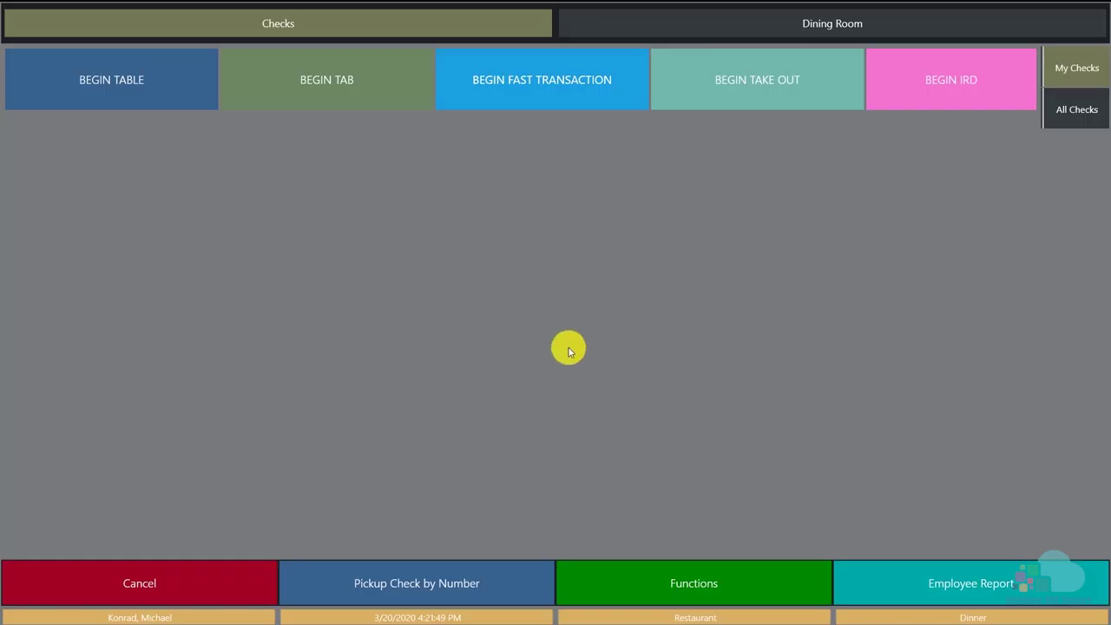
{"action": "left_click", "coordinate": [546, 98]}
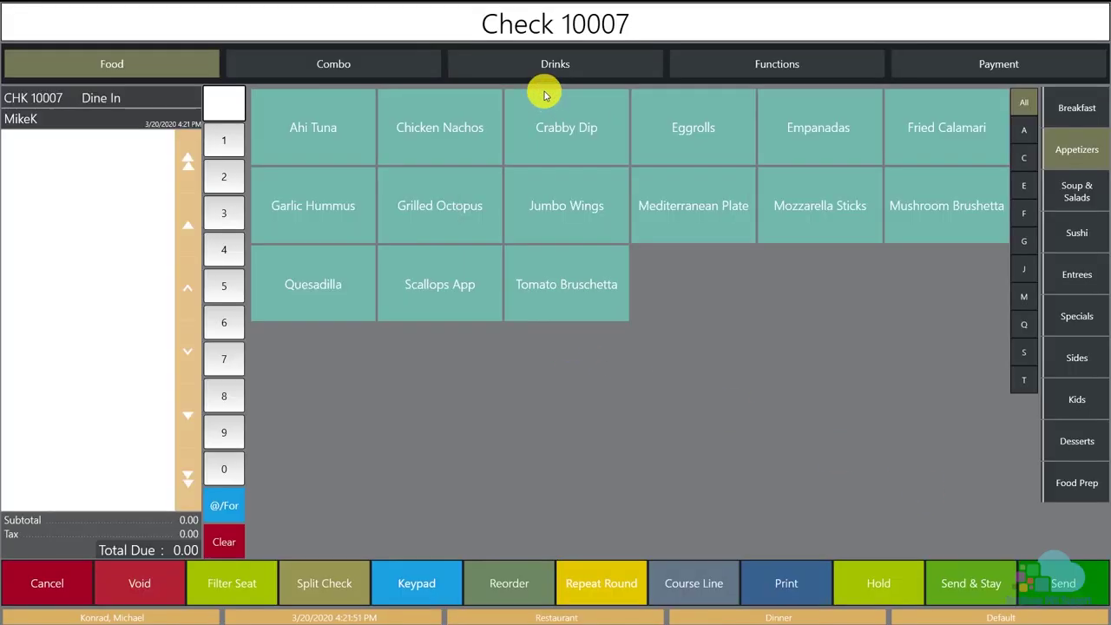
{"action": "left_click", "coordinate": [404, 63]}
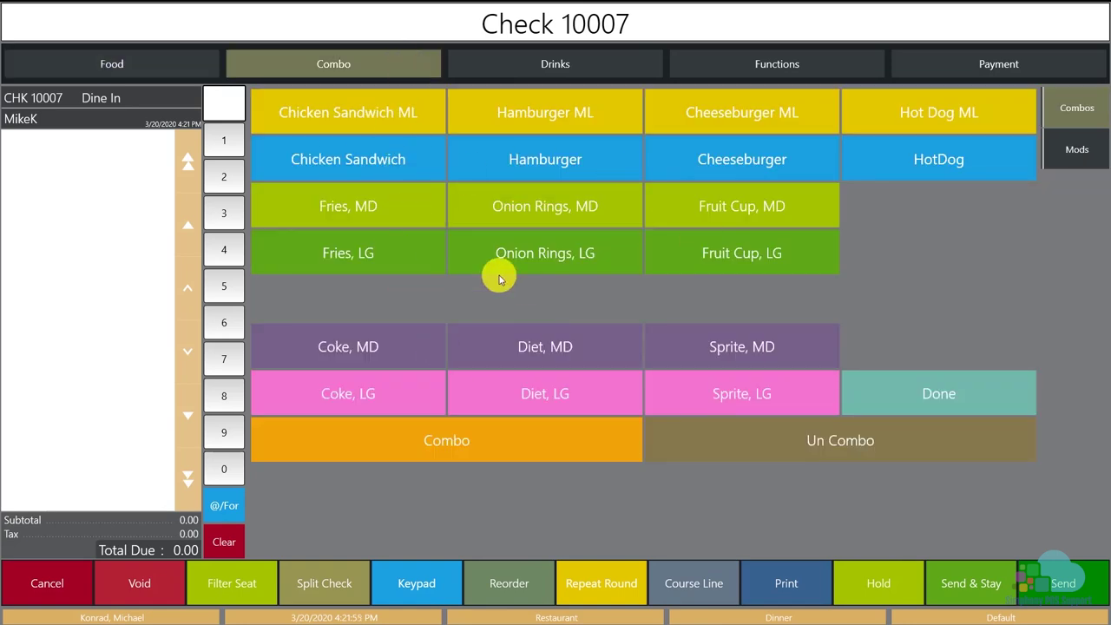
{"action": "left_click", "coordinate": [362, 112]}
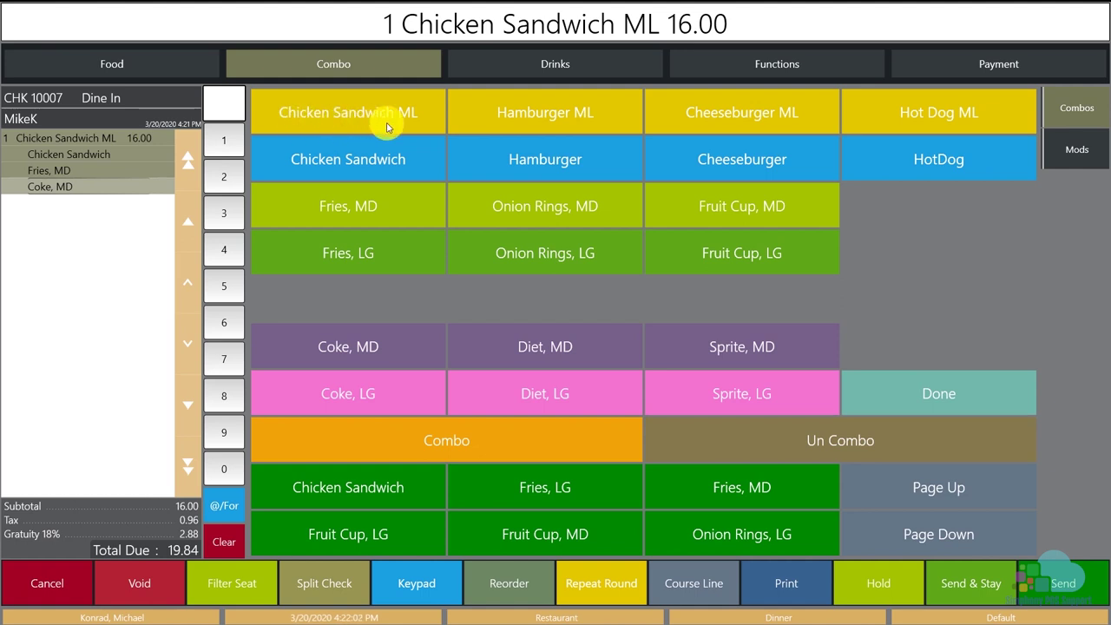
{"action": "left_click", "coordinate": [119, 141]}
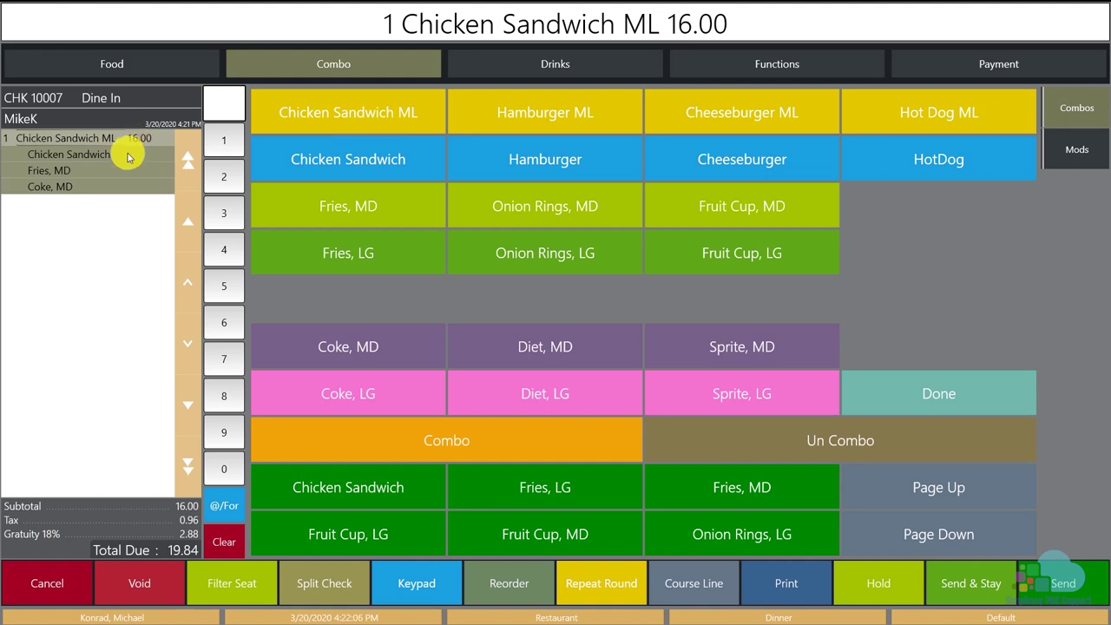
{"action": "left_click", "coordinate": [130, 153]}
{"action": "left_click", "coordinate": [91, 170]}
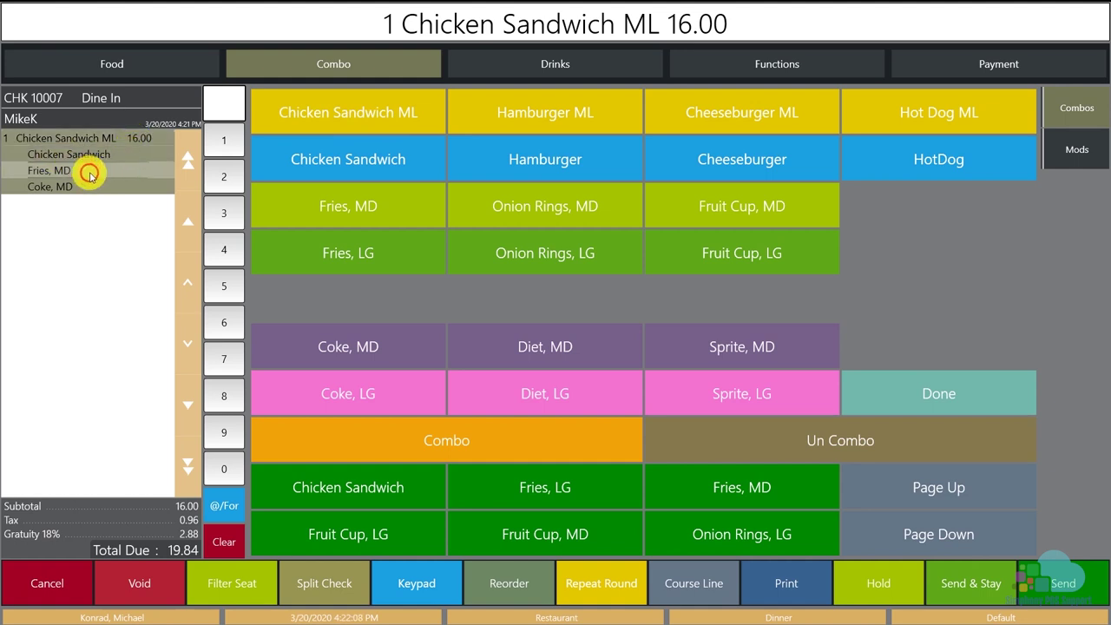
{"action": "left_click", "coordinate": [108, 189]}
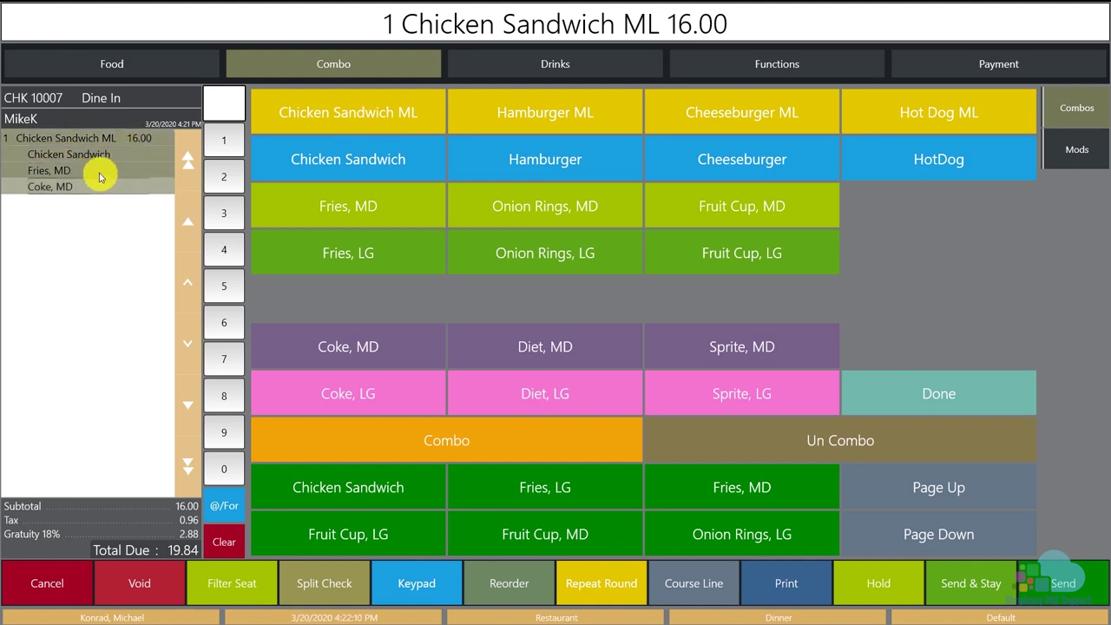
{"action": "left_click", "coordinate": [91, 175]}
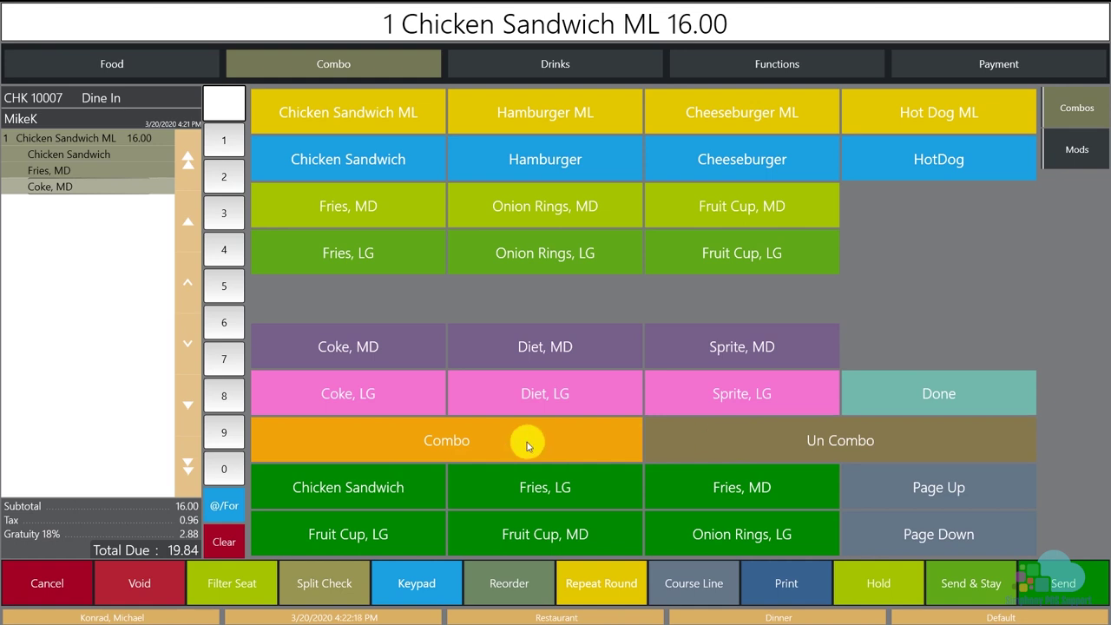
{"action": "left_click", "coordinate": [747, 441]}
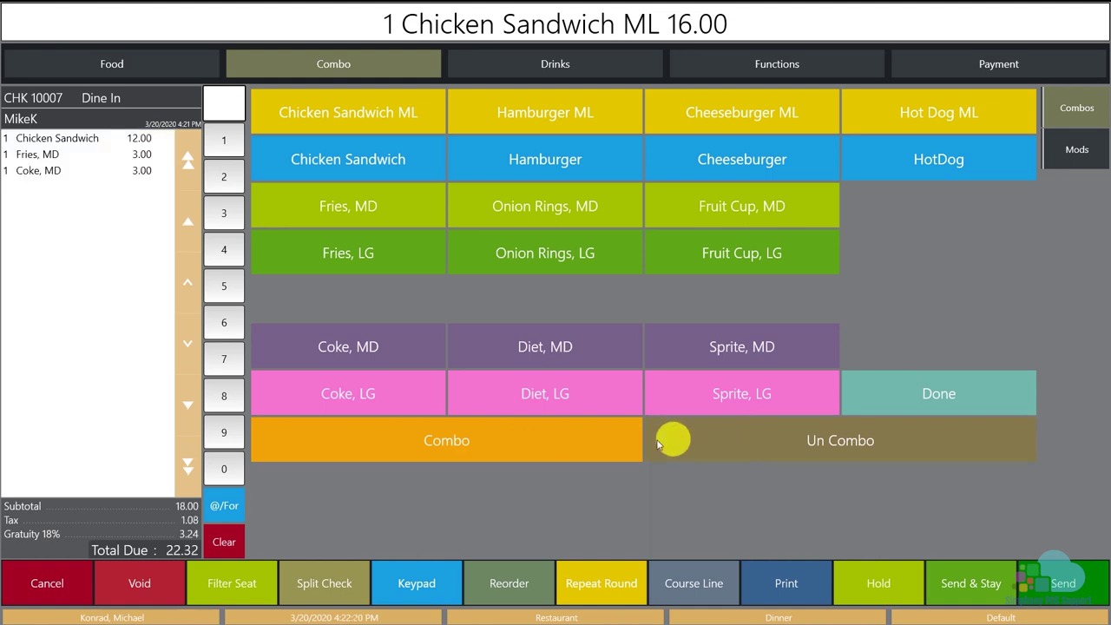
{"action": "left_click", "coordinate": [540, 446]}
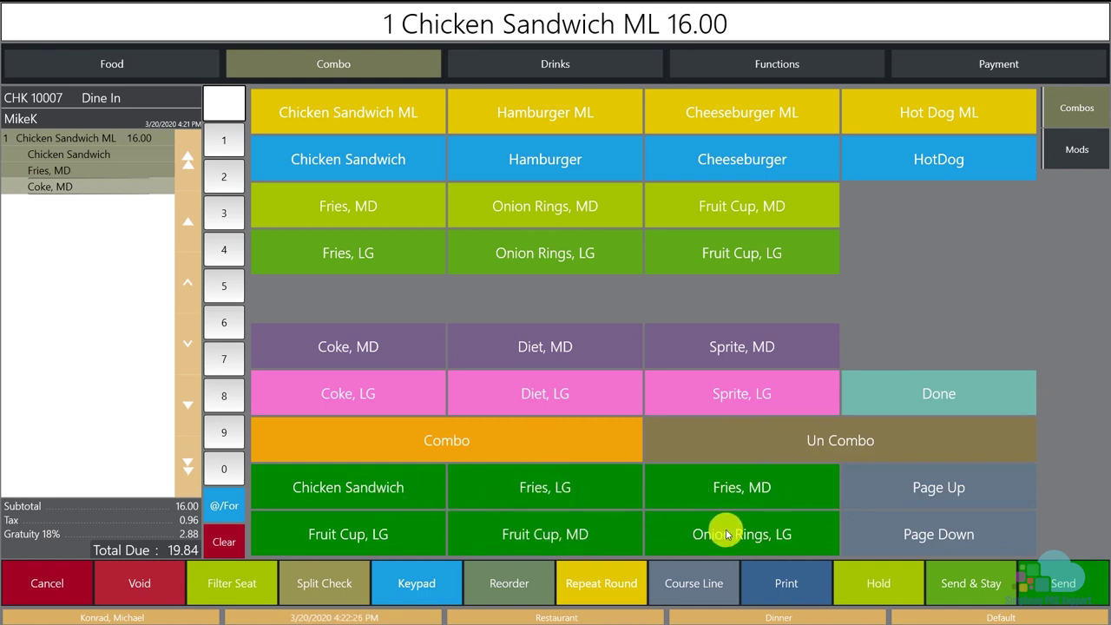
{"action": "left_click", "coordinate": [923, 546]}
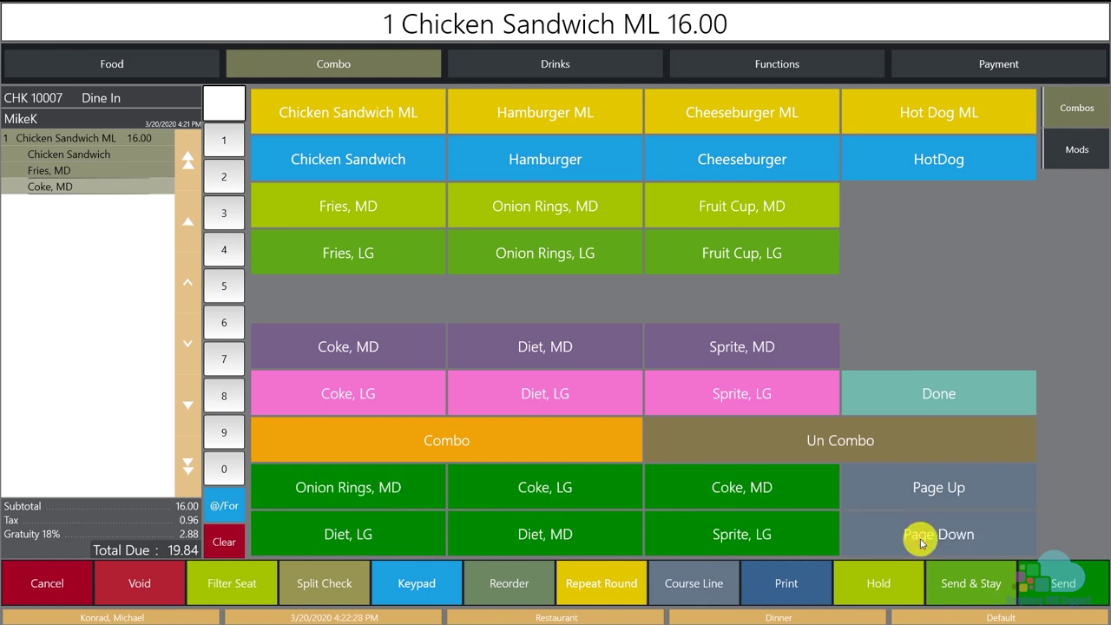
{"action": "left_click", "coordinate": [921, 542]}
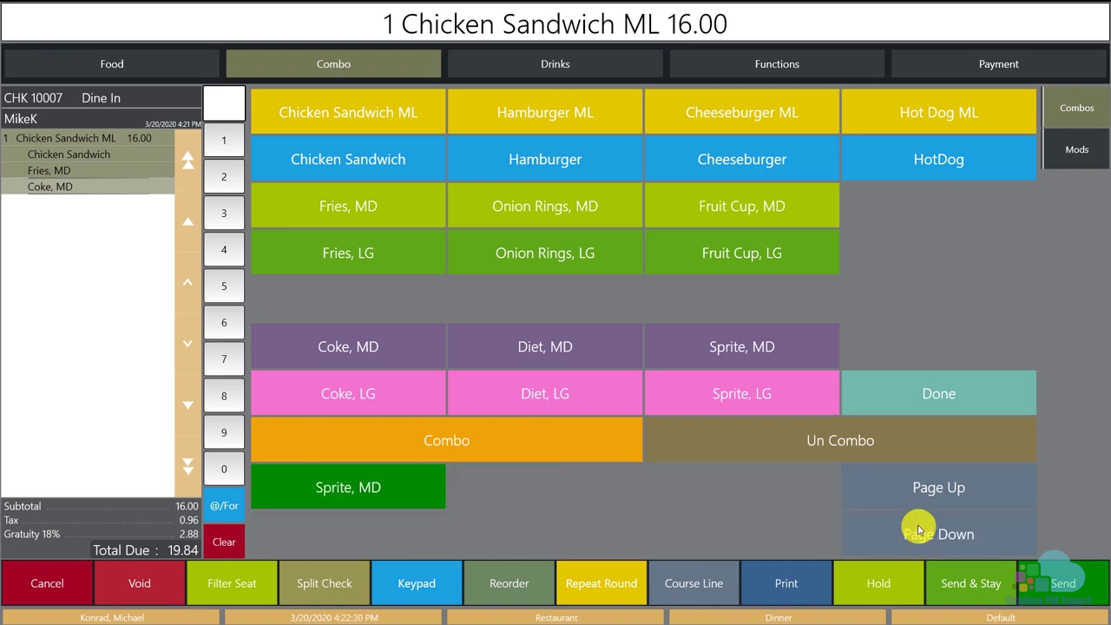
{"action": "left_click", "coordinate": [913, 492]}
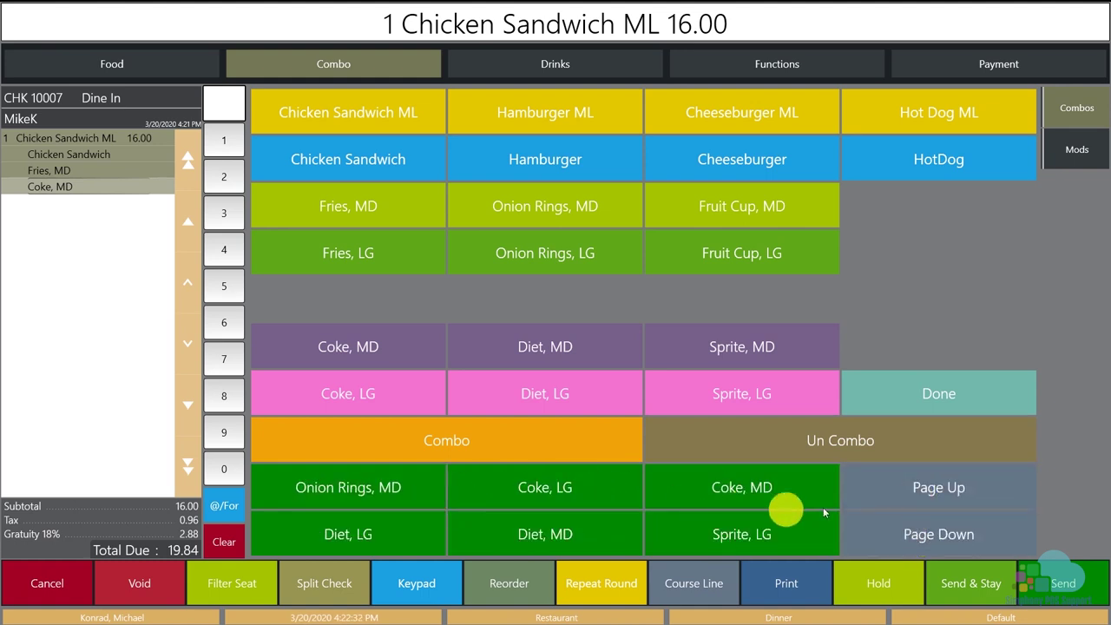
{"action": "left_click", "coordinate": [922, 486]}
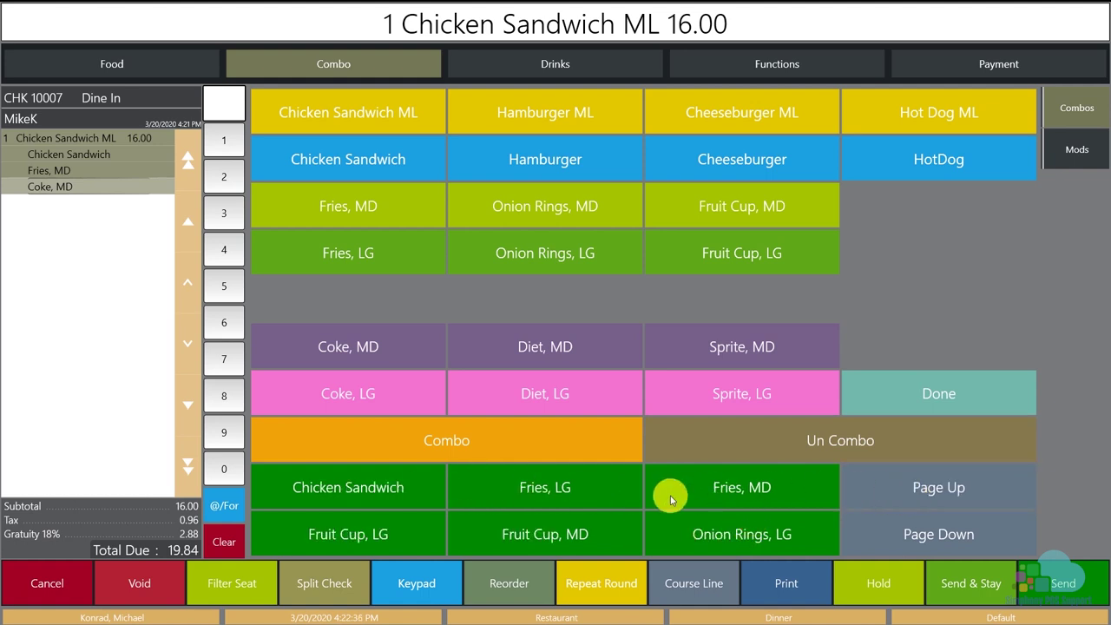
{"action": "left_click", "coordinate": [910, 535]}
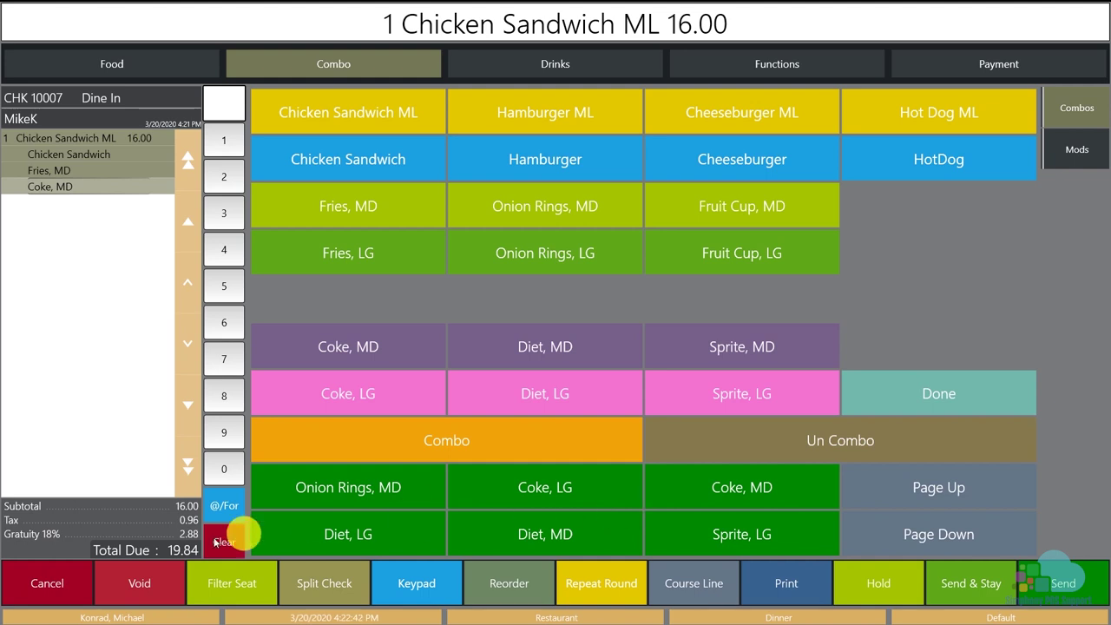
{"action": "left_click", "coordinate": [78, 577]}
{"action": "left_click", "coordinate": [518, 343]}
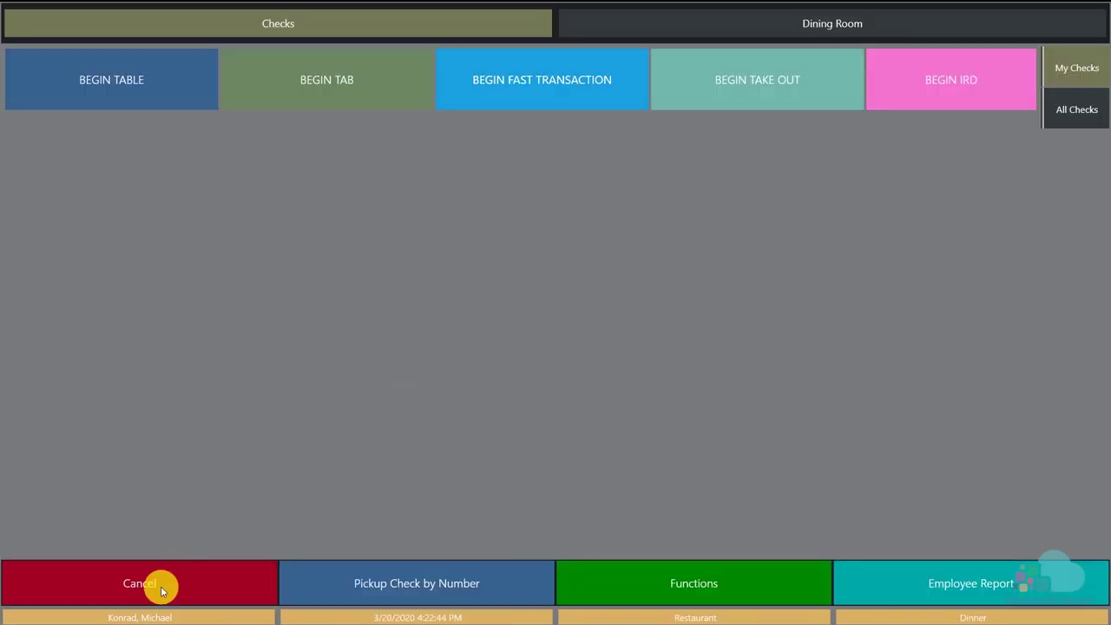
{"action": "left_click", "coordinate": [160, 586]}
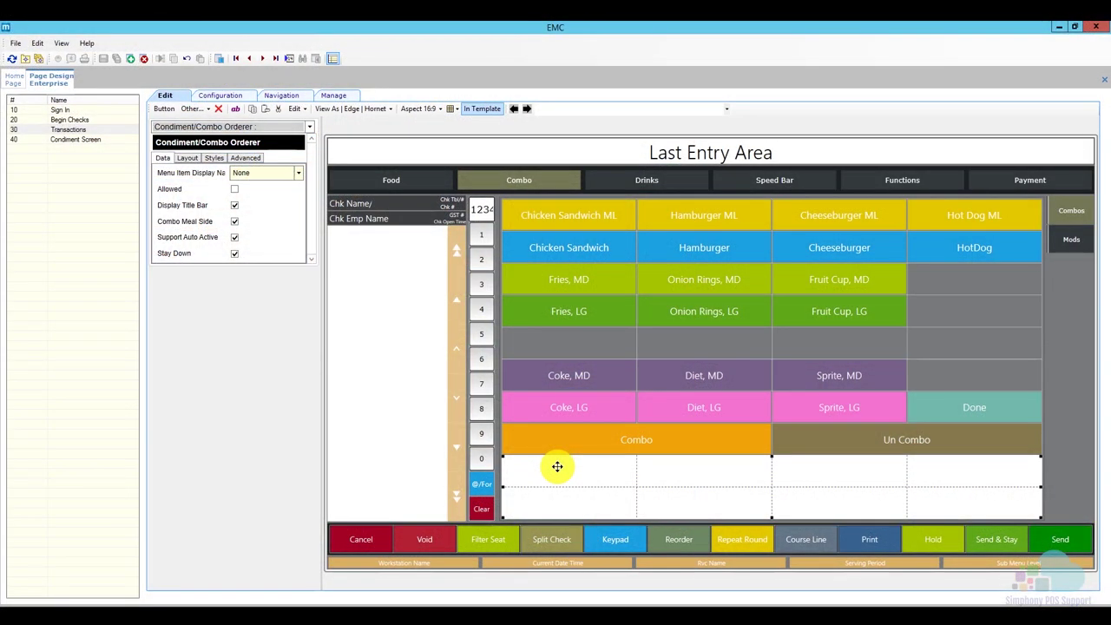
- Move the drink, Done and Combo rows up one row and stretch the combo orderer up beneath Combo
{"action": "left_click", "coordinate": [562, 476]}
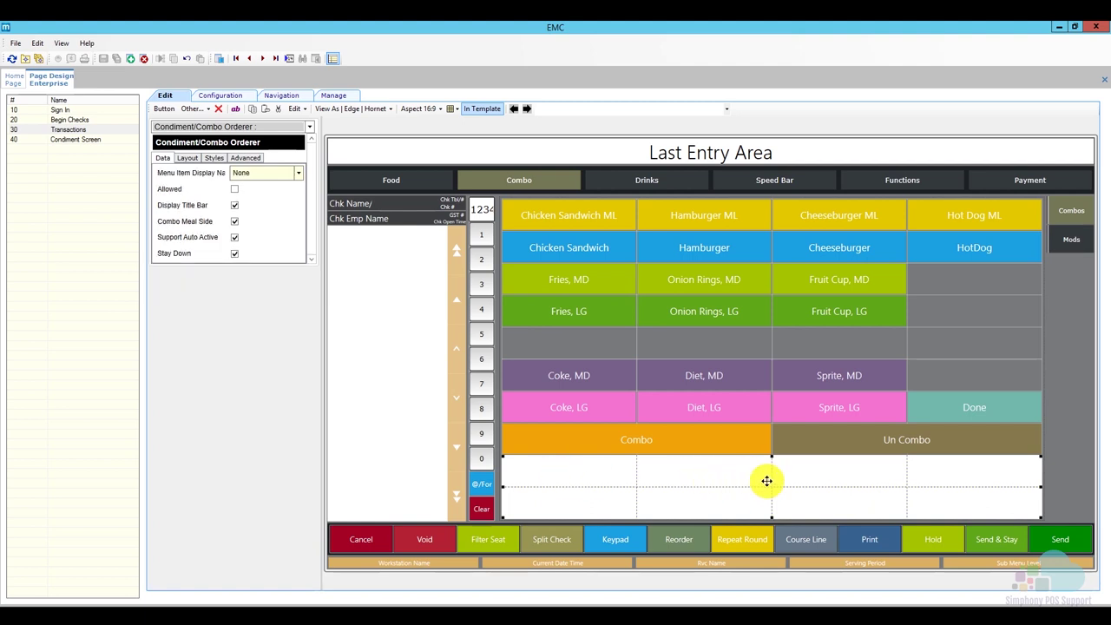
{"action": "left_click", "coordinate": [909, 407]}
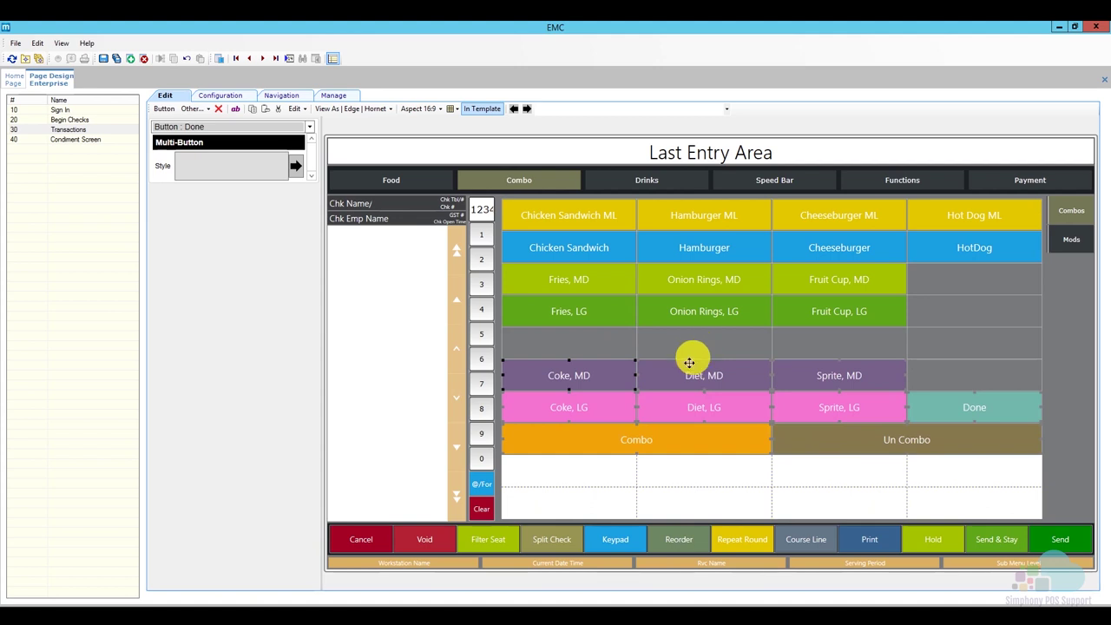
{"action": "left_click_drag", "start_coordinate": [670, 374], "coordinate": [669, 345]}
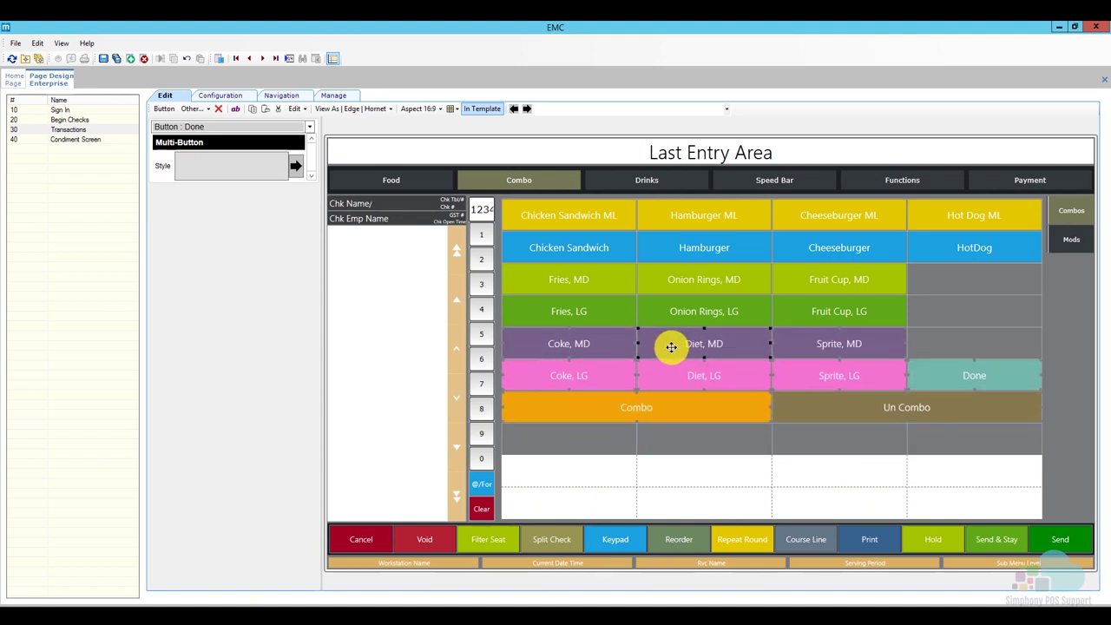
{"action": "left_click", "coordinate": [747, 479]}
{"action": "left_click_drag", "start_coordinate": [772, 456], "coordinate": [759, 425]}
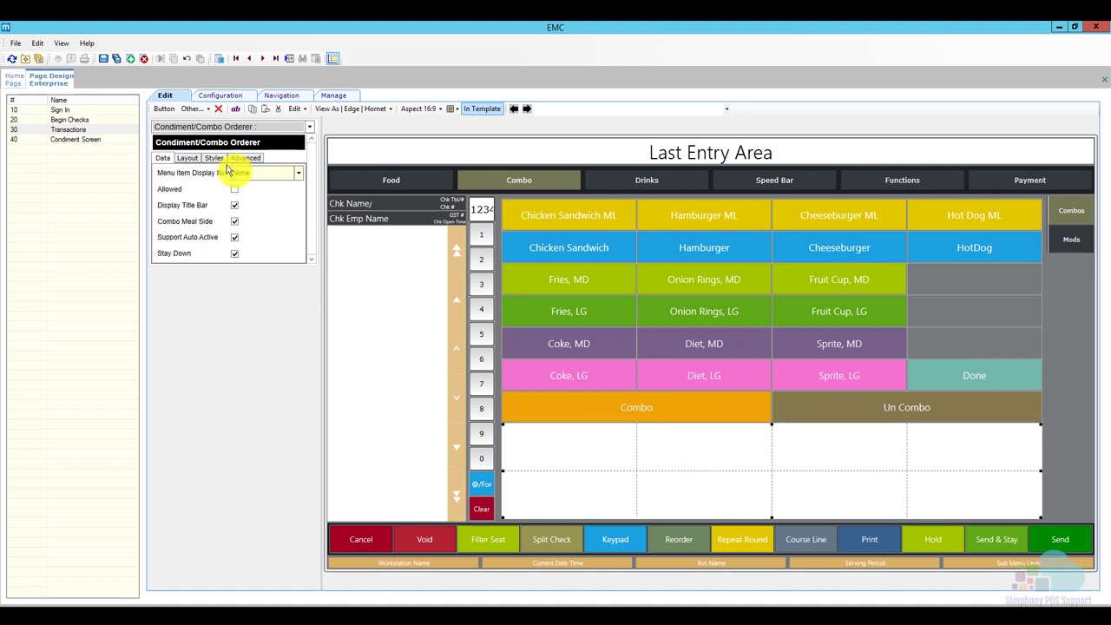
- Give the combo orderer 3 layout rows and Tabbed List Box display, then save the page
{"action": "left_click", "coordinate": [187, 157]}
{"action": "left_click", "coordinate": [211, 206]}
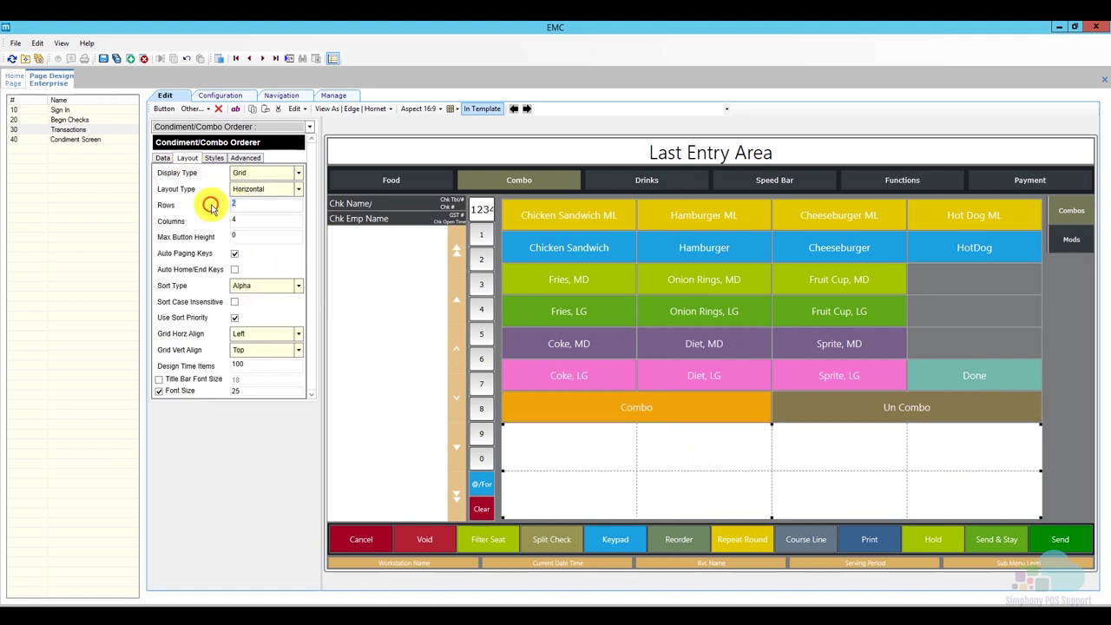
{"action": "type", "text": "3"}
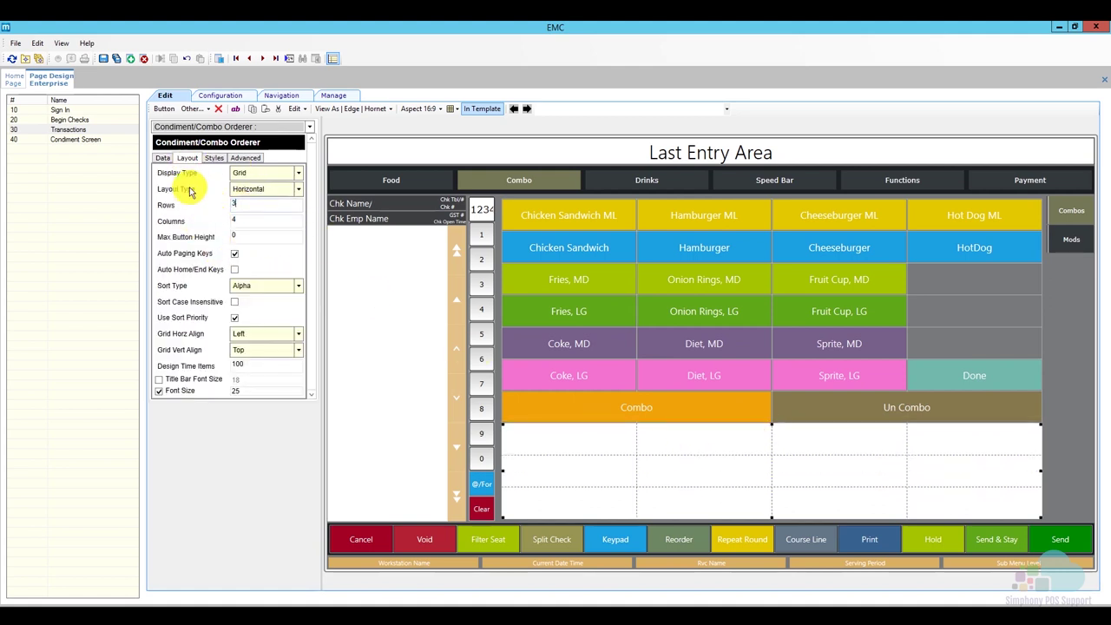
{"action": "left_click", "coordinate": [297, 173]}
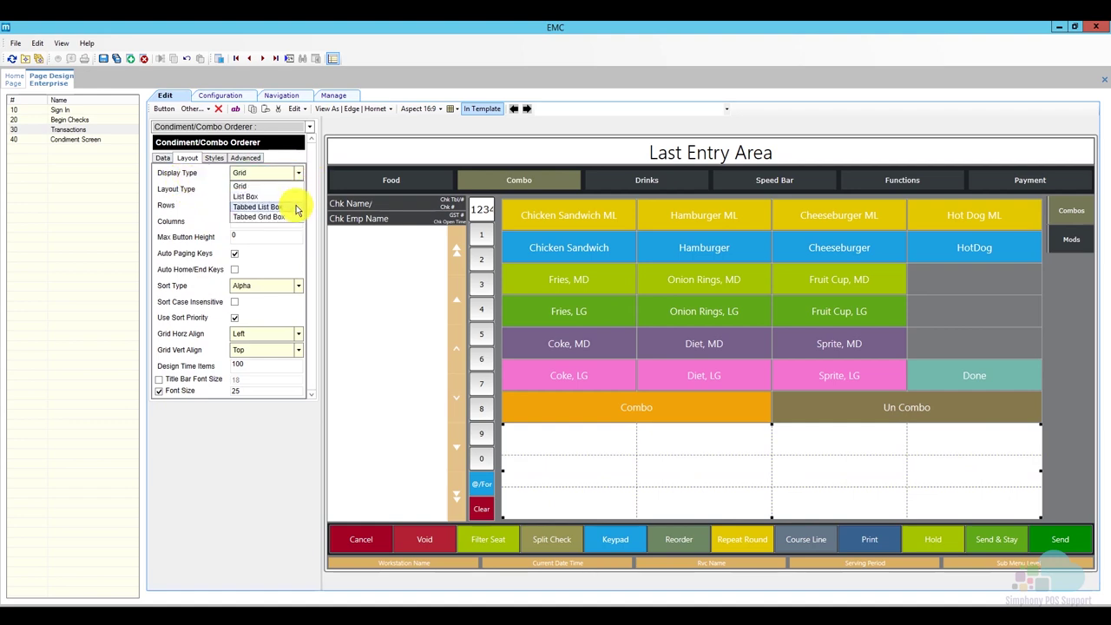
{"action": "left_click", "coordinate": [261, 207]}
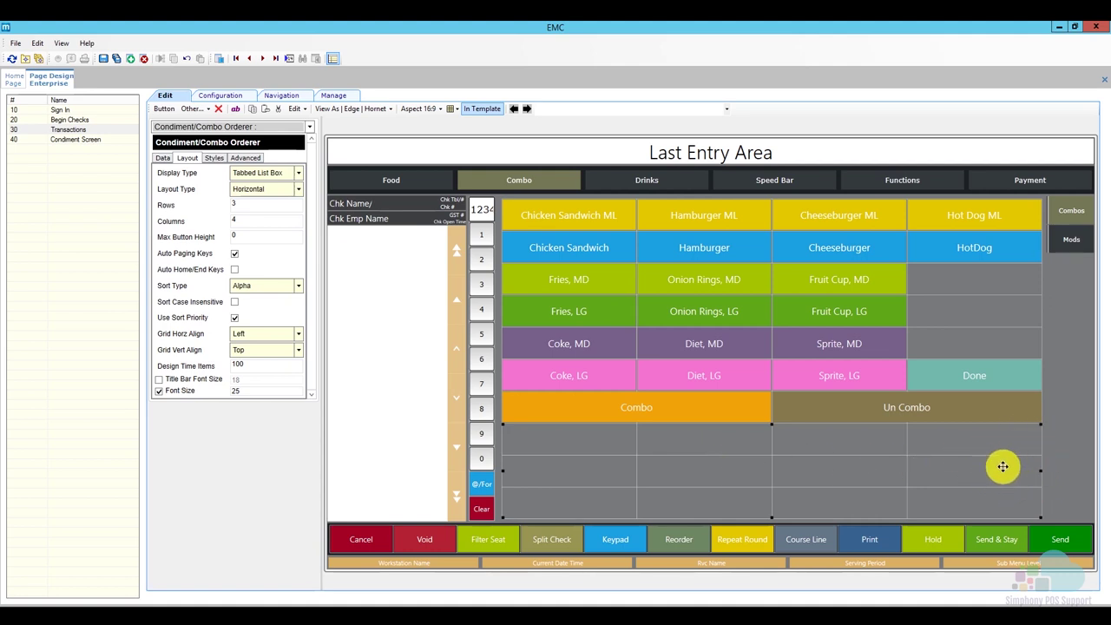
{"action": "left_click", "coordinate": [103, 58]}
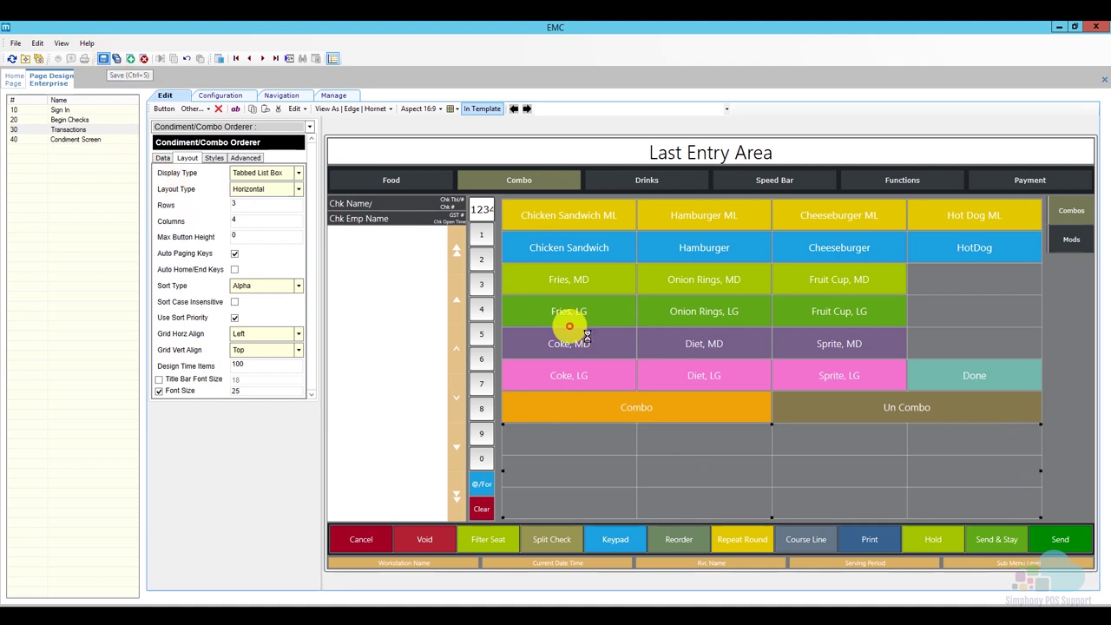
{"action": "left_click", "coordinate": [663, 403]}
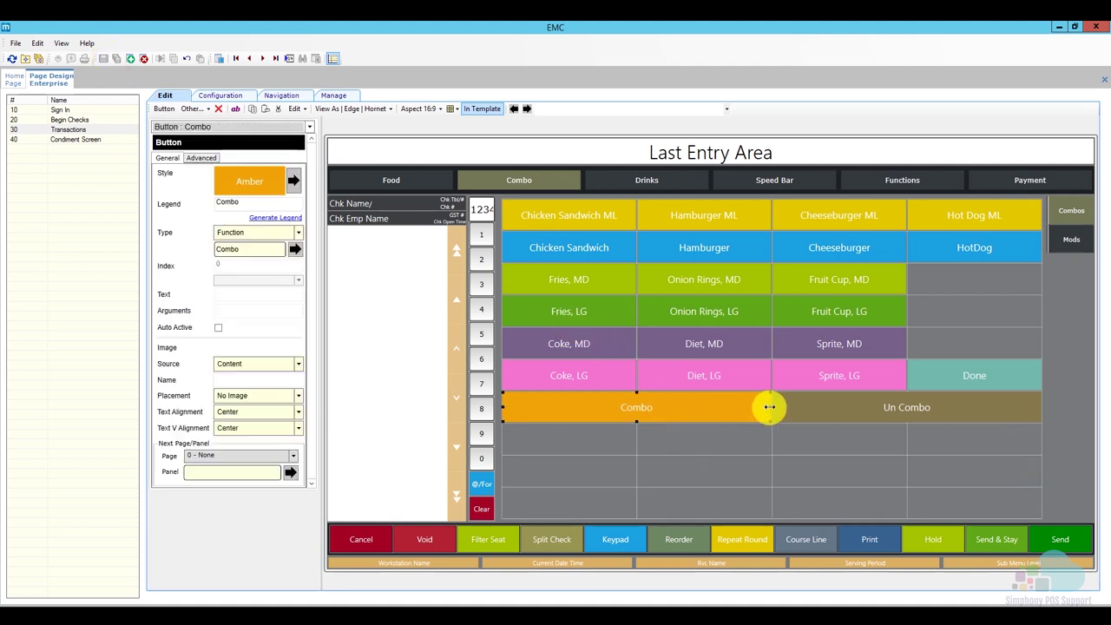
- Narrow Combo to one column and place Combo and Un Combo in the last two bottom-row slots
{"action": "left_click_drag", "start_coordinate": [771, 407], "coordinate": [640, 403]}
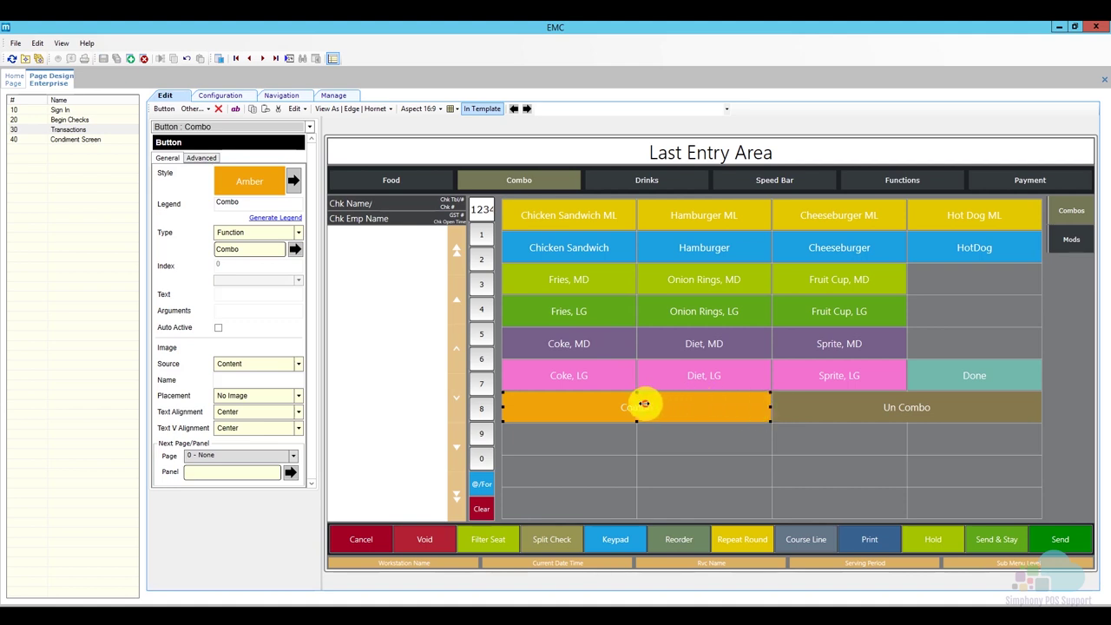
{"action": "left_click", "coordinate": [821, 406]}
{"action": "left_click_drag", "start_coordinate": [838, 407], "coordinate": [930, 405]}
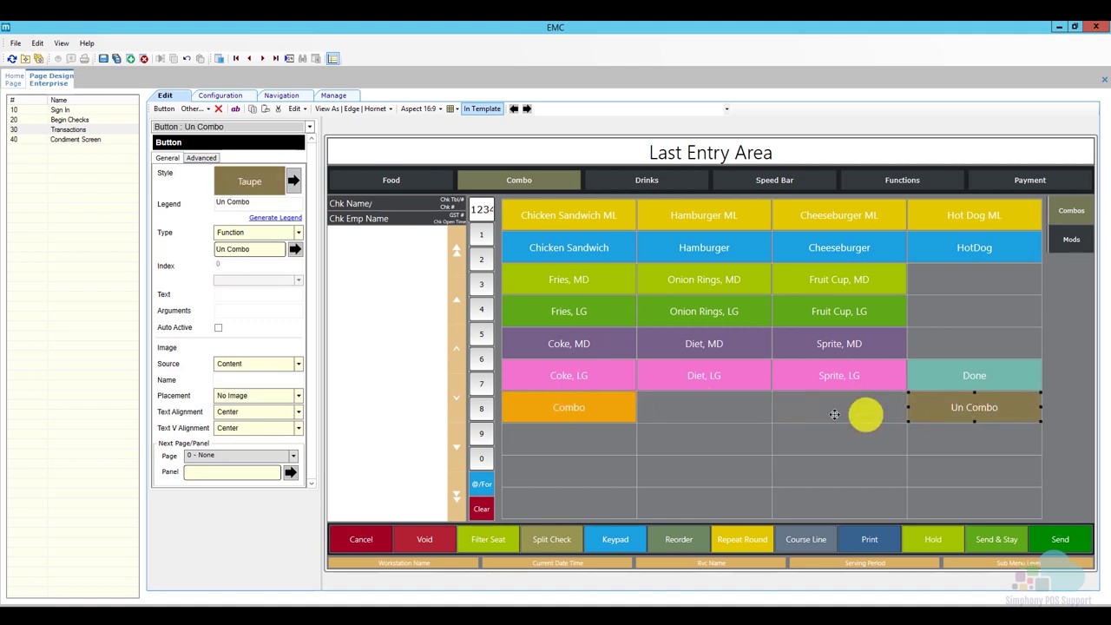
{"action": "left_click_drag", "start_coordinate": [589, 408], "coordinate": [851, 410]}
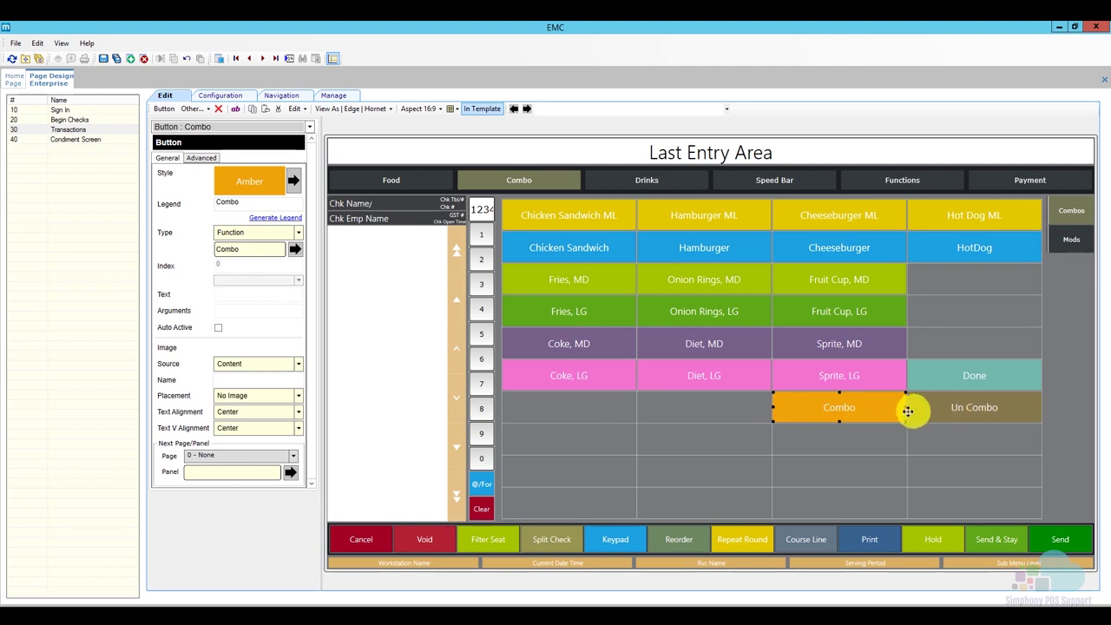
- Copy the Combo and Un Combo pair and paste it at the start of the bottom row
{"action": "left_click_drag", "start_coordinate": [720, 404], "coordinate": [981, 408]}
{"action": "left_click_drag", "start_coordinate": [723, 405], "coordinate": [971, 407]}
{"action": "right_click", "coordinate": [565, 405]}
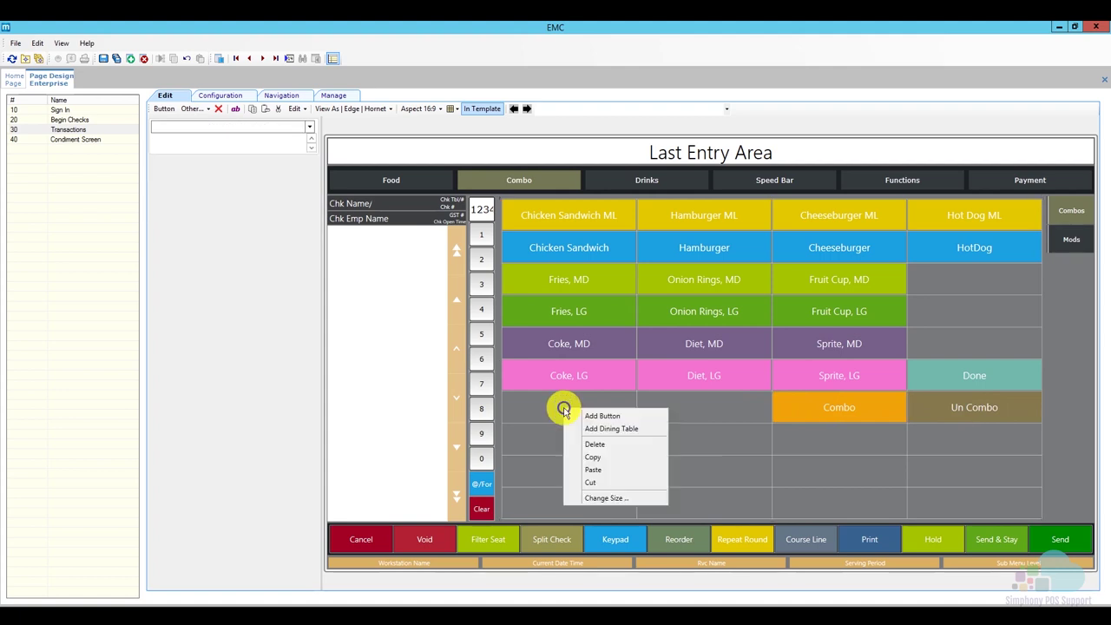
{"action": "left_click", "coordinate": [614, 471]}
{"action": "left_click_drag", "start_coordinate": [598, 466], "coordinate": [595, 406]}
{"action": "left_click", "coordinate": [581, 450]}
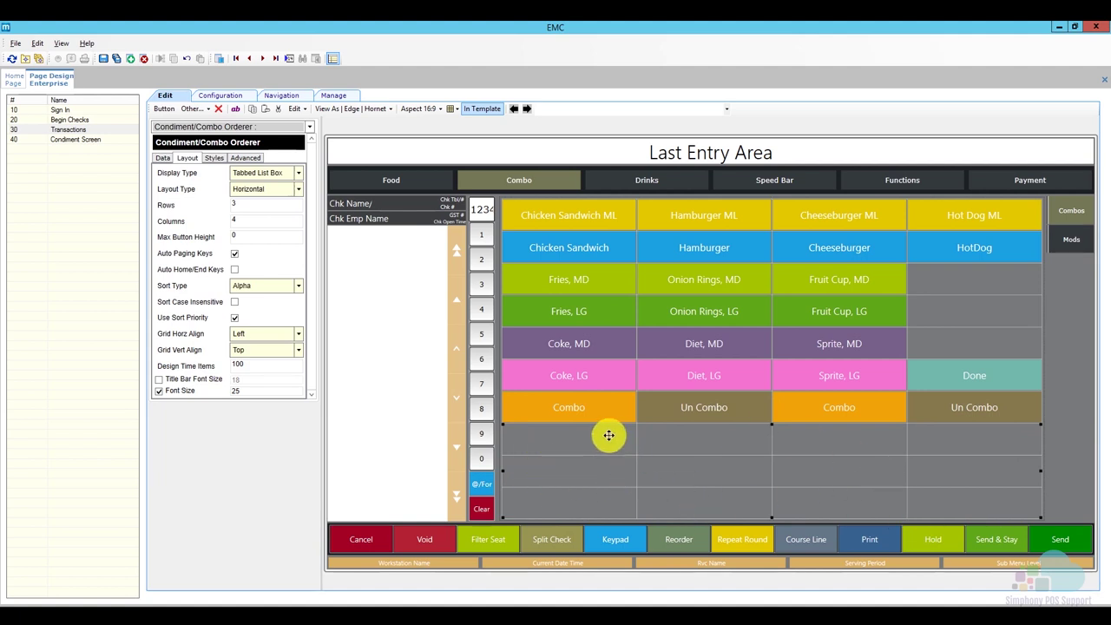
- Make the first Combo copy a Combo Size button for Size 2, renamed MD Meal
{"action": "left_click", "coordinate": [594, 403]}
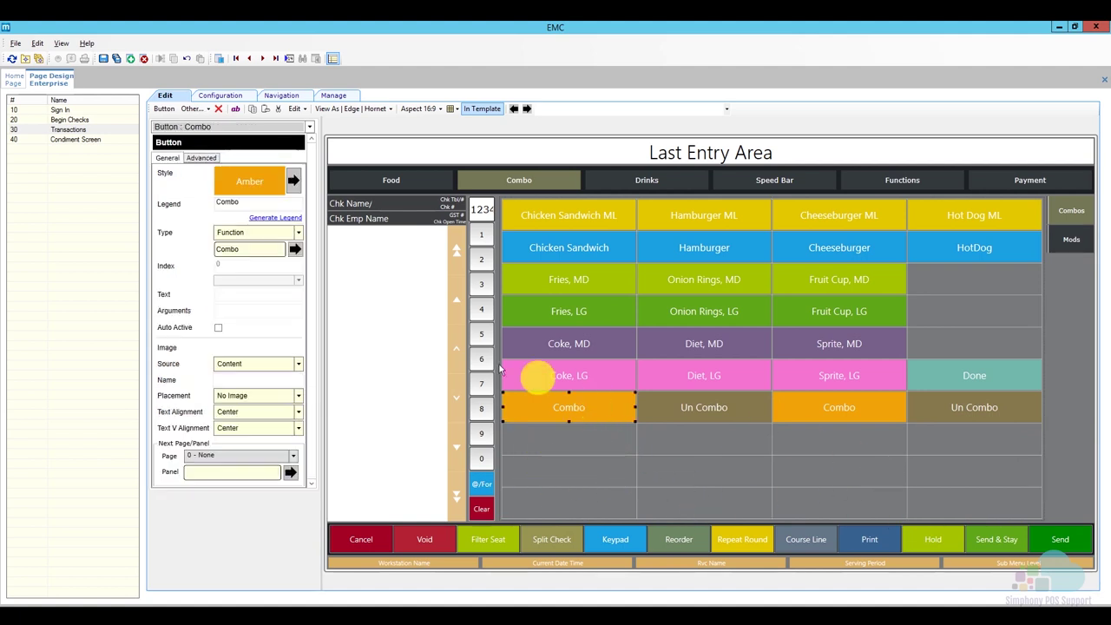
{"action": "left_click", "coordinate": [299, 235]}
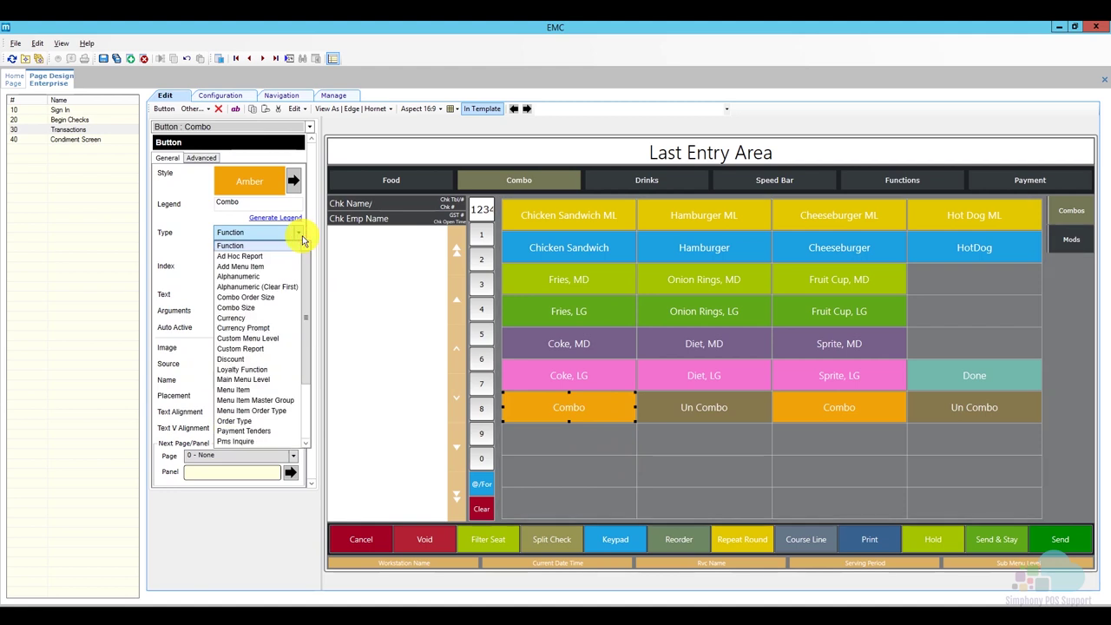
{"action": "left_click", "coordinate": [271, 309]}
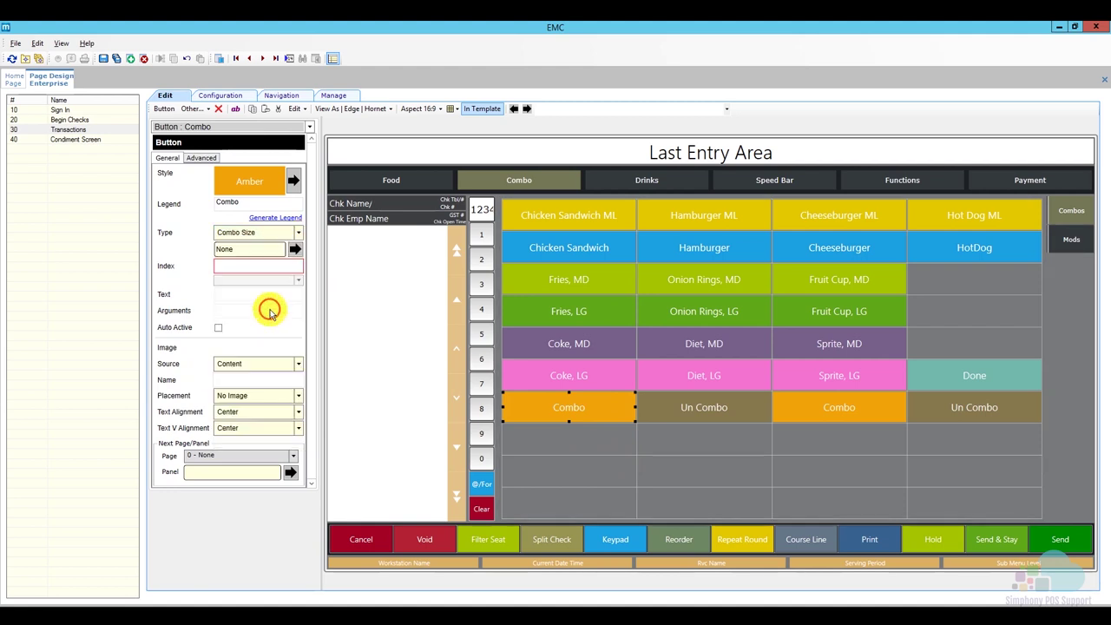
{"action": "left_click", "coordinate": [294, 250]}
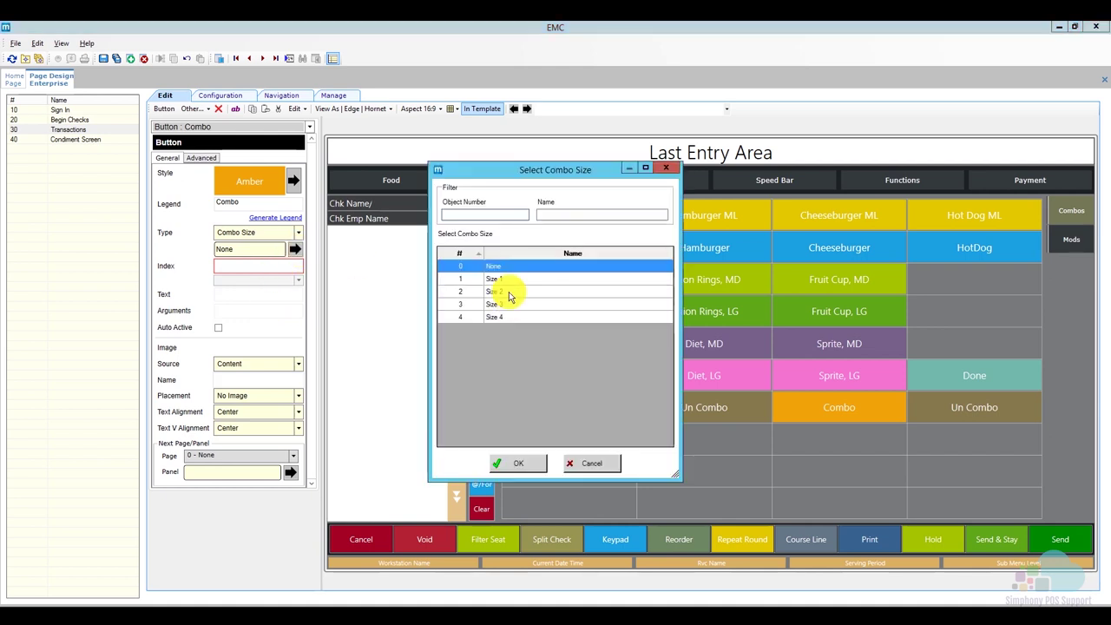
{"action": "left_click", "coordinate": [507, 291]}
{"action": "left_click", "coordinate": [523, 469]}
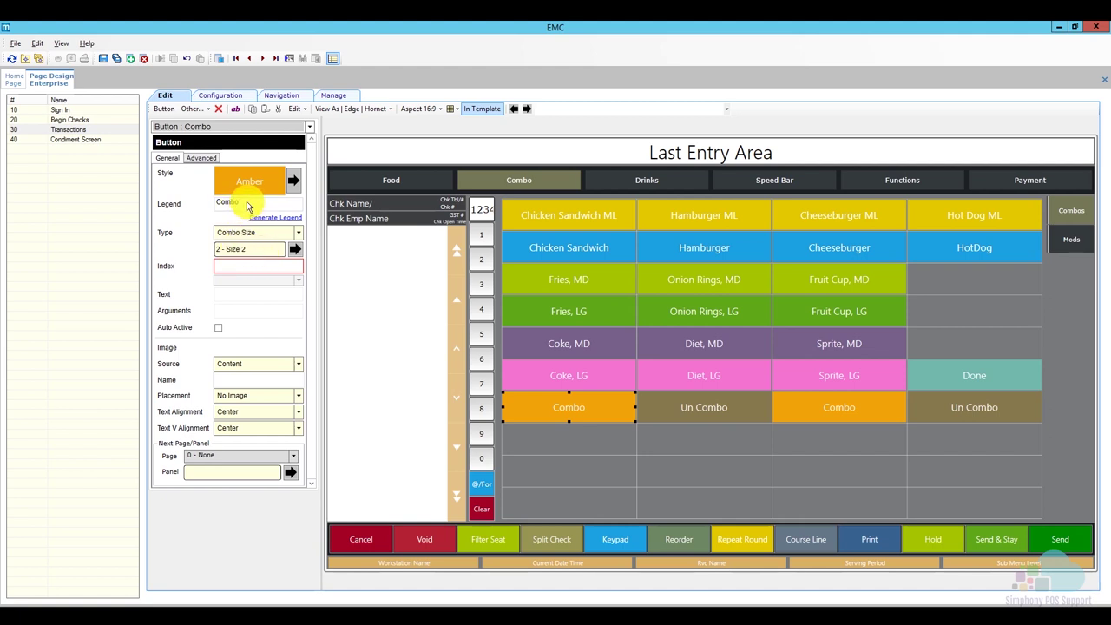
{"action": "left_click_drag", "start_coordinate": [249, 206], "coordinate": [200, 207]}
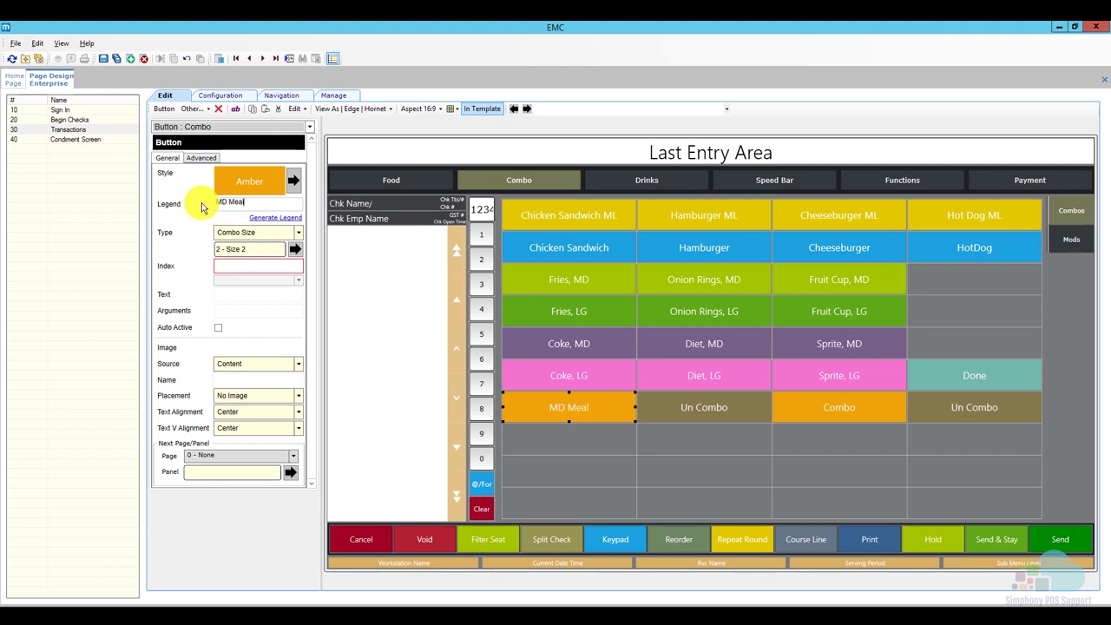
- Make the Un Combo copy a Combo Size button for Size 3, ready for a new caption
{"action": "left_click", "coordinate": [700, 409]}
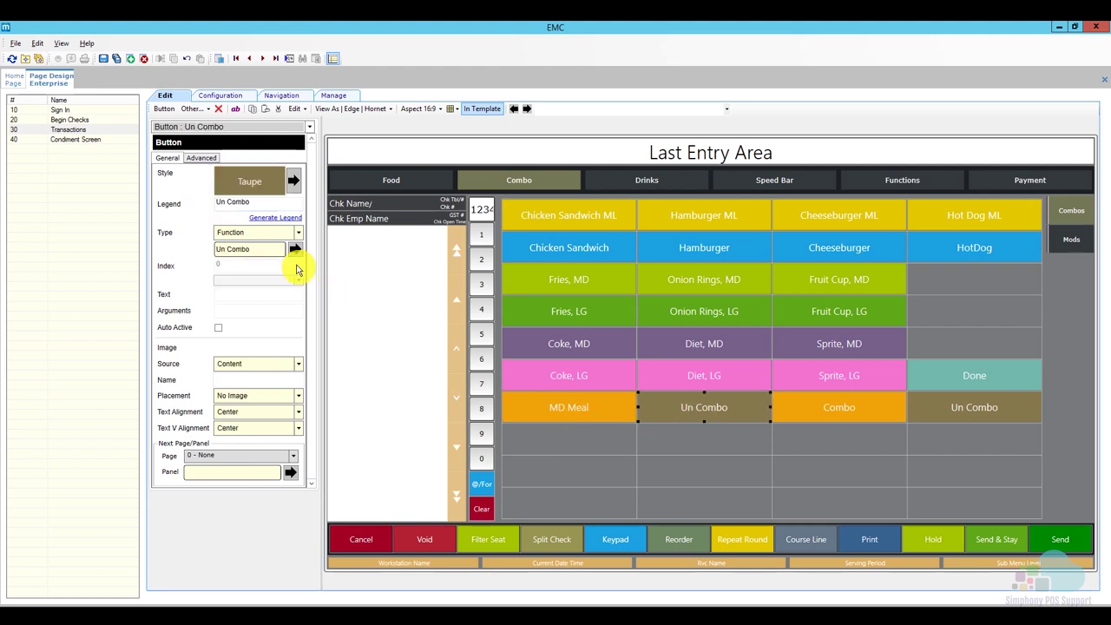
{"action": "left_click", "coordinate": [296, 232]}
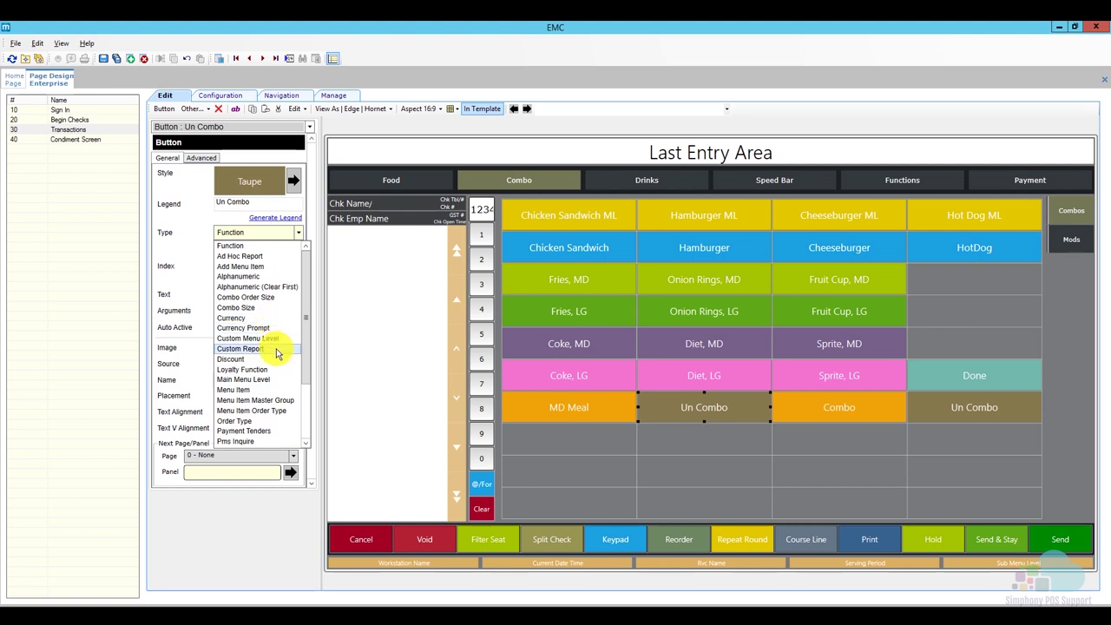
{"action": "left_click", "coordinate": [273, 308]}
{"action": "left_click", "coordinate": [296, 256]}
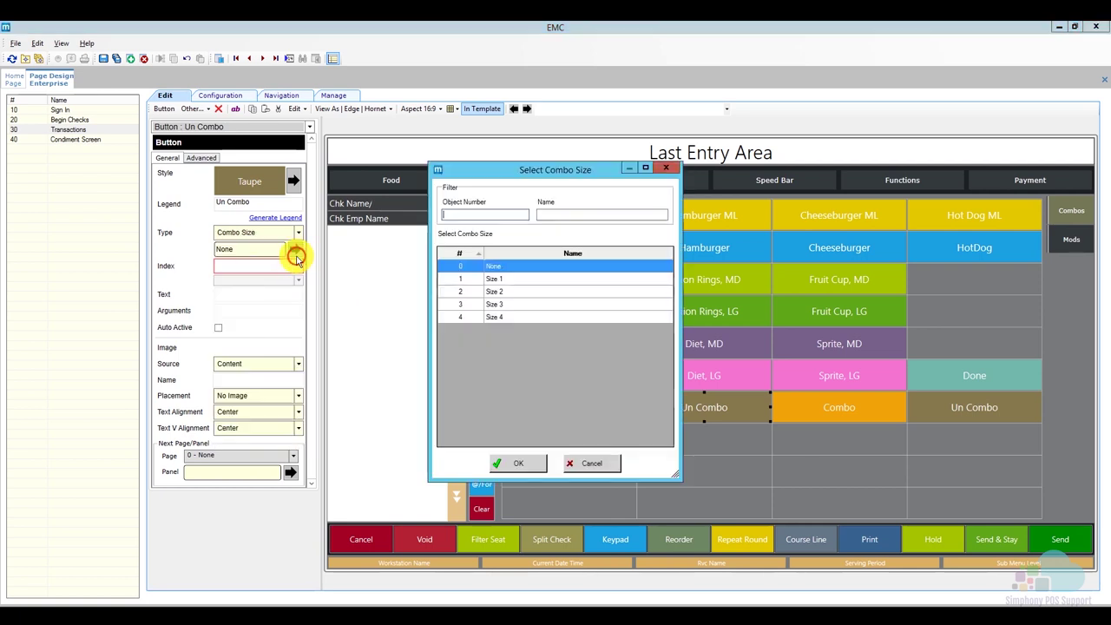
{"action": "left_click", "coordinate": [507, 303]}
{"action": "left_click", "coordinate": [516, 462]}
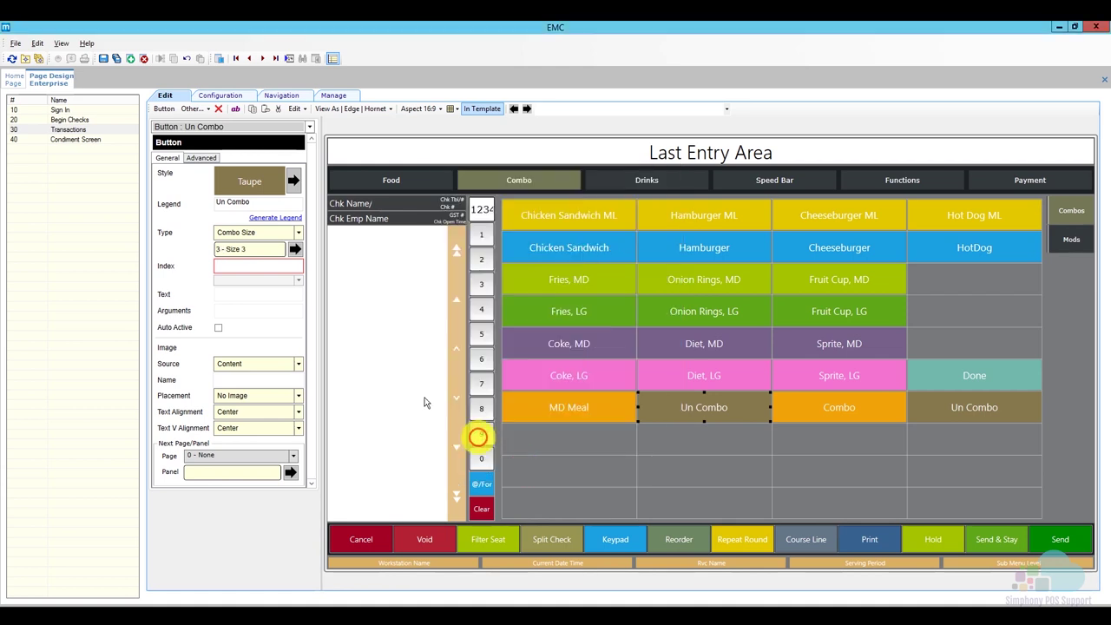
{"action": "left_click_drag", "start_coordinate": [253, 202], "coordinate": [205, 208]}
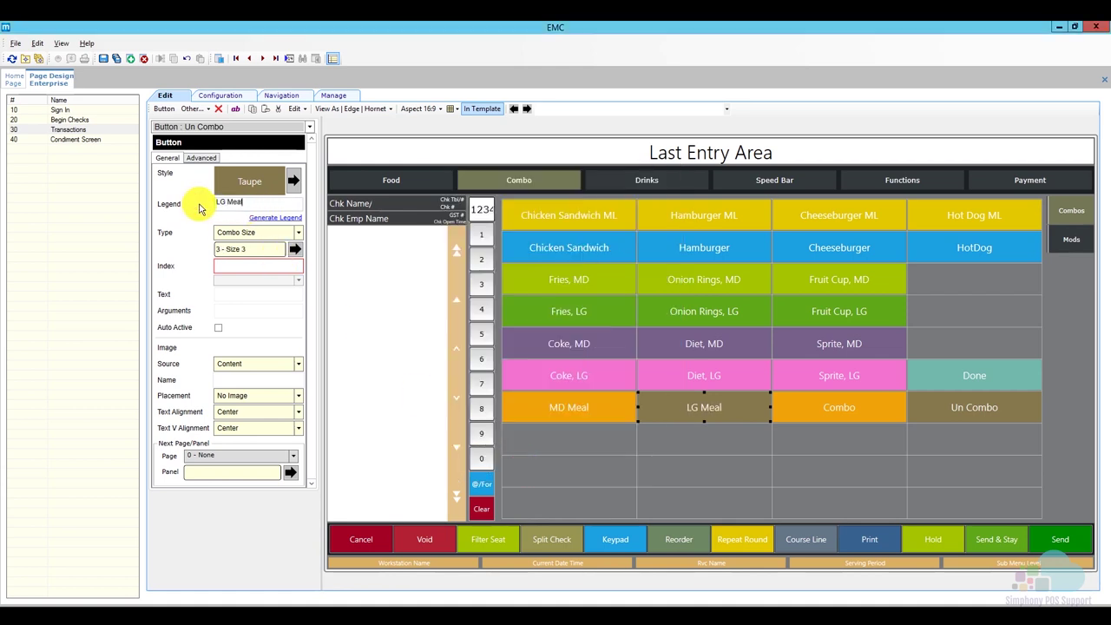
- Style MD Meal as MicrosBlue and LG Meal as MicrosCrimson, then save the page
{"action": "left_click", "coordinate": [569, 408]}
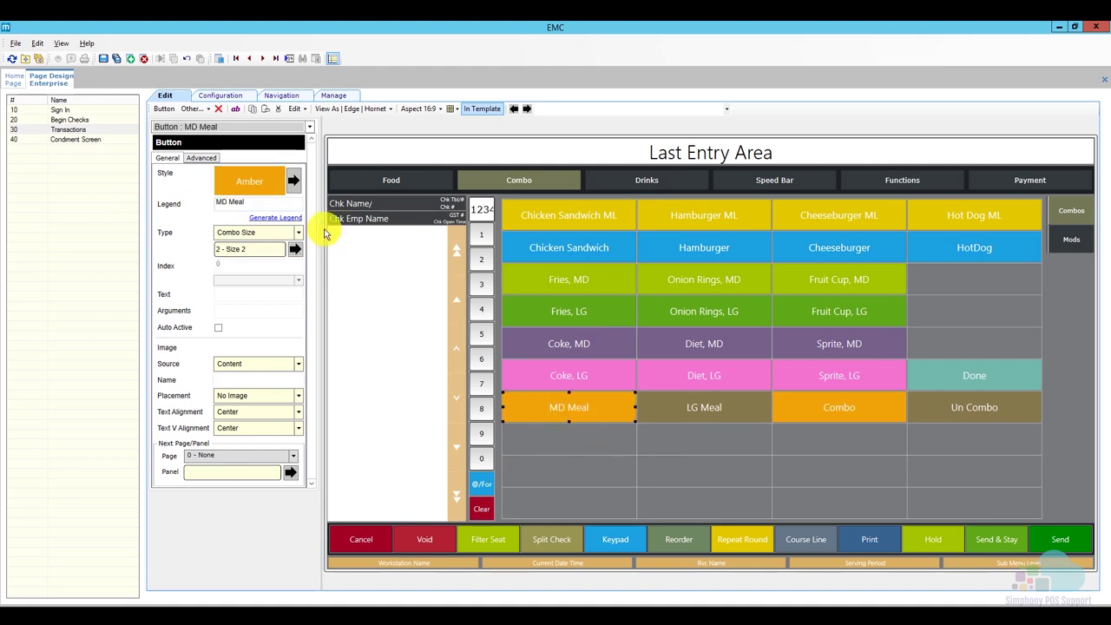
{"action": "left_click", "coordinate": [290, 186]}
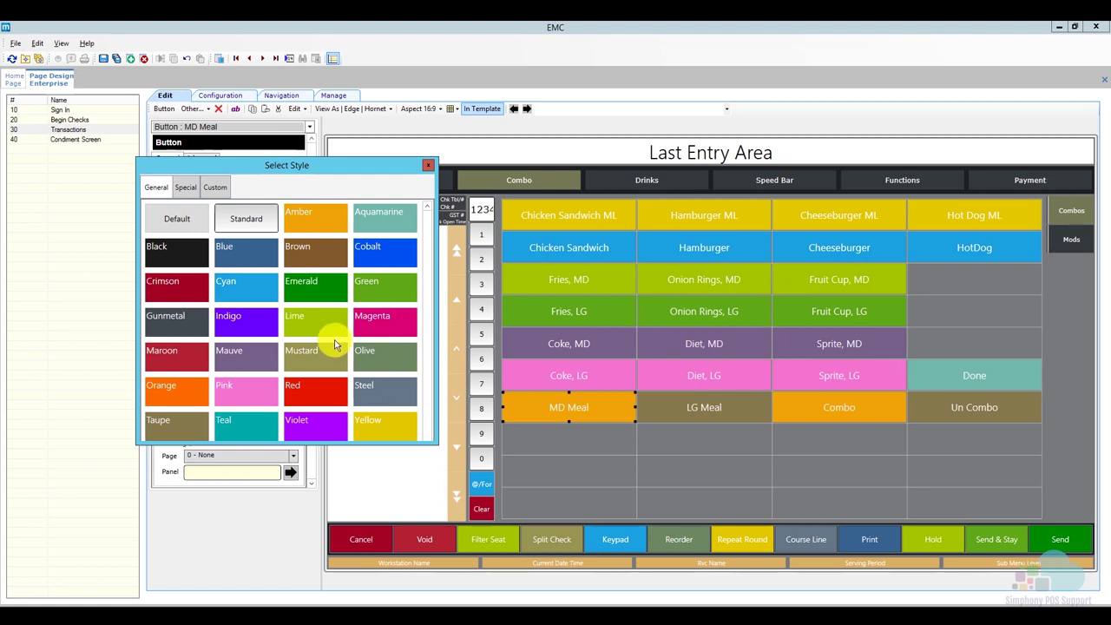
{"action": "left_click", "coordinate": [255, 258]}
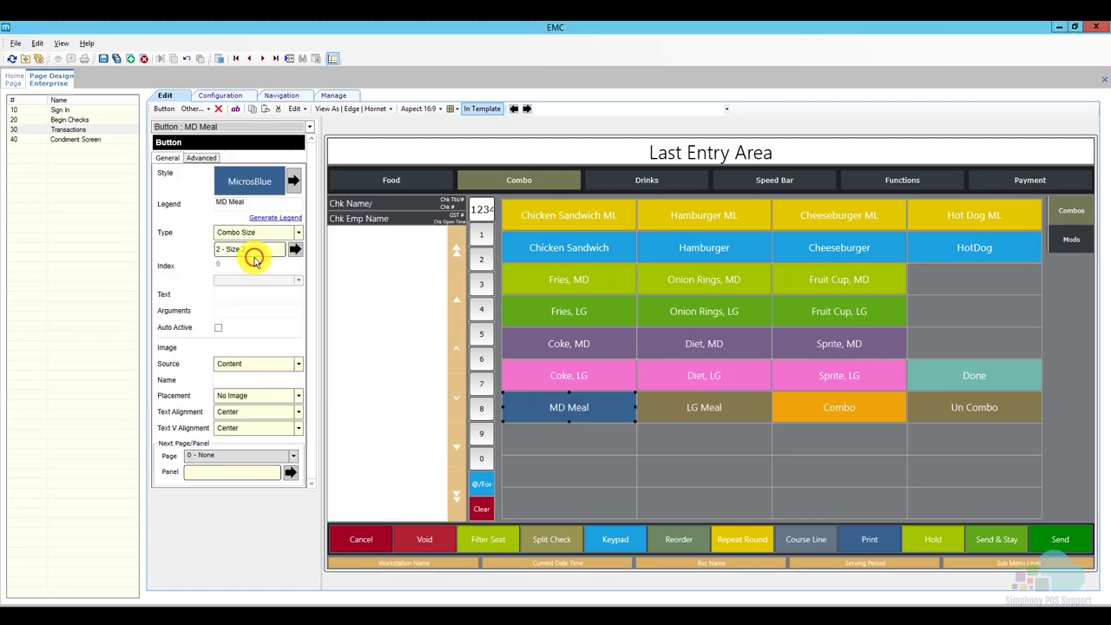
{"action": "left_click", "coordinate": [711, 410]}
{"action": "left_click", "coordinate": [296, 177]}
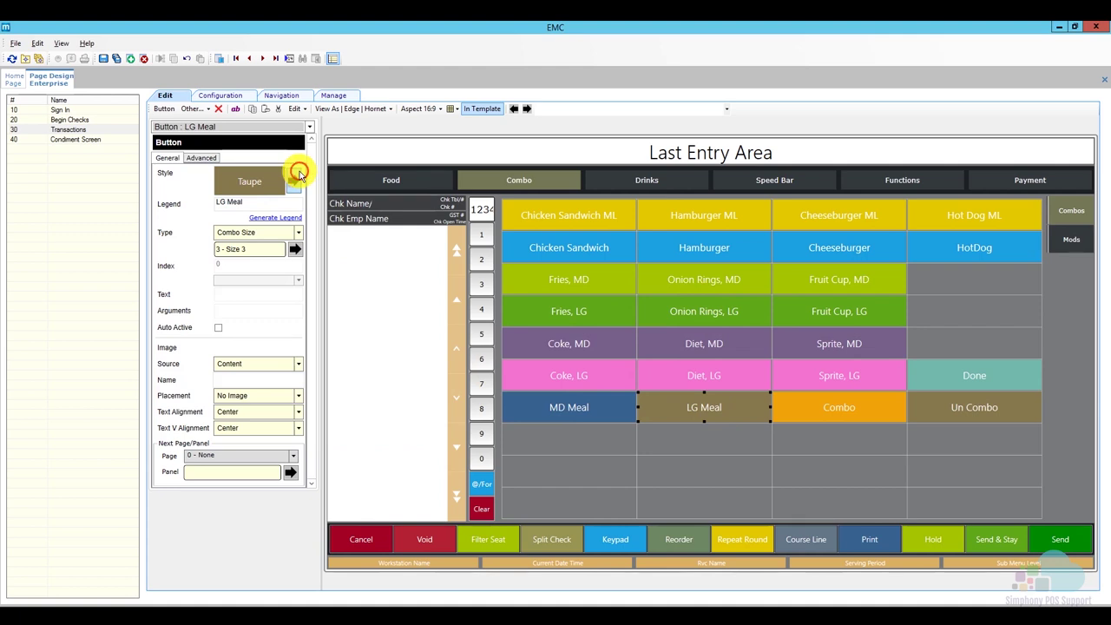
{"action": "left_click", "coordinate": [178, 298]}
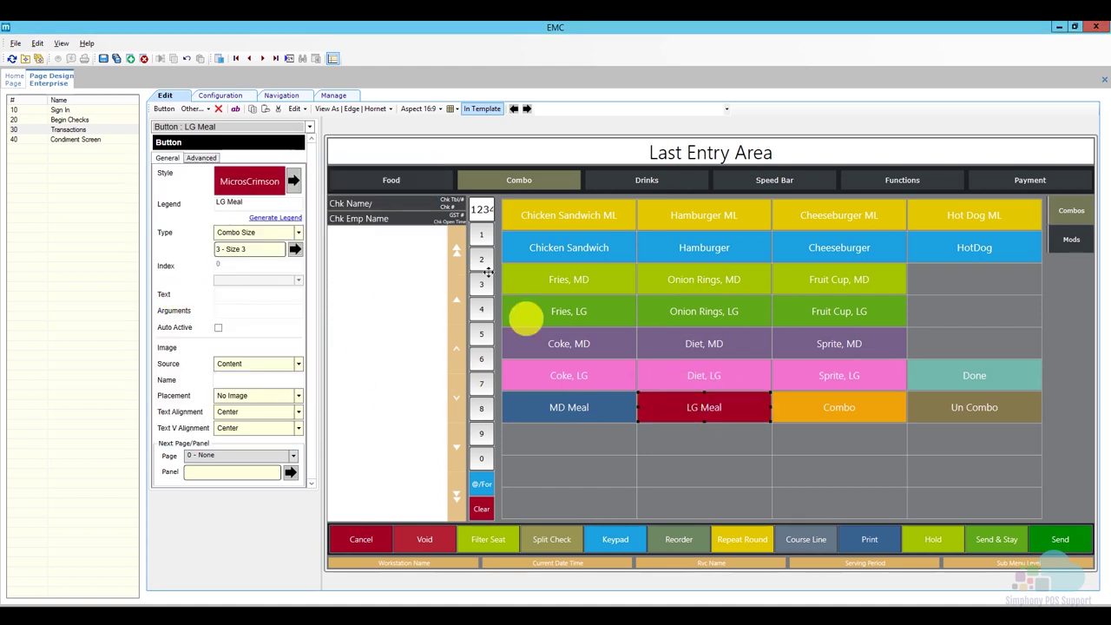
{"action": "left_click", "coordinate": [103, 63]}
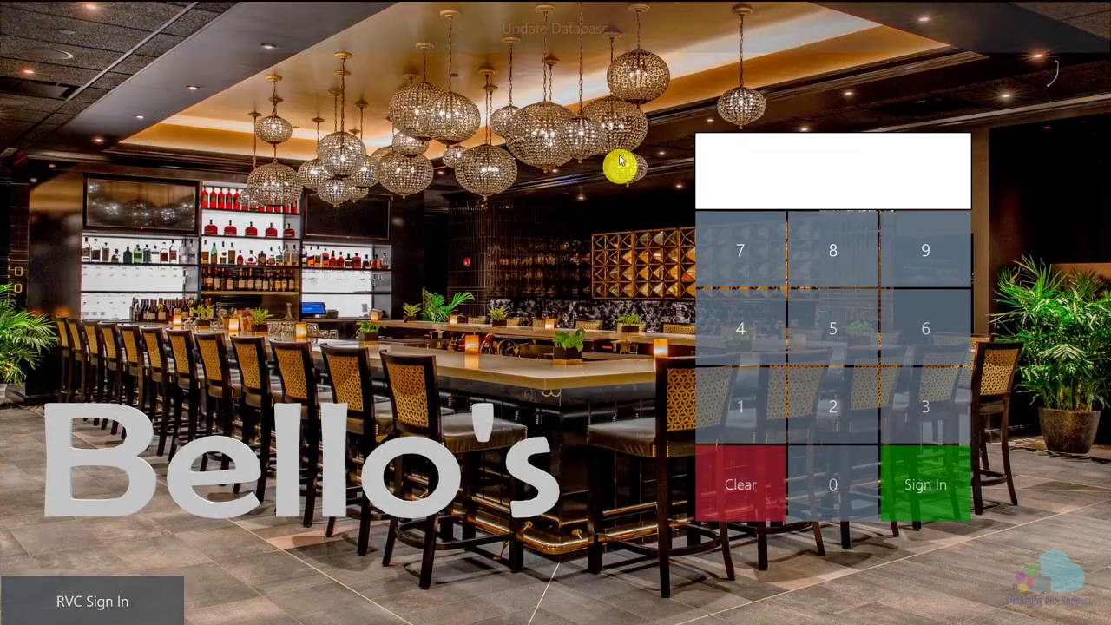
- Sign in, ring up a Chicken Sandwich ML combo on a fast transaction, then void it and sign out
{"action": "left_click", "coordinate": [722, 393]}
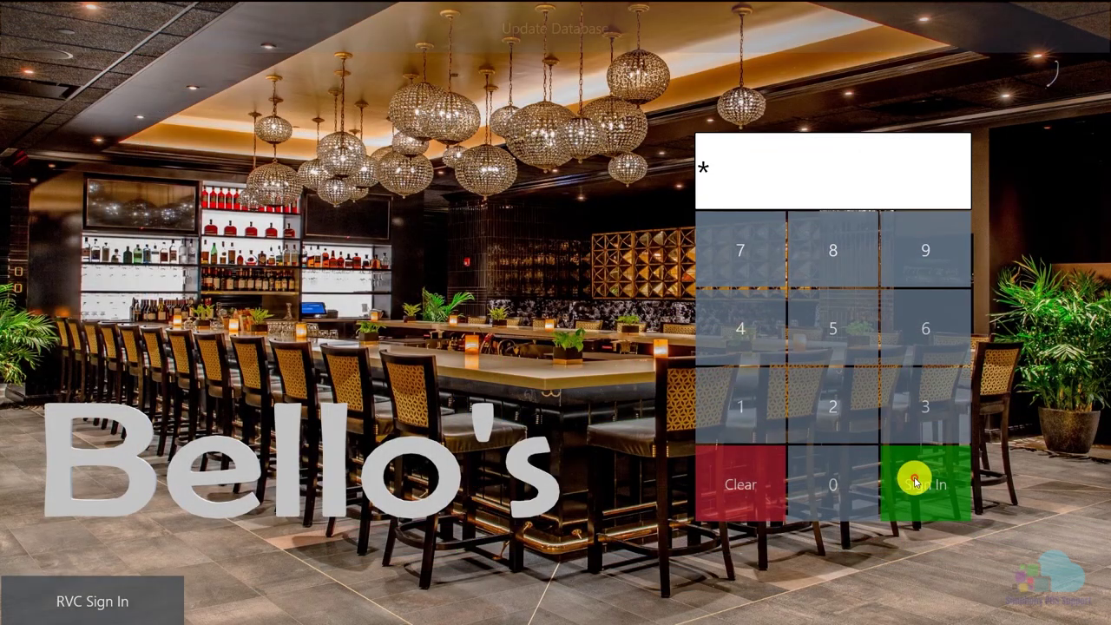
{"action": "left_click", "coordinate": [914, 479]}
{"action": "left_click", "coordinate": [505, 102]}
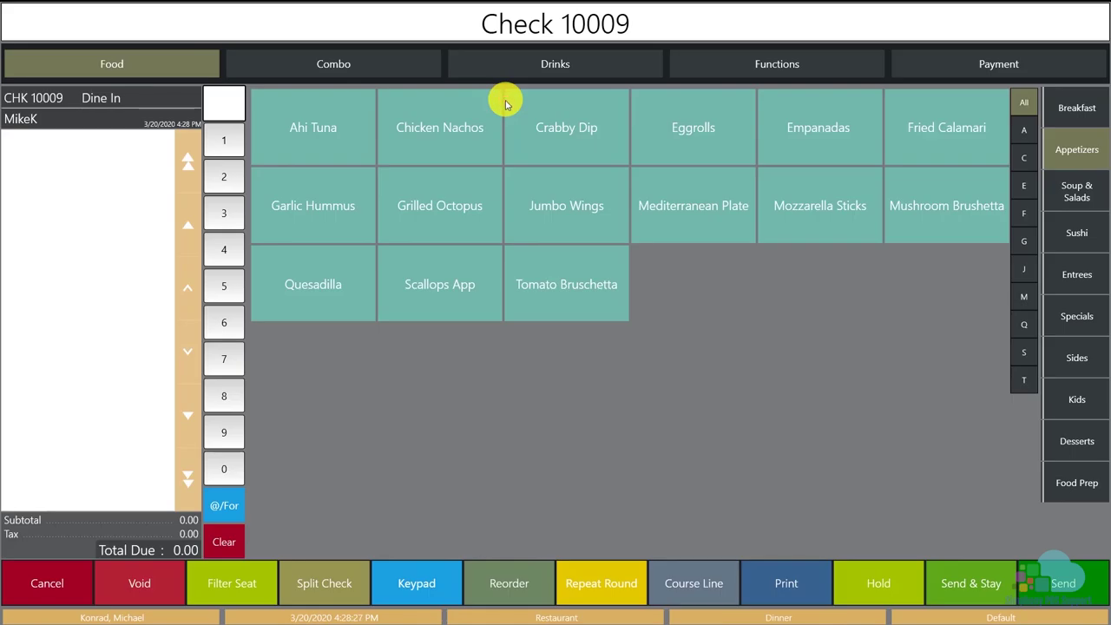
{"action": "left_click", "coordinate": [385, 61]}
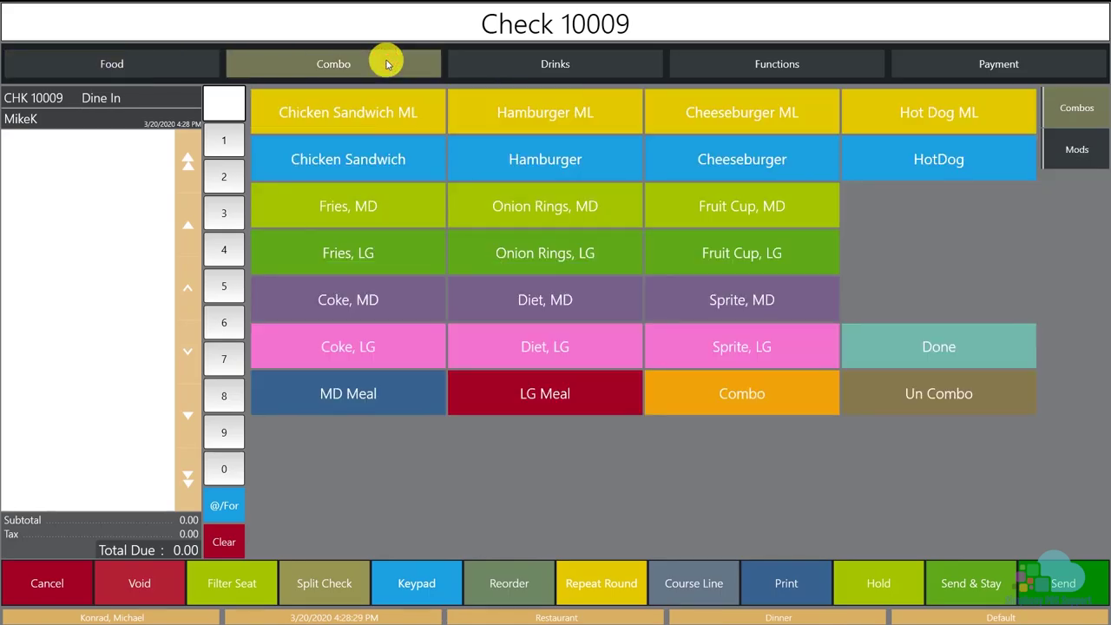
{"action": "left_click", "coordinate": [382, 112]}
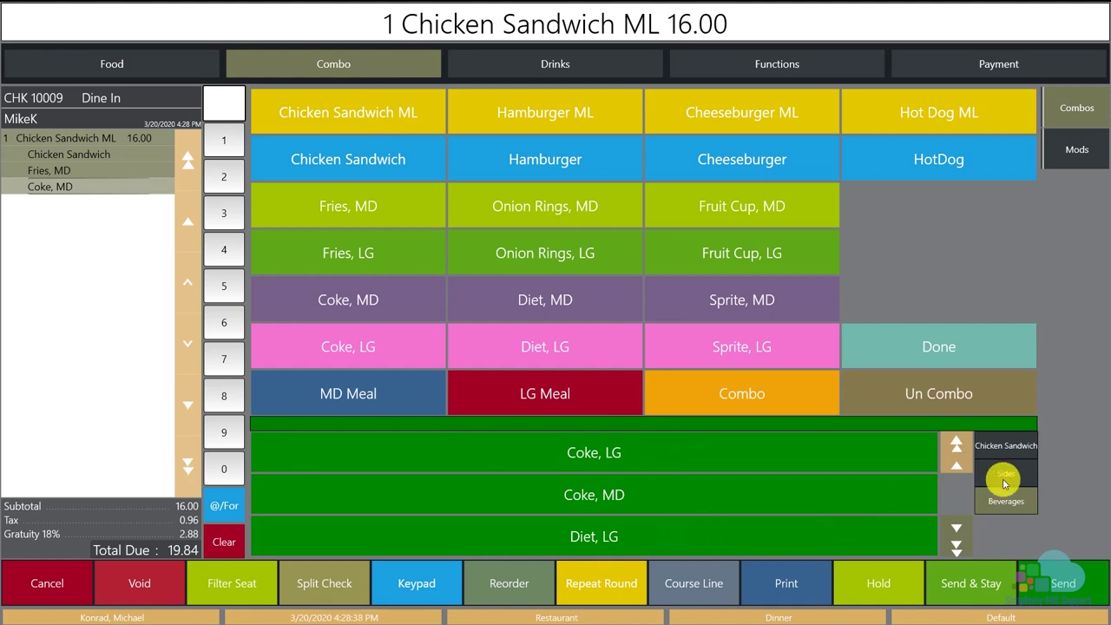
{"action": "left_click", "coordinate": [81, 580]}
{"action": "left_click", "coordinate": [515, 330]}
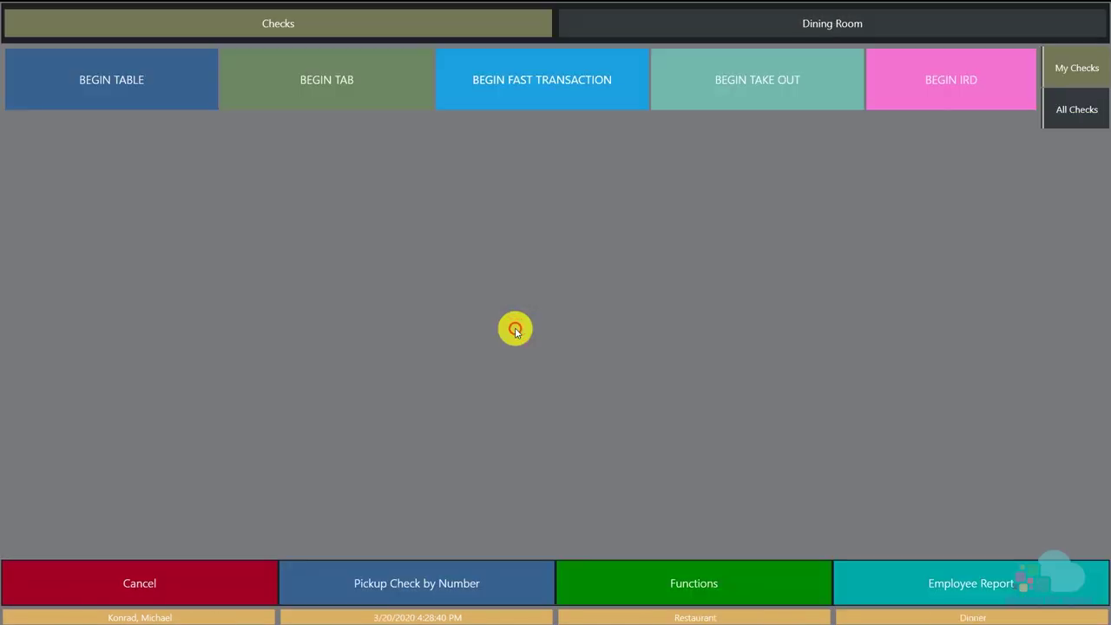
{"action": "left_click", "coordinate": [224, 572]}
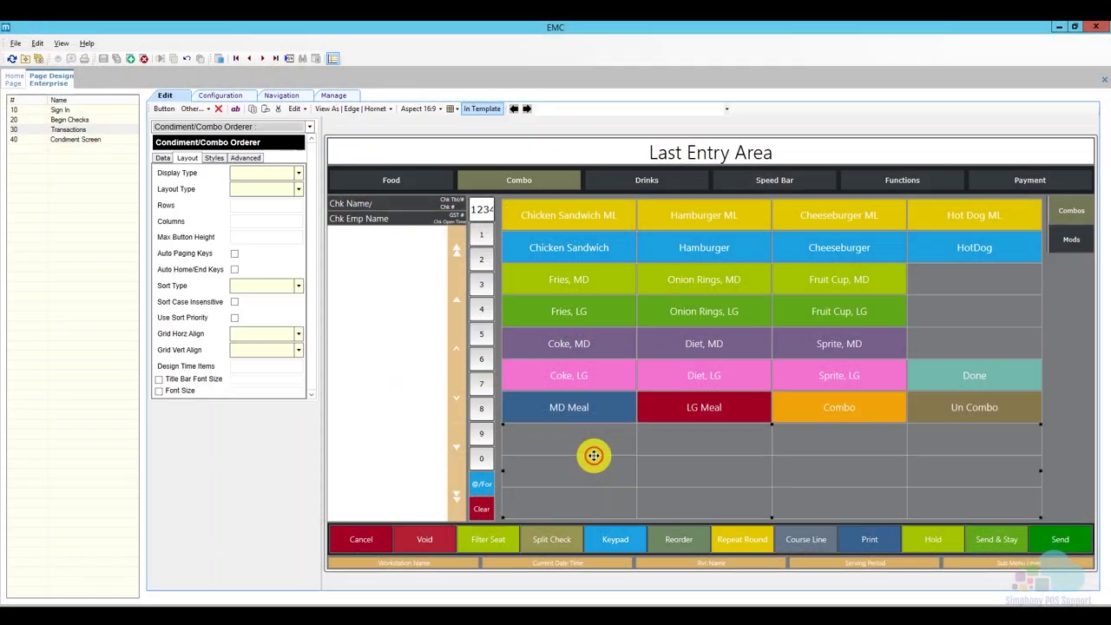
- Switch the combo orderer's display type to Tabbed Grid Box and save the page
{"action": "left_click", "coordinate": [594, 456]}
{"action": "left_click", "coordinate": [270, 175]}
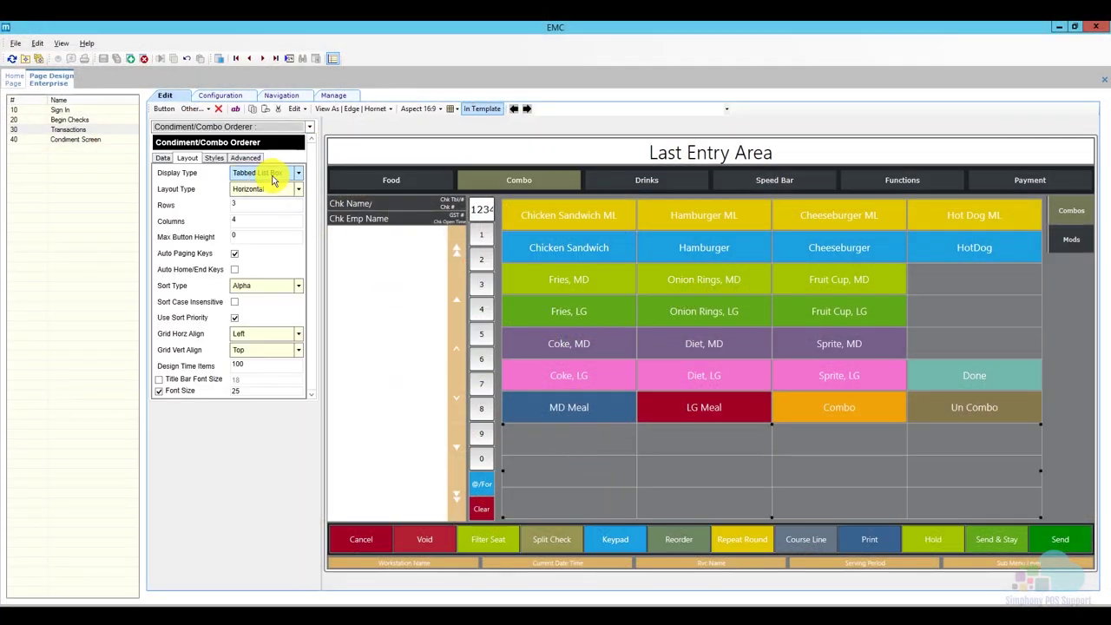
{"action": "left_click", "coordinate": [279, 177]}
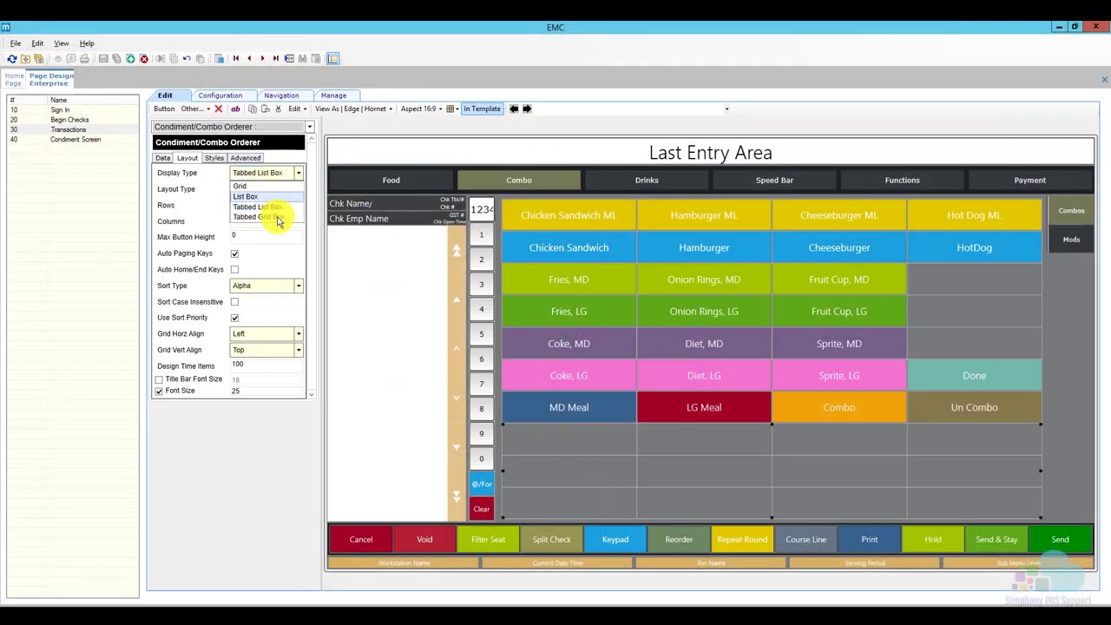
{"action": "left_click", "coordinate": [276, 222]}
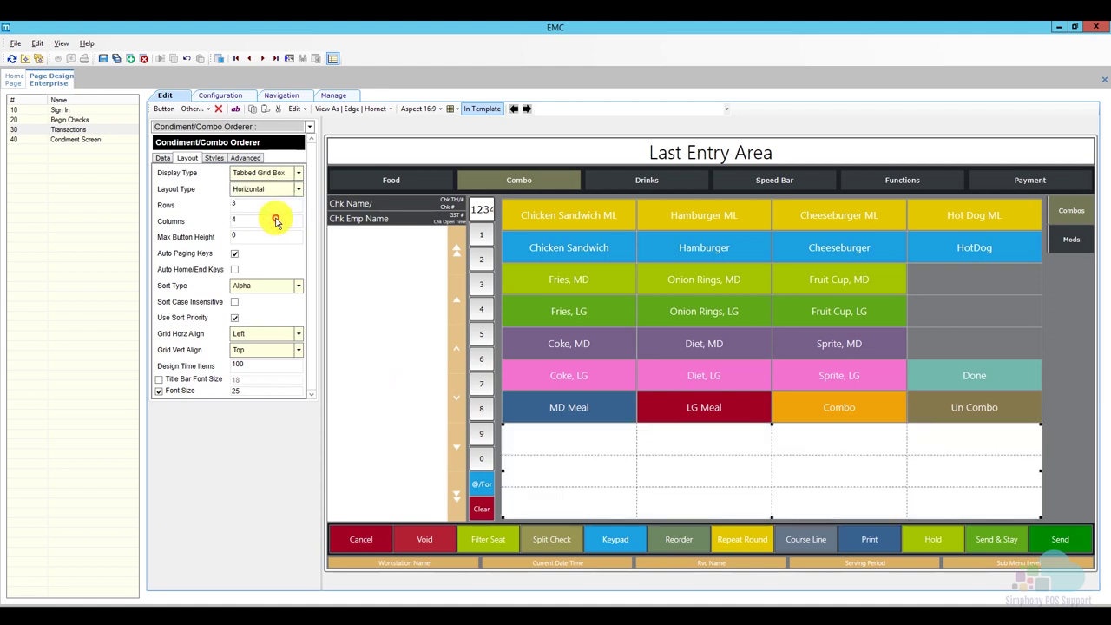
{"action": "left_click", "coordinate": [106, 58]}
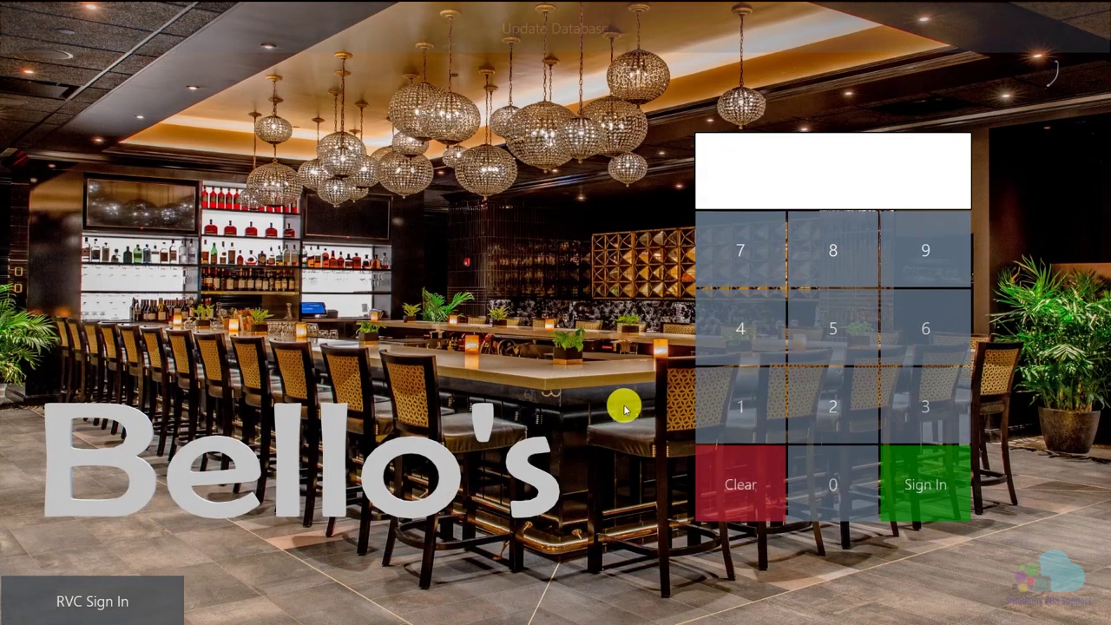
- Update the database, sign in, and ring up a Chicken Sandwich ML combo on a fast transaction
{"action": "left_click", "coordinate": [579, 40]}
{"action": "left_click", "coordinate": [717, 410]}
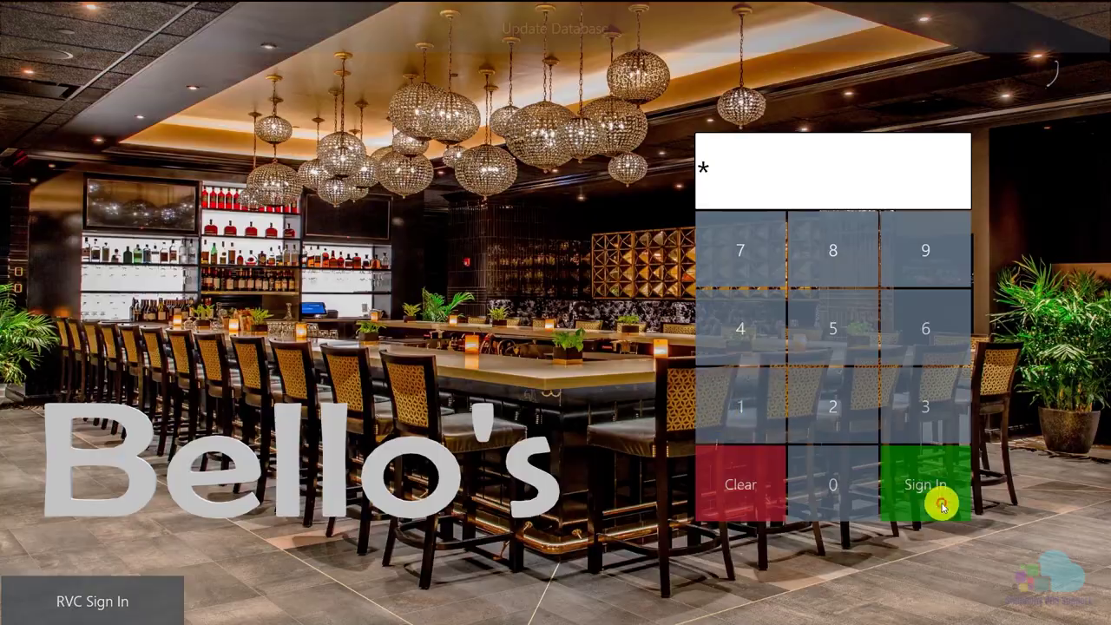
{"action": "left_click", "coordinate": [940, 500]}
{"action": "left_click", "coordinate": [547, 87]}
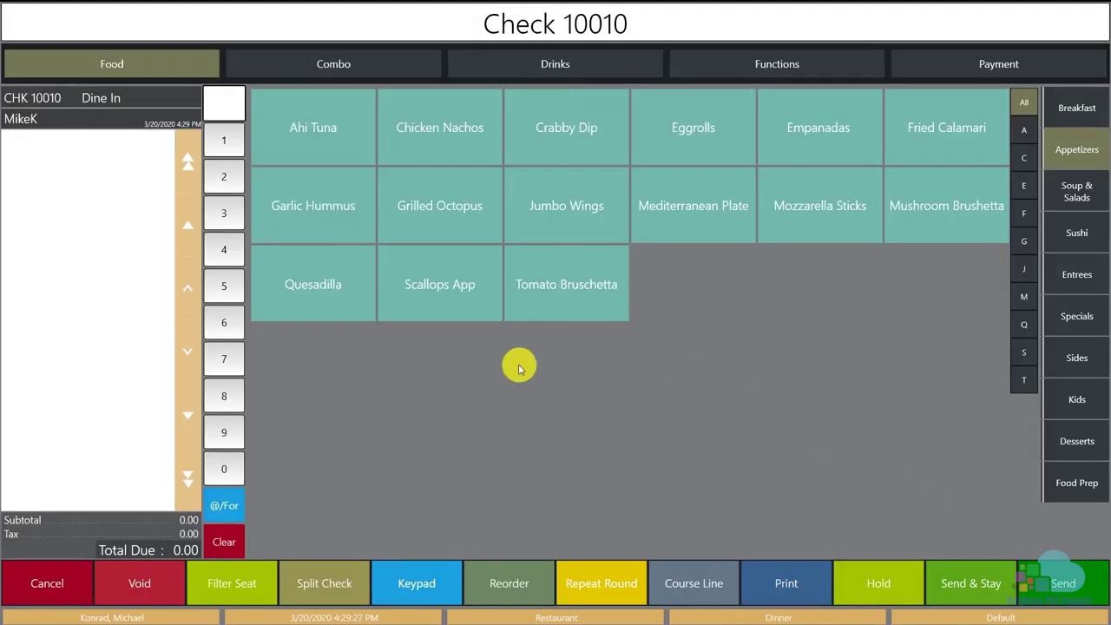
{"action": "left_click", "coordinate": [356, 65]}
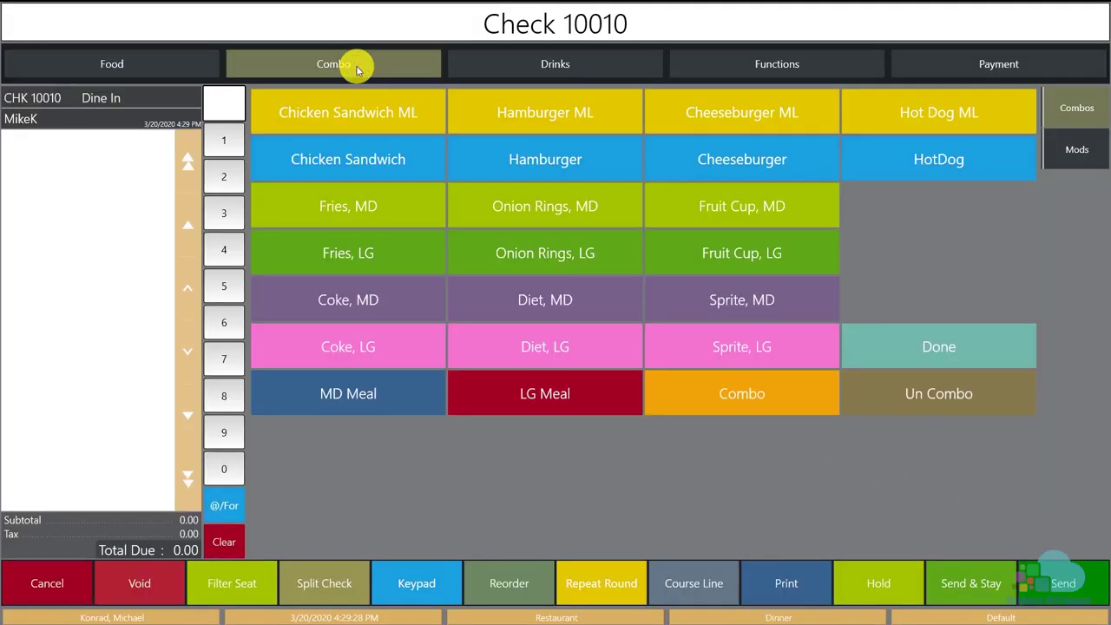
{"action": "left_click", "coordinate": [366, 112]}
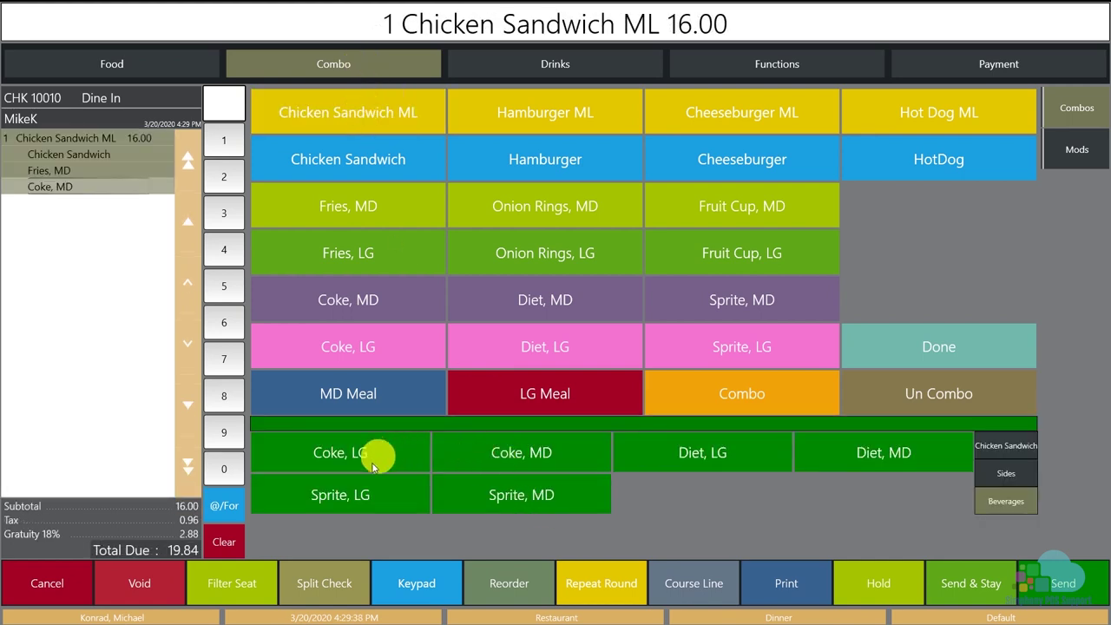
- Browse the combo's main, side and beverage tabs, try LG Meal, then revert to MD Meal
{"action": "left_click", "coordinate": [998, 448]}
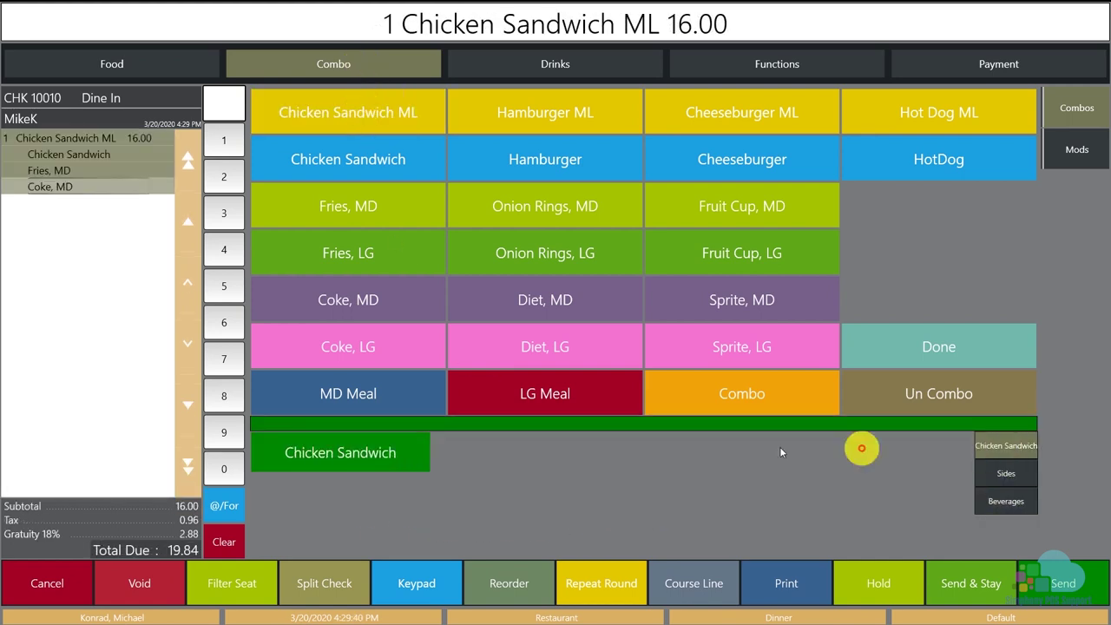
{"action": "left_click", "coordinate": [1007, 475]}
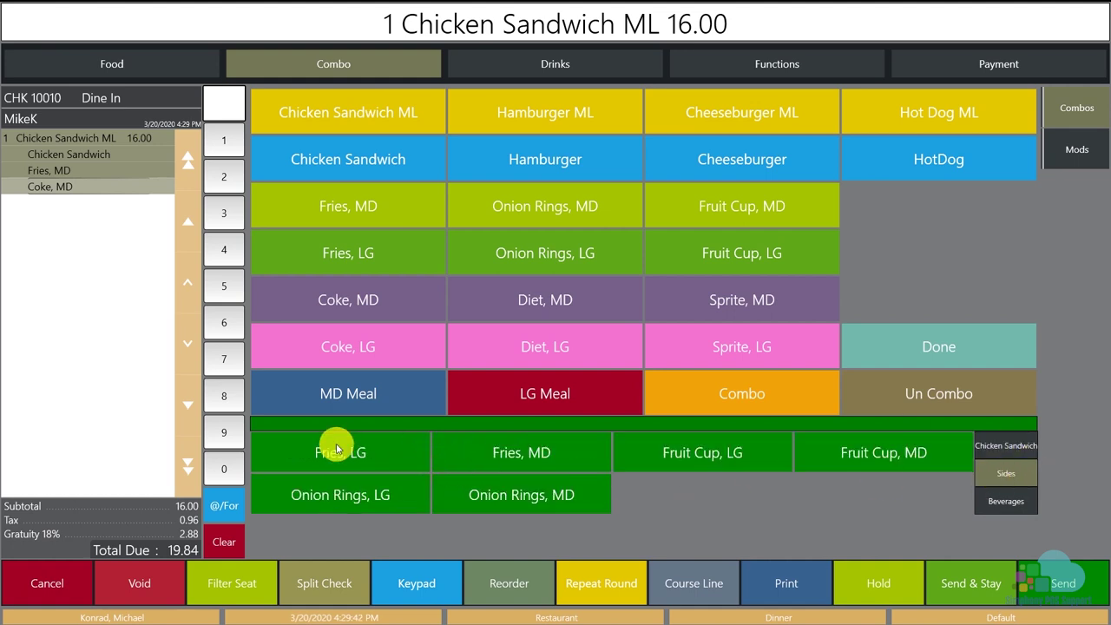
{"action": "left_click", "coordinate": [992, 512]}
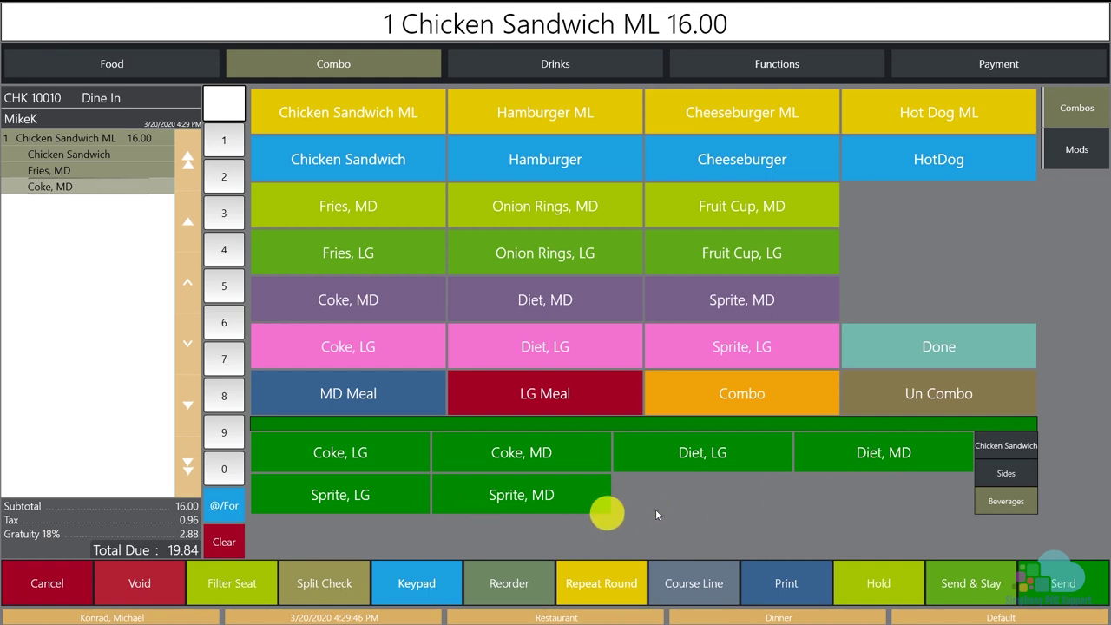
{"action": "left_click", "coordinate": [527, 399]}
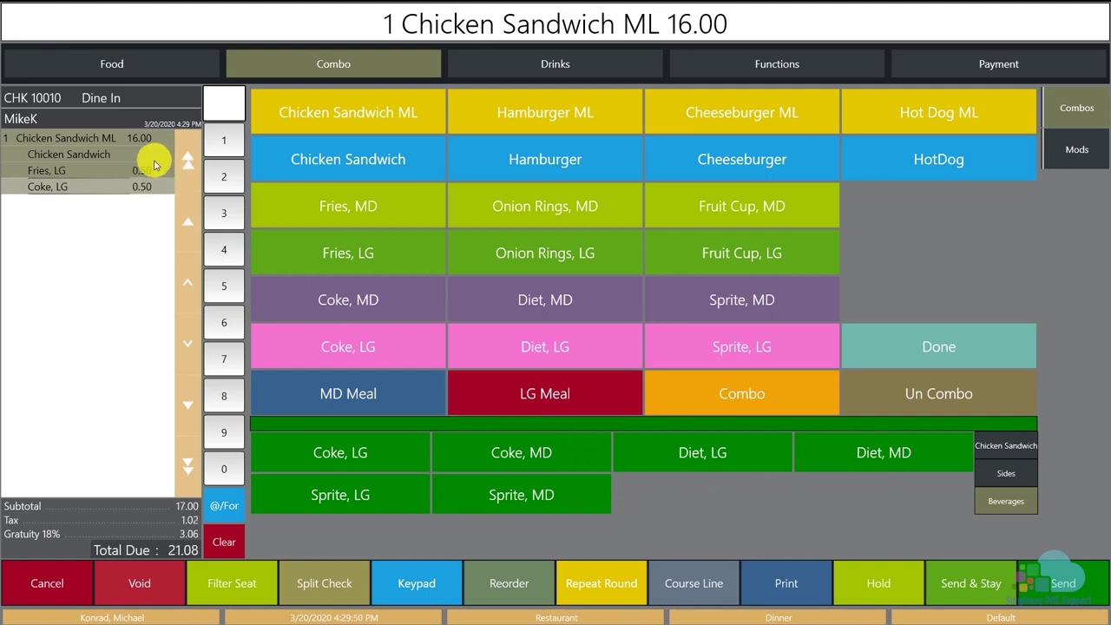
{"action": "left_click", "coordinate": [368, 396]}
- Swap the fries for Onion Rings, LG and the Coke for Diet, LG, then finish the combo
{"action": "left_click", "coordinate": [61, 170]}
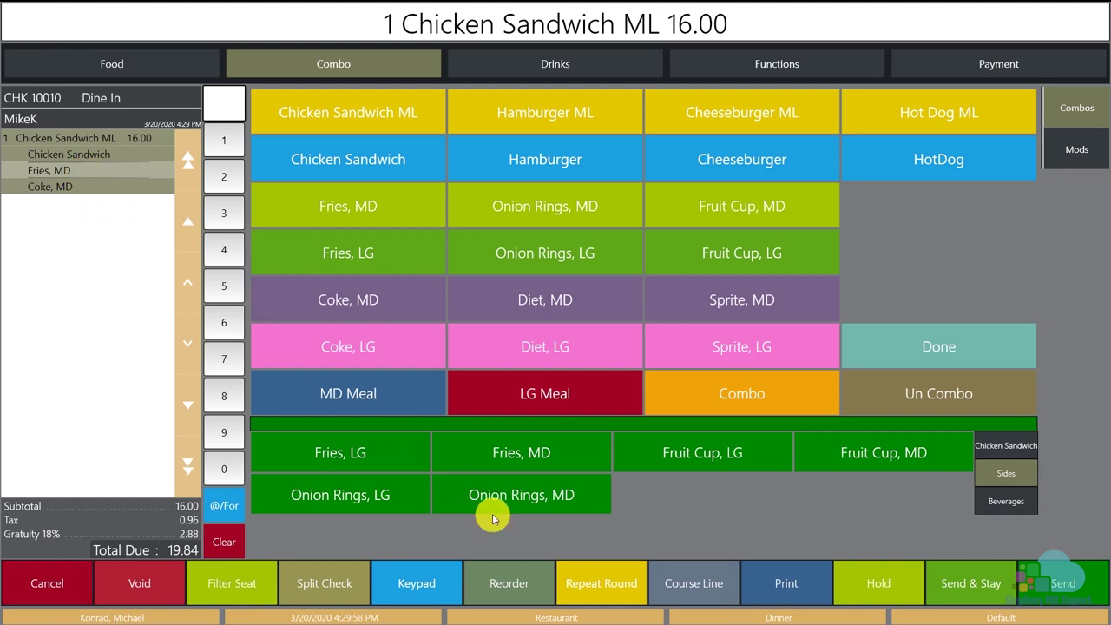
{"action": "left_click", "coordinate": [356, 497]}
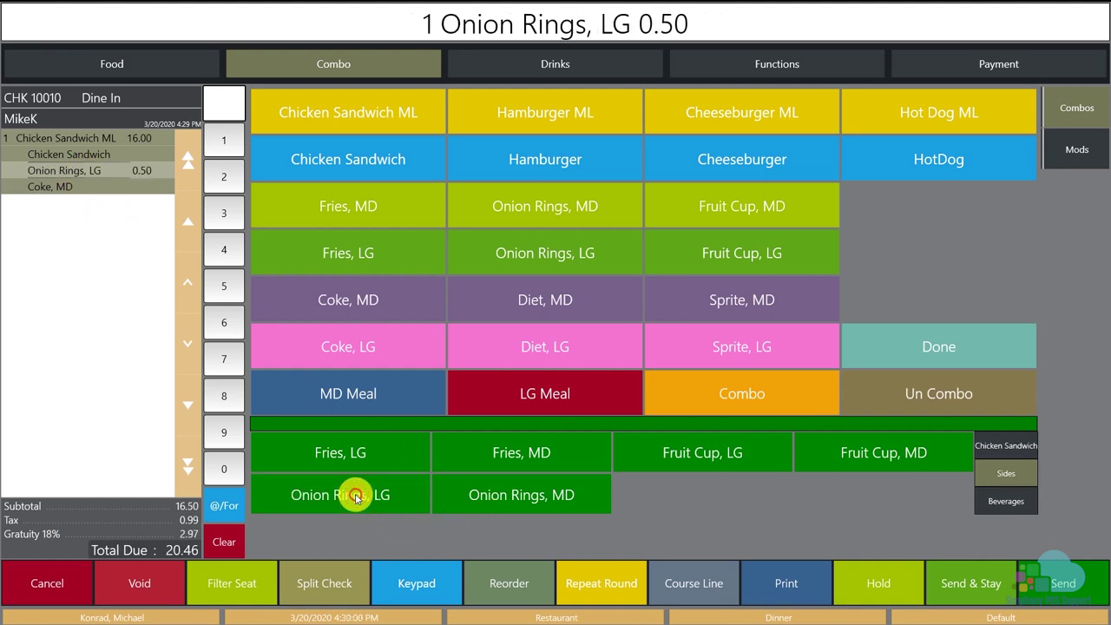
{"action": "left_click", "coordinate": [46, 192]}
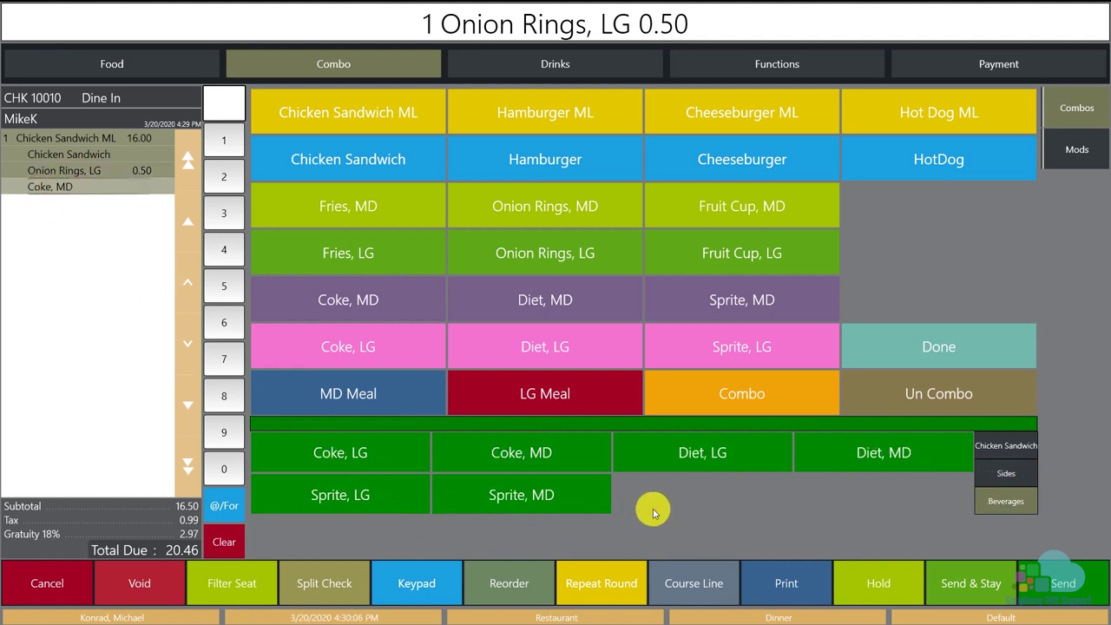
{"action": "left_click", "coordinate": [706, 469]}
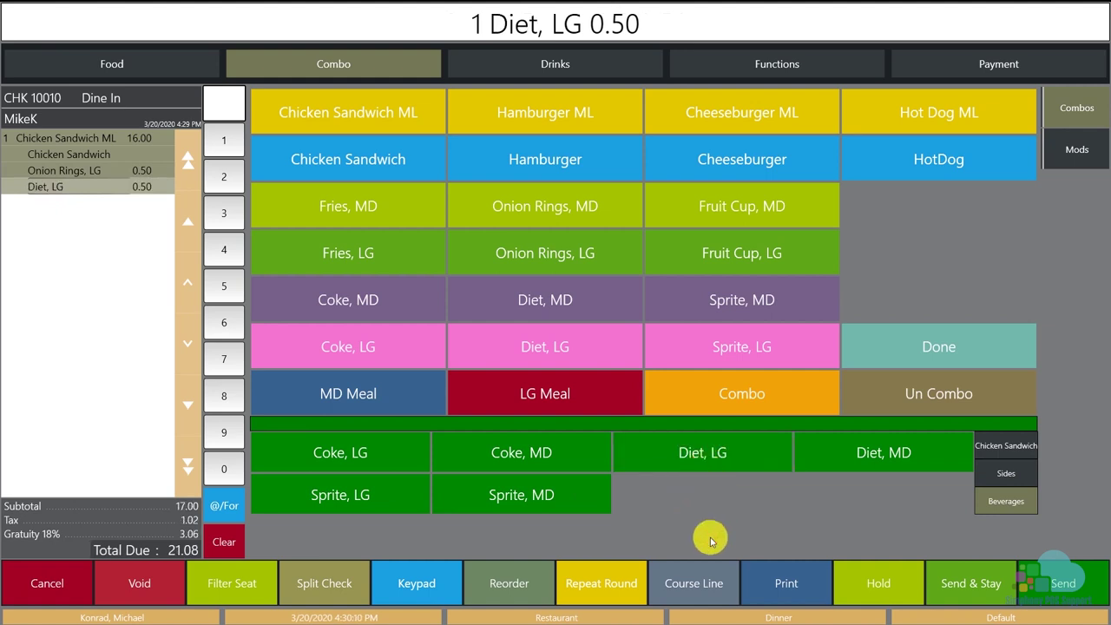
{"action": "left_click", "coordinate": [902, 347]}
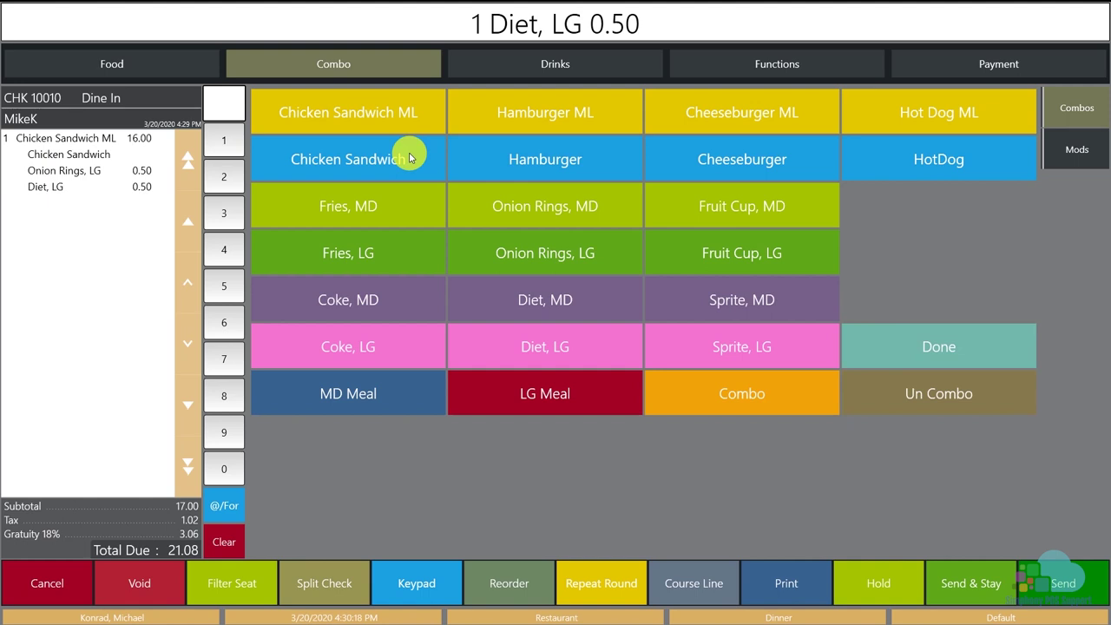
- Add a Hamburger ML combo with Sprite, LG, replacing its Fruit Cup side with Fries, LG
{"action": "left_click", "coordinate": [501, 161]}
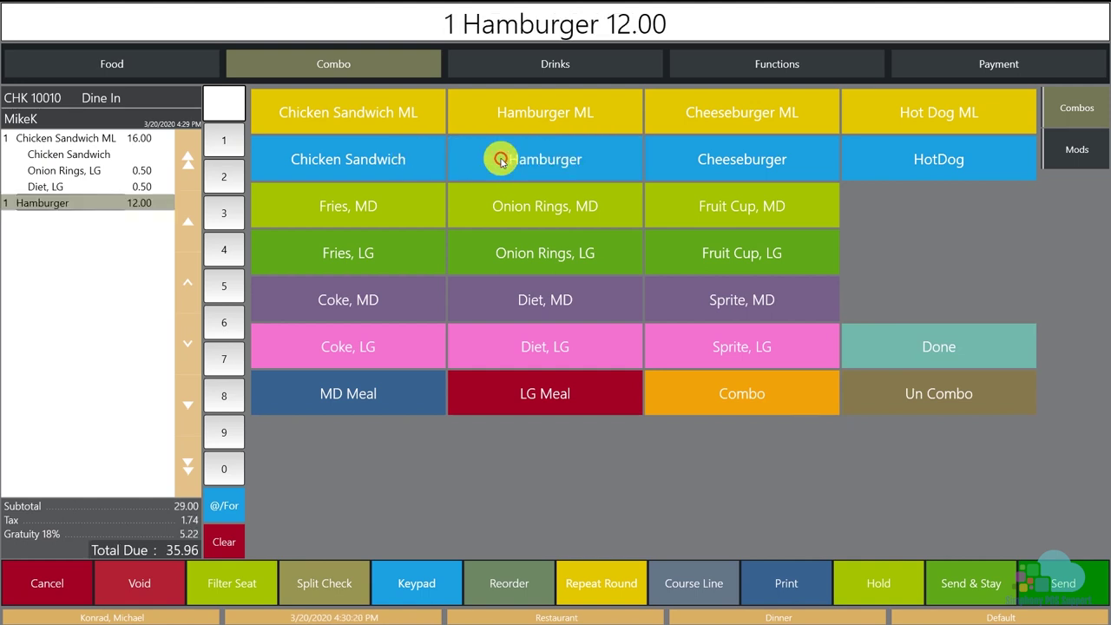
{"action": "left_click", "coordinate": [712, 253]}
{"action": "left_click", "coordinate": [719, 347]}
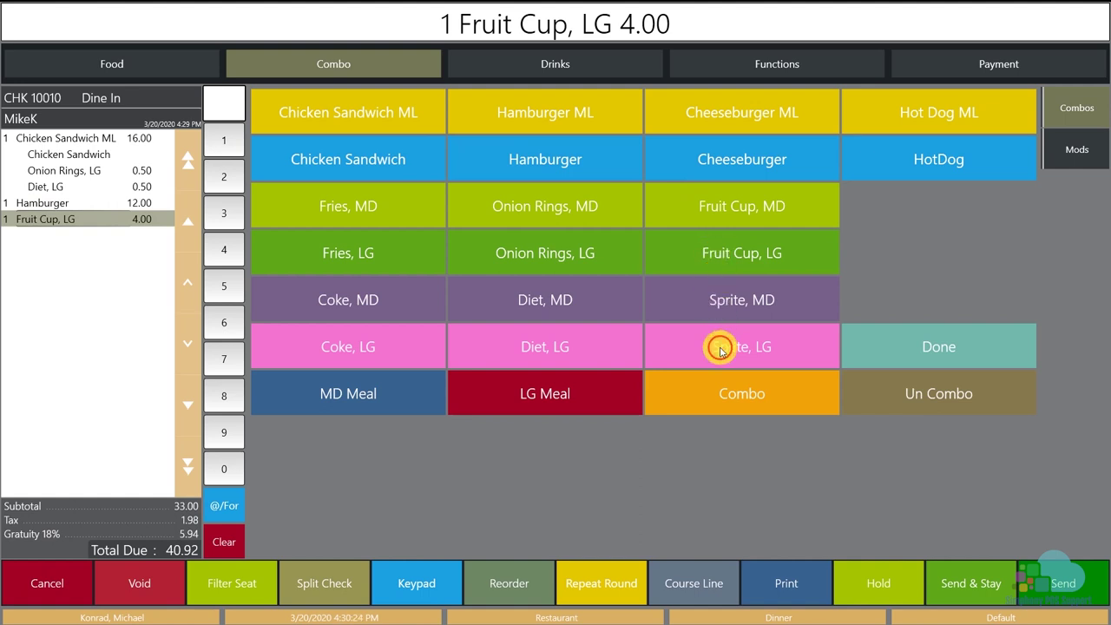
{"action": "left_click", "coordinate": [78, 205]}
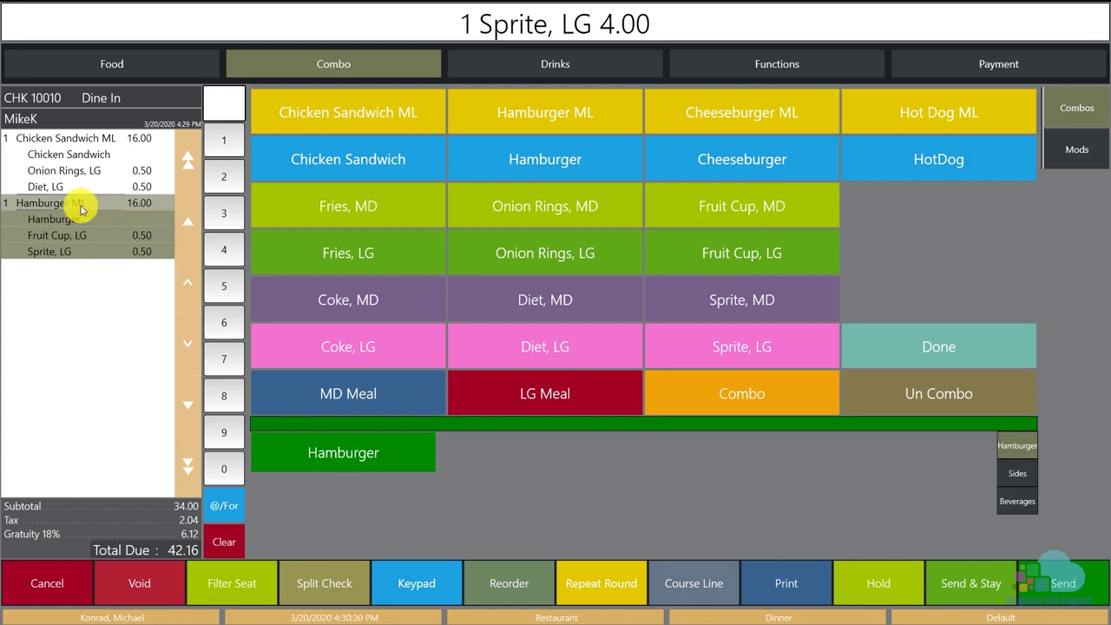
{"action": "left_click", "coordinate": [78, 237]}
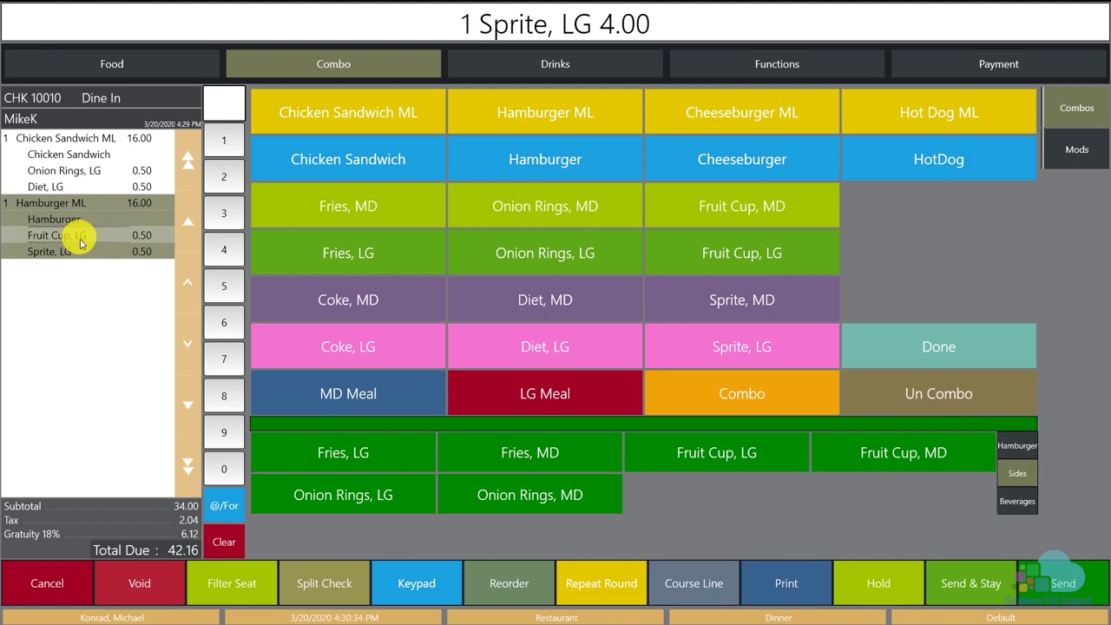
{"action": "left_click", "coordinate": [357, 456]}
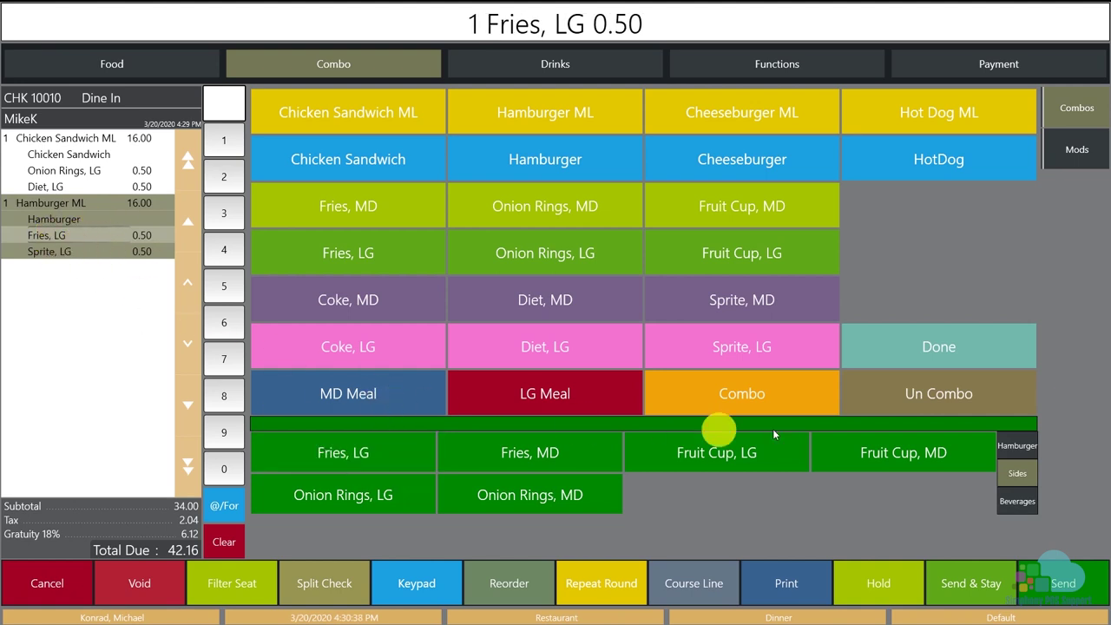
{"action": "left_click", "coordinate": [935, 349]}
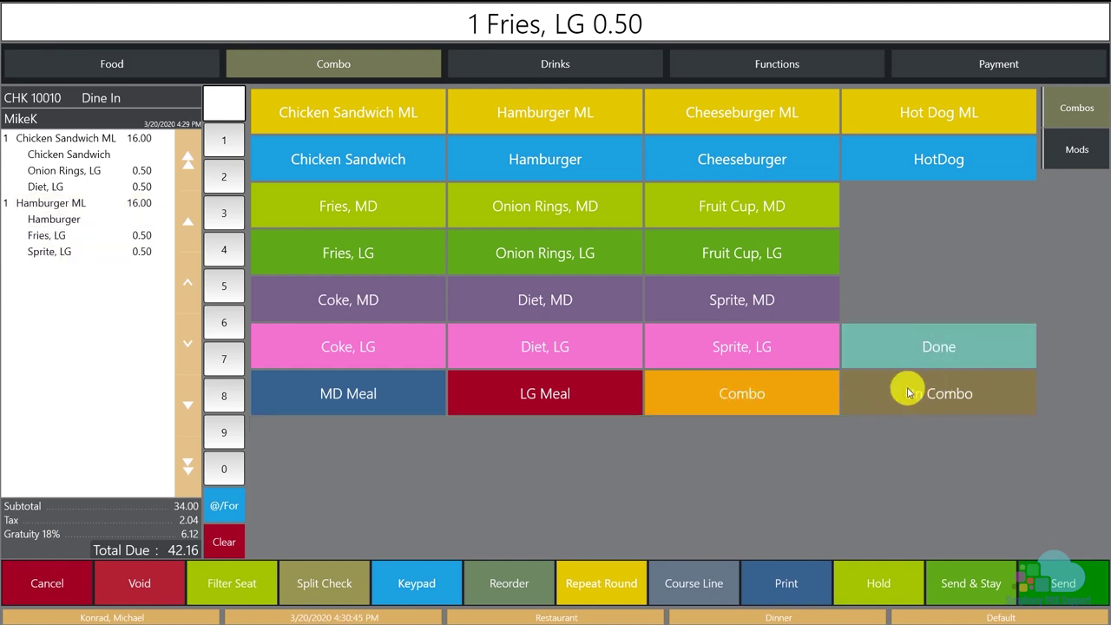
- Add HotDog, Fries, LG and Diet, LG, then split the Hot Dog ML combo with Un Combo
{"action": "left_click", "coordinate": [924, 167]}
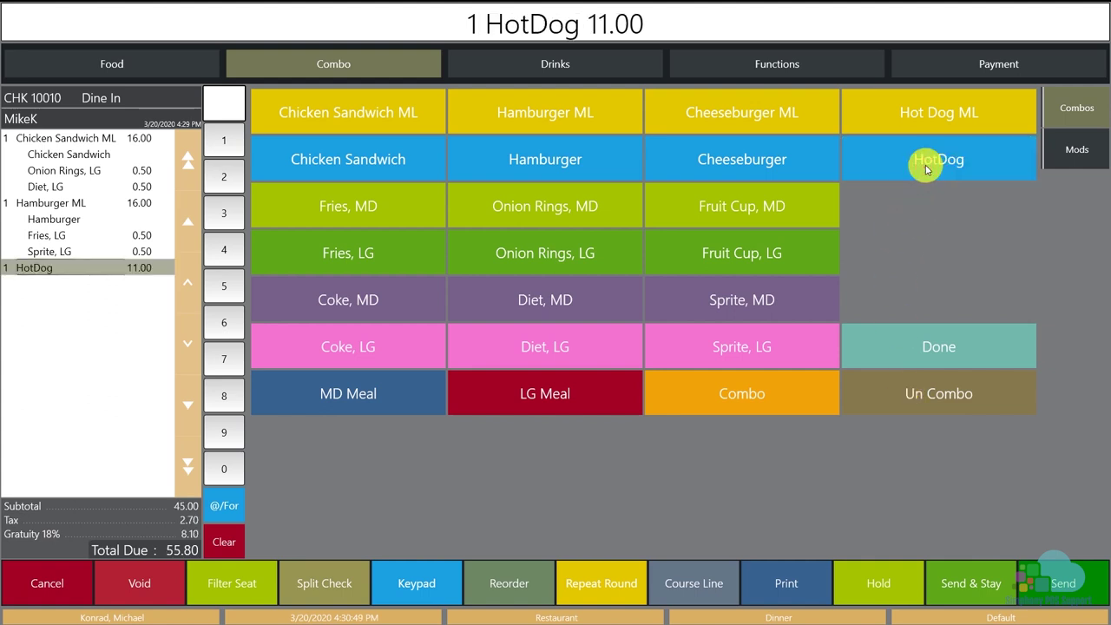
{"action": "left_click", "coordinate": [408, 254]}
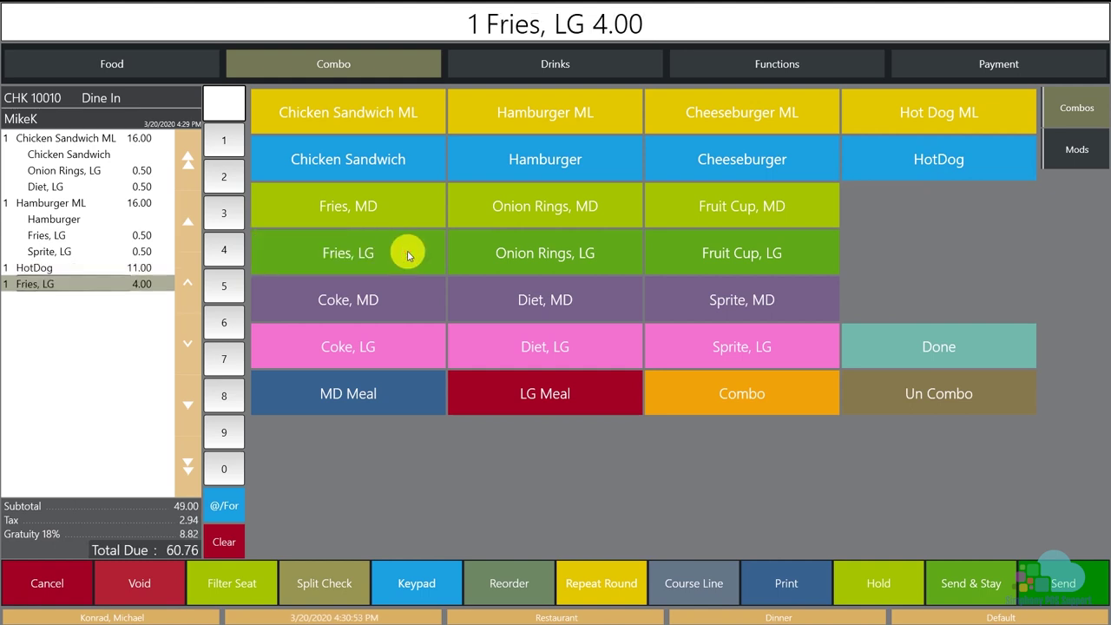
{"action": "left_click", "coordinate": [522, 339]}
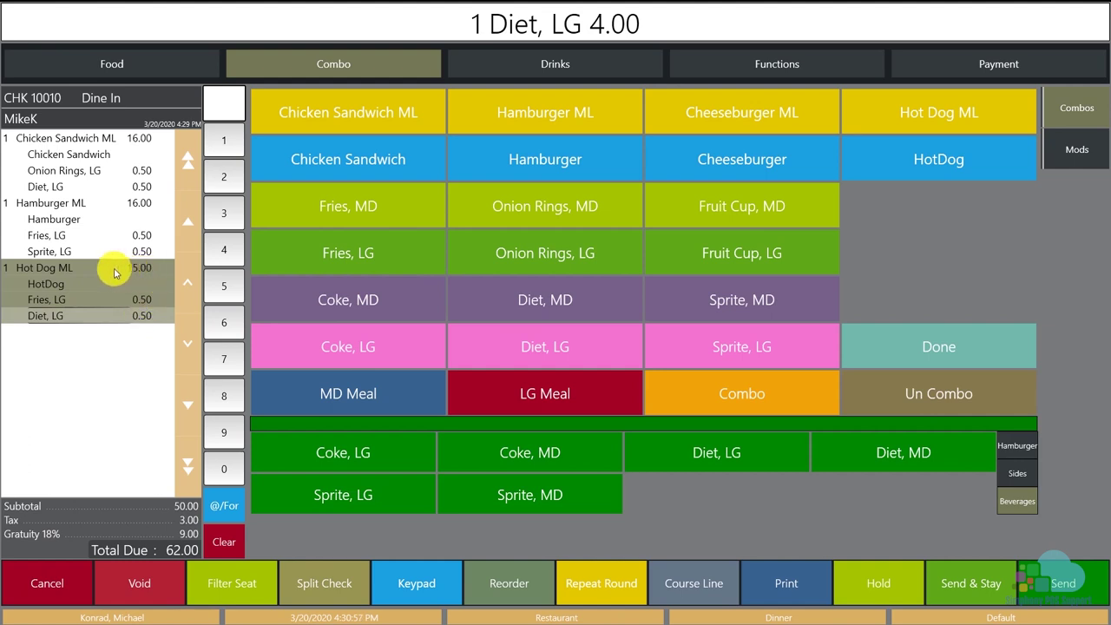
{"action": "left_click", "coordinate": [903, 397]}
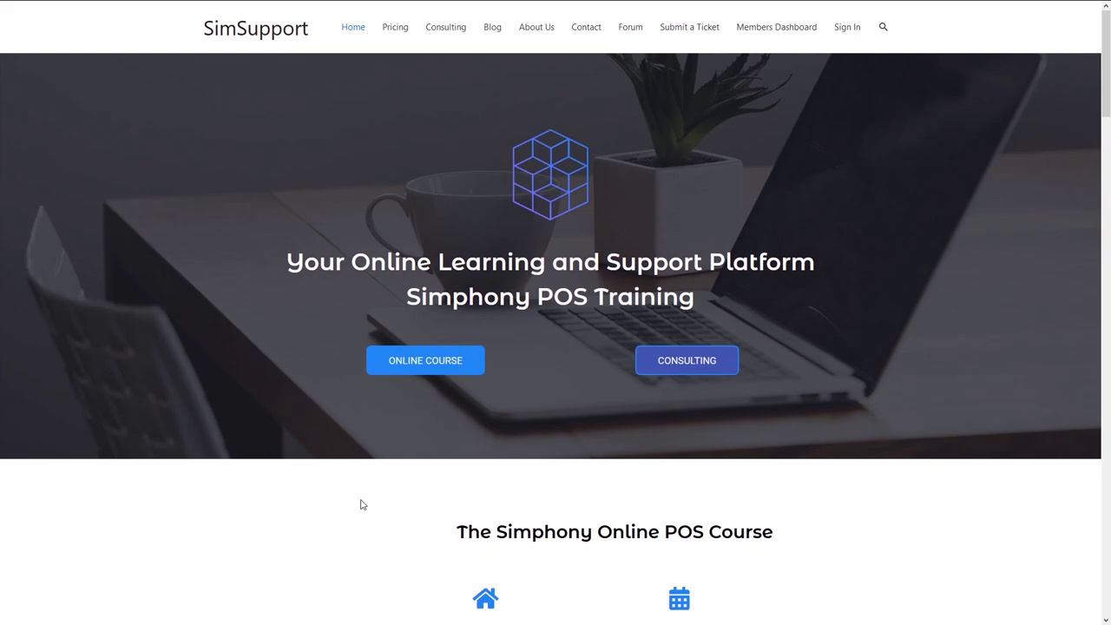
- Open the ONLINE COURSE page and scroll down to the Simphony Learning Platform topics
{"action": "left_click", "coordinate": [402, 371]}
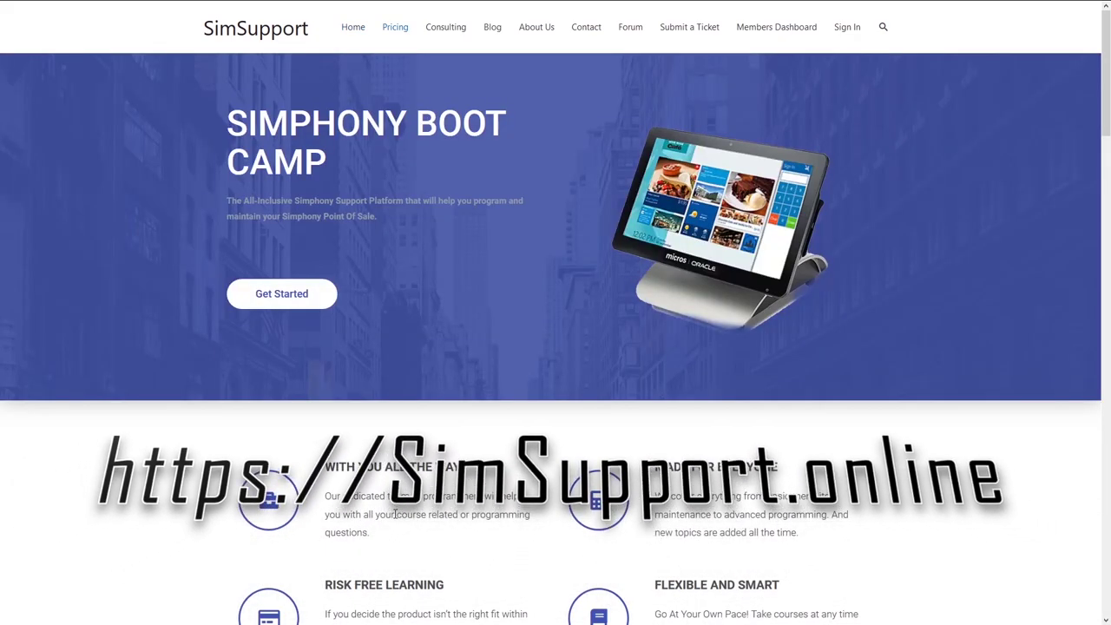
{"action": "scroll", "coordinate": [395, 515], "scroll_direction": "down", "scroll_amount": 3}
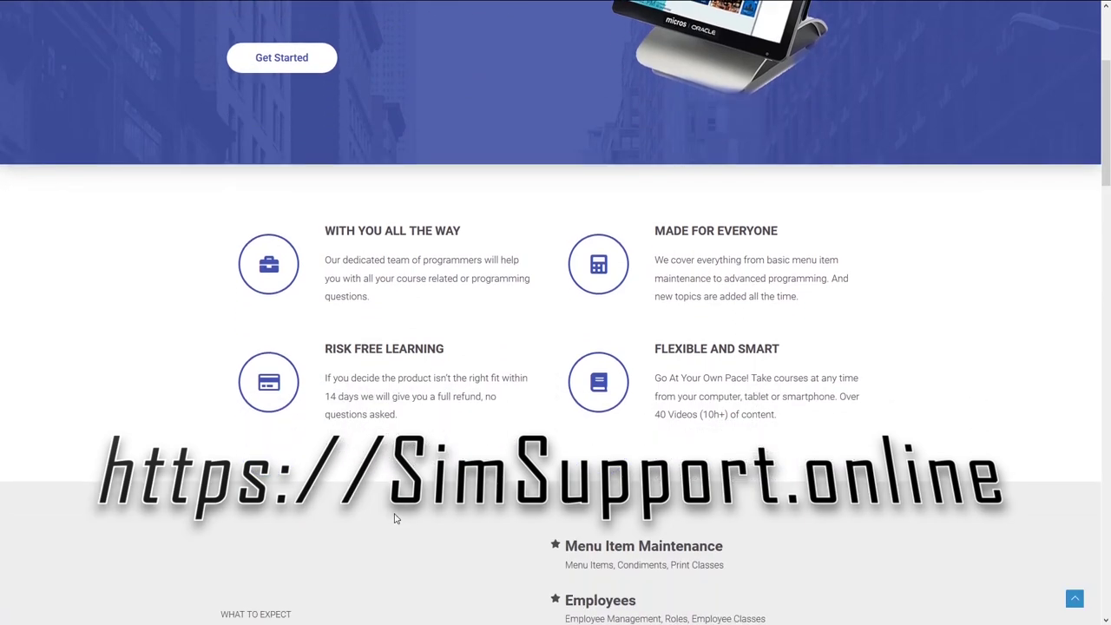
{"action": "scroll", "coordinate": [395, 518], "scroll_direction": "down", "scroll_amount": 2}
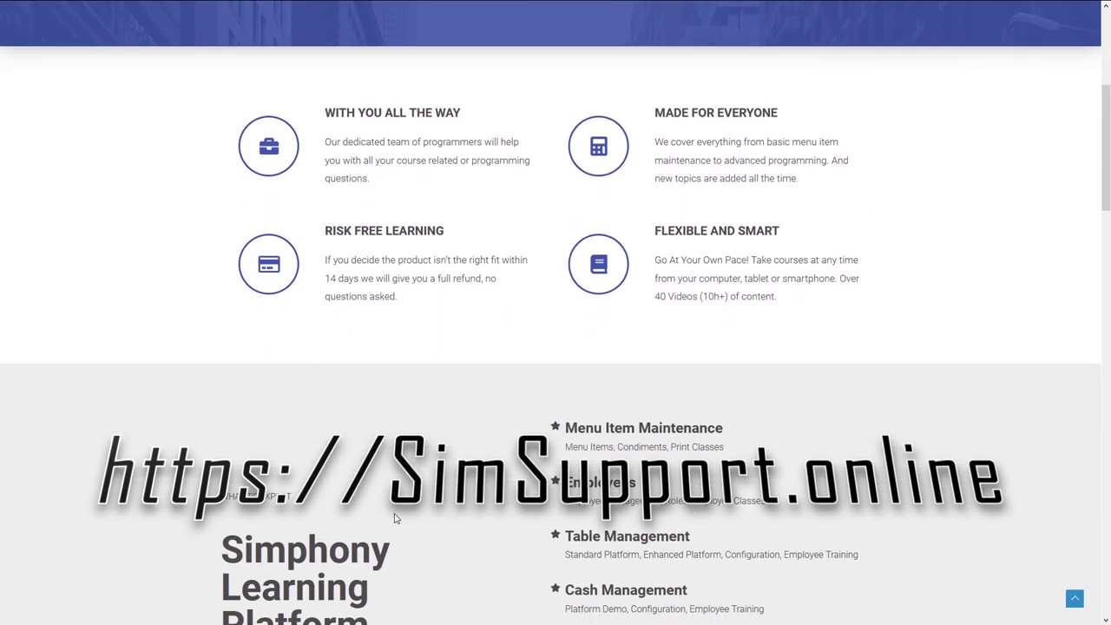
{"action": "scroll", "coordinate": [395, 519], "scroll_direction": "down", "scroll_amount": 1}
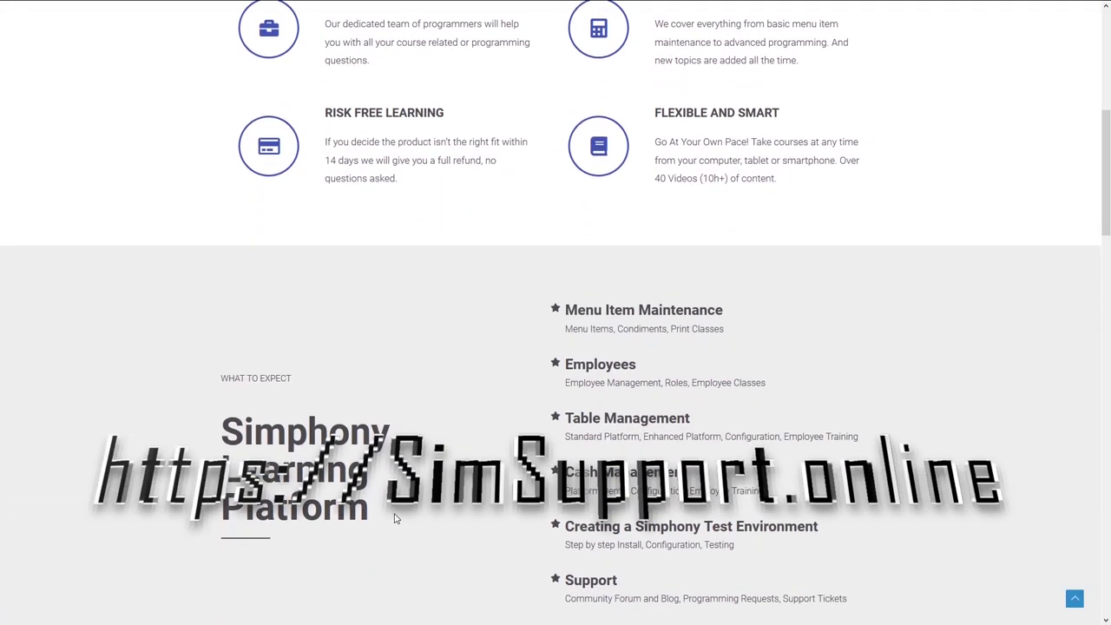